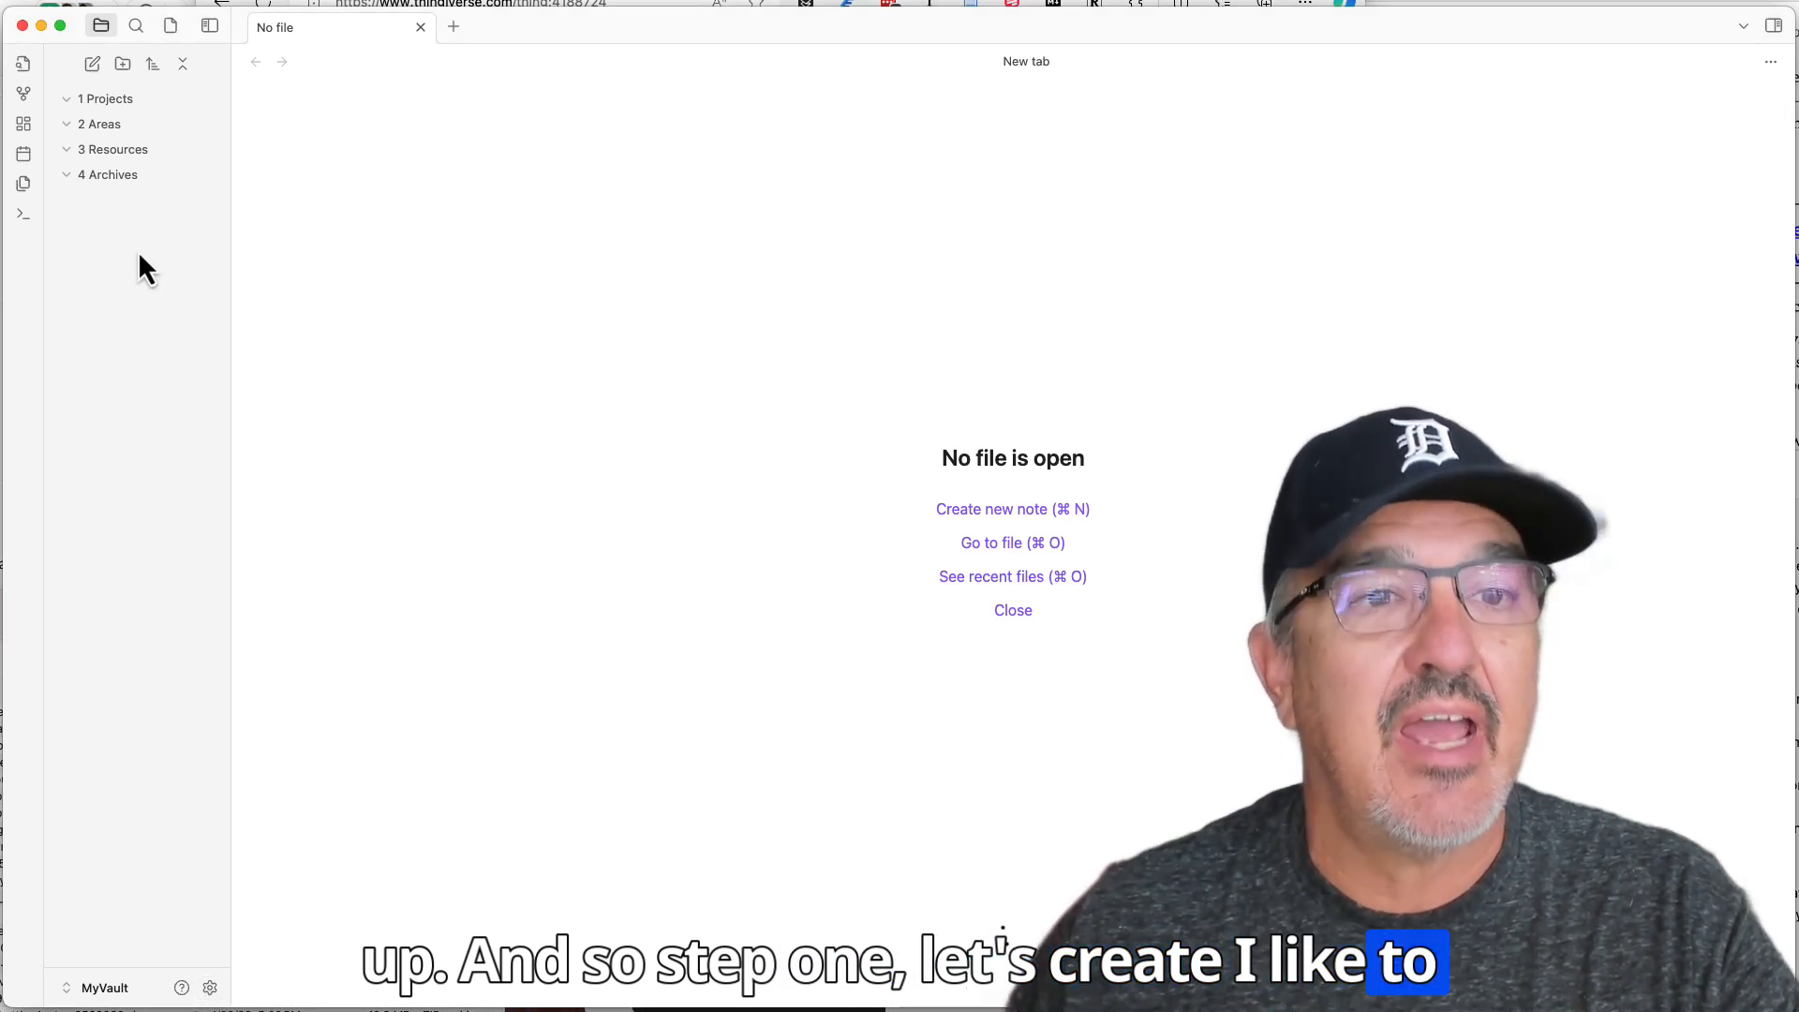
Create a new folder named Daily Notes at the root of the vault
click(125, 70)
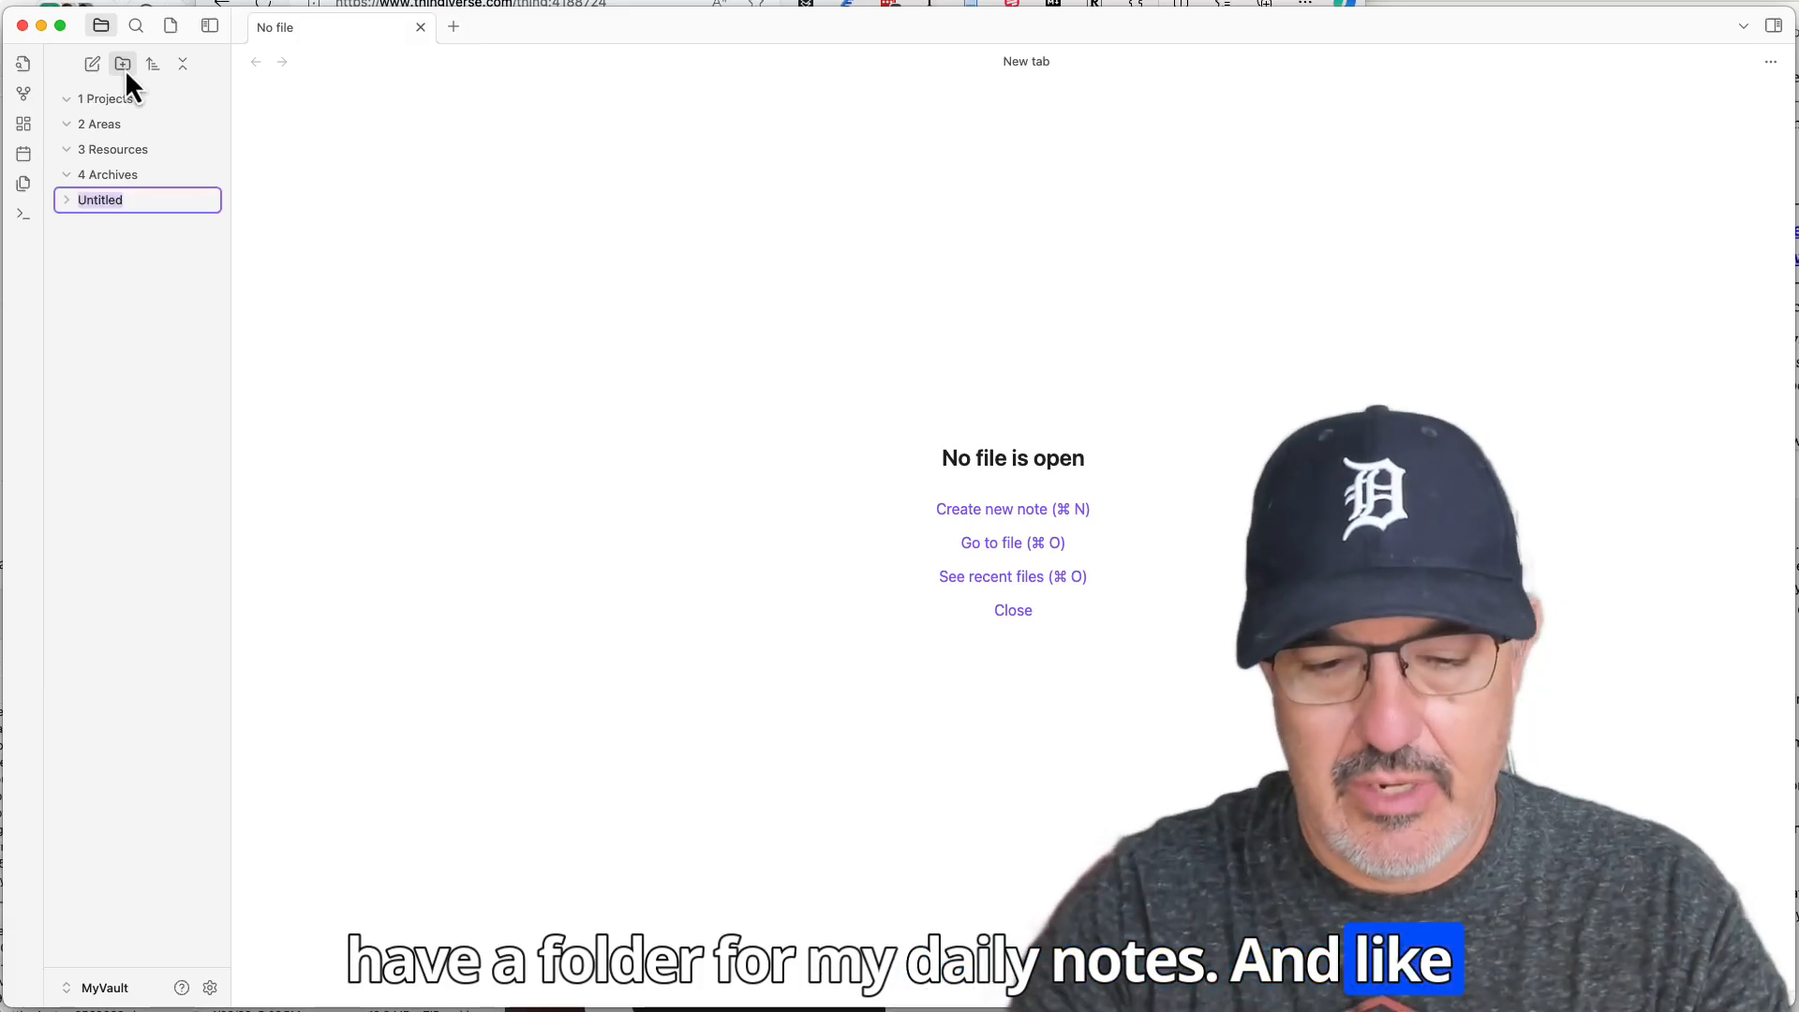
text(Daily Notes)
key(Return)
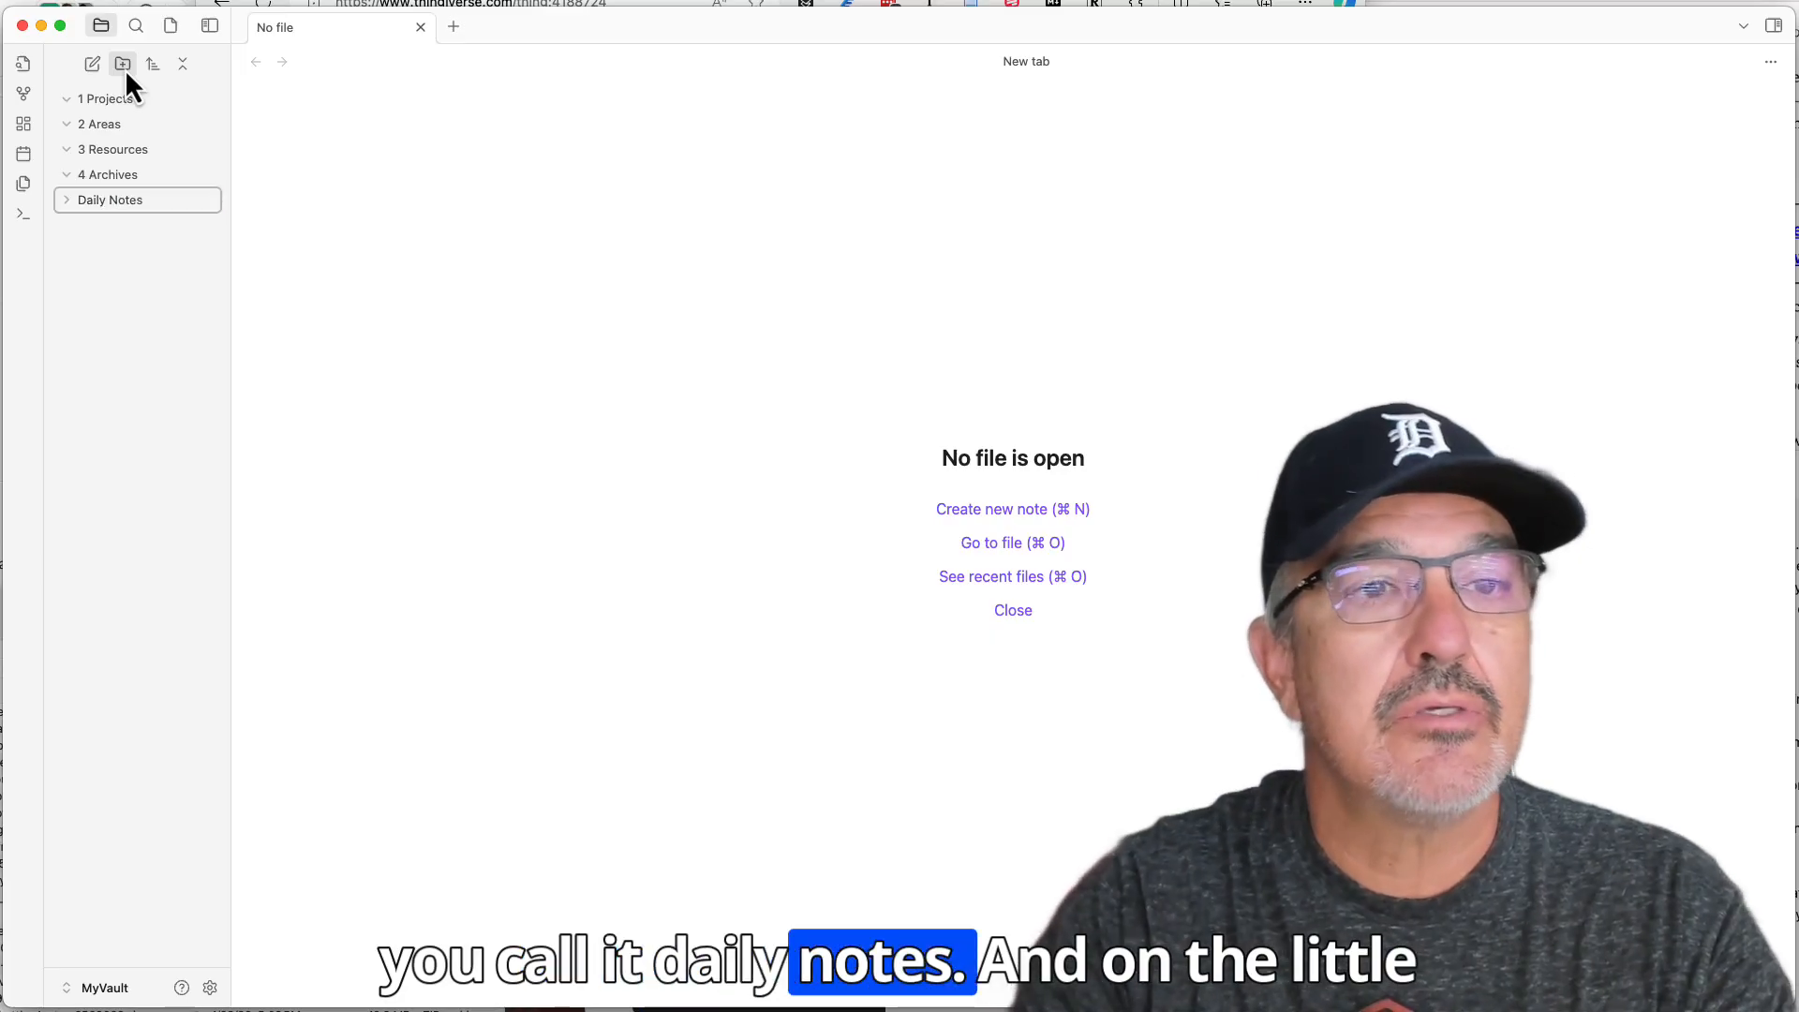
Set the date format of the Daily notes core plugin to YYYY-MM-DD
click(210, 989)
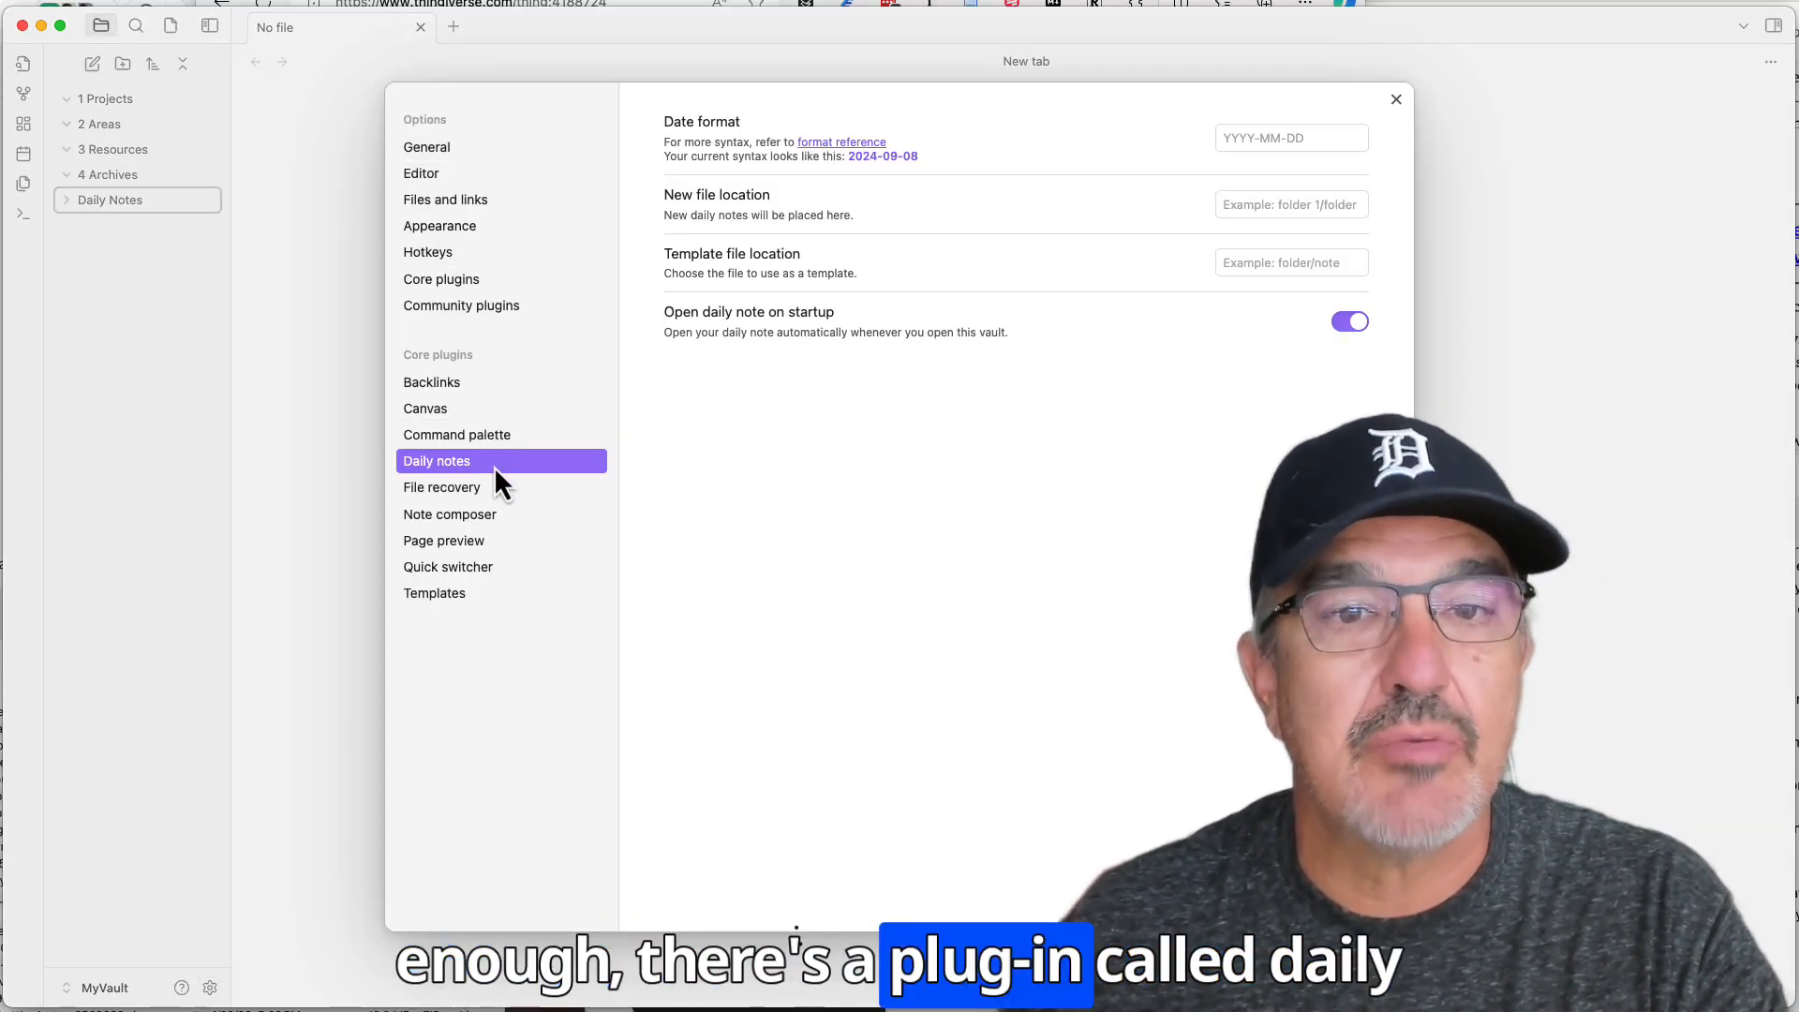
click(1272, 141)
text(YY)
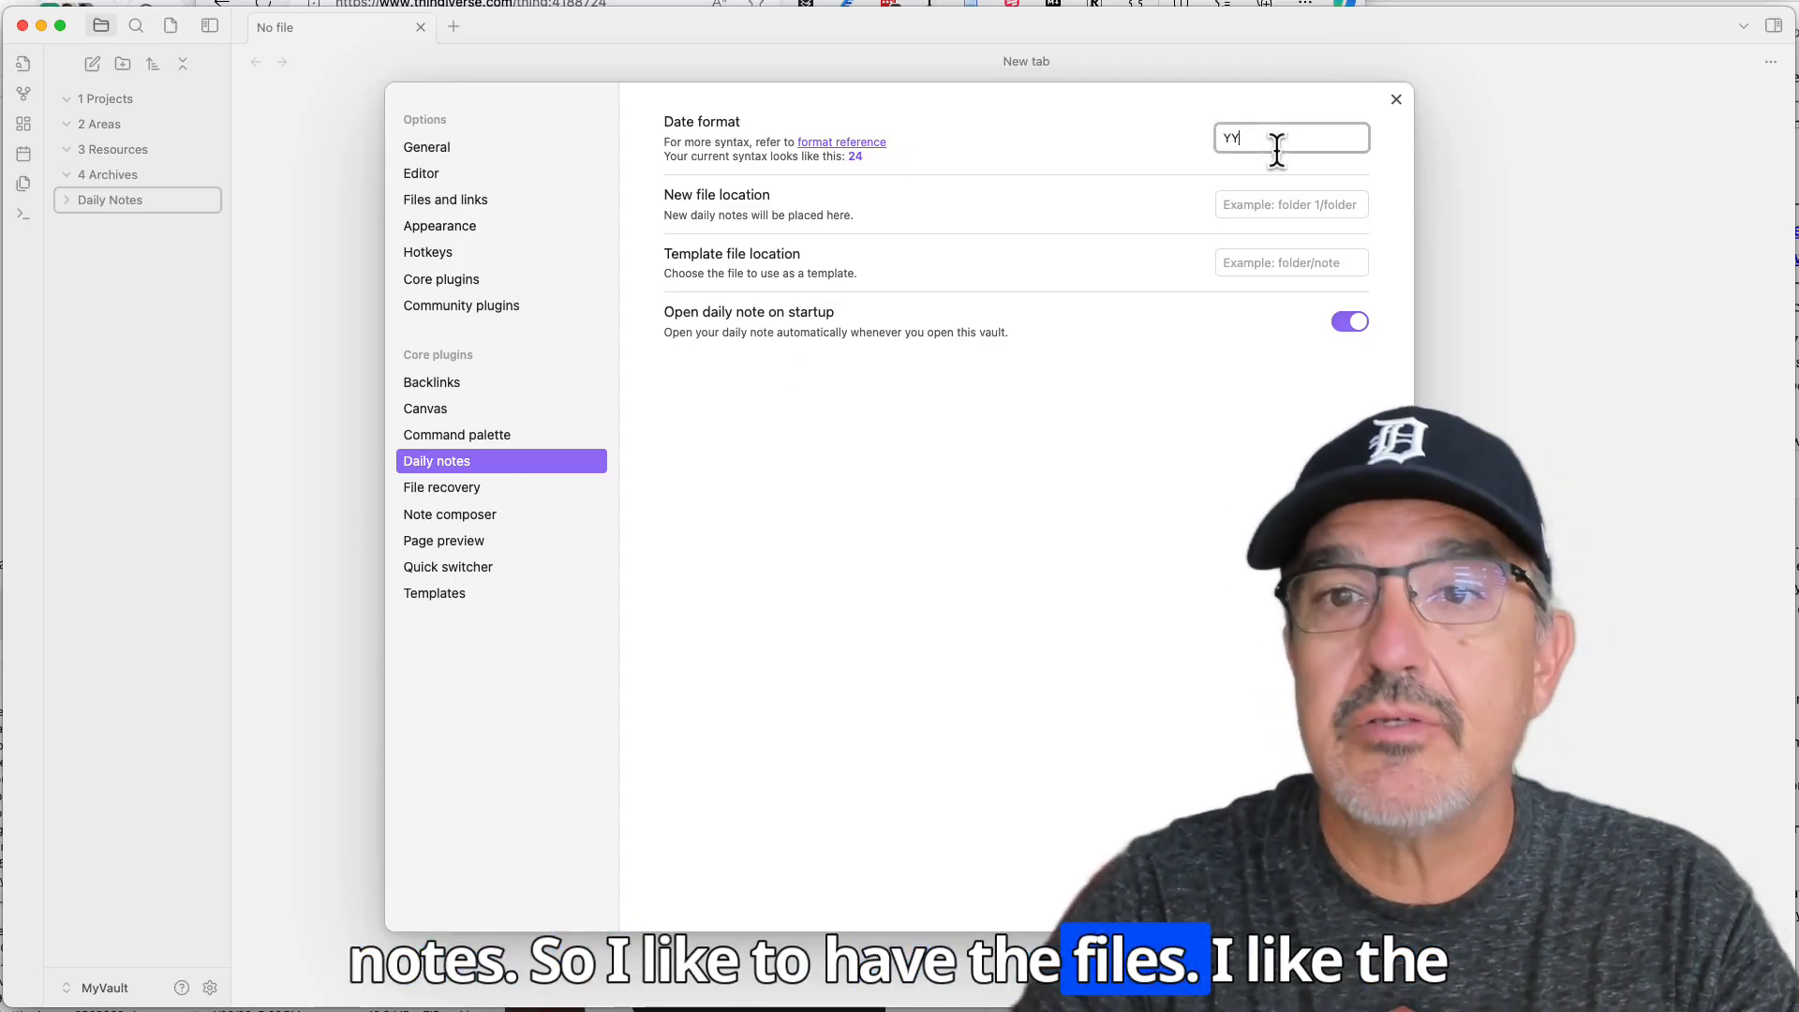
text(YY-MM)
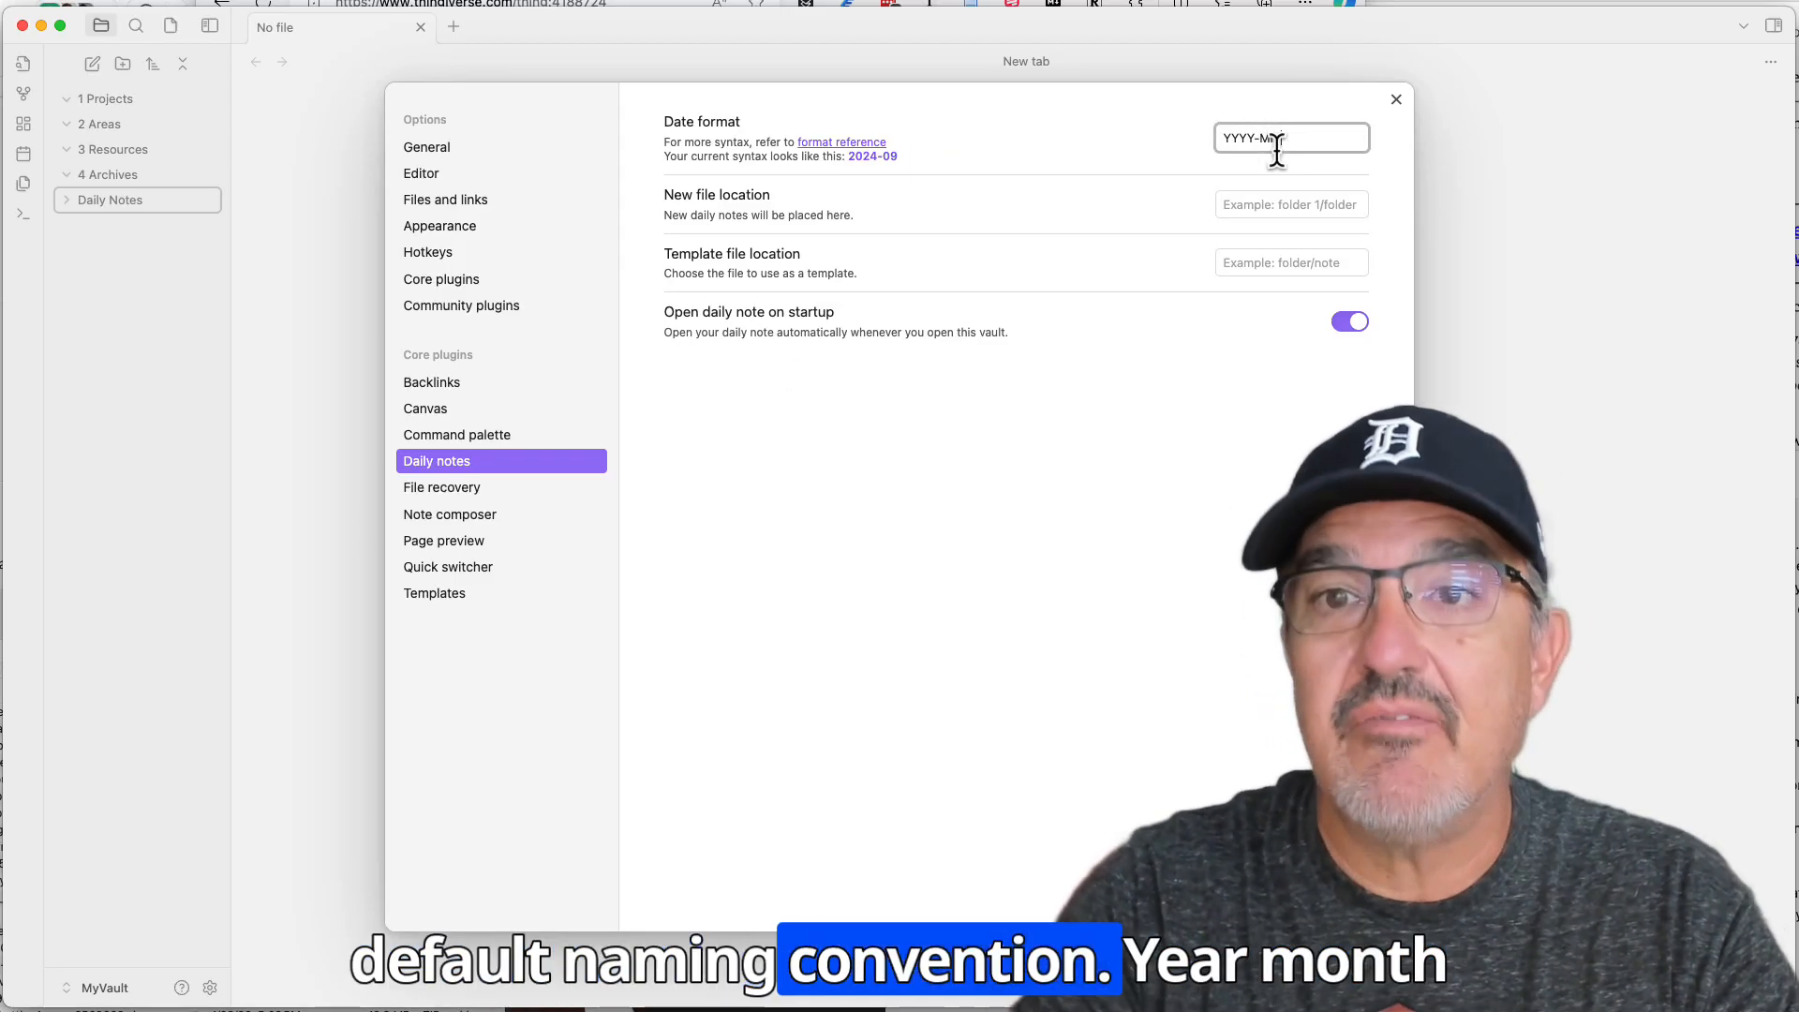
text(-DD)
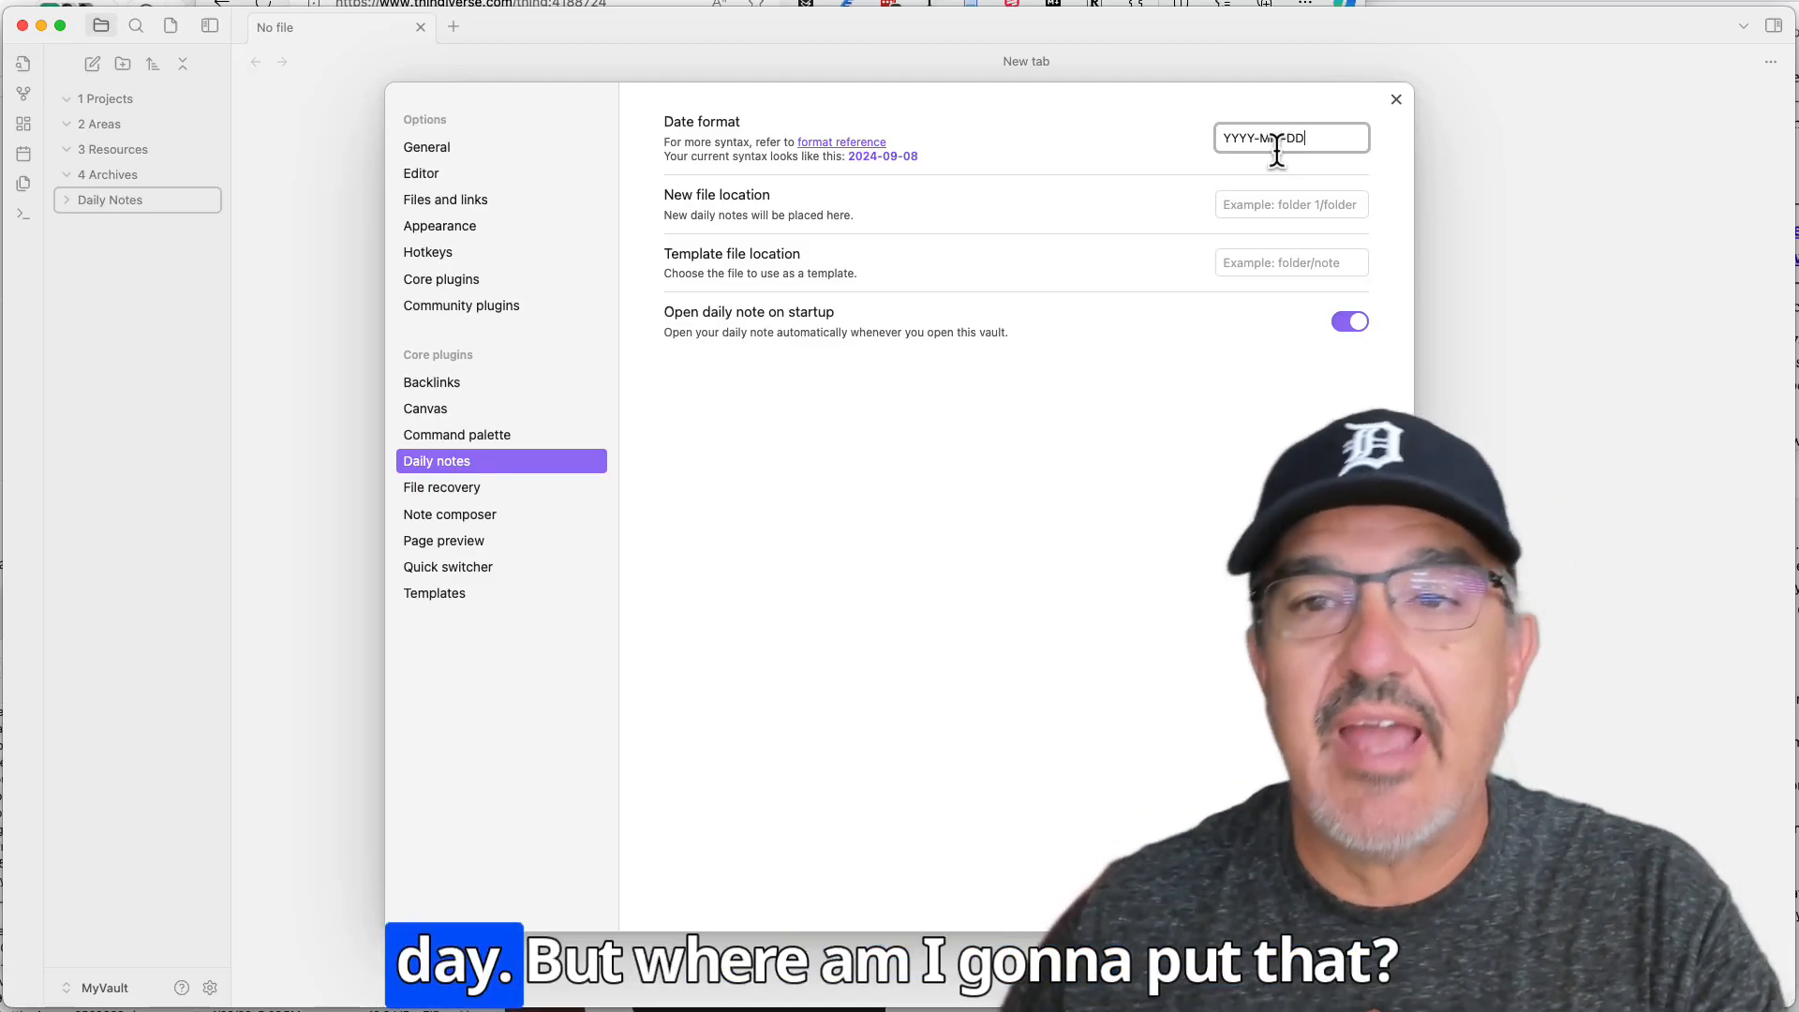
Set the new file location for daily notes to the Daily Notes folder, leaving opening the daily note on startup enabled
click(1314, 204)
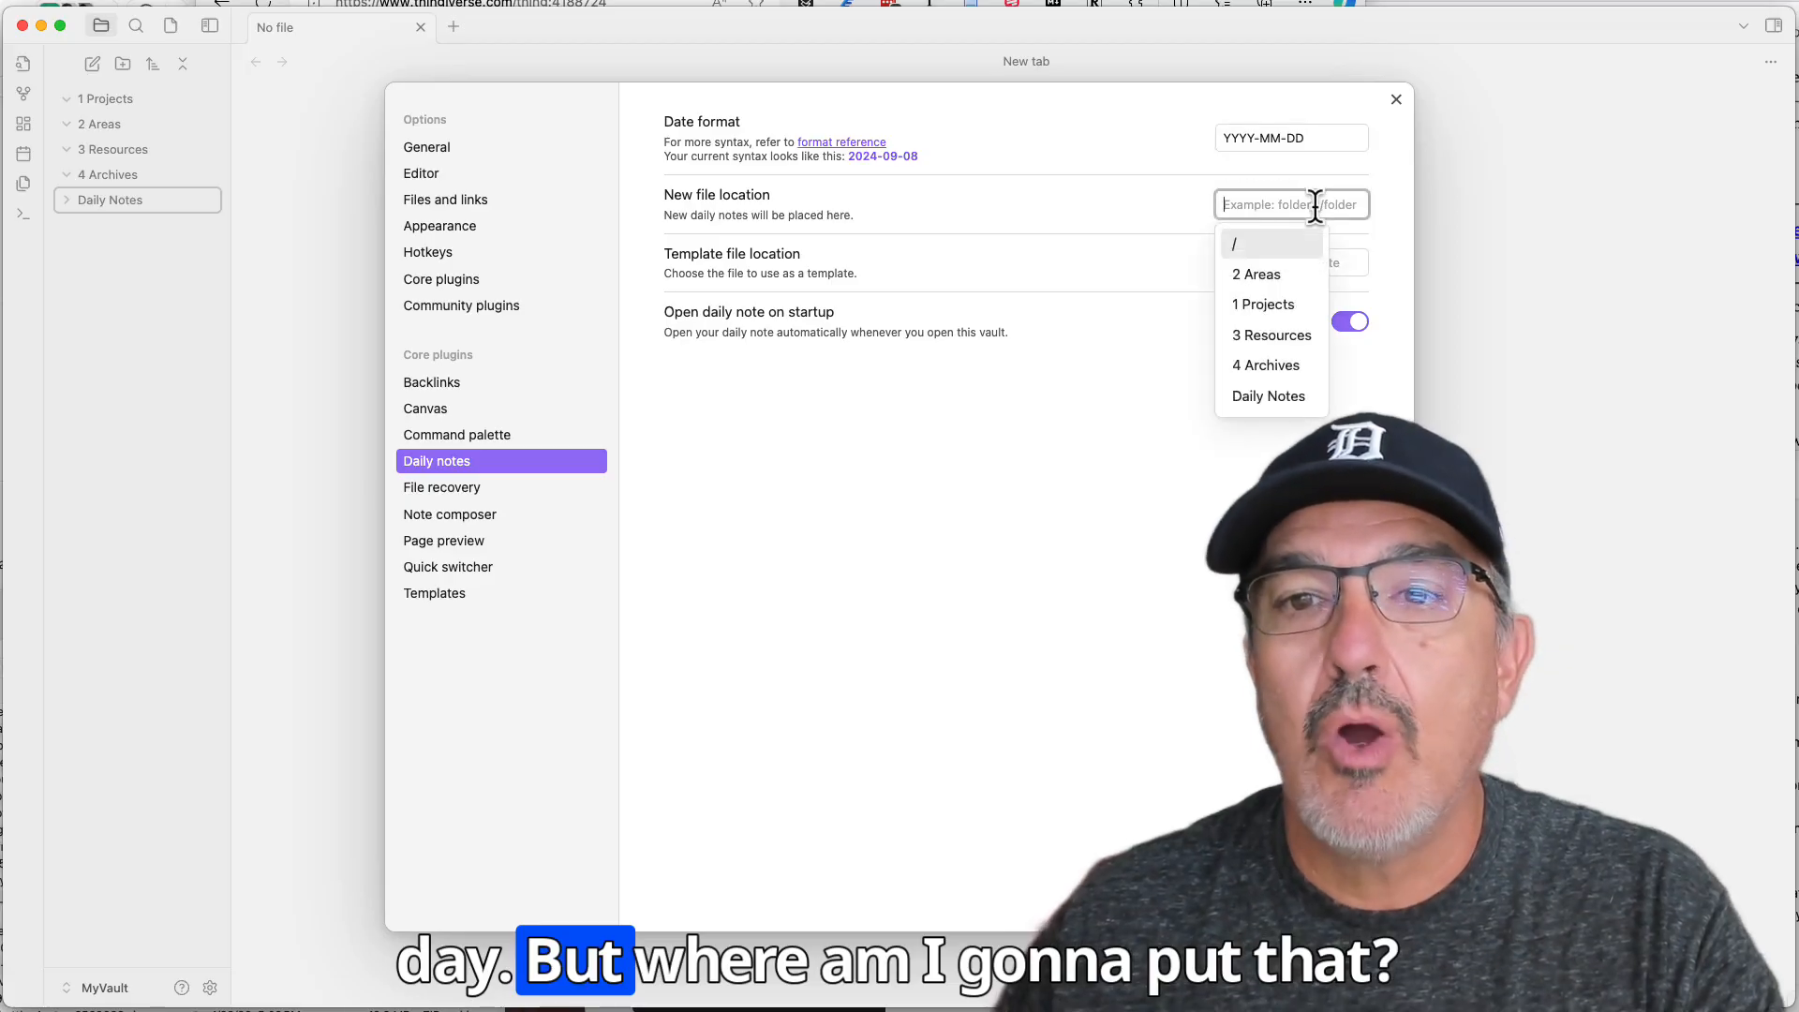
click(1255, 397)
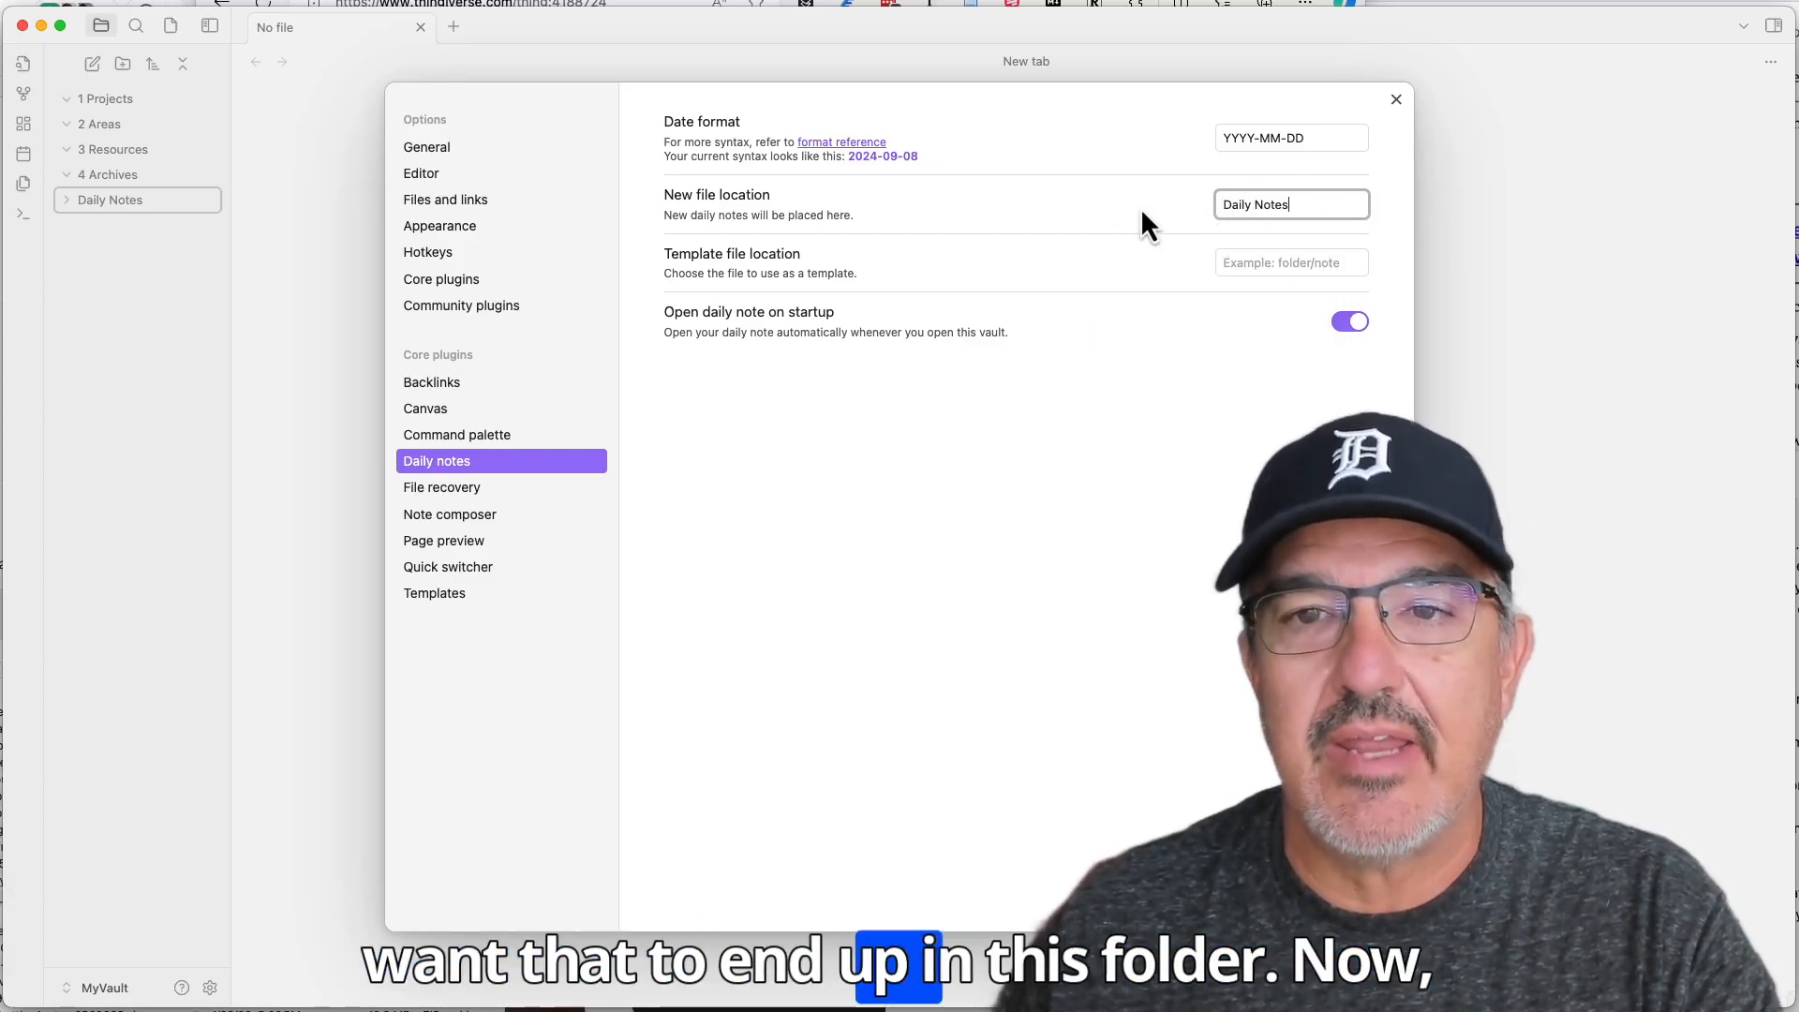
click(1274, 264)
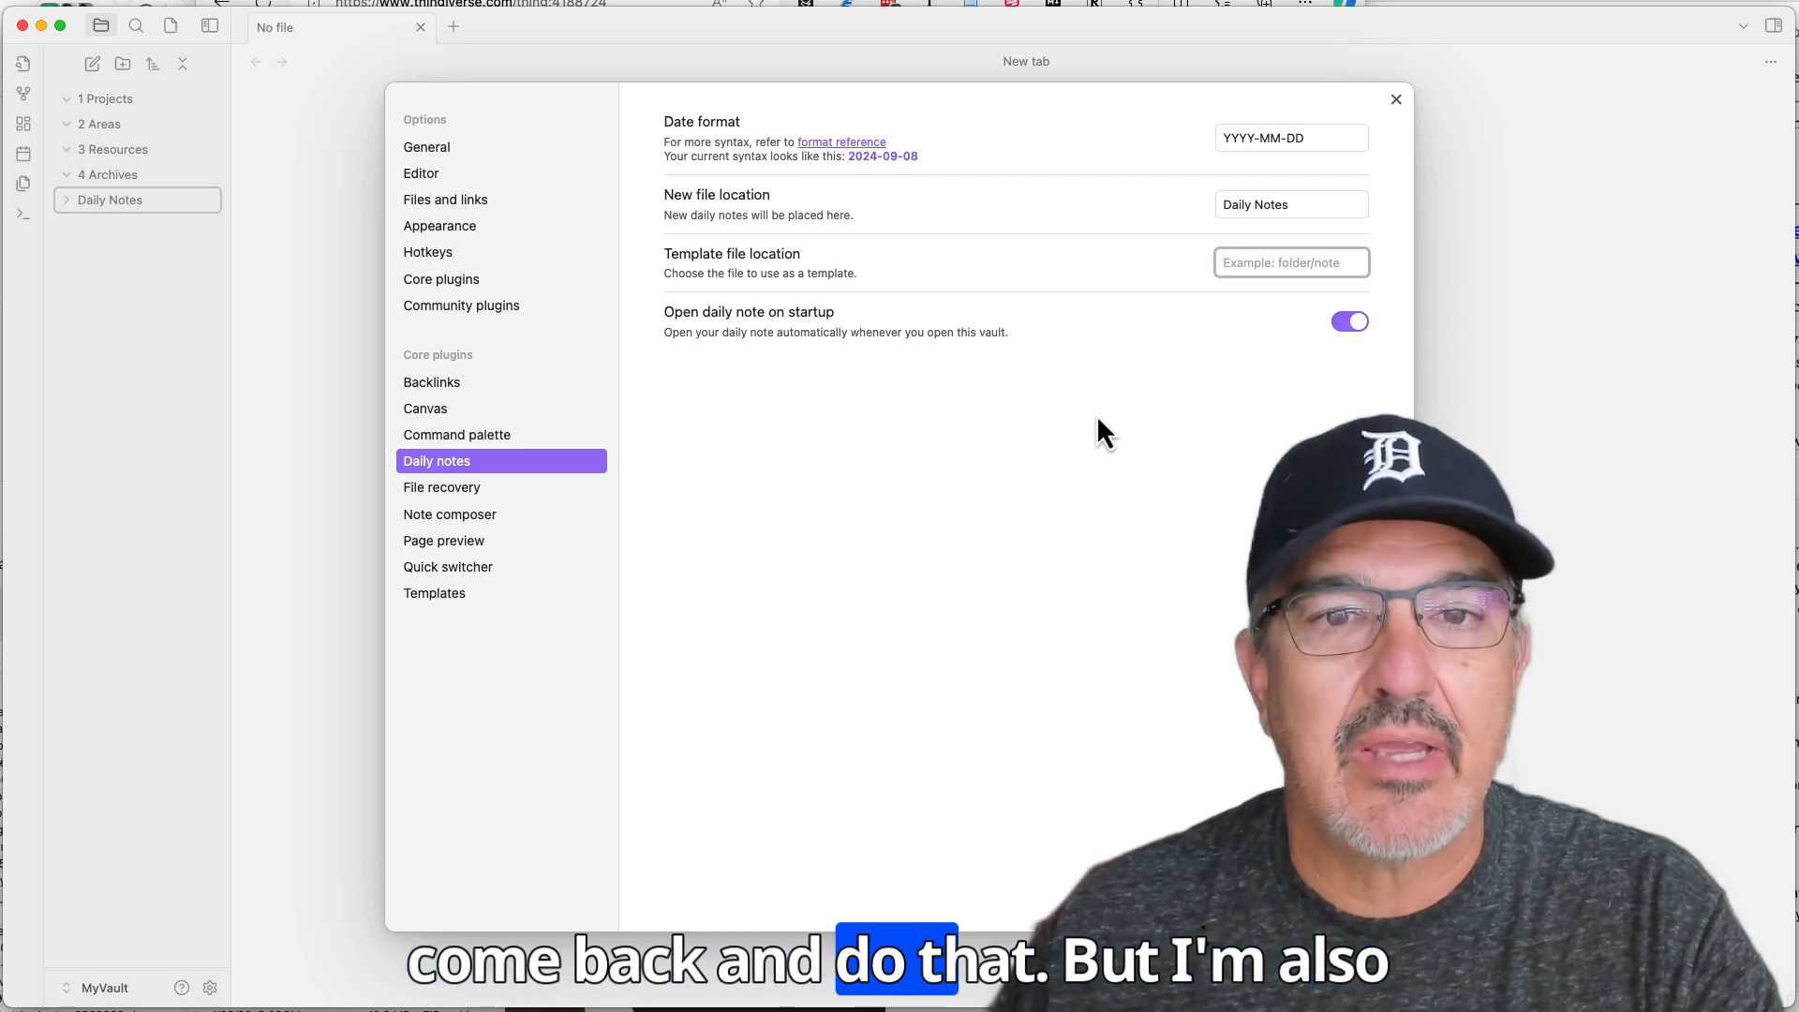
click(1347, 322)
click(1347, 322)
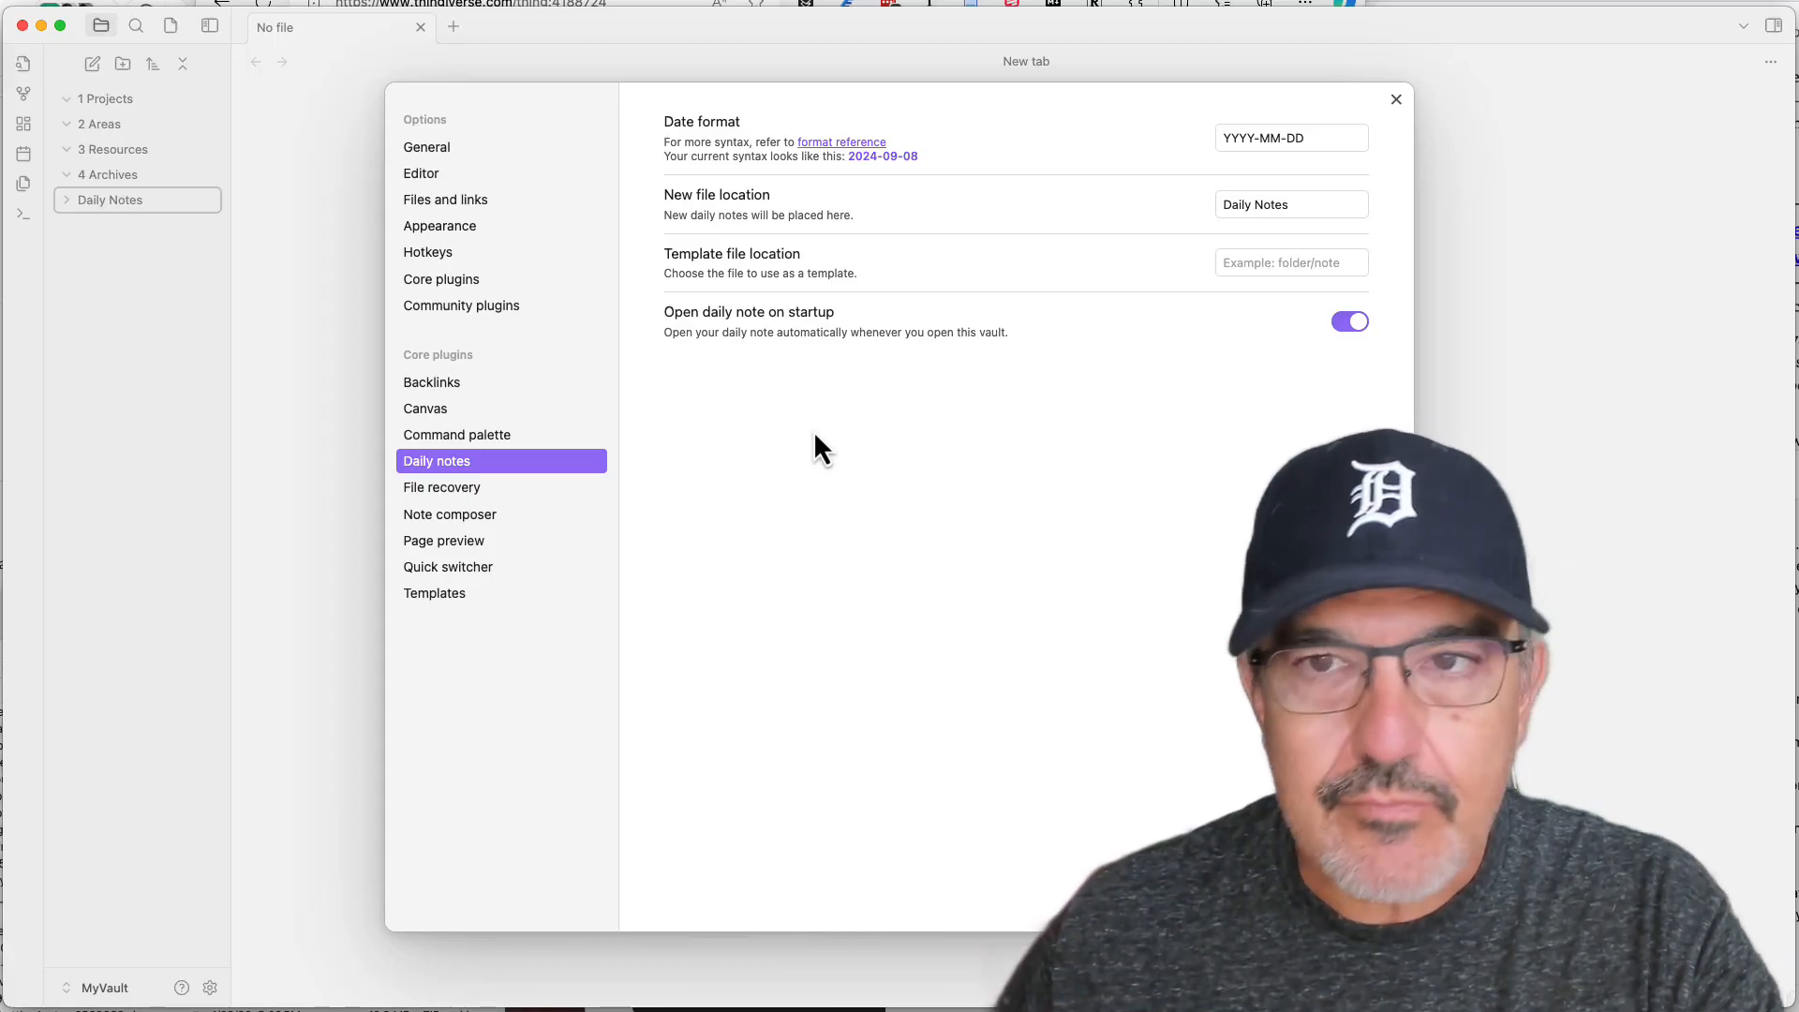
click(1397, 99)
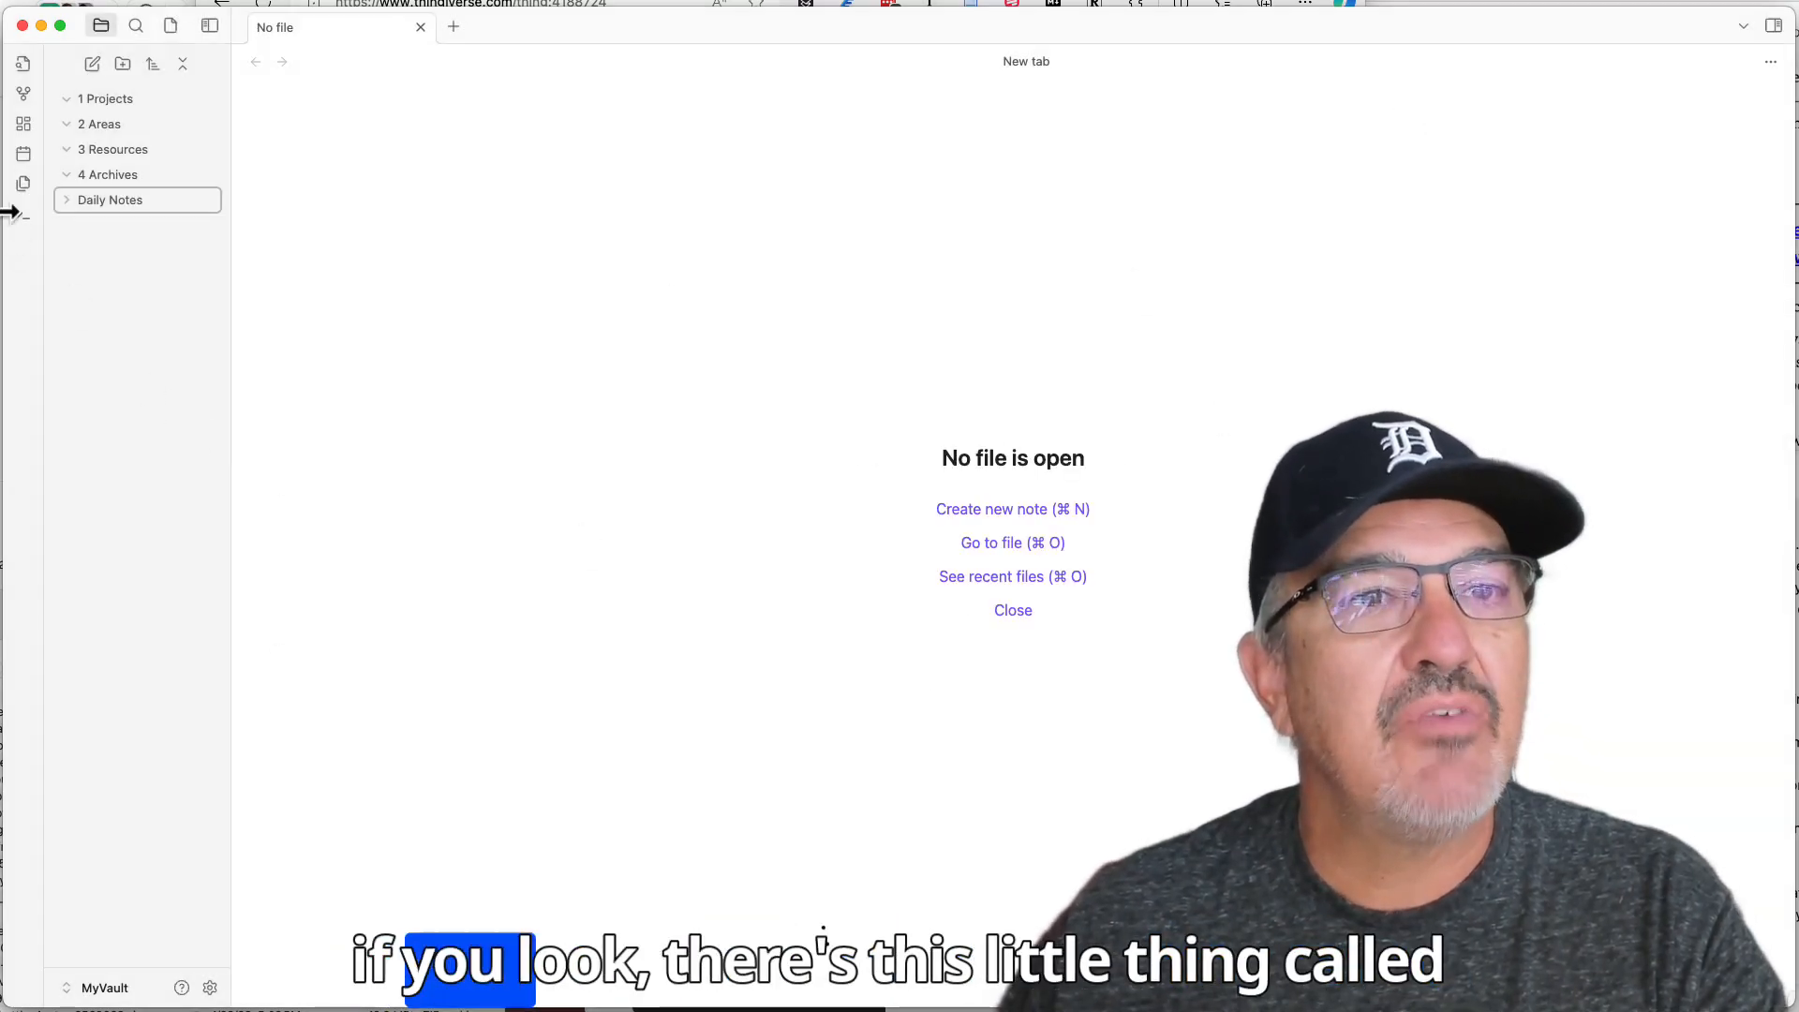
Create today's daily note and check that it is stored in the Daily Notes folder
click(24, 155)
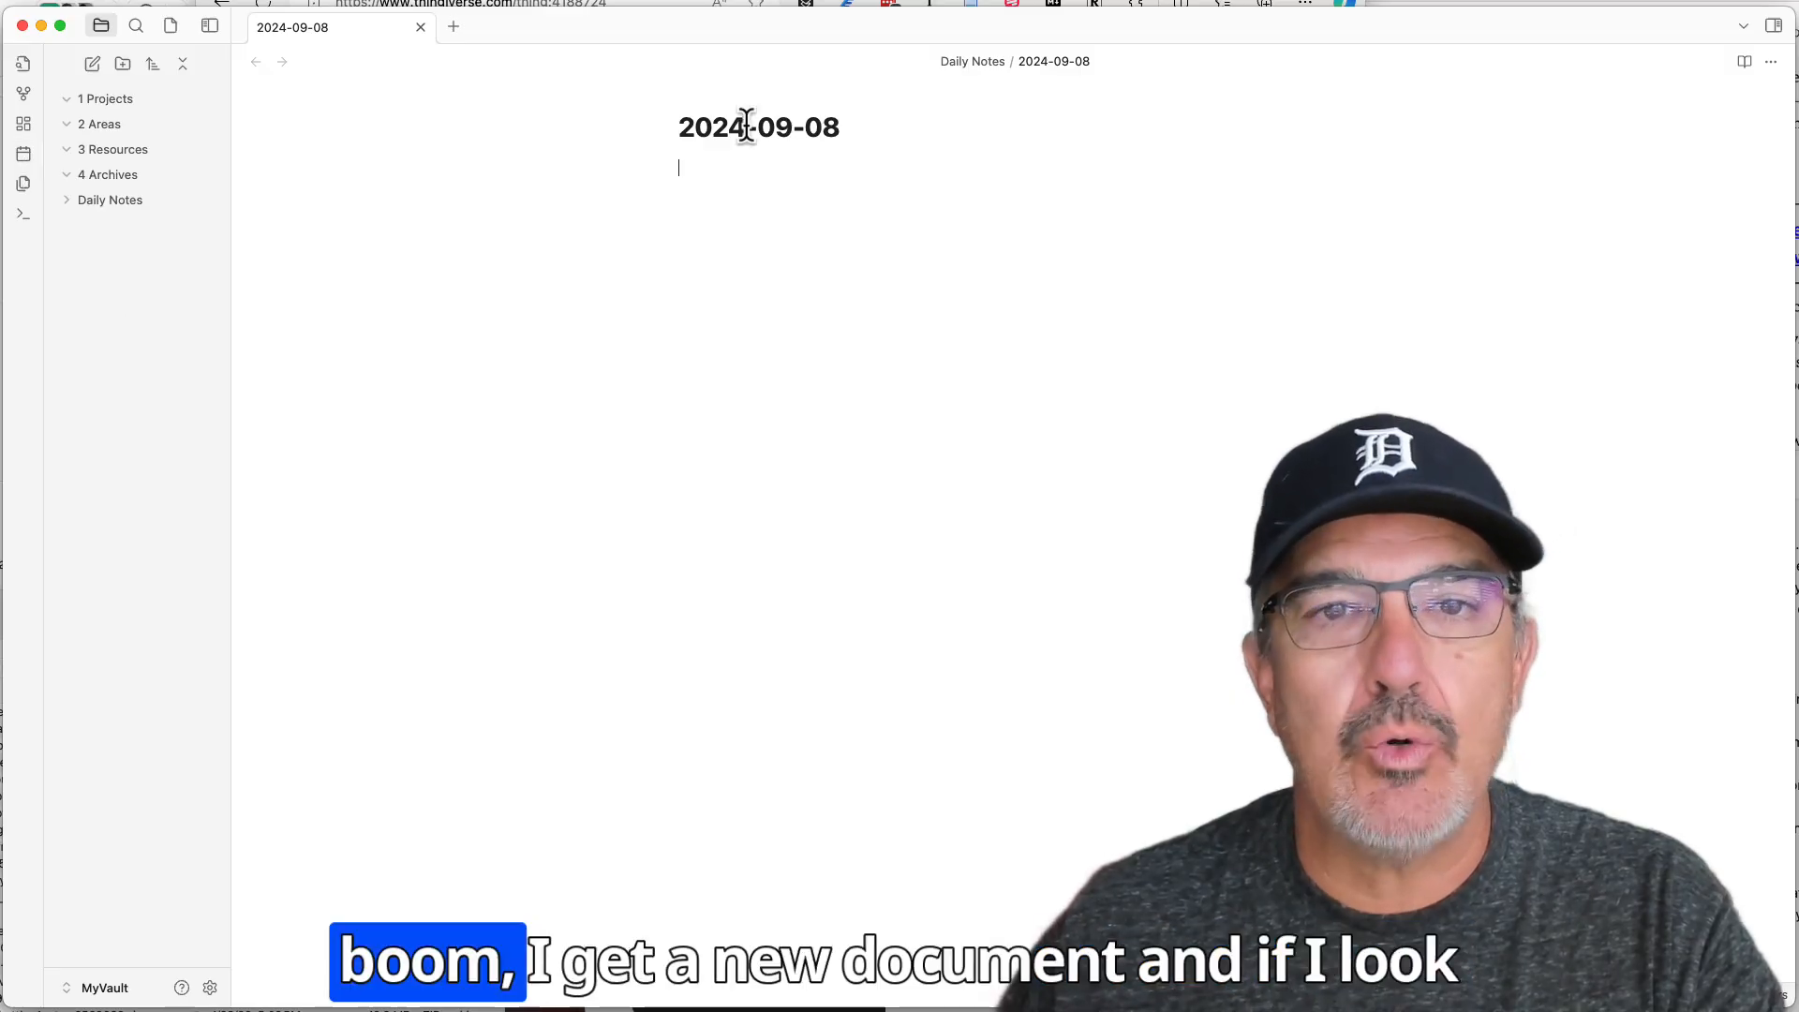
click(70, 198)
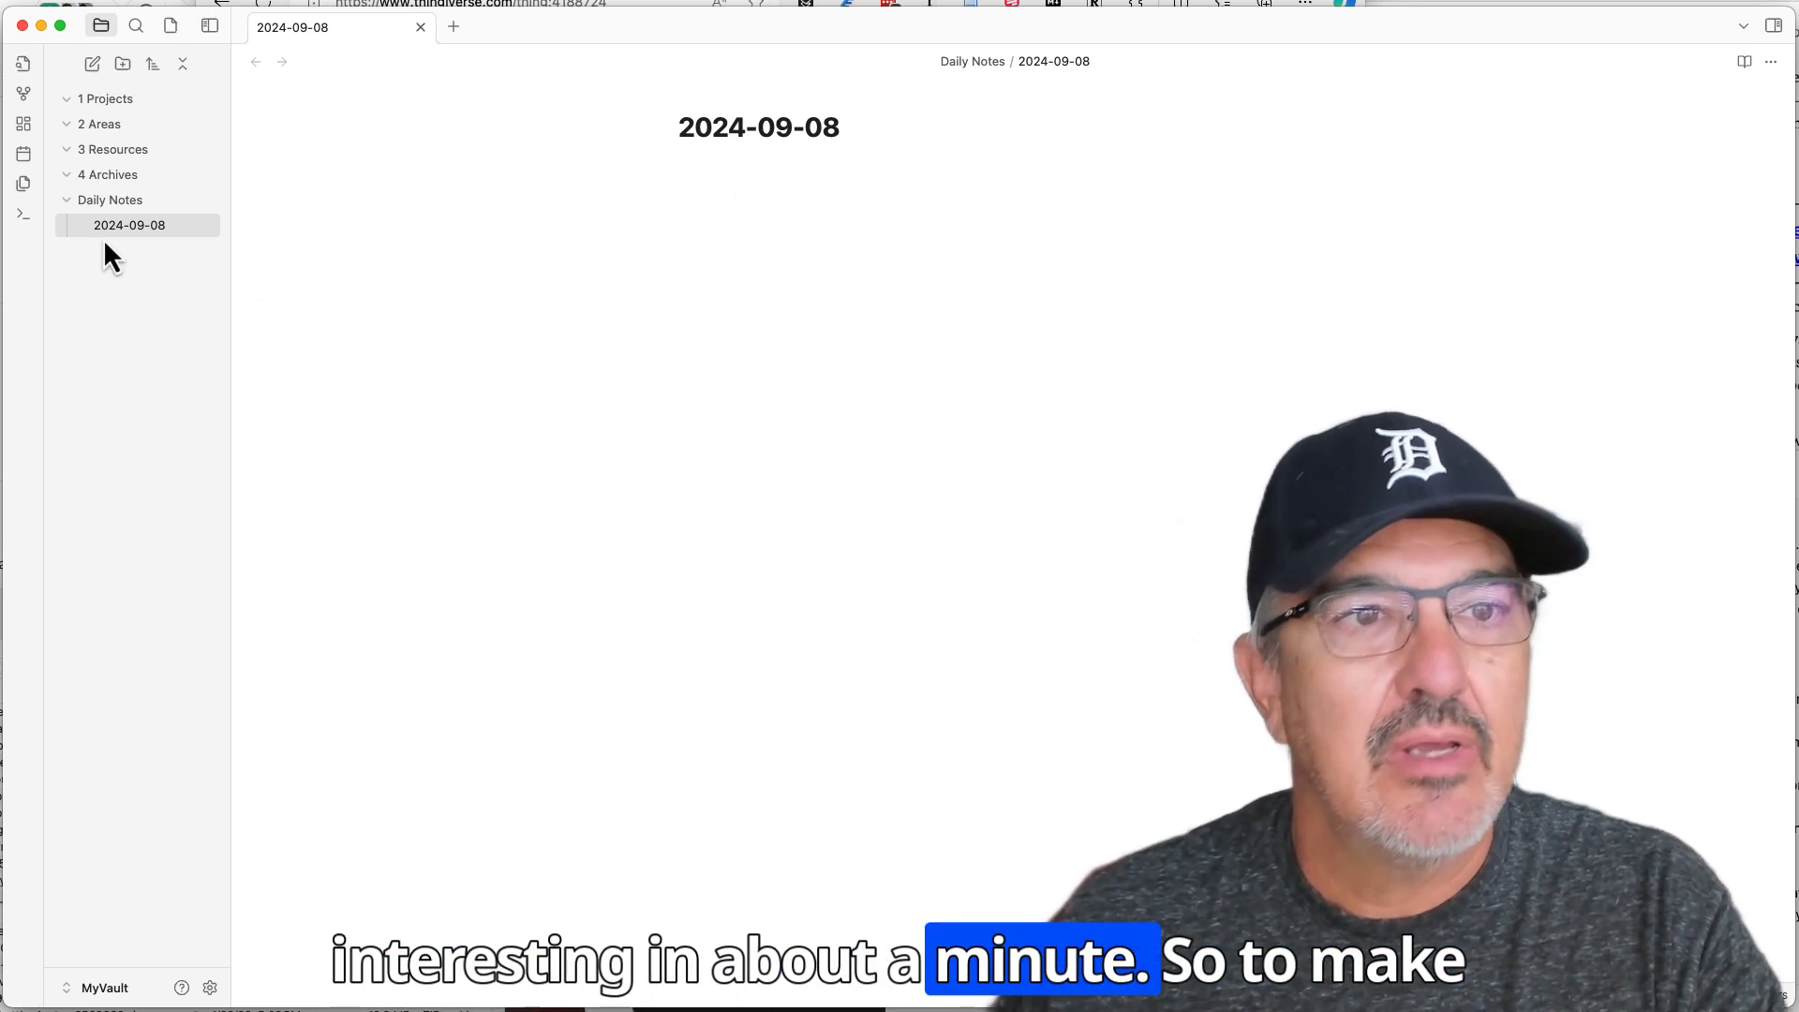
click(68, 202)
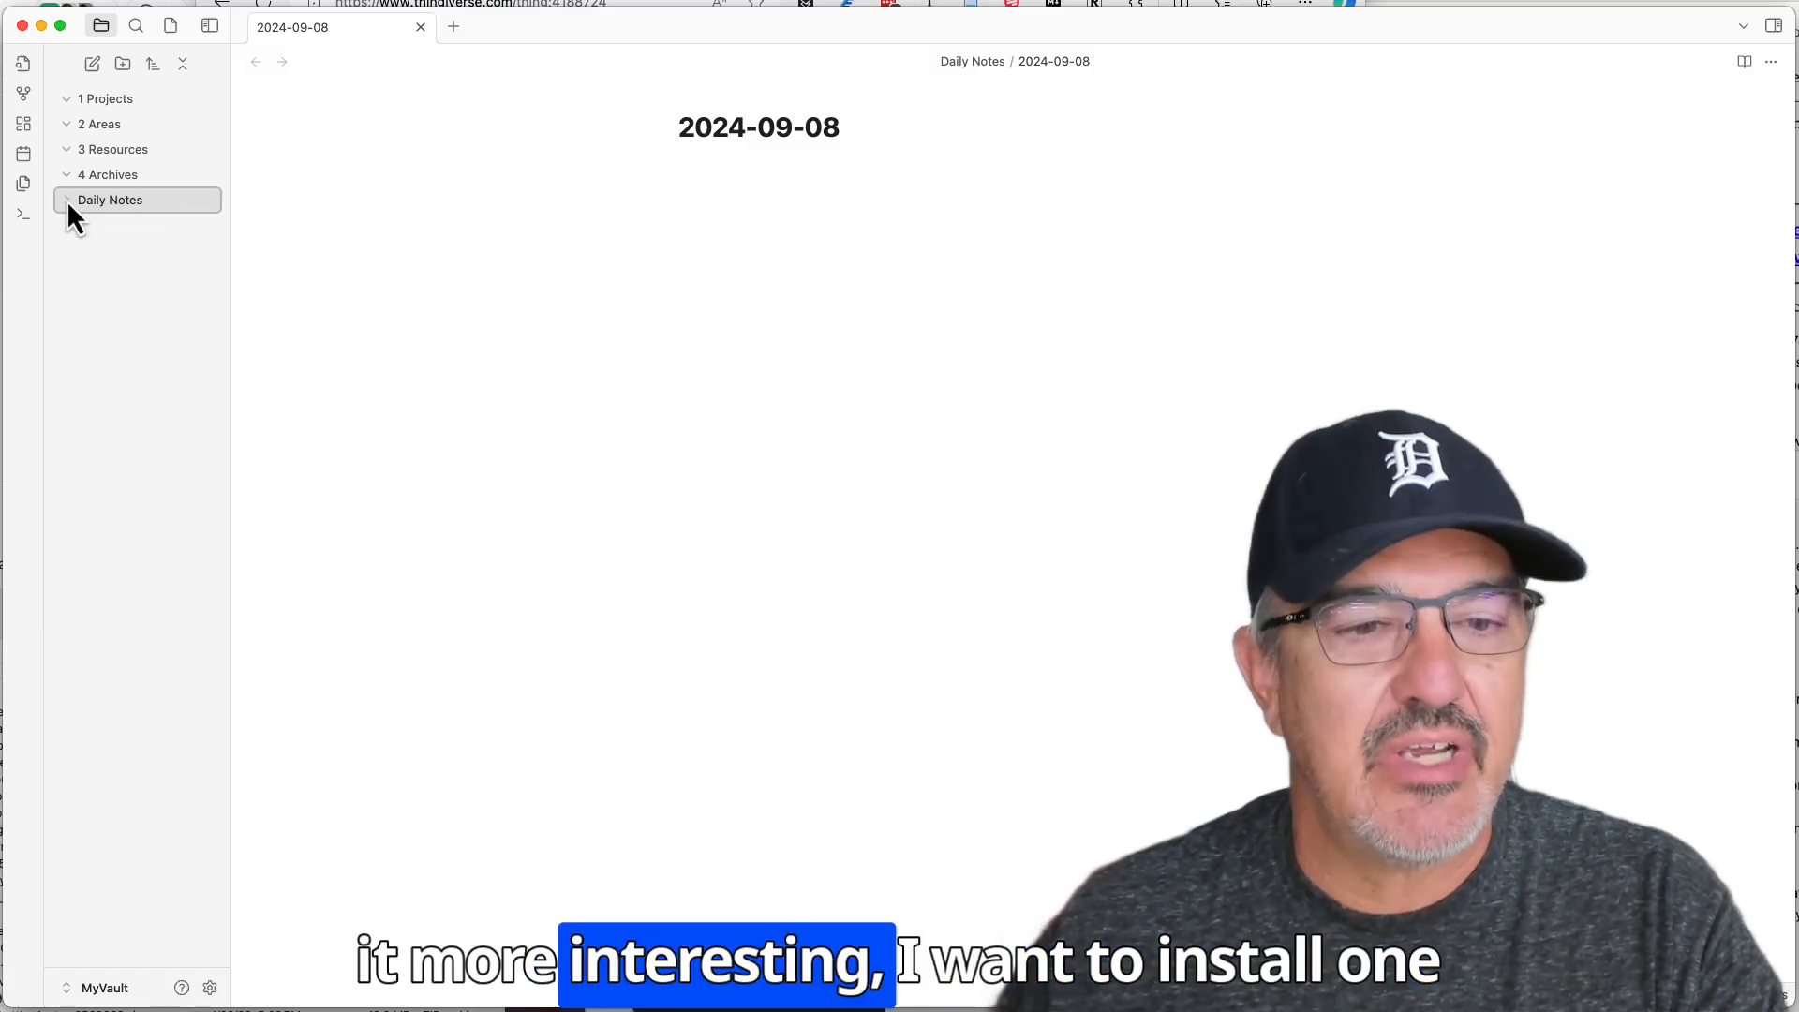
Review the settings of the Templates core plugin, including its folder location and date and time formats
click(210, 986)
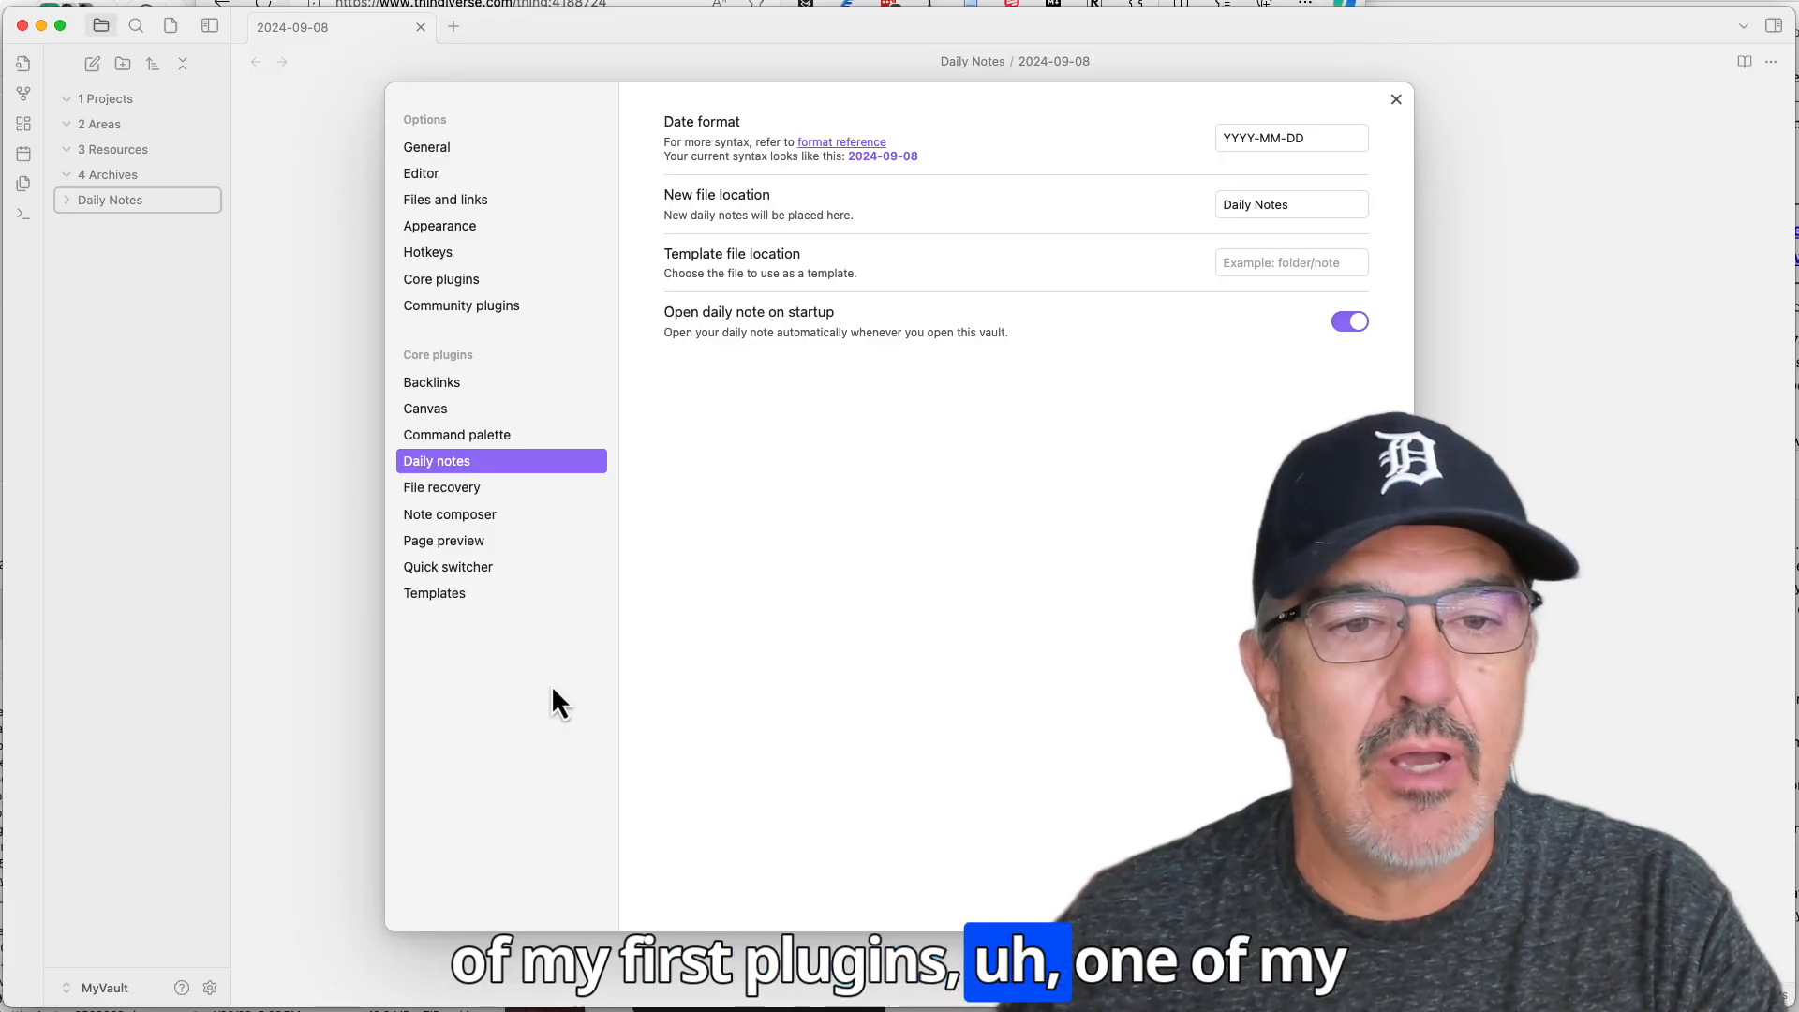
click(445, 604)
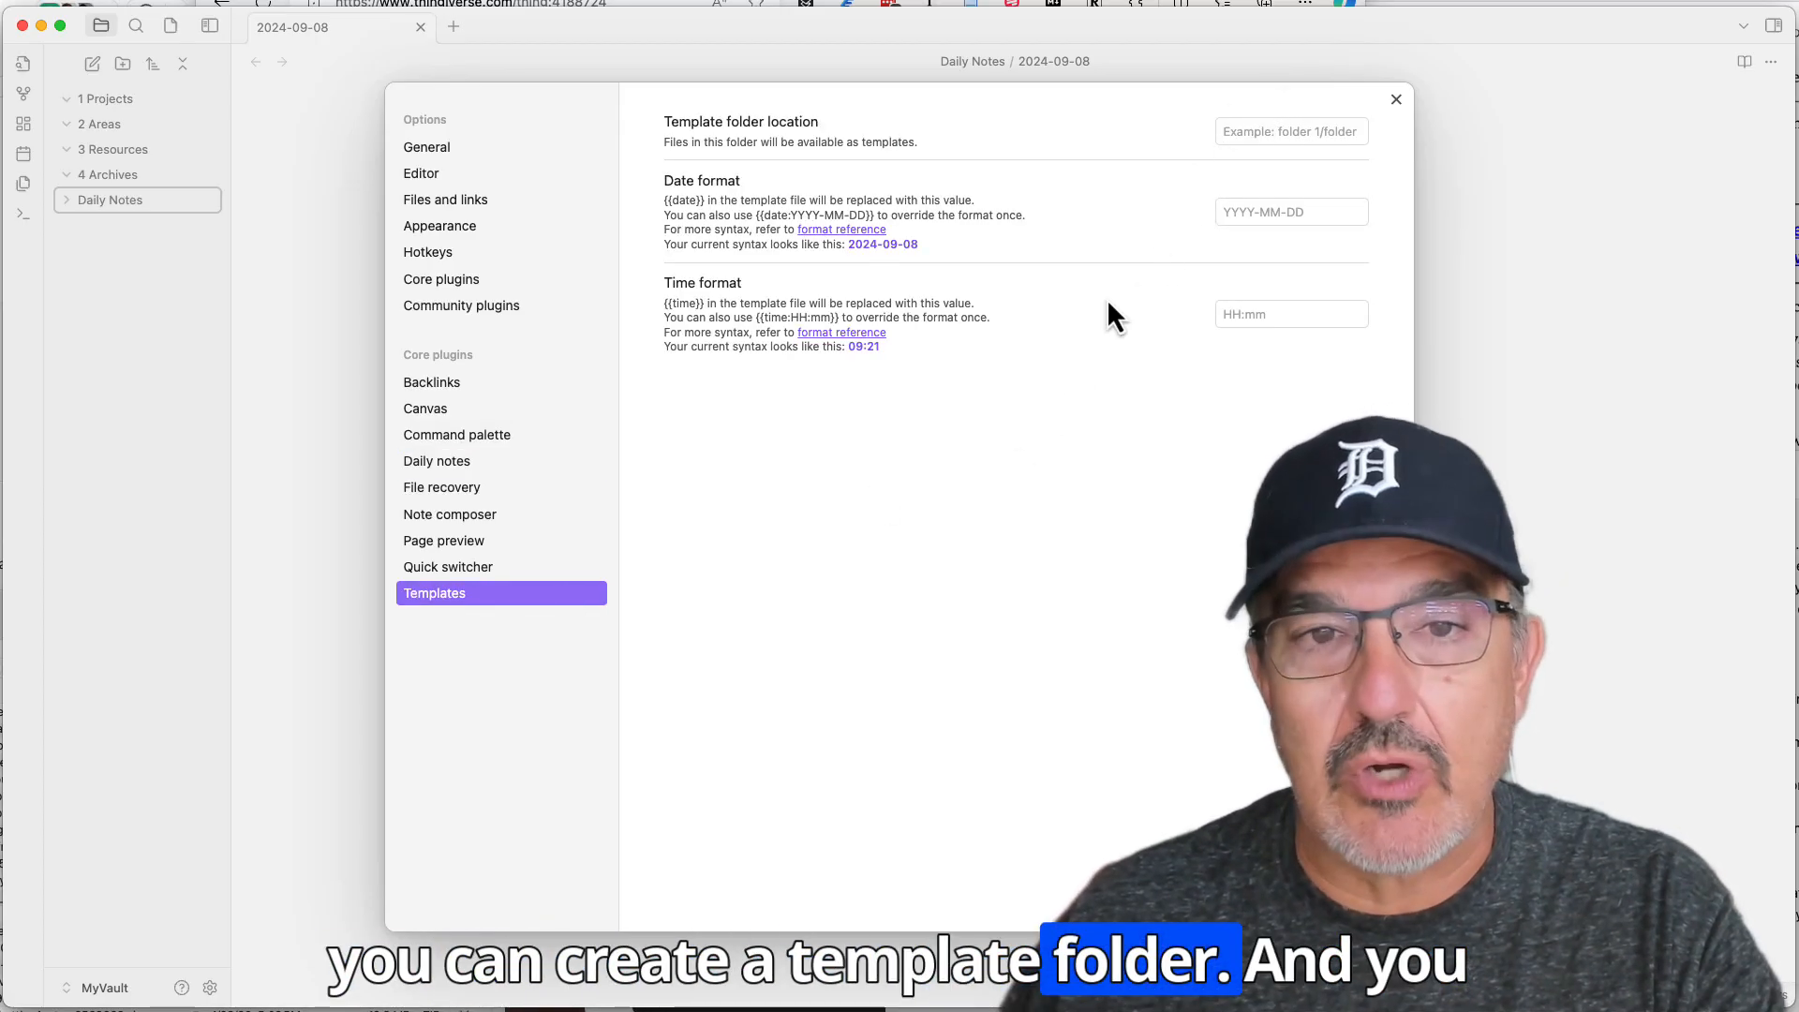
click(1397, 103)
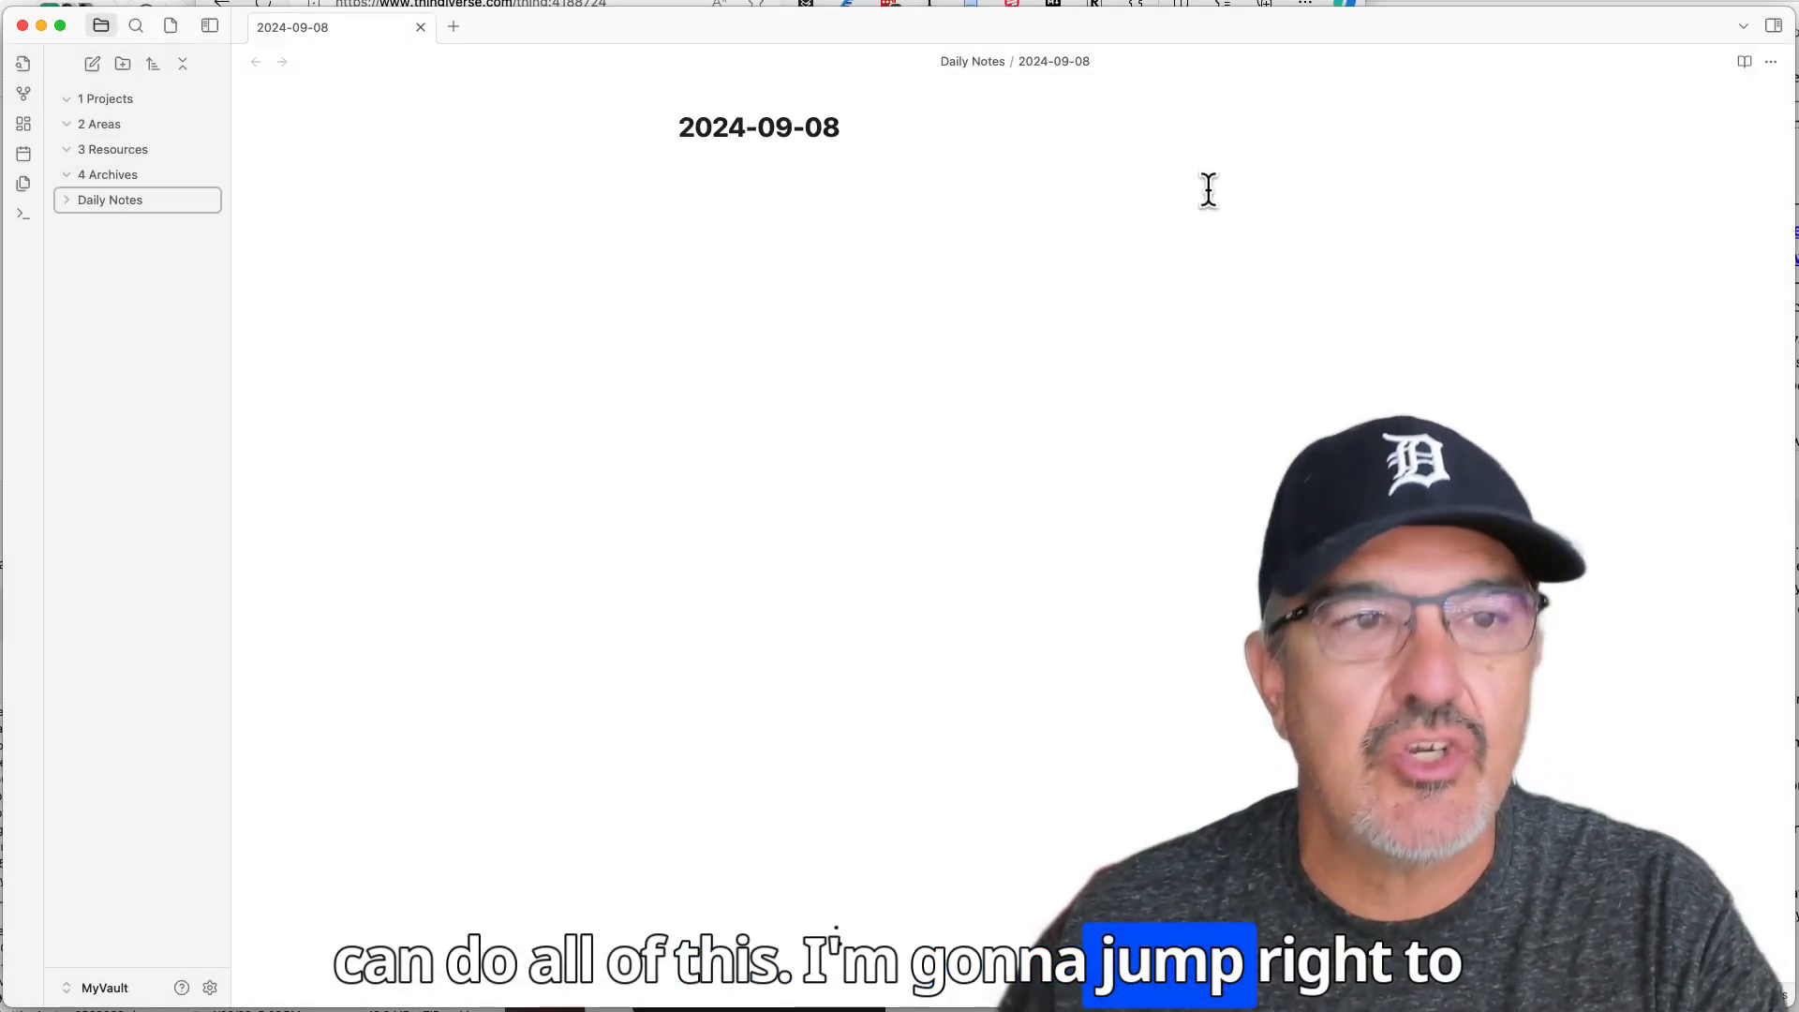
Turn on community plugins for the vault
click(210, 987)
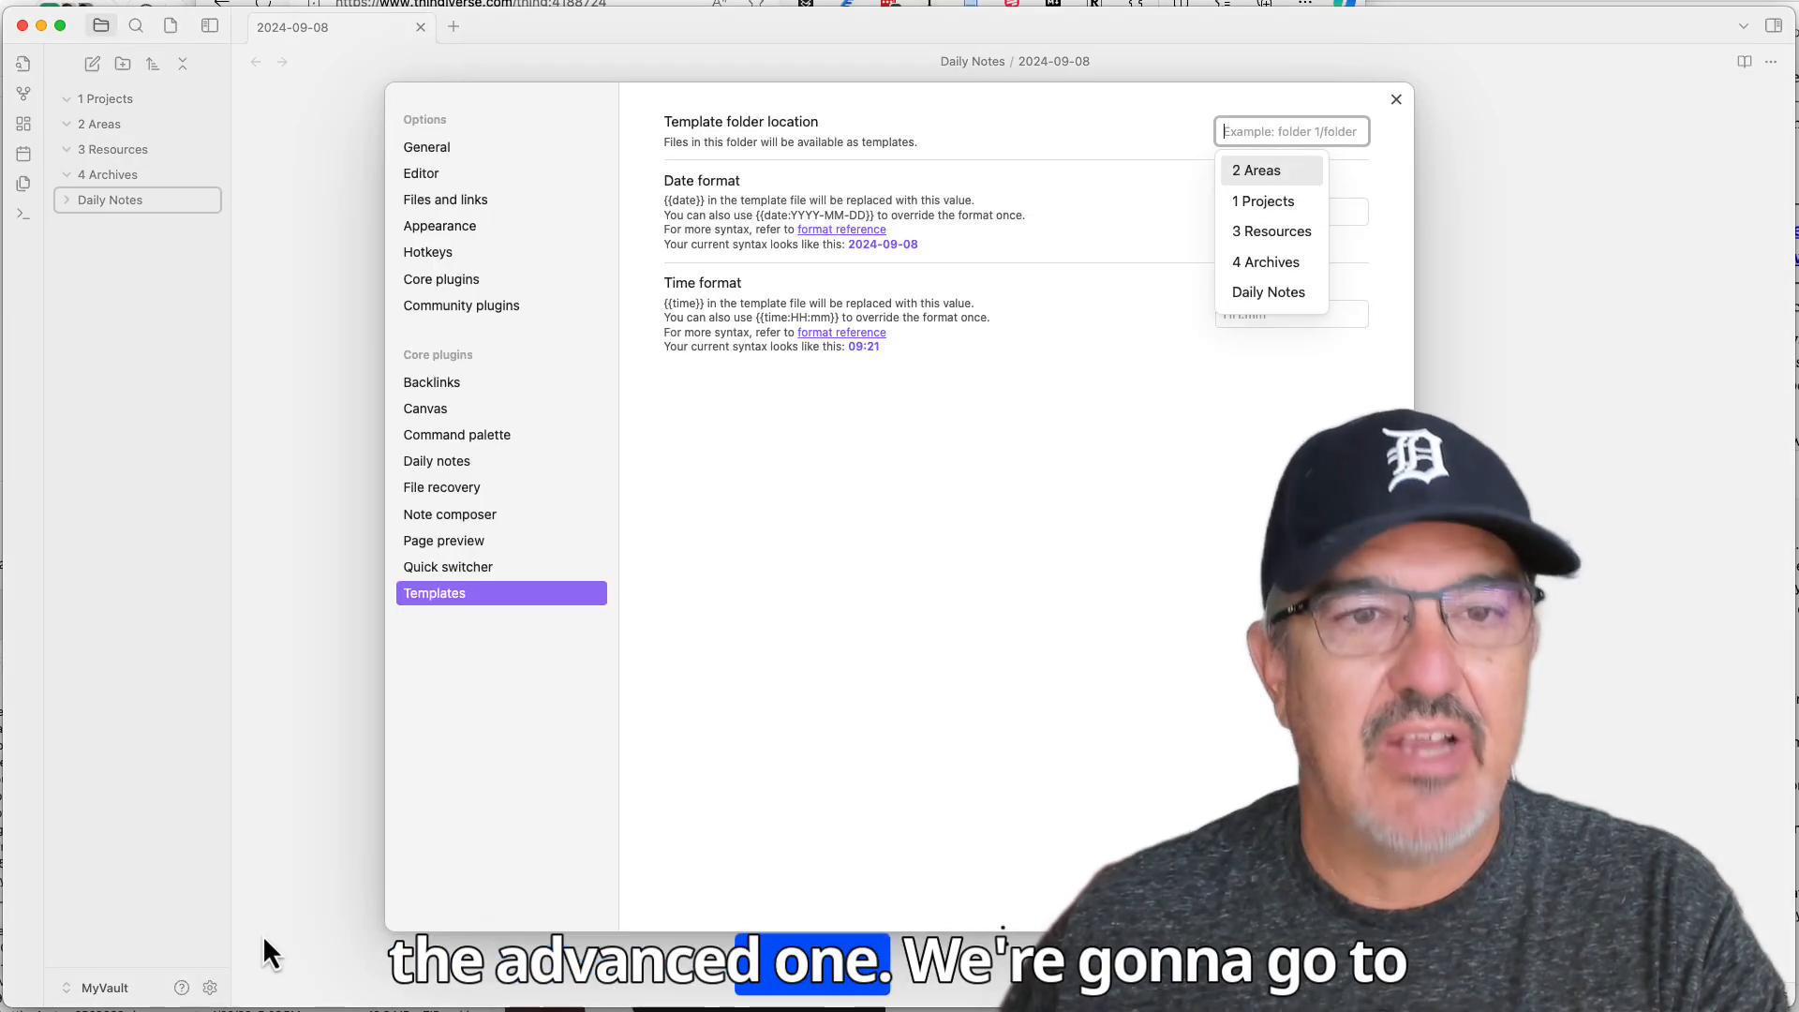
click(448, 315)
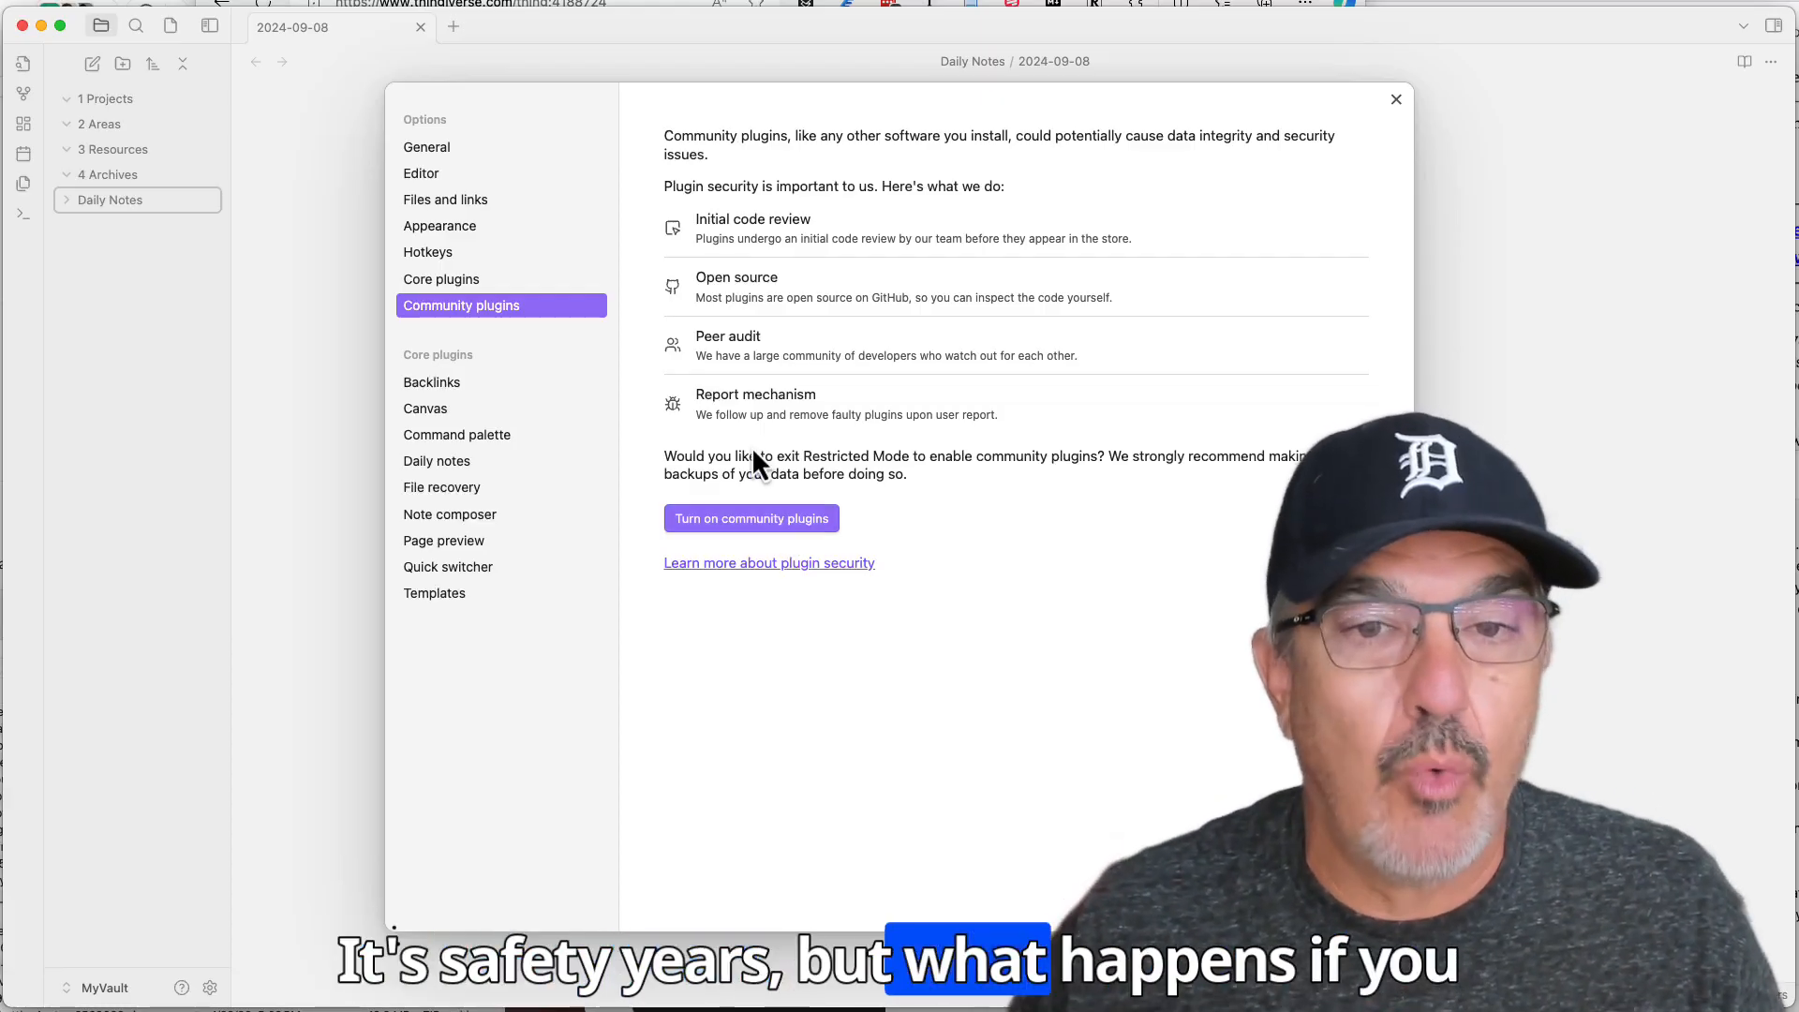
click(741, 529)
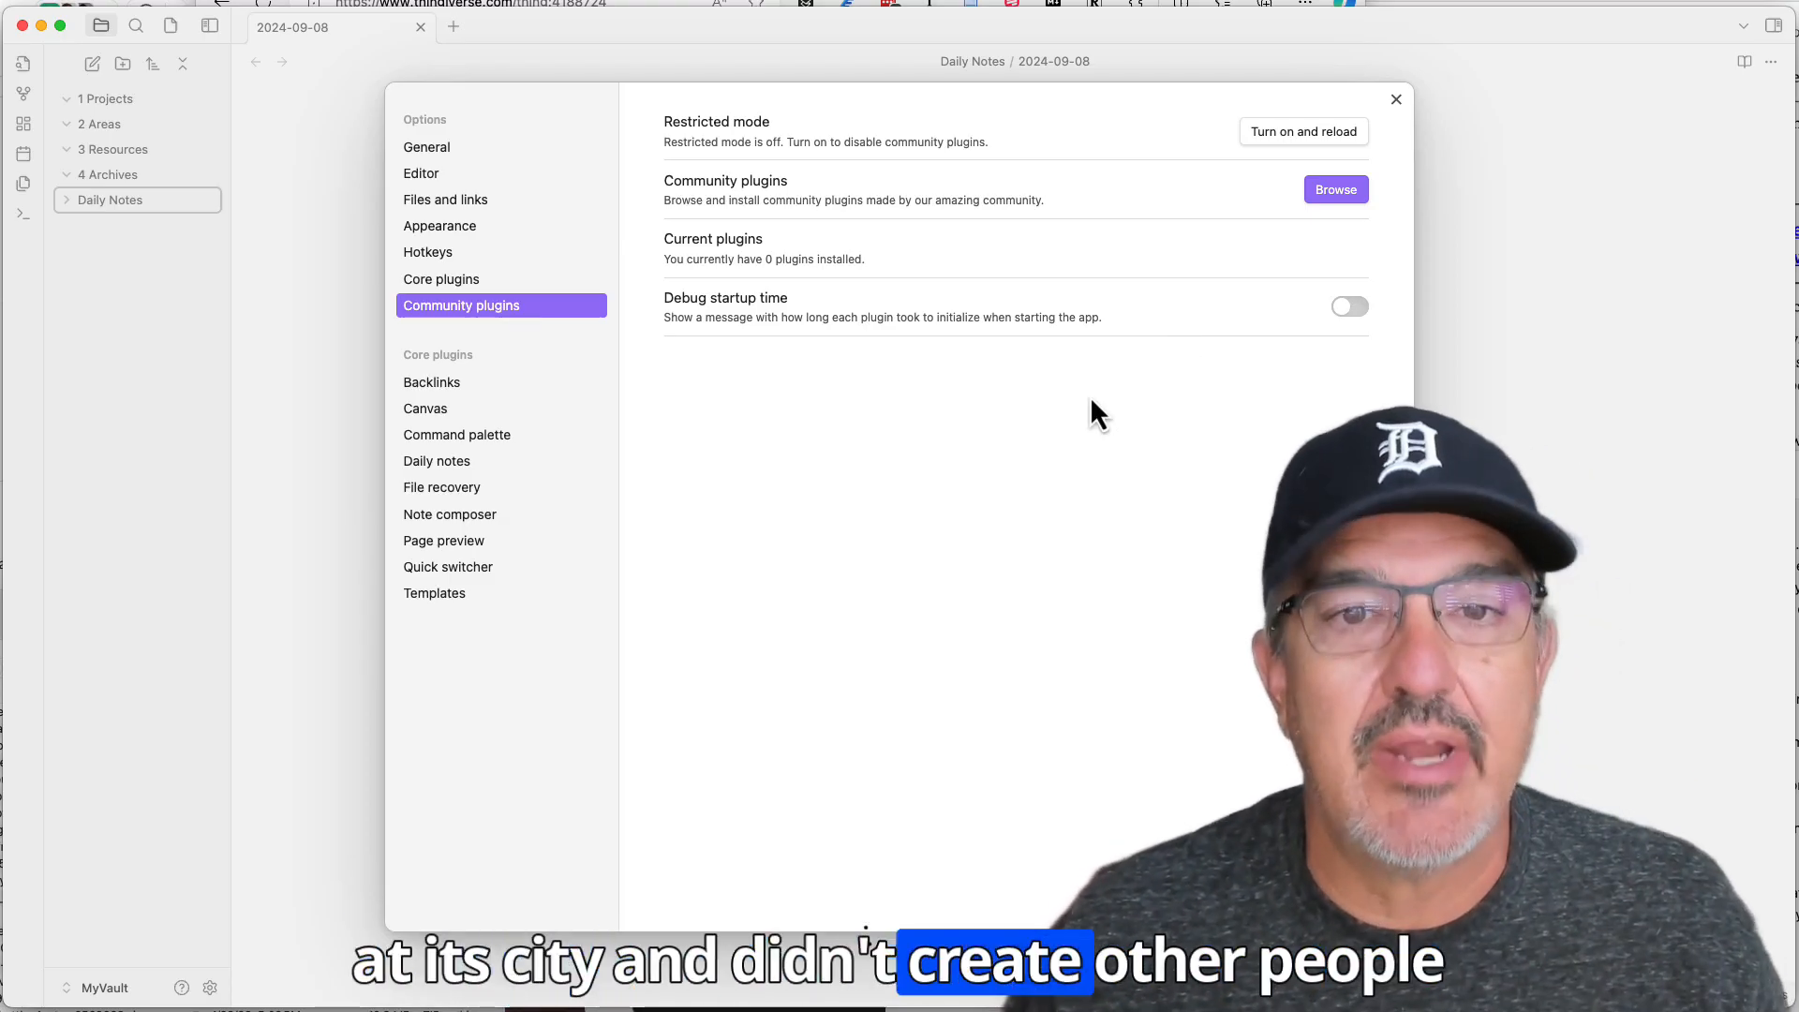
Install the Templater plugin from the community plugins and enable it
click(1318, 198)
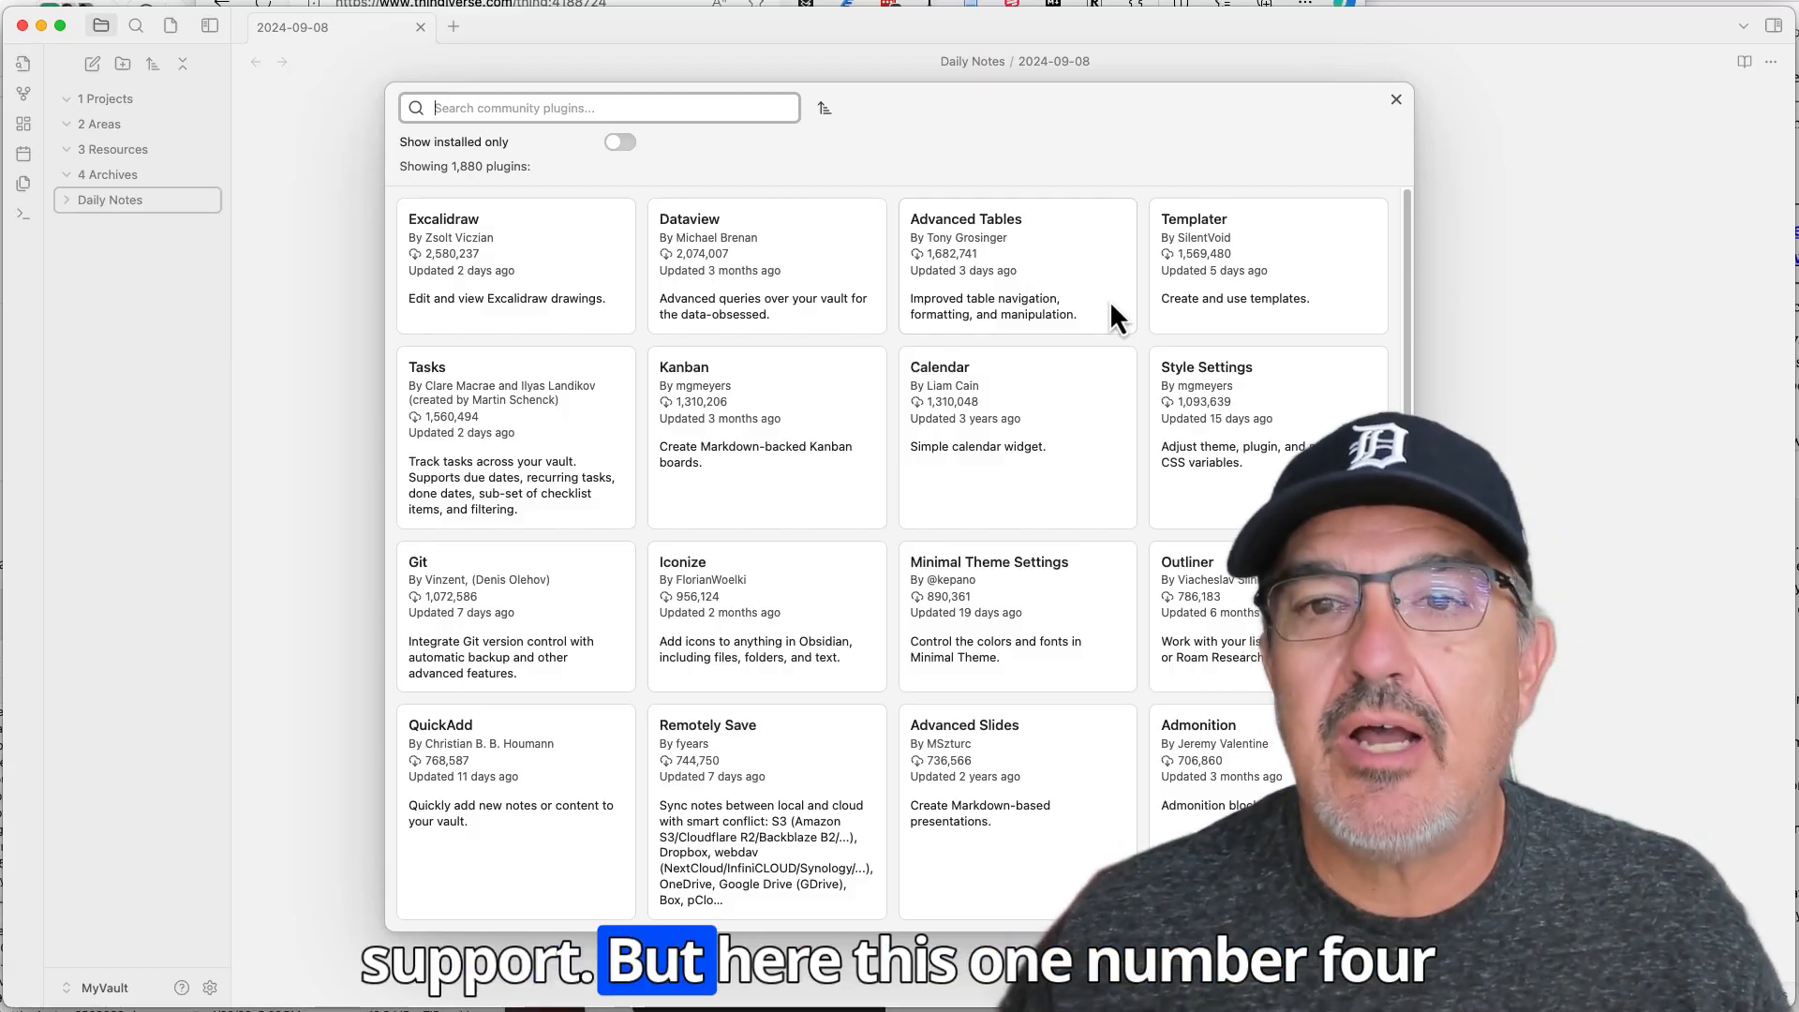
click(1236, 279)
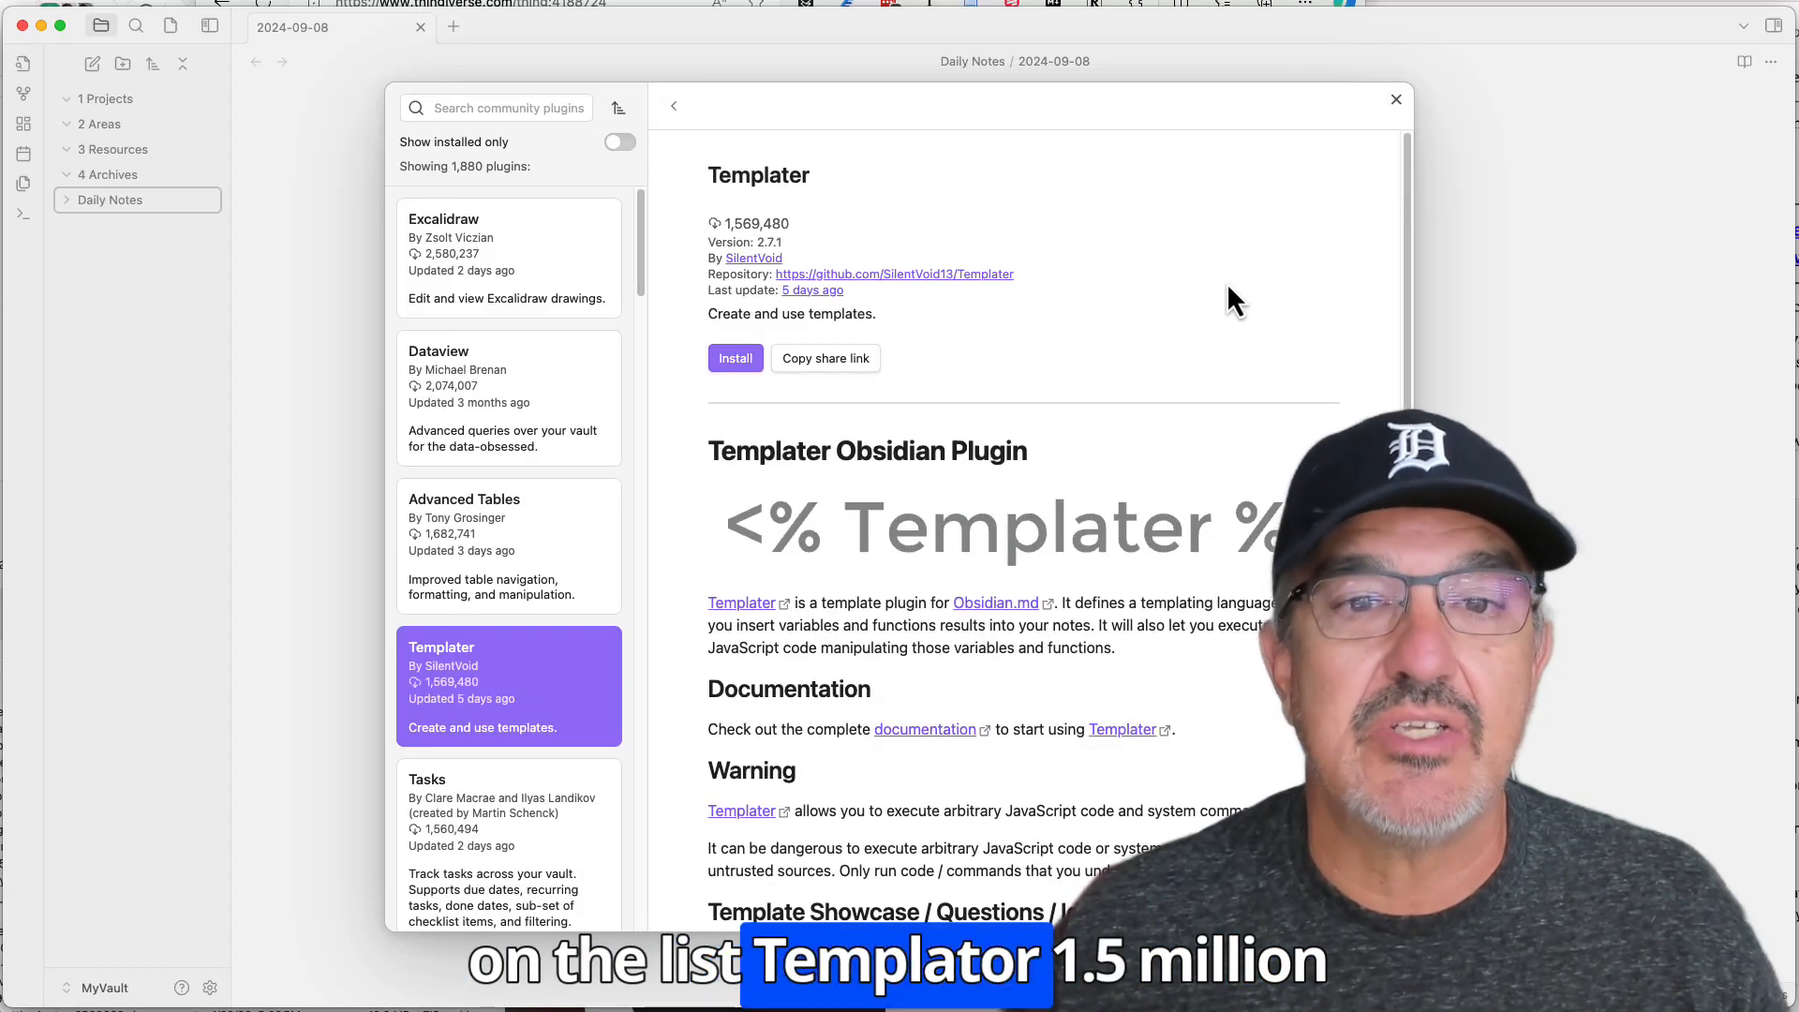
click(739, 358)
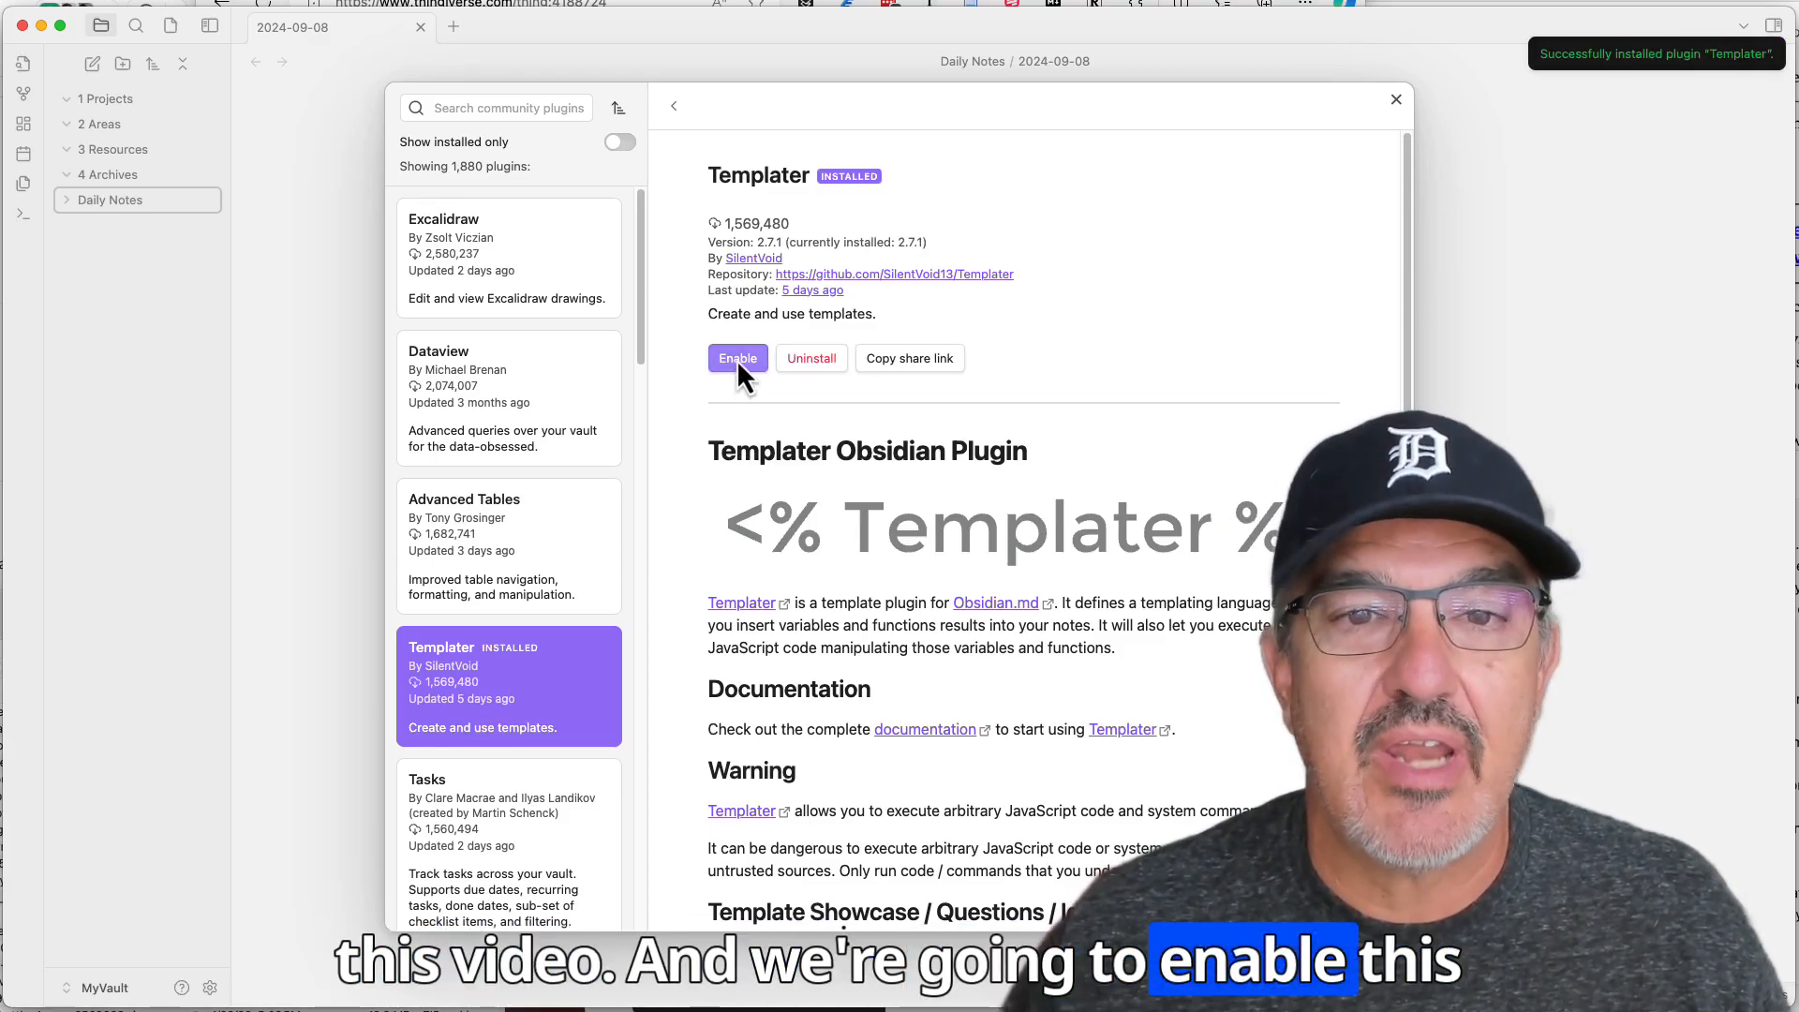
click(737, 358)
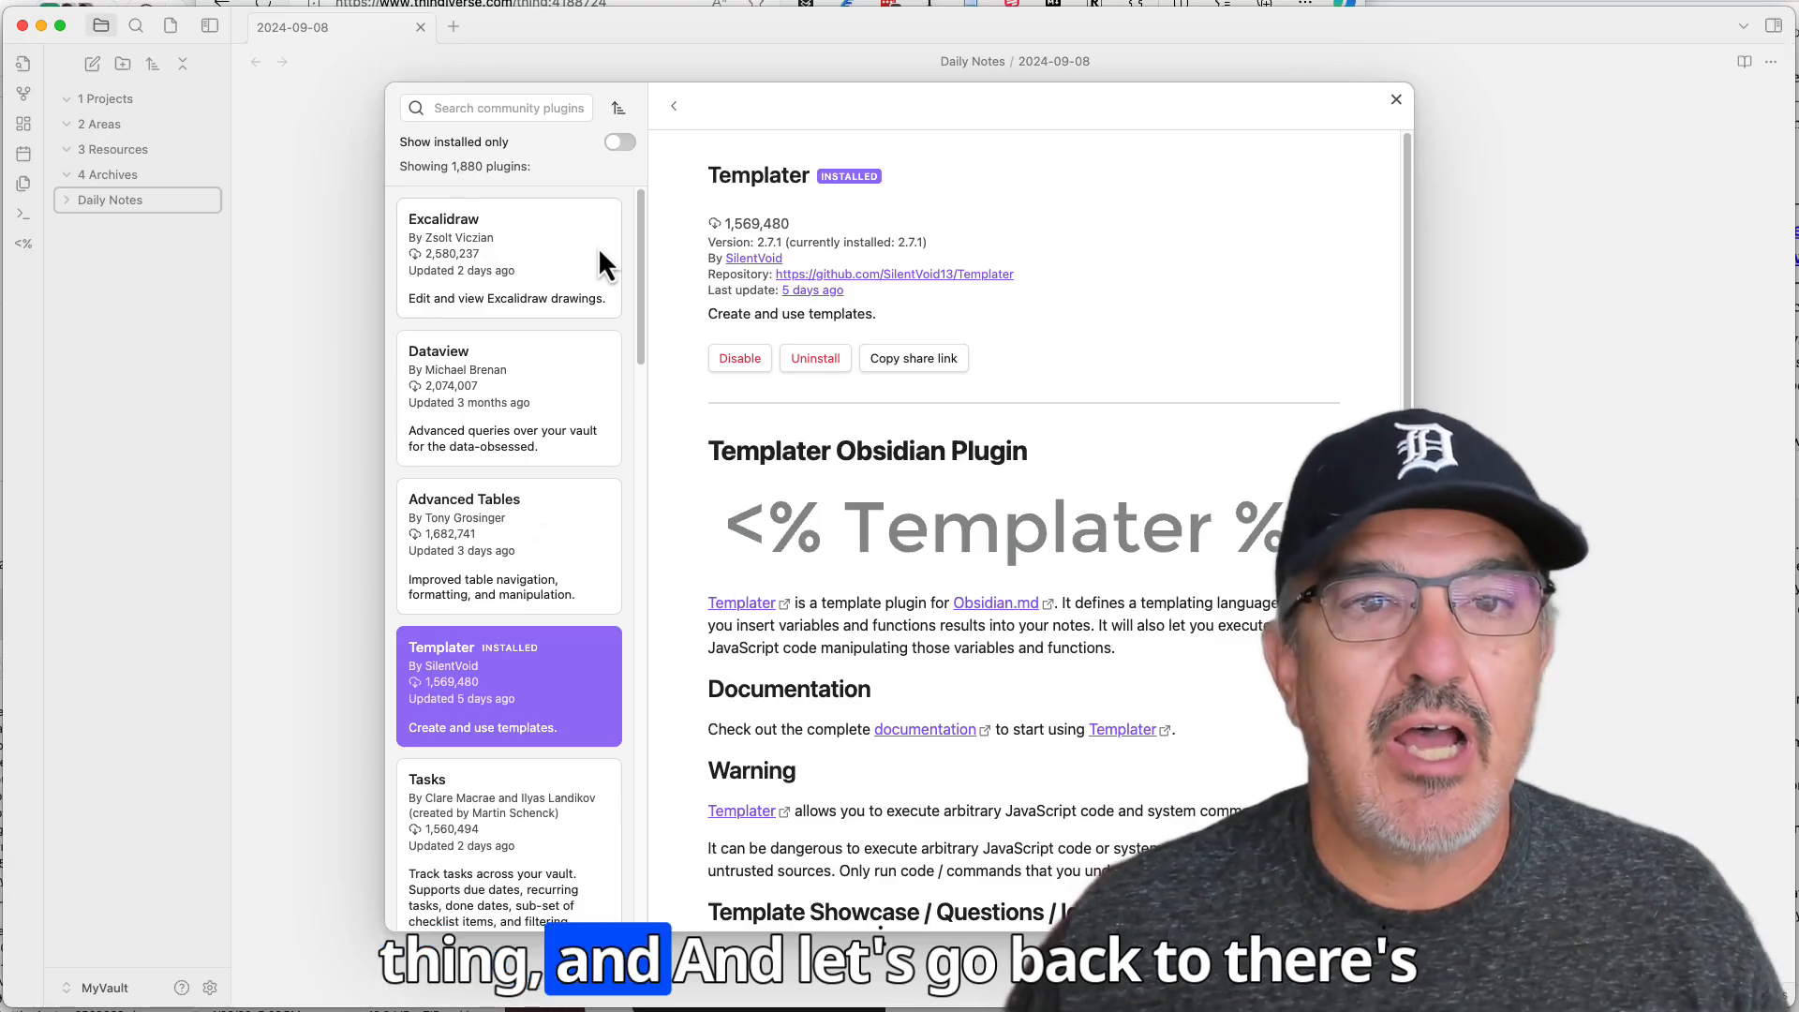
click(674, 108)
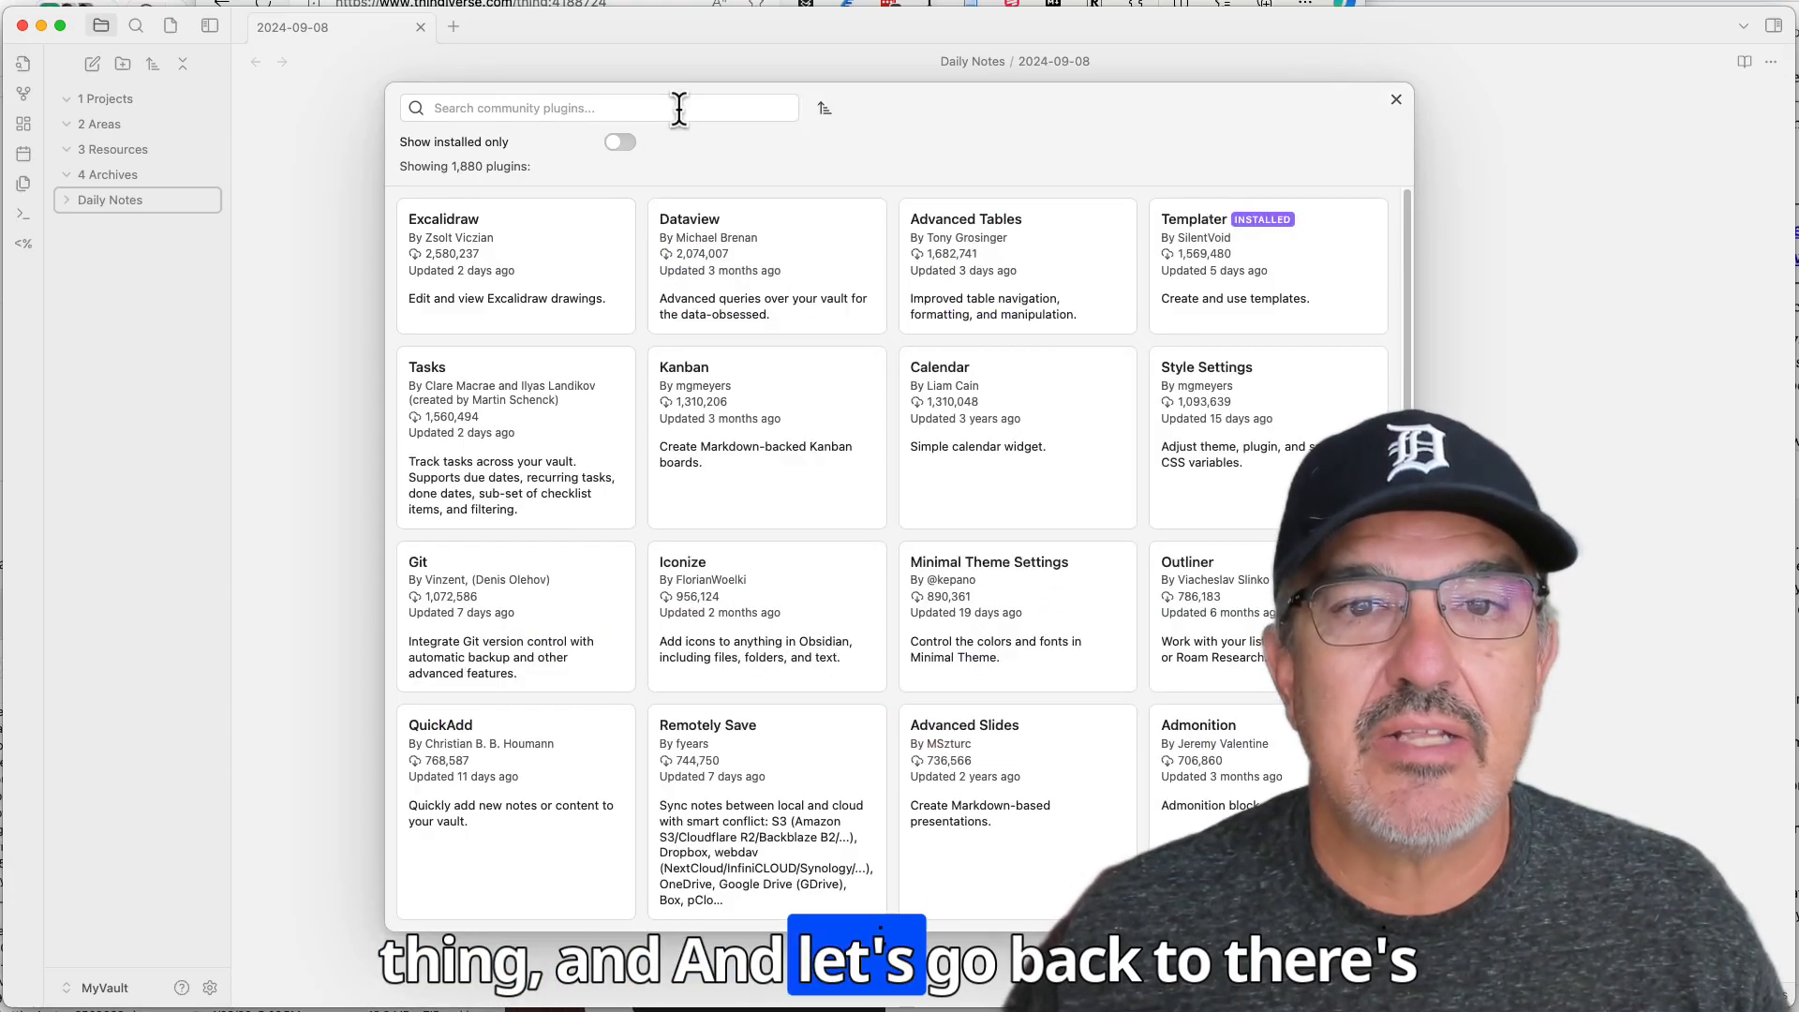
click(1396, 100)
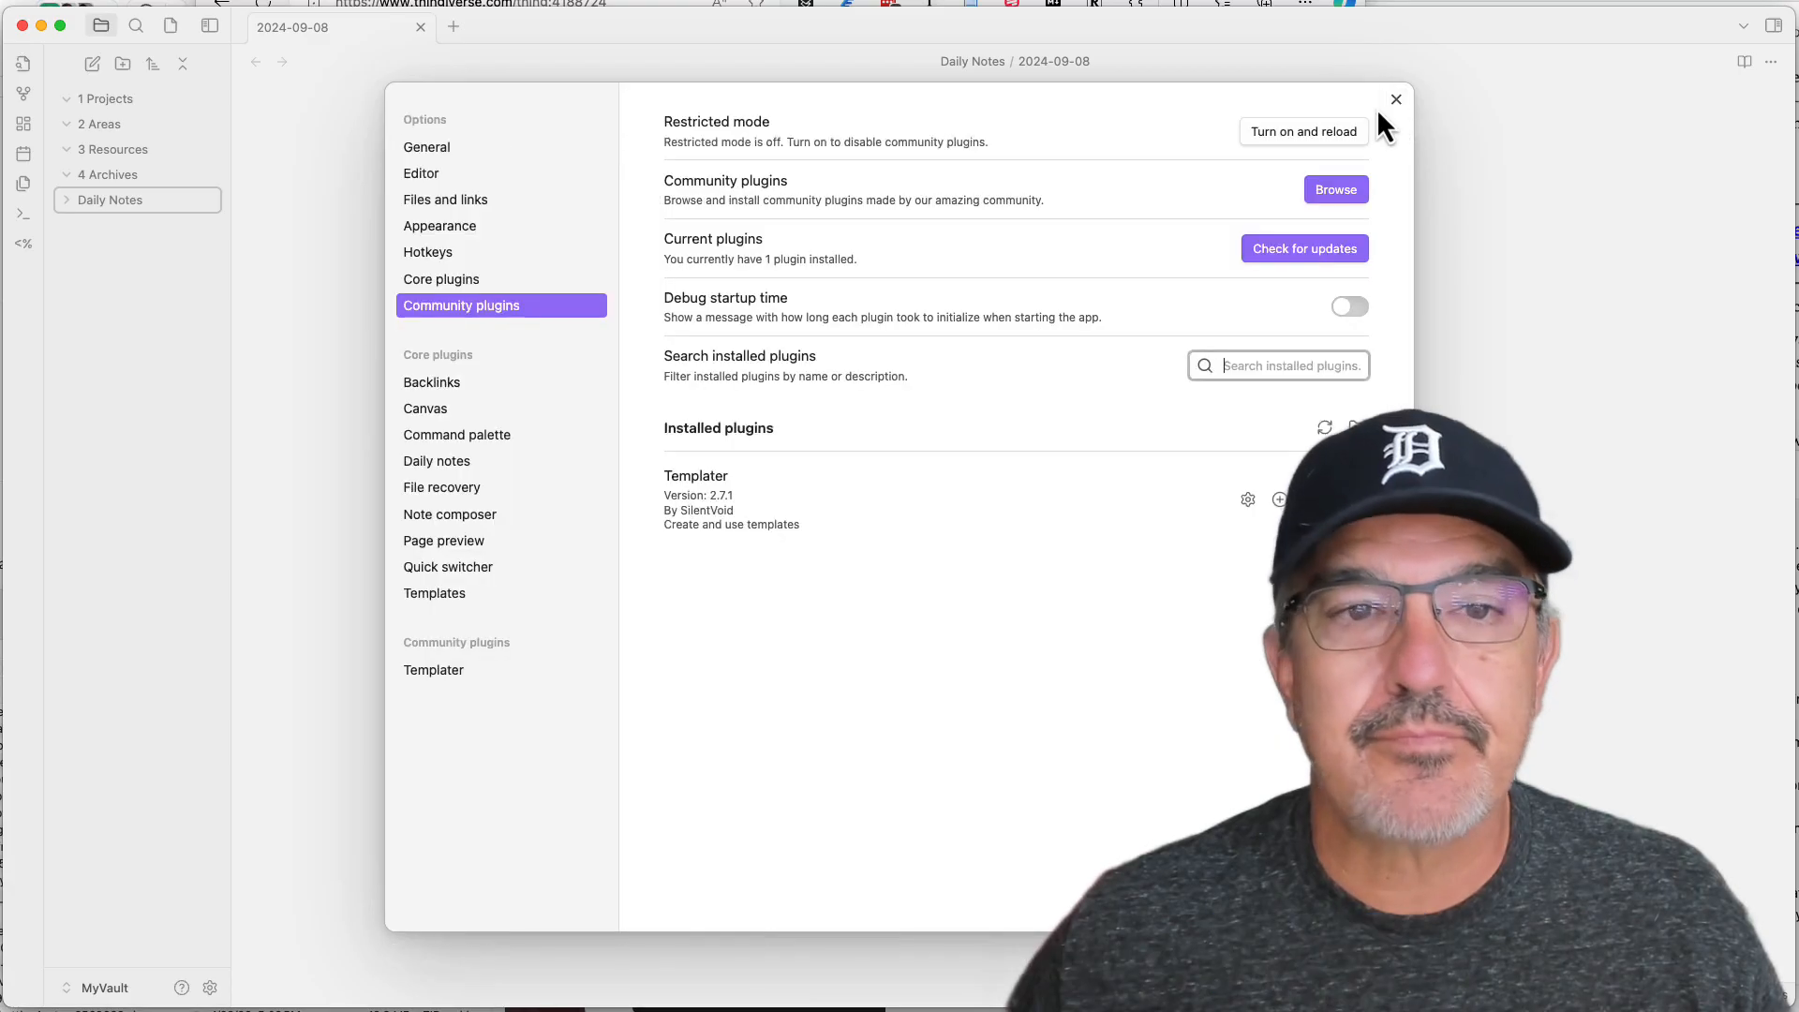
Look at Templater's settings, and create a vault folder named Templates for storing templates
click(453, 669)
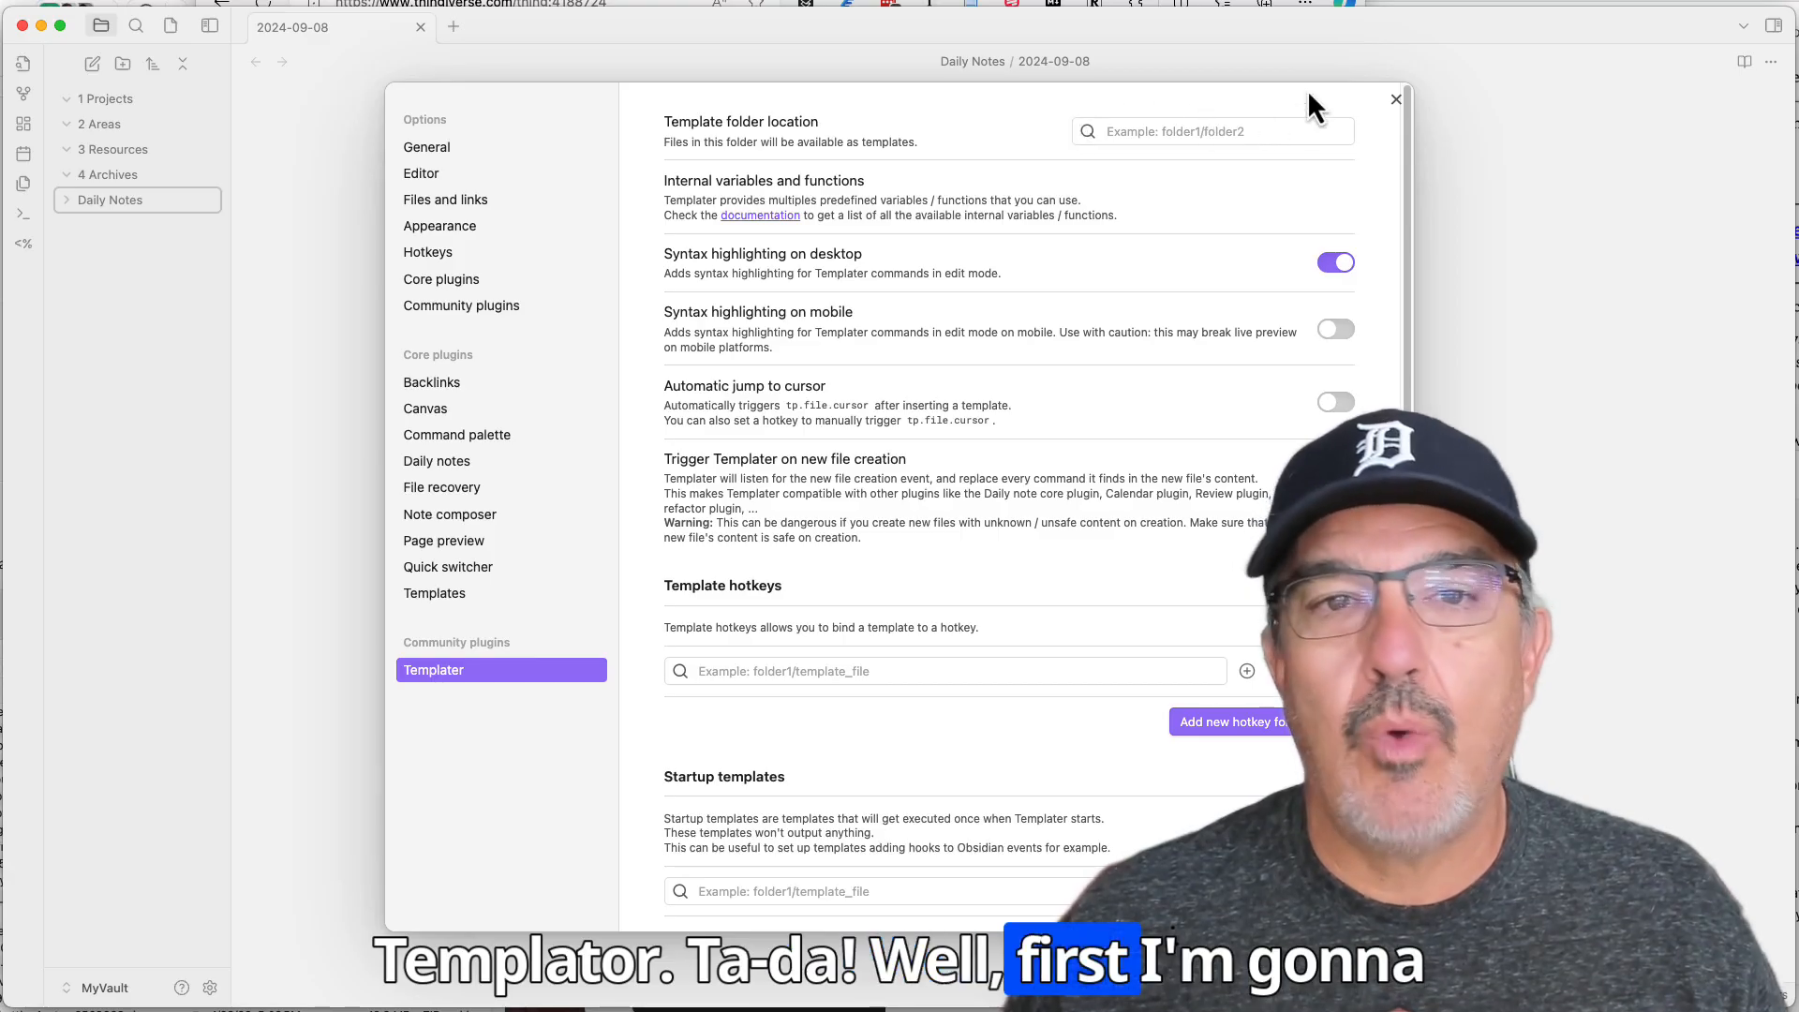
click(1395, 98)
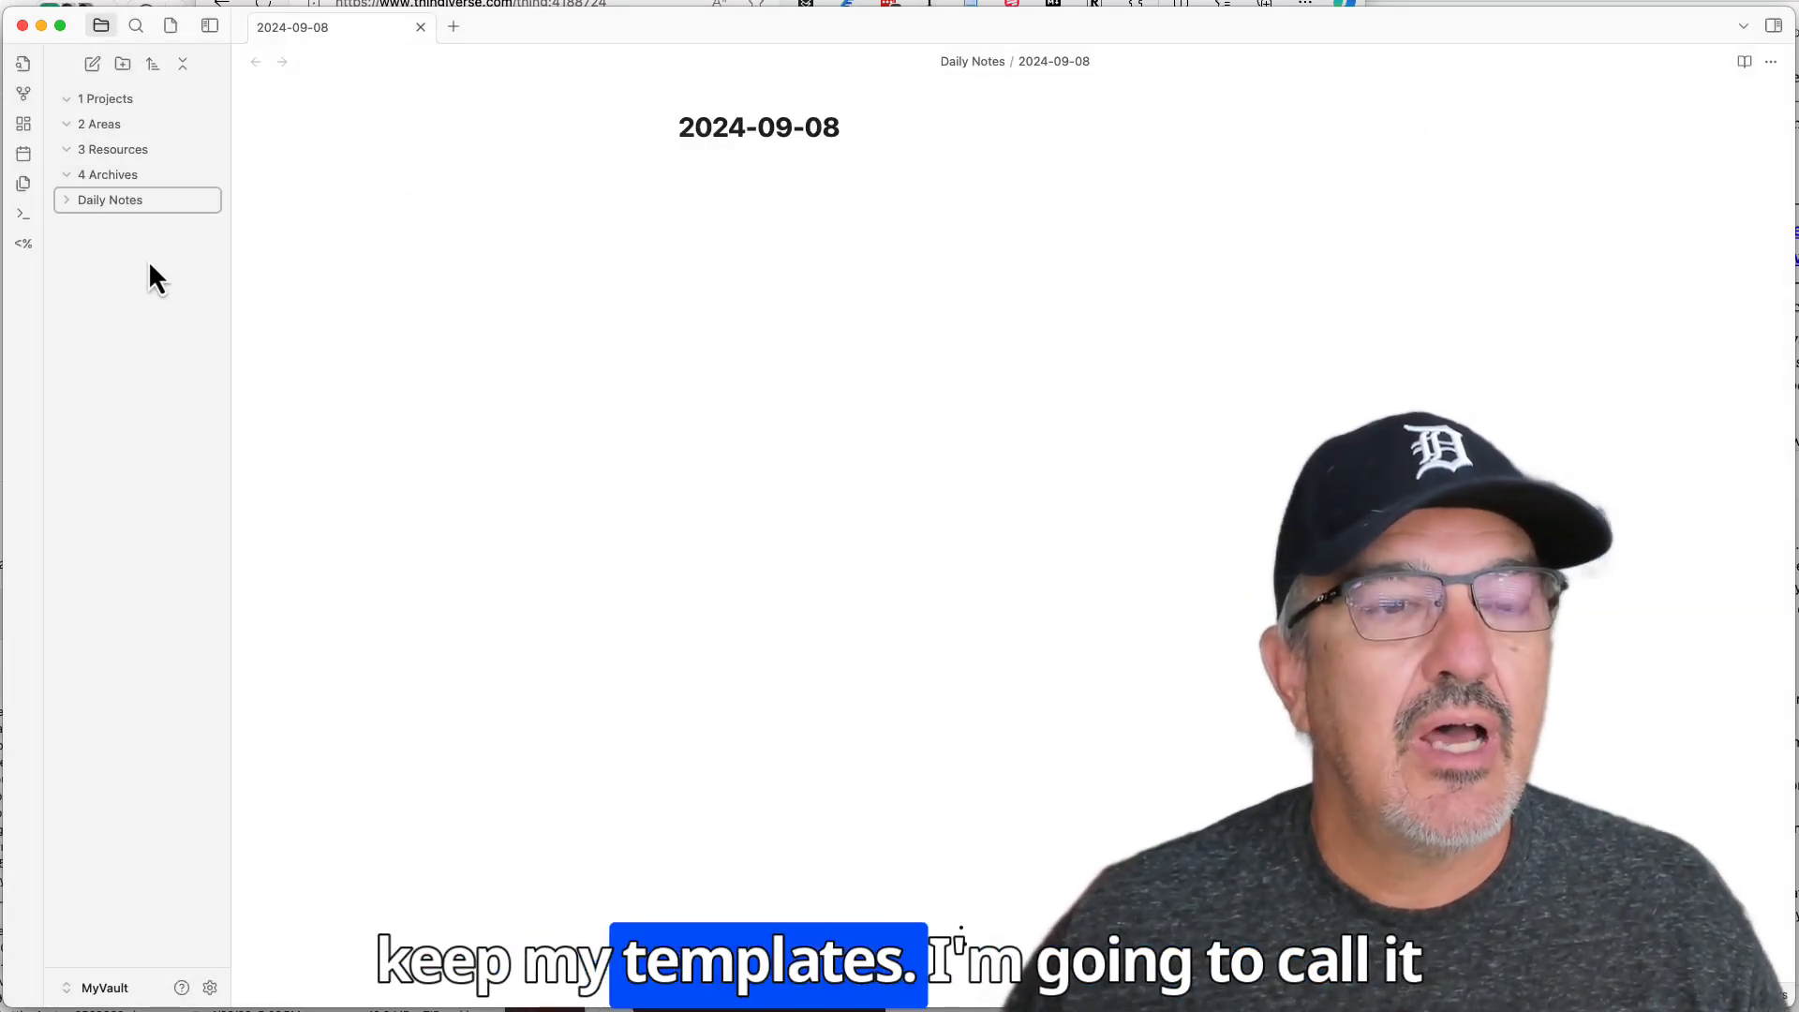
click(123, 75)
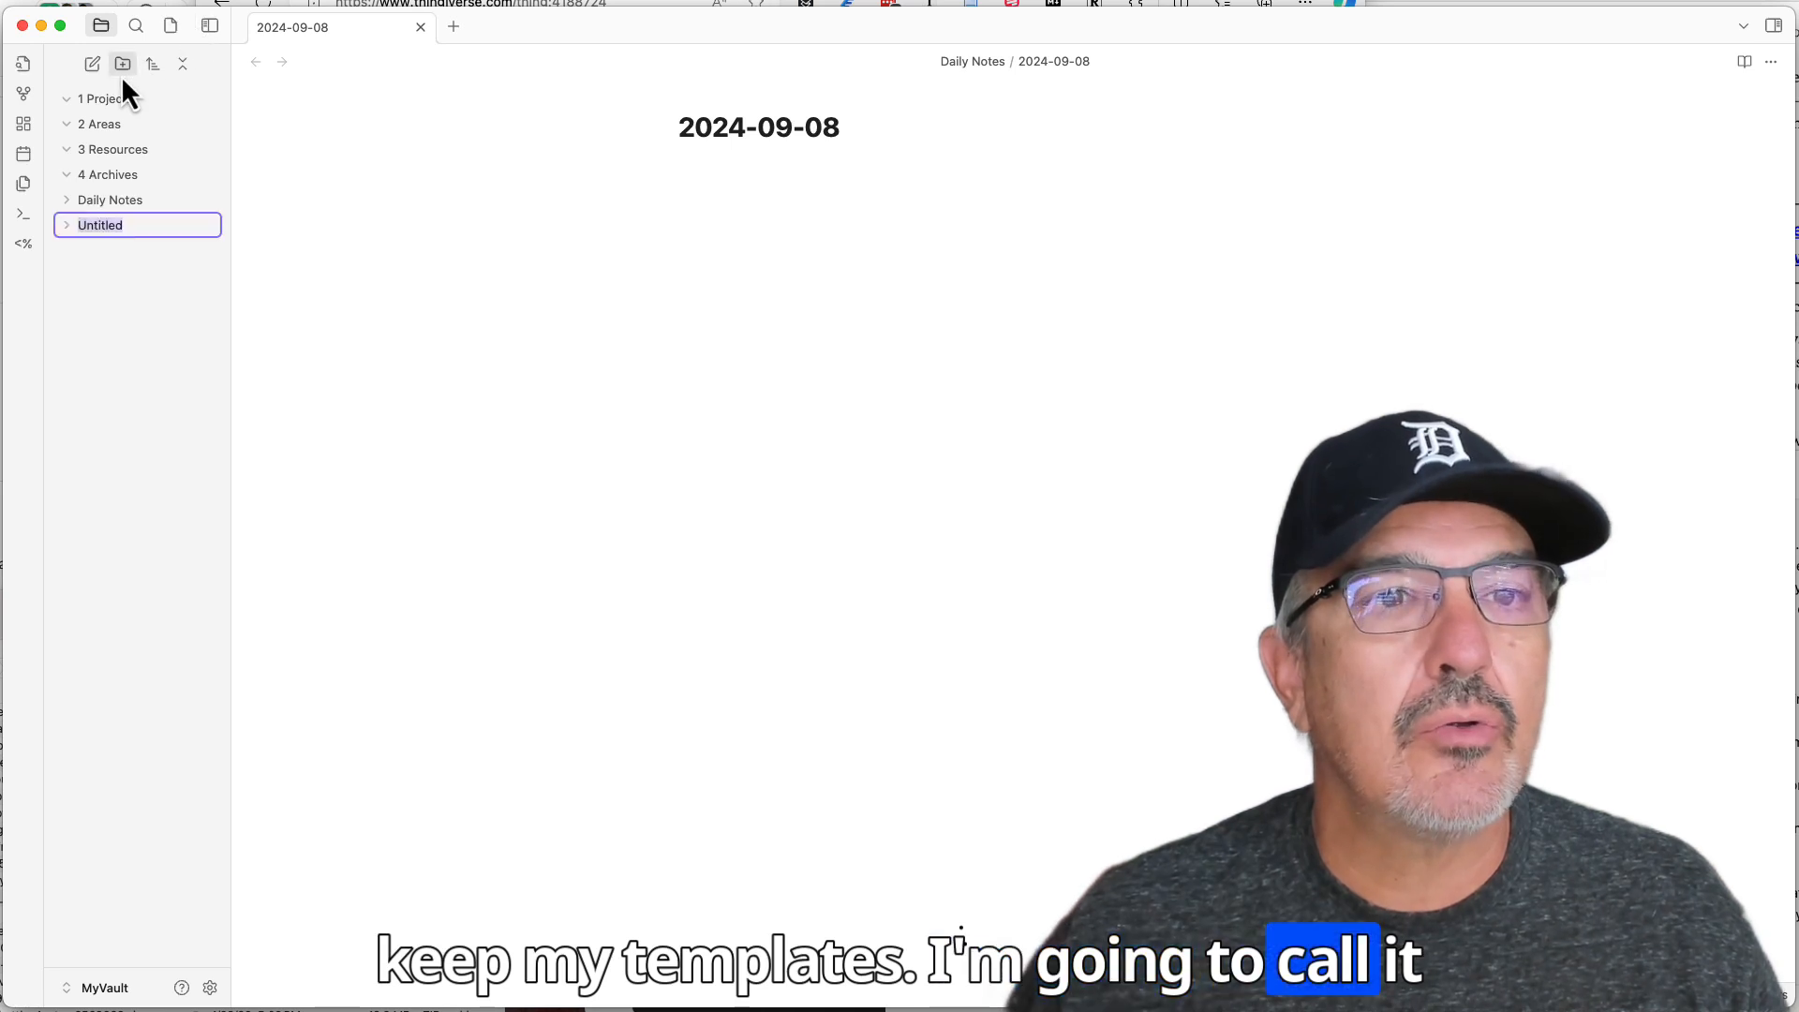
text(Templates)
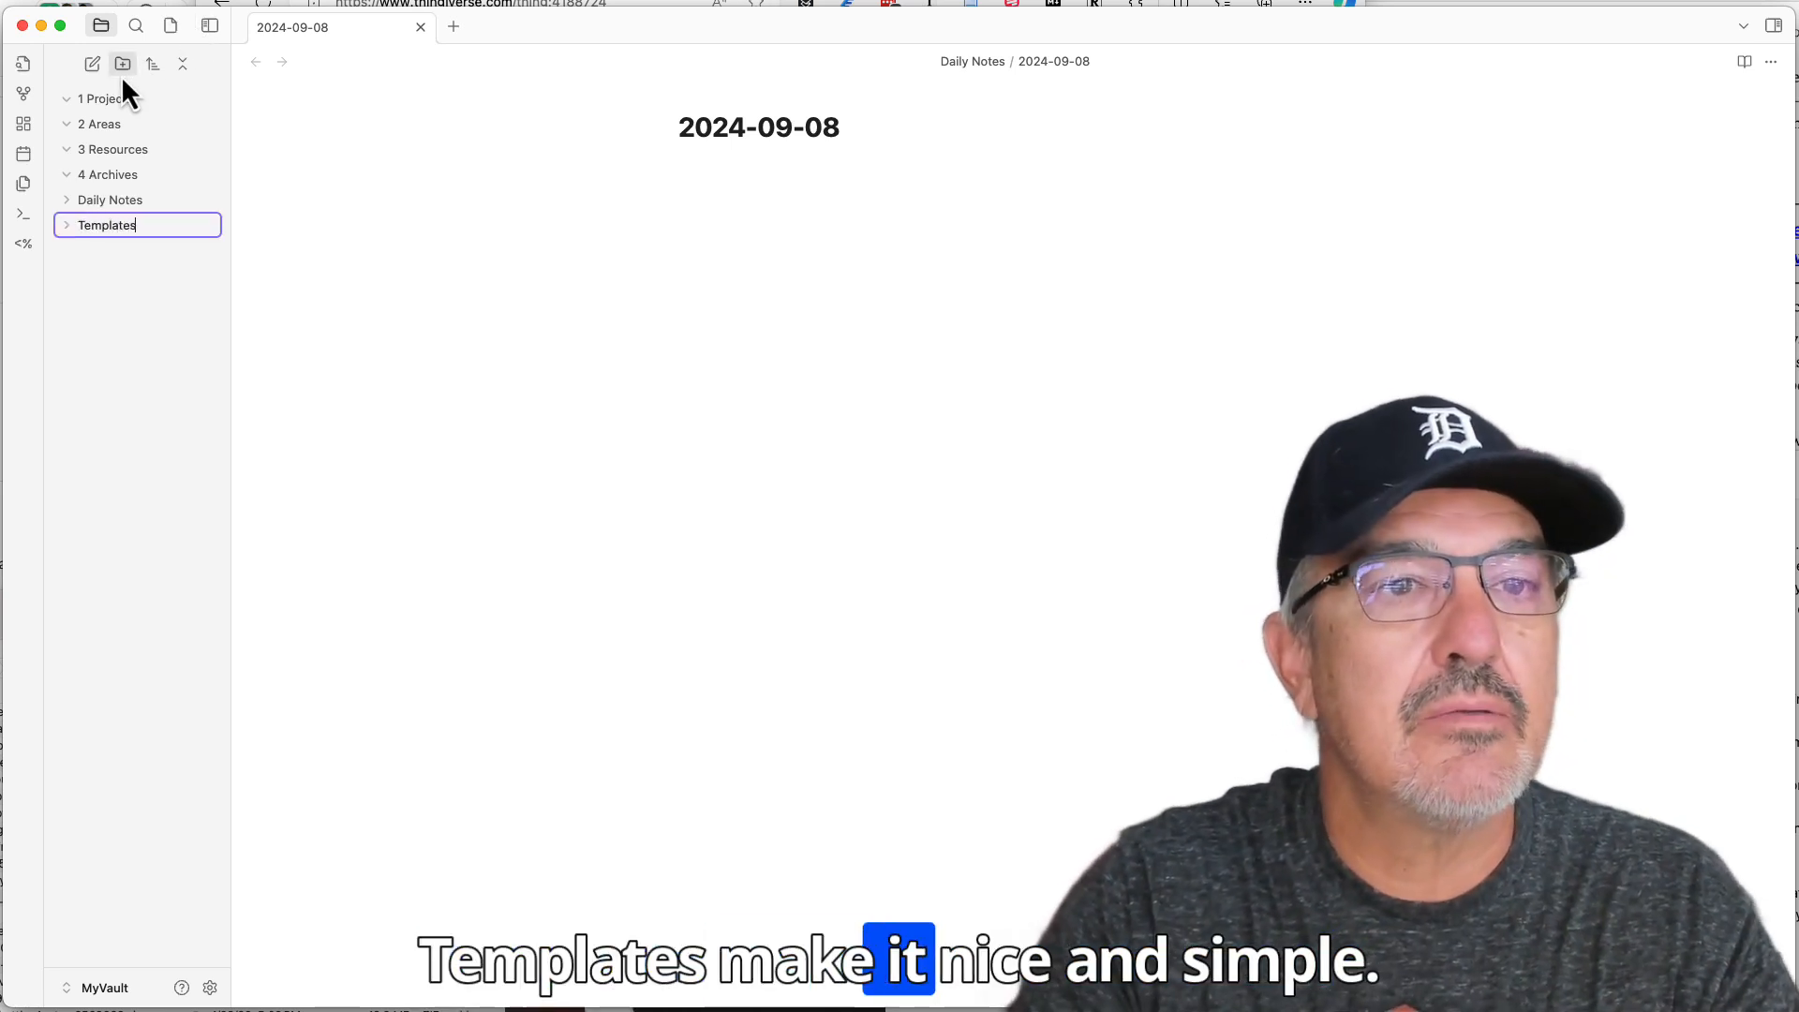
key(Return)
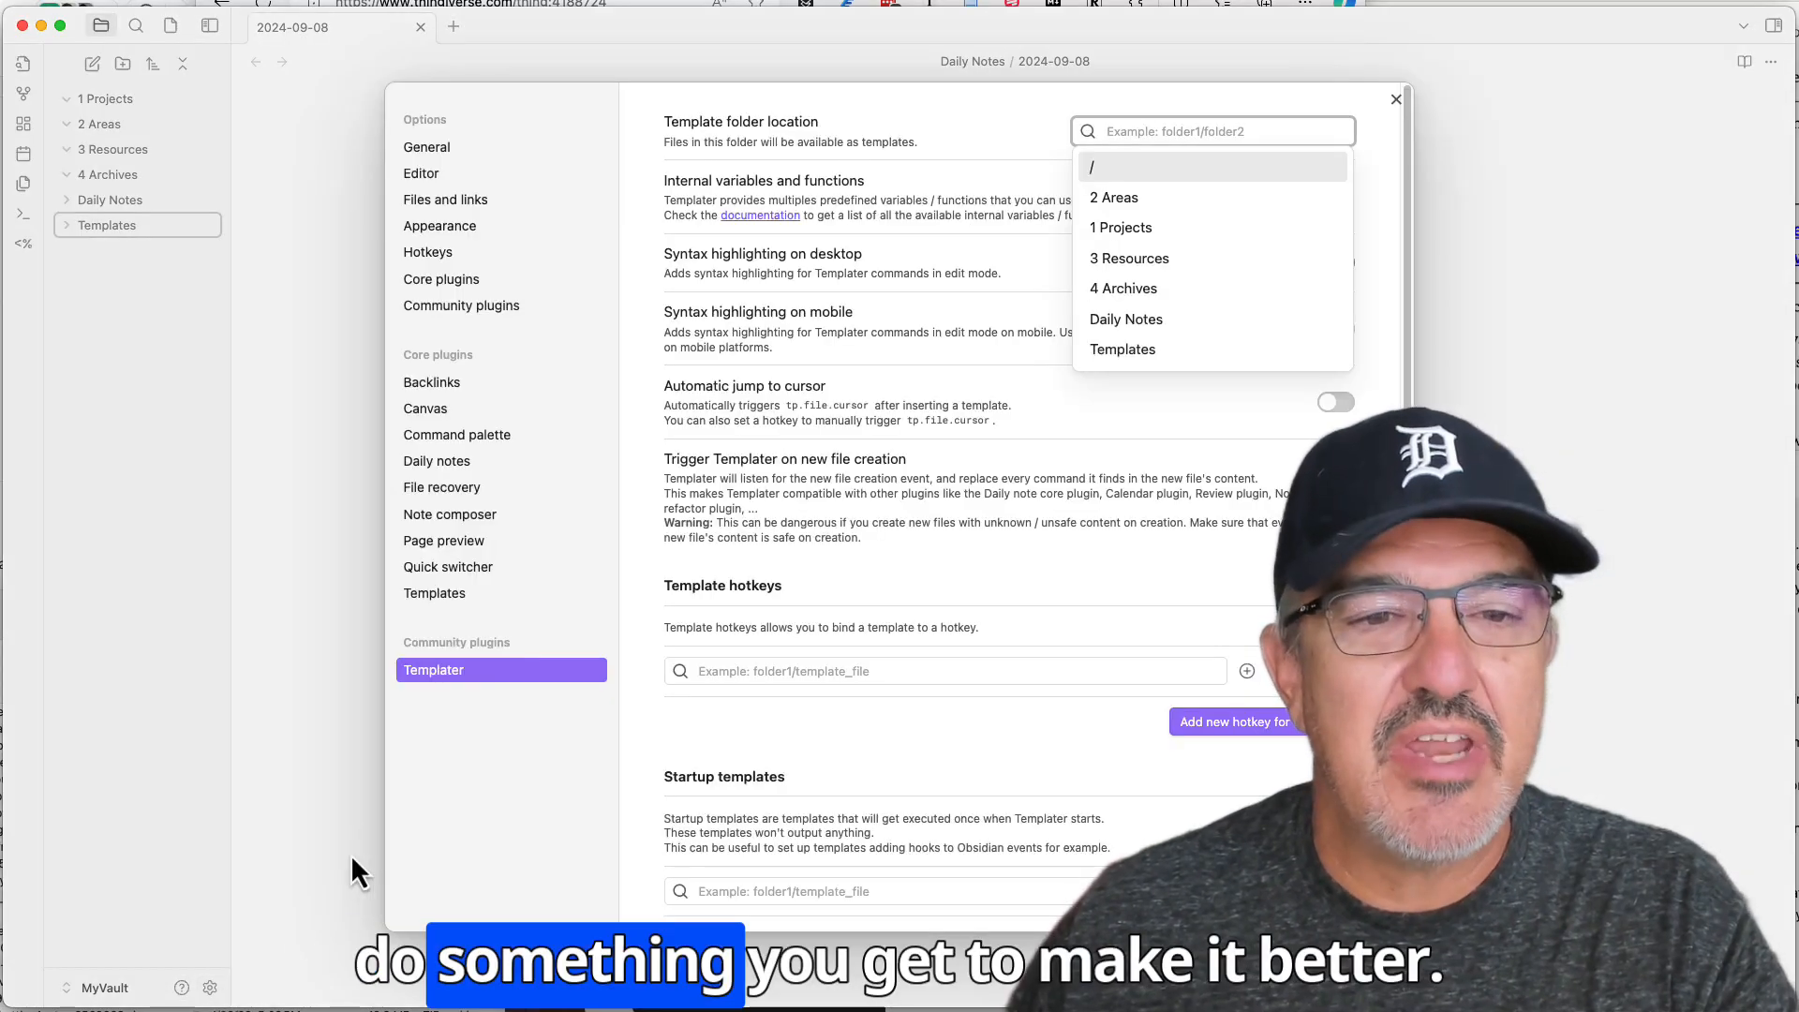
Set Templater's template folder location to Templates, and enable automatic jump to cursor and triggering on new file creation
click(1126, 347)
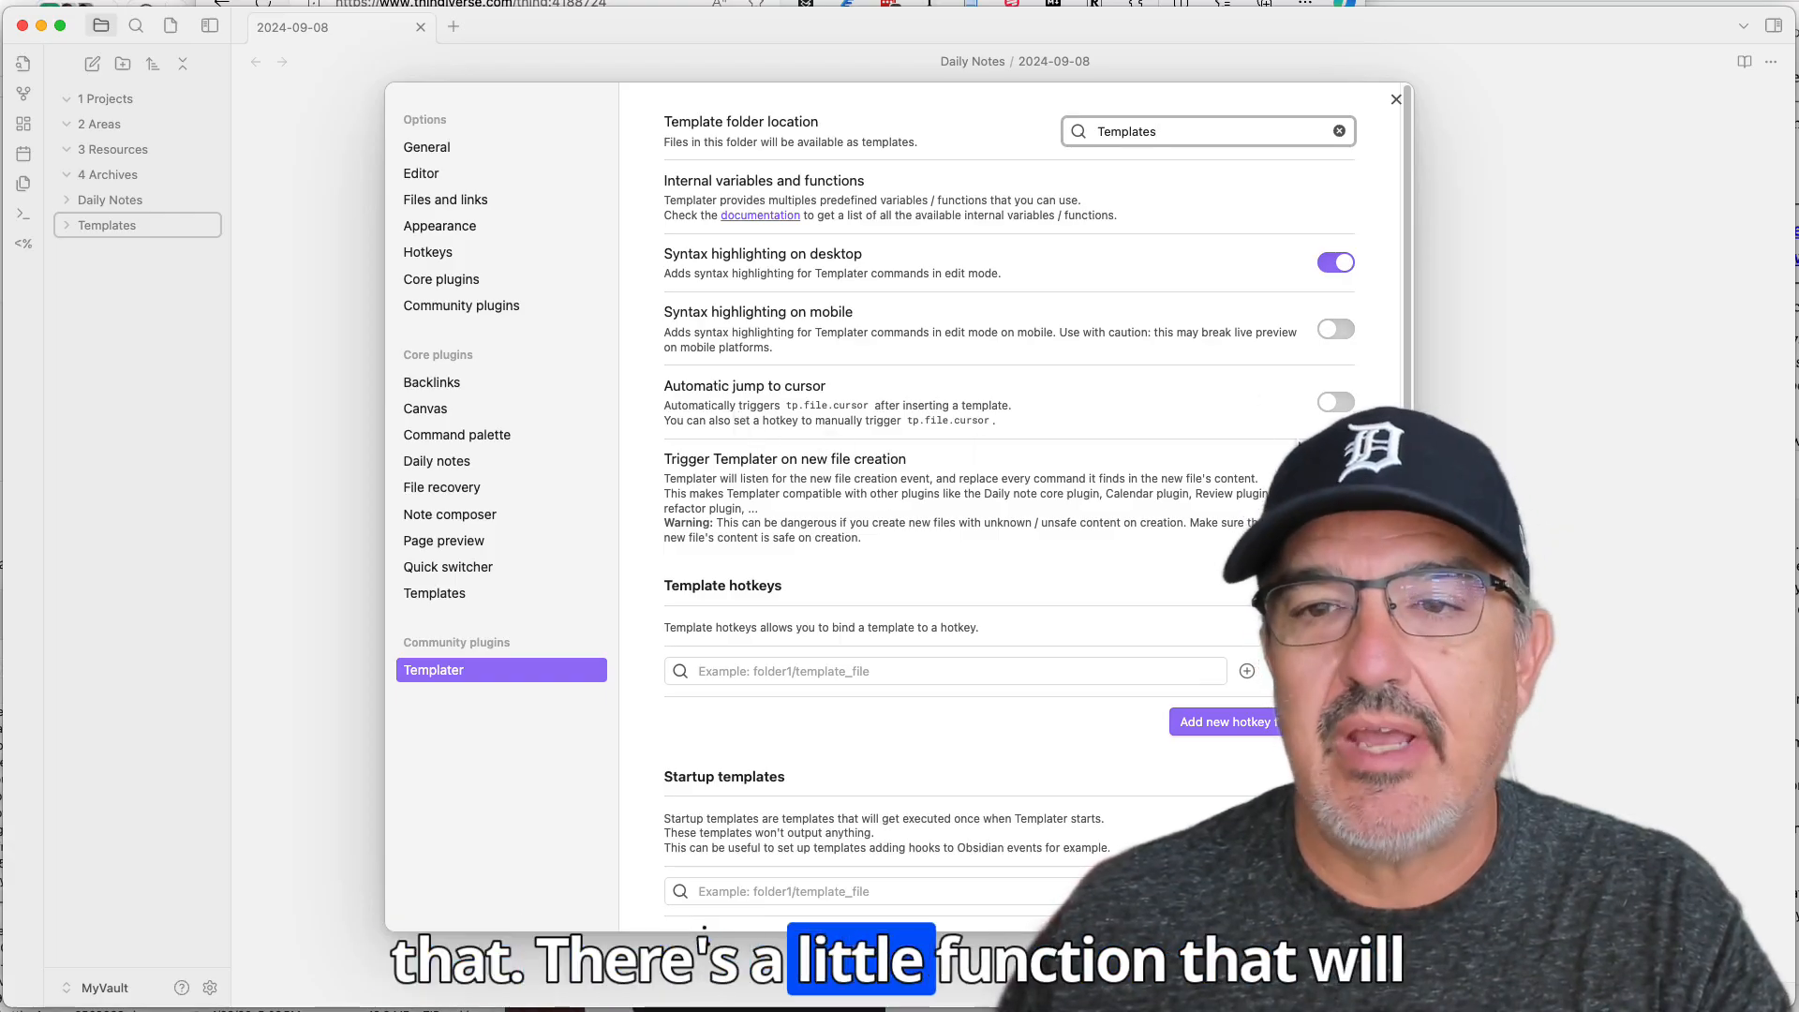
click(1335, 404)
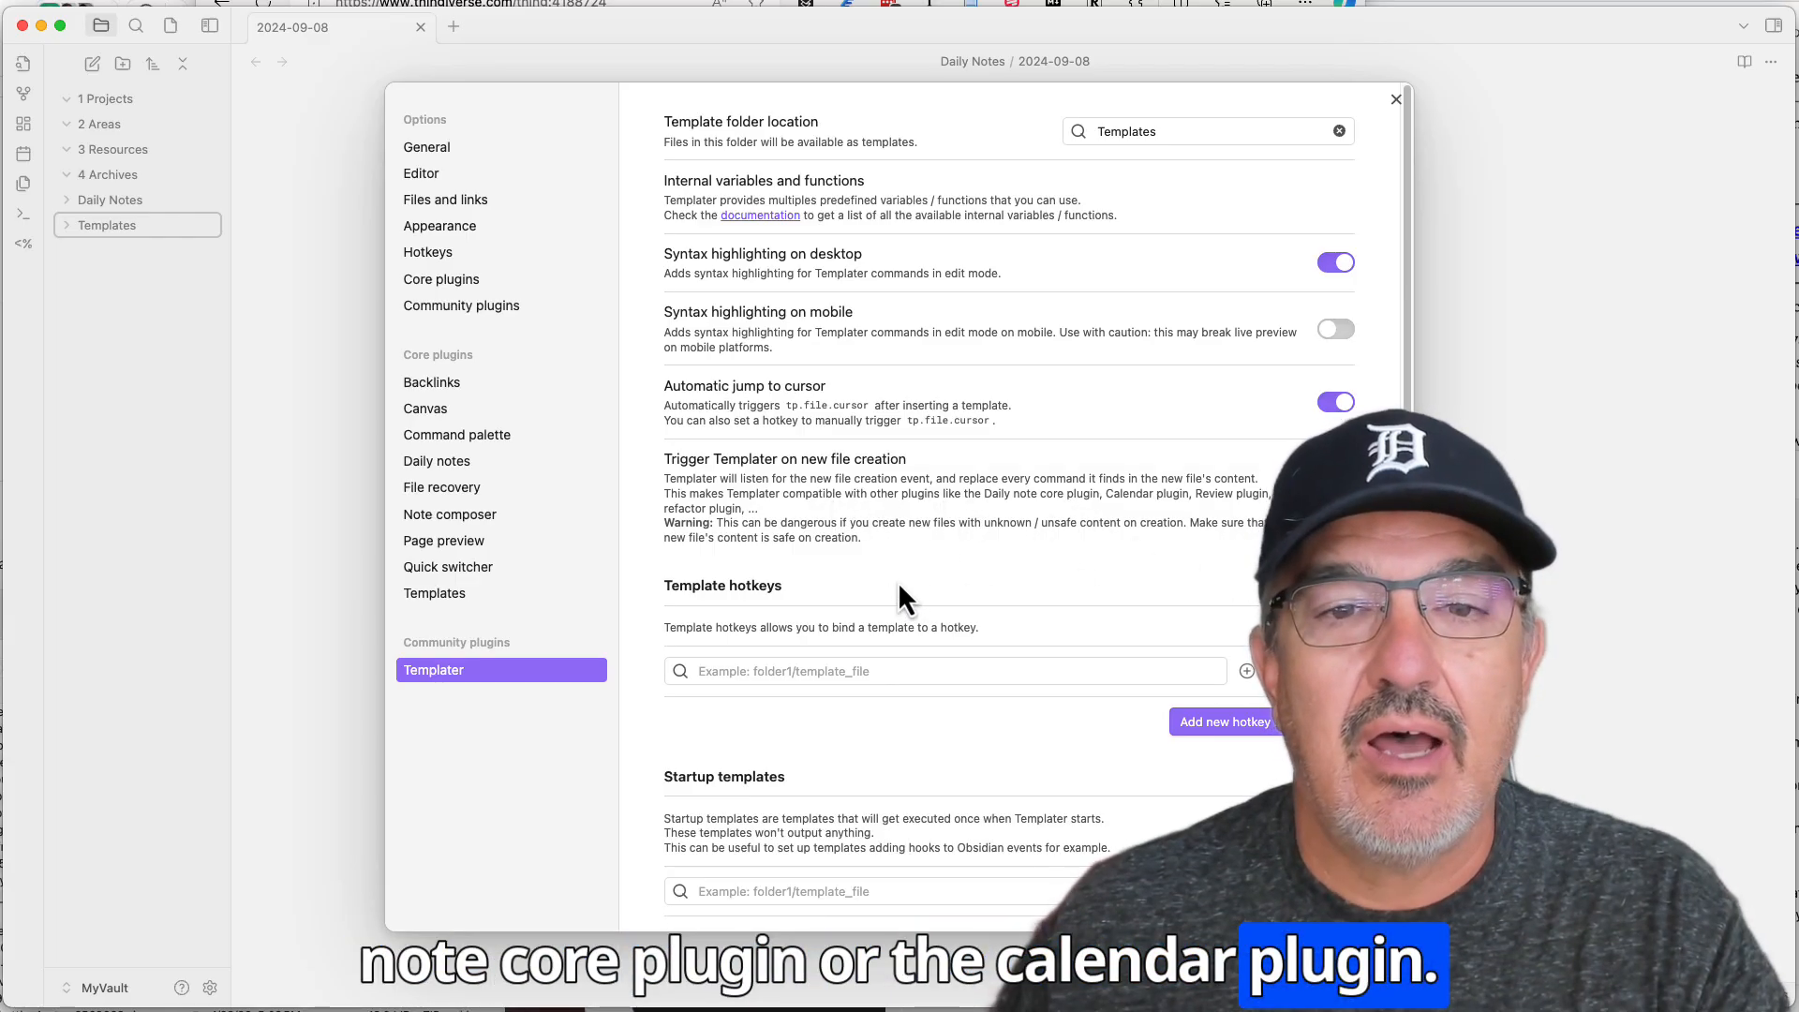
click(1336, 498)
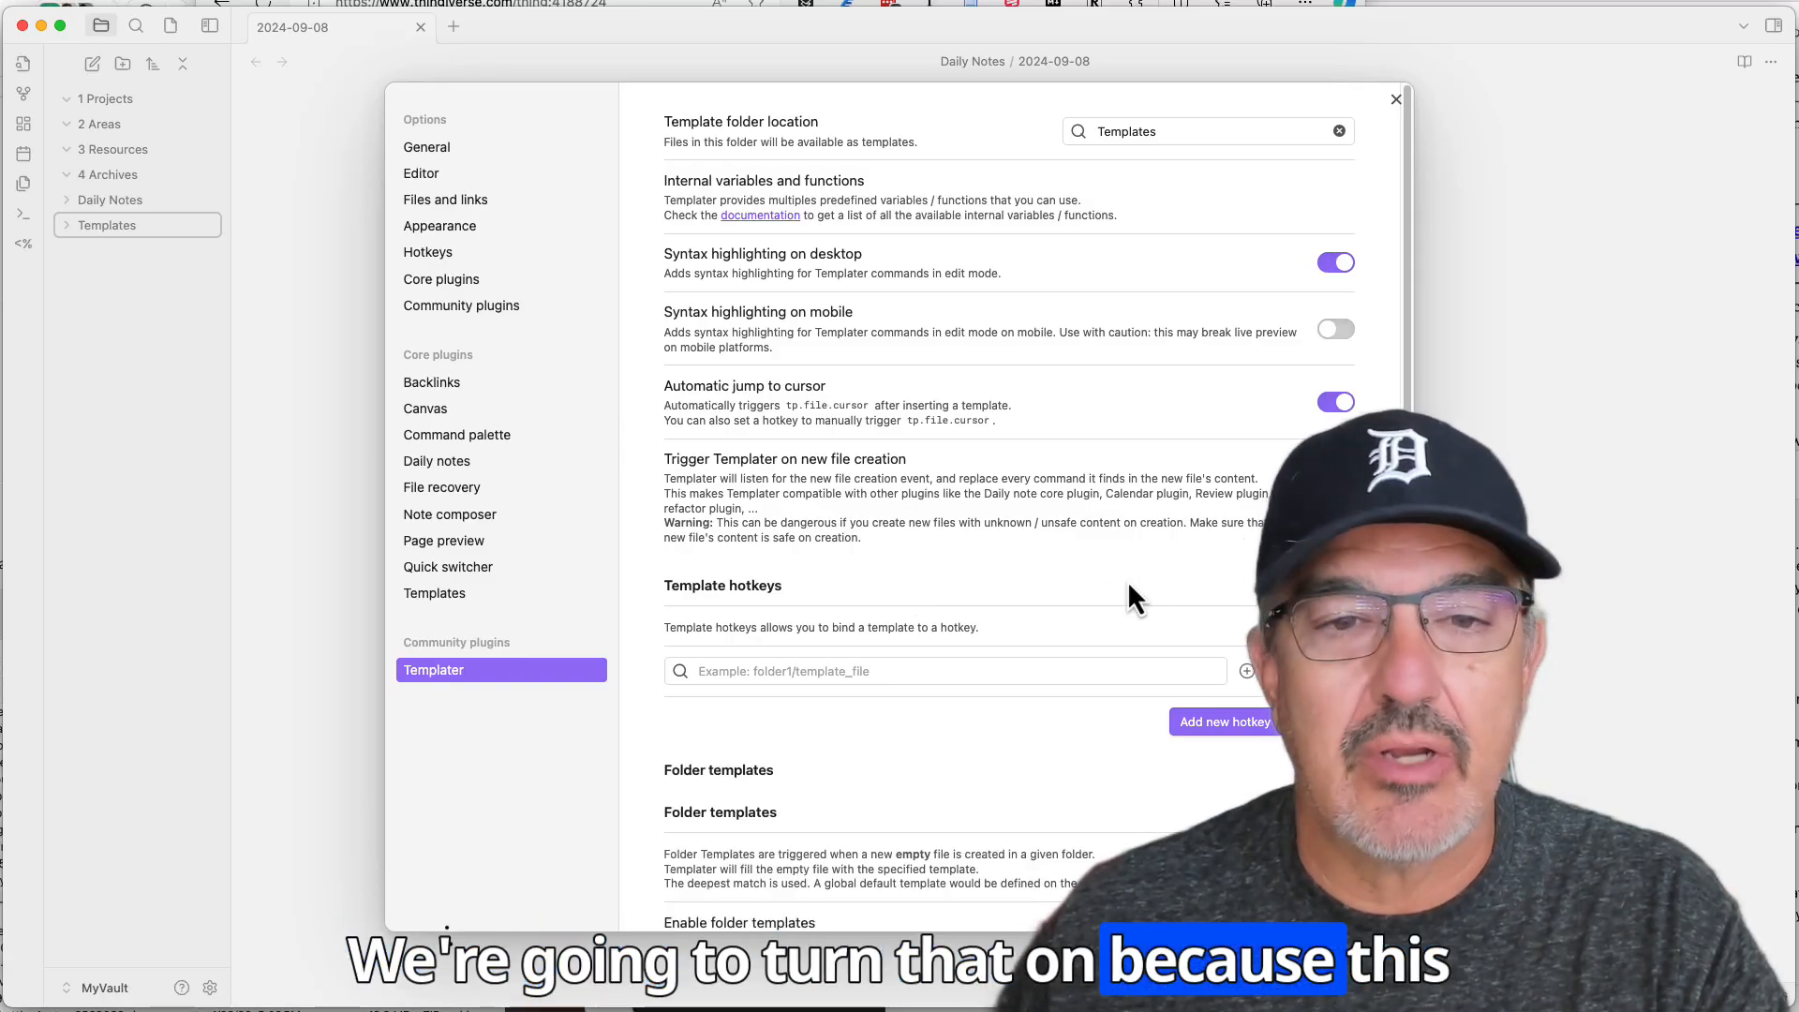
scroll(984, 497, down, 3)
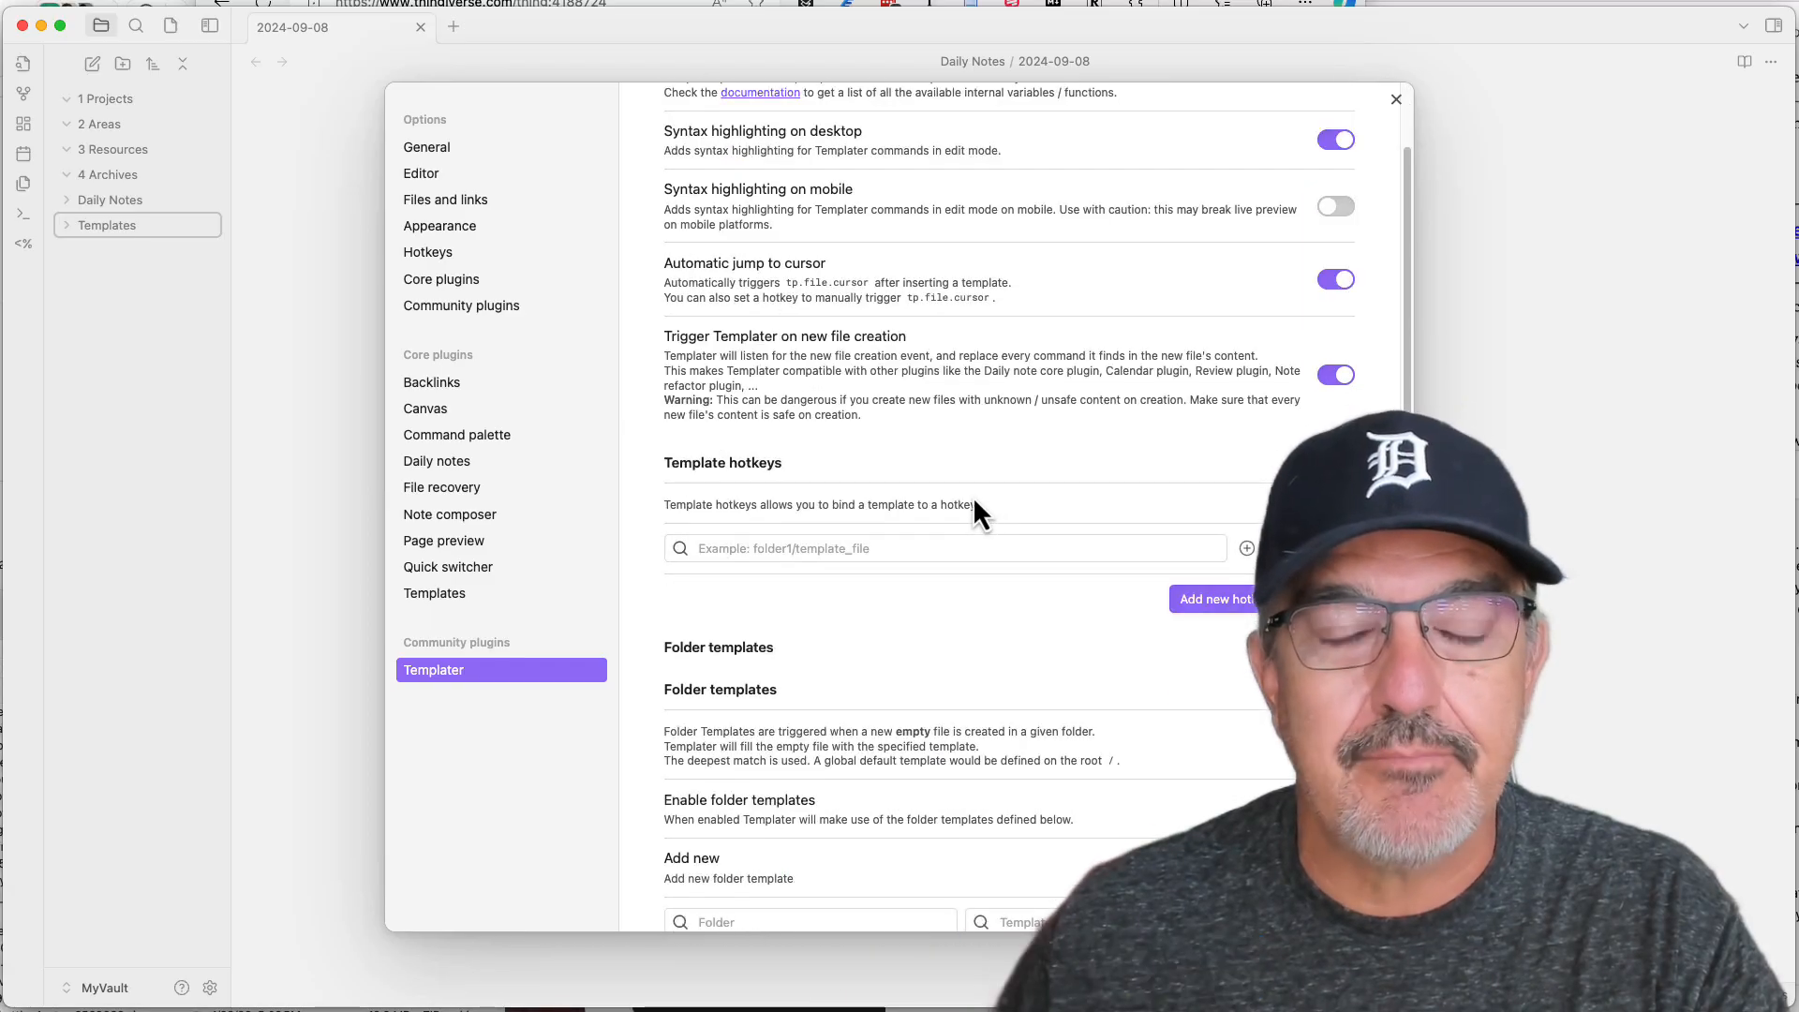
Examine Templater's remaining settings, including template hotkeys, folder templates, startup templates and user script functions, and close the settings
scroll(973, 506, down, 2)
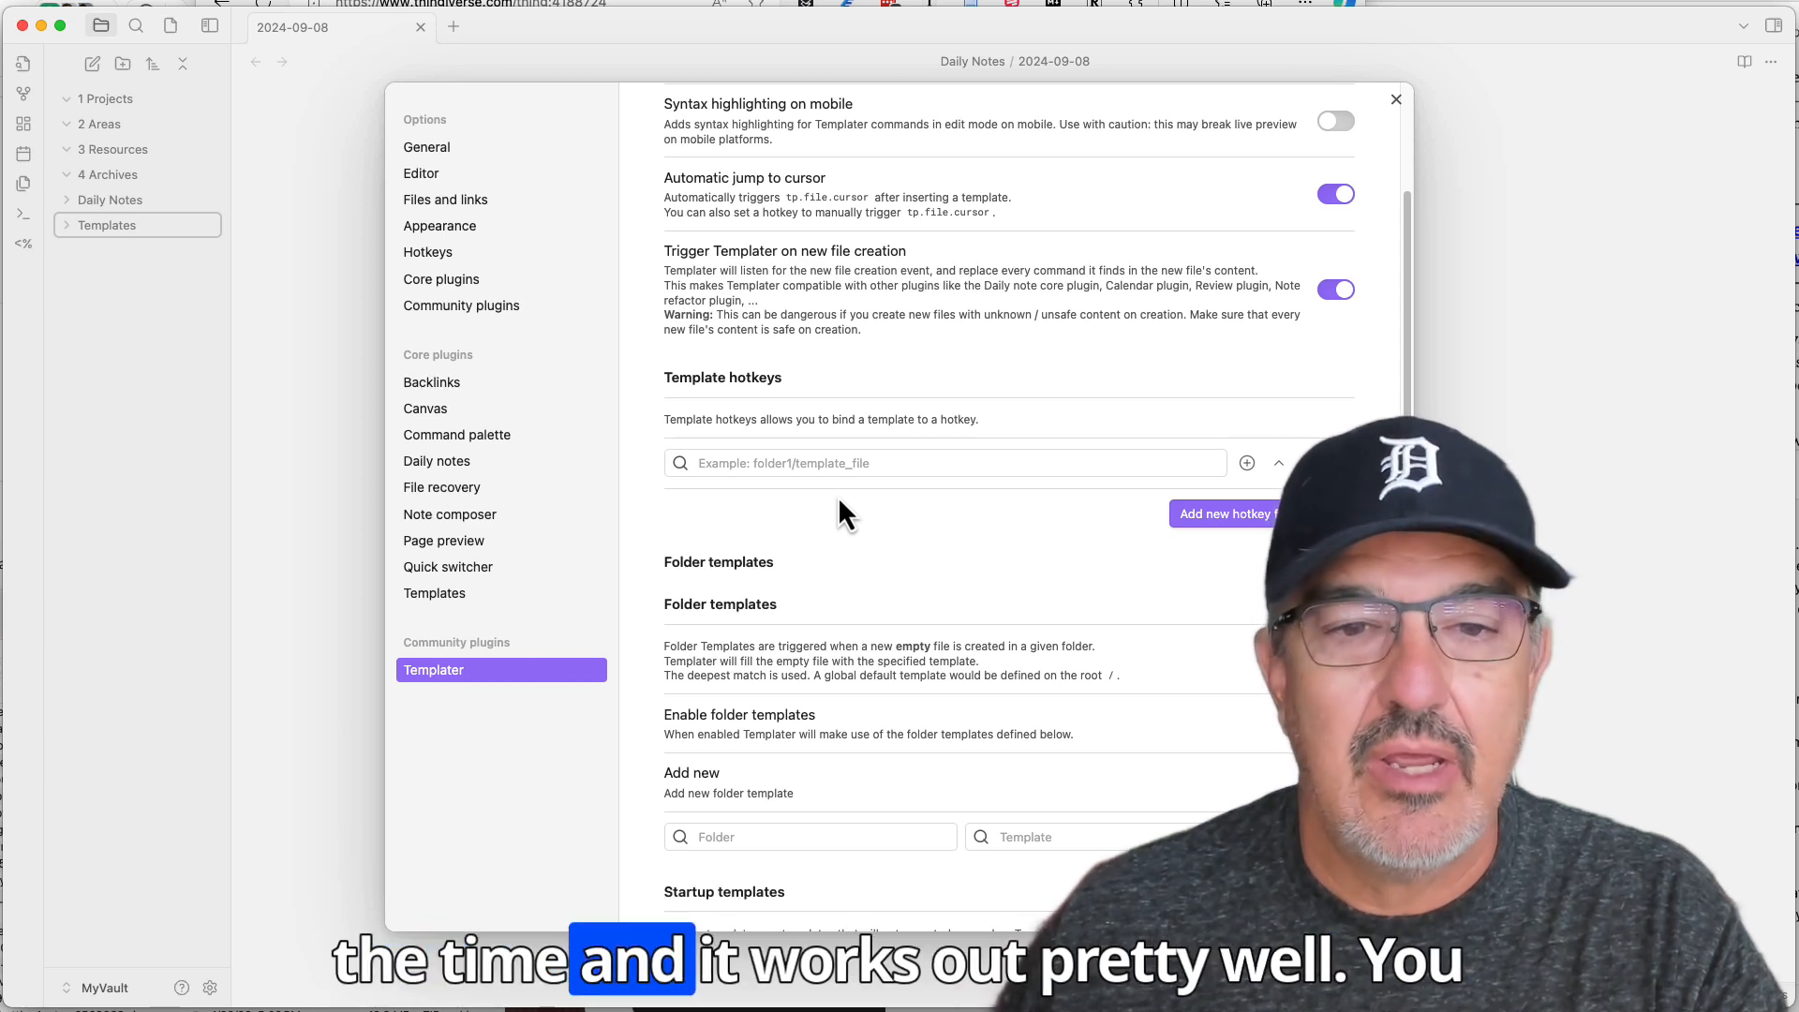
scroll(839, 502, down, 2)
scroll(838, 496, down, 4)
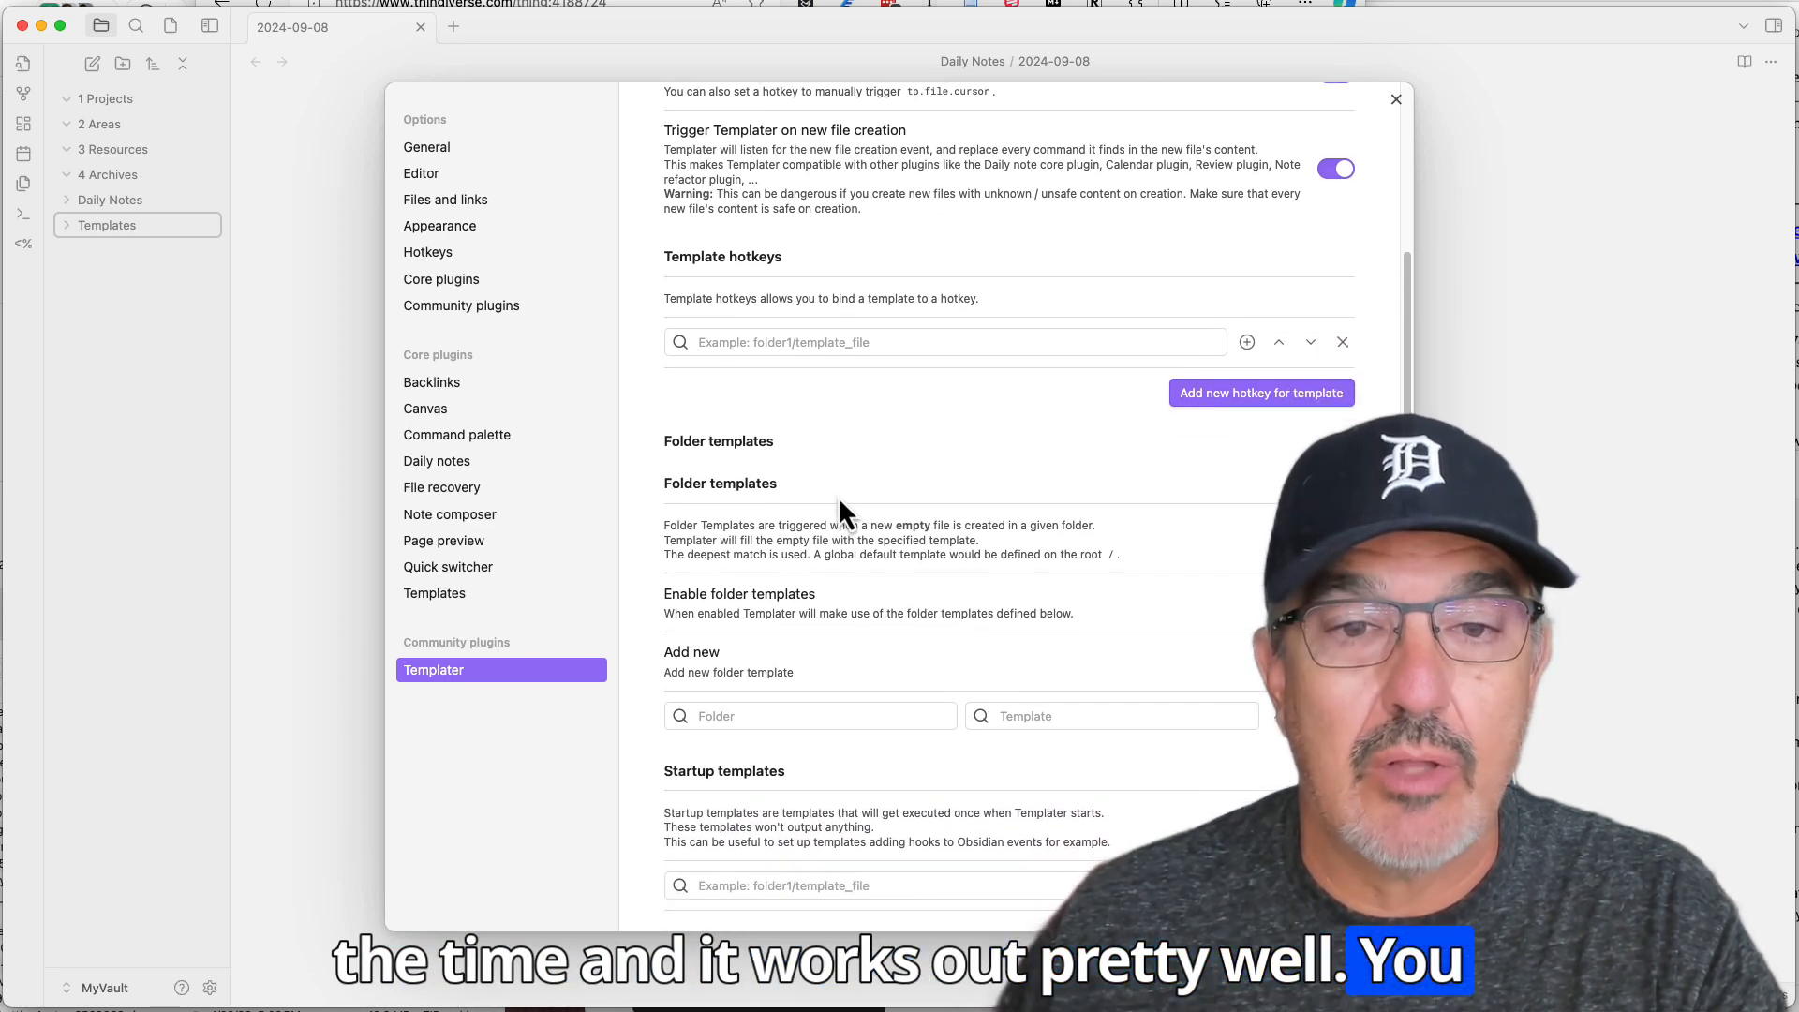
scroll(793, 593, down, 12)
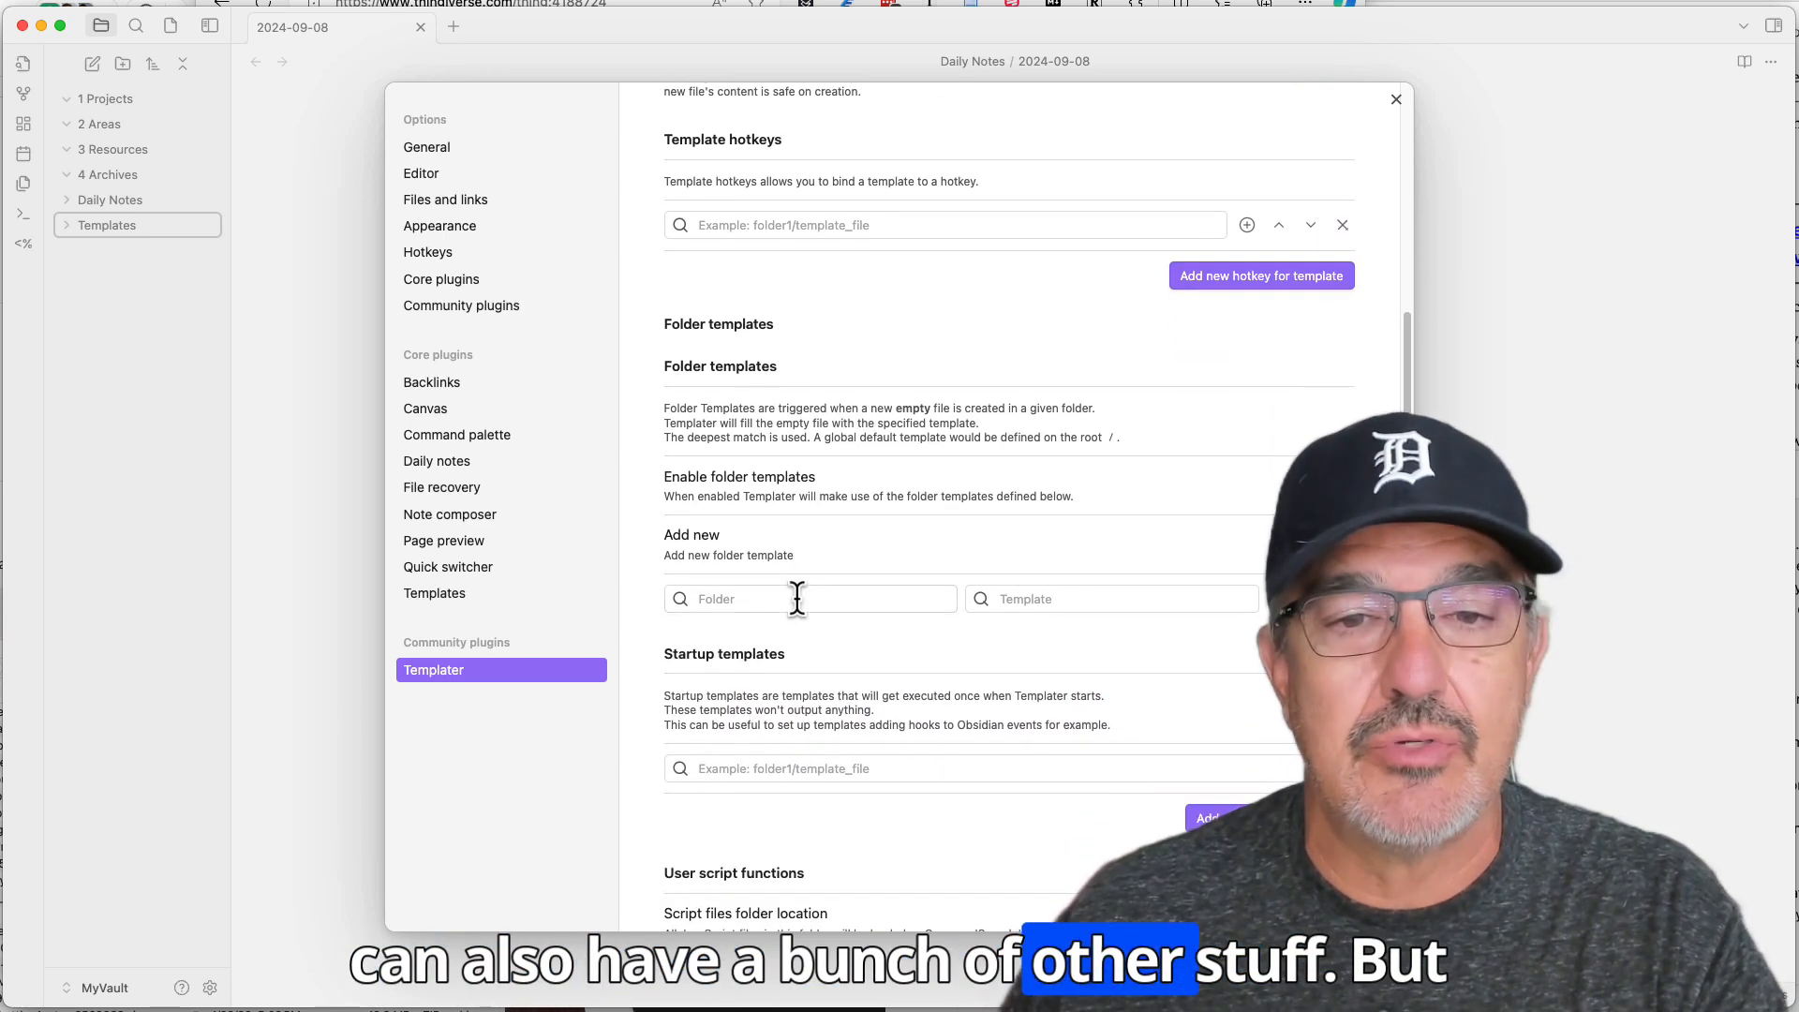
scroll(794, 609, down, 5)
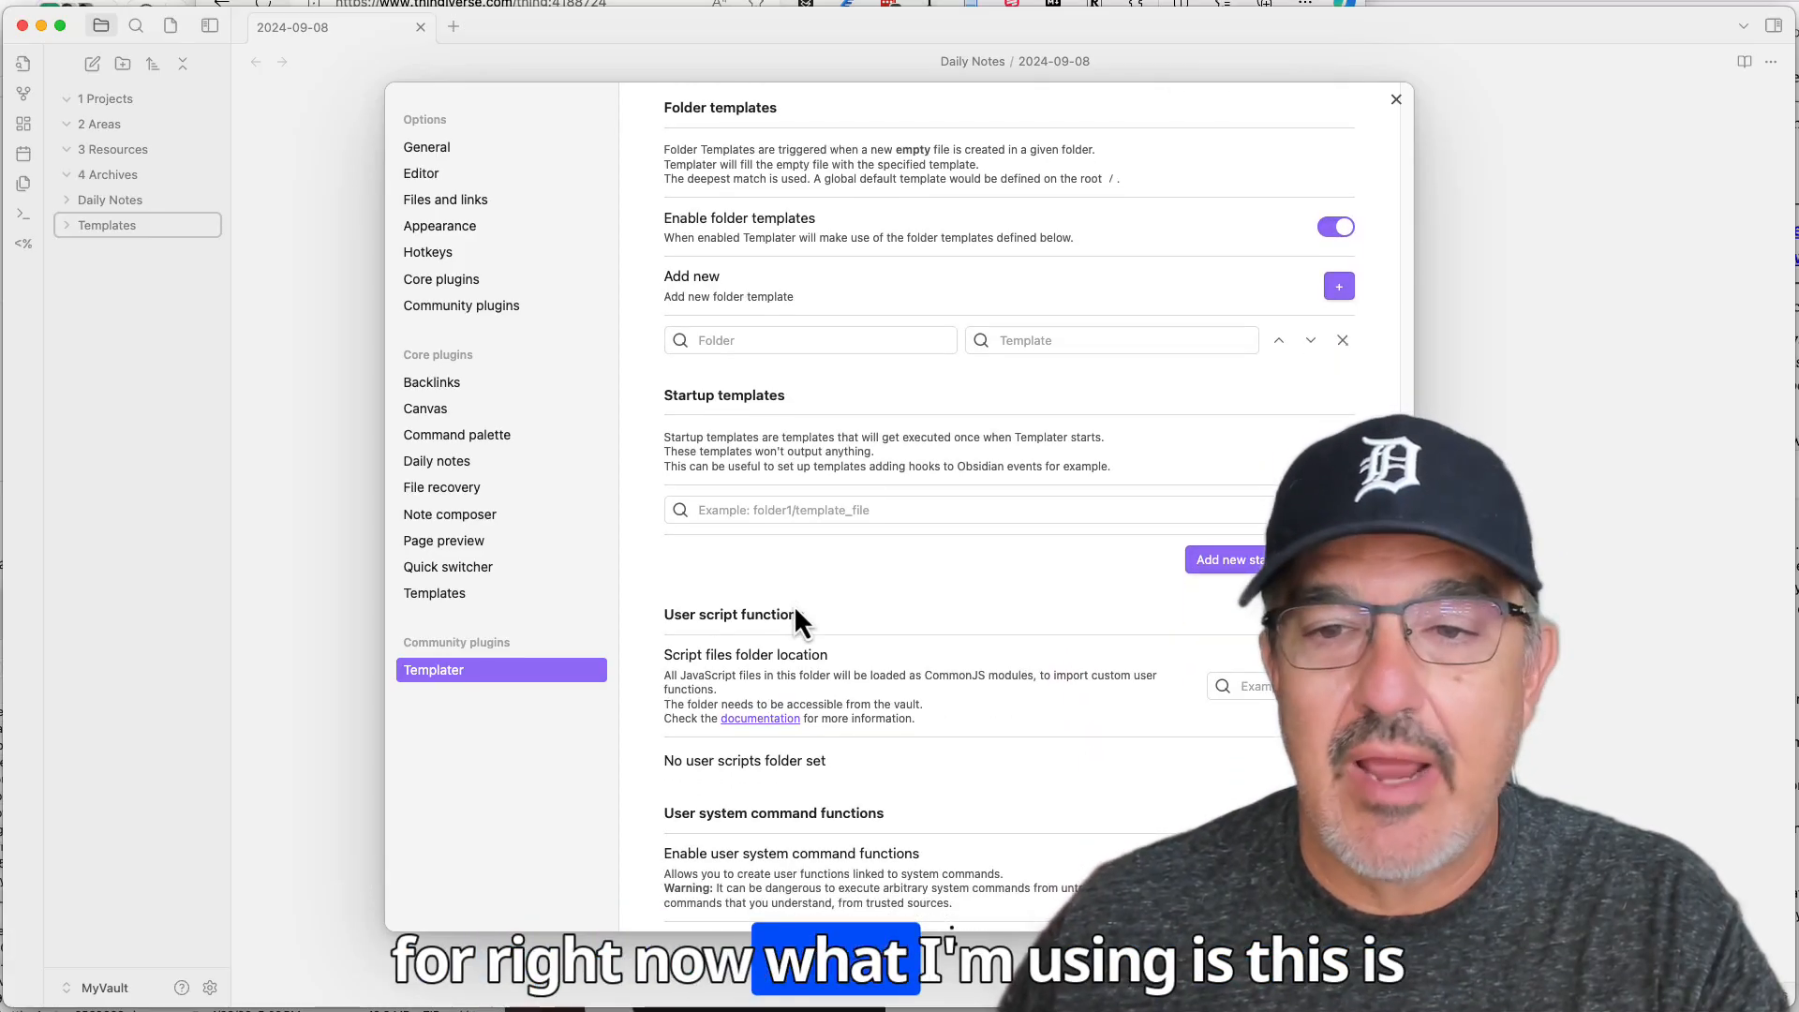
scroll(795, 610, up, 20)
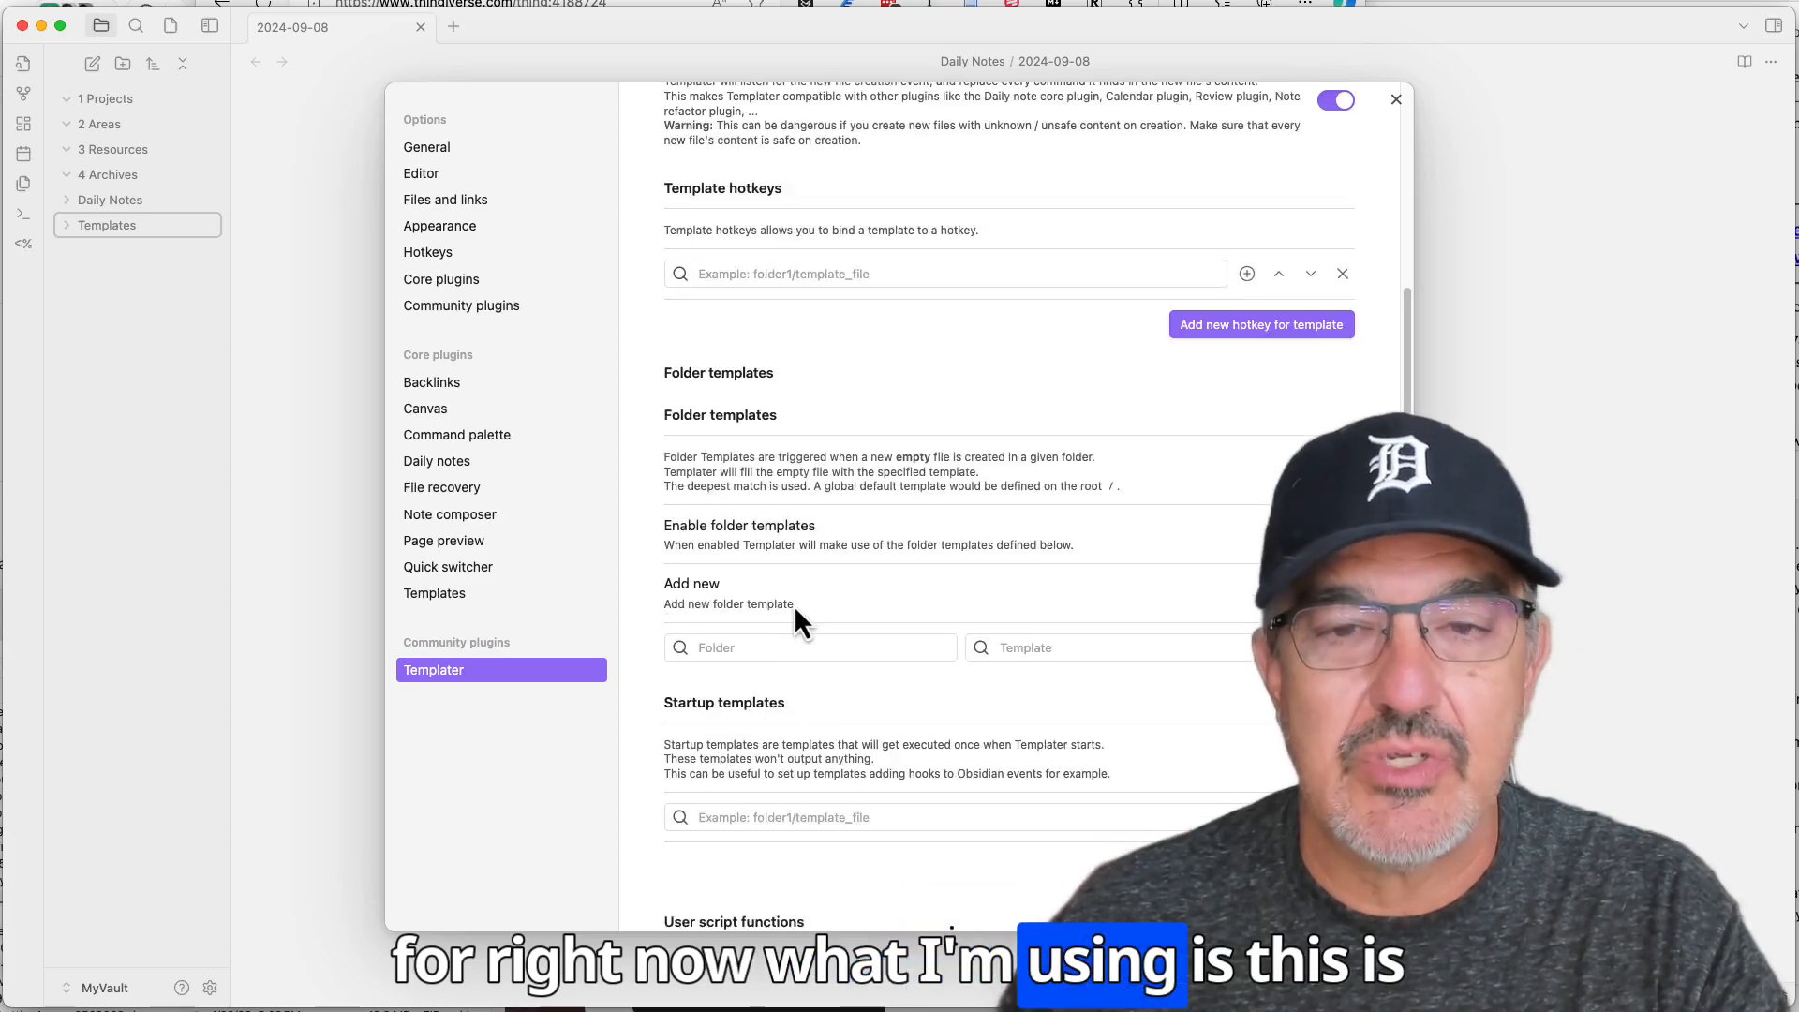
scroll(795, 605, down, 4)
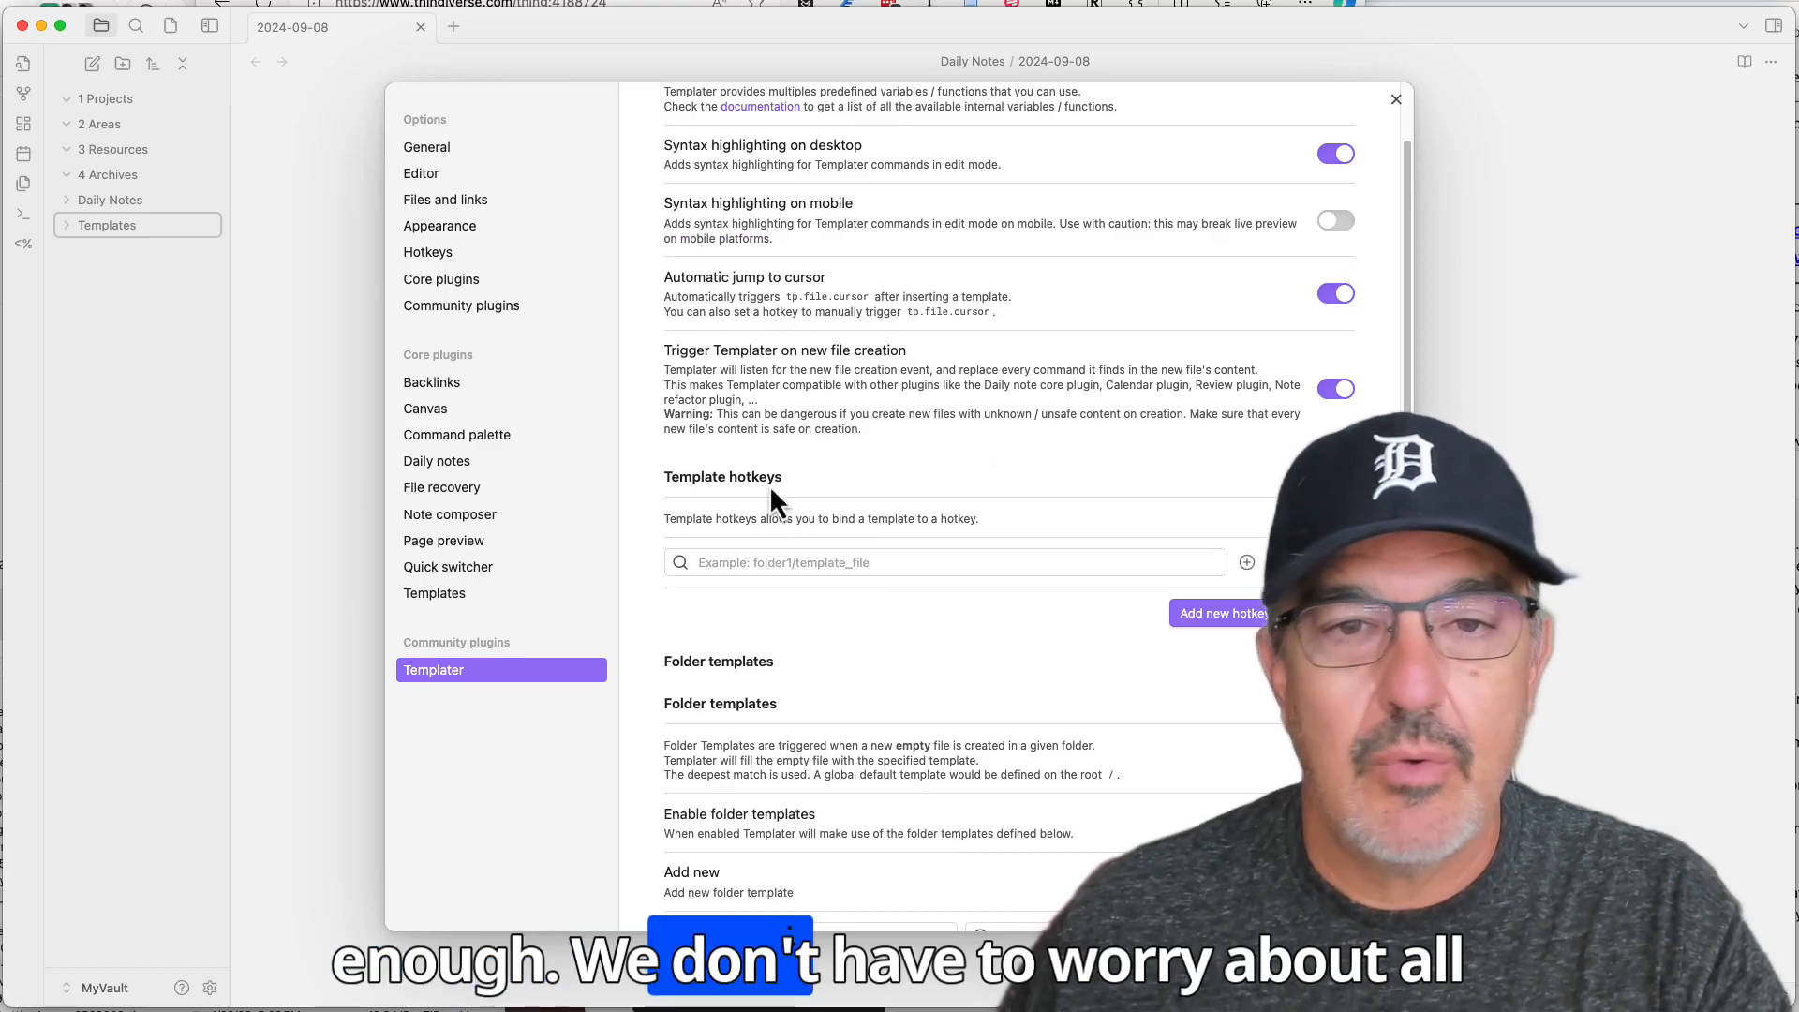
scroll(813, 736, down, 1)
scroll(896, 800, down, 12)
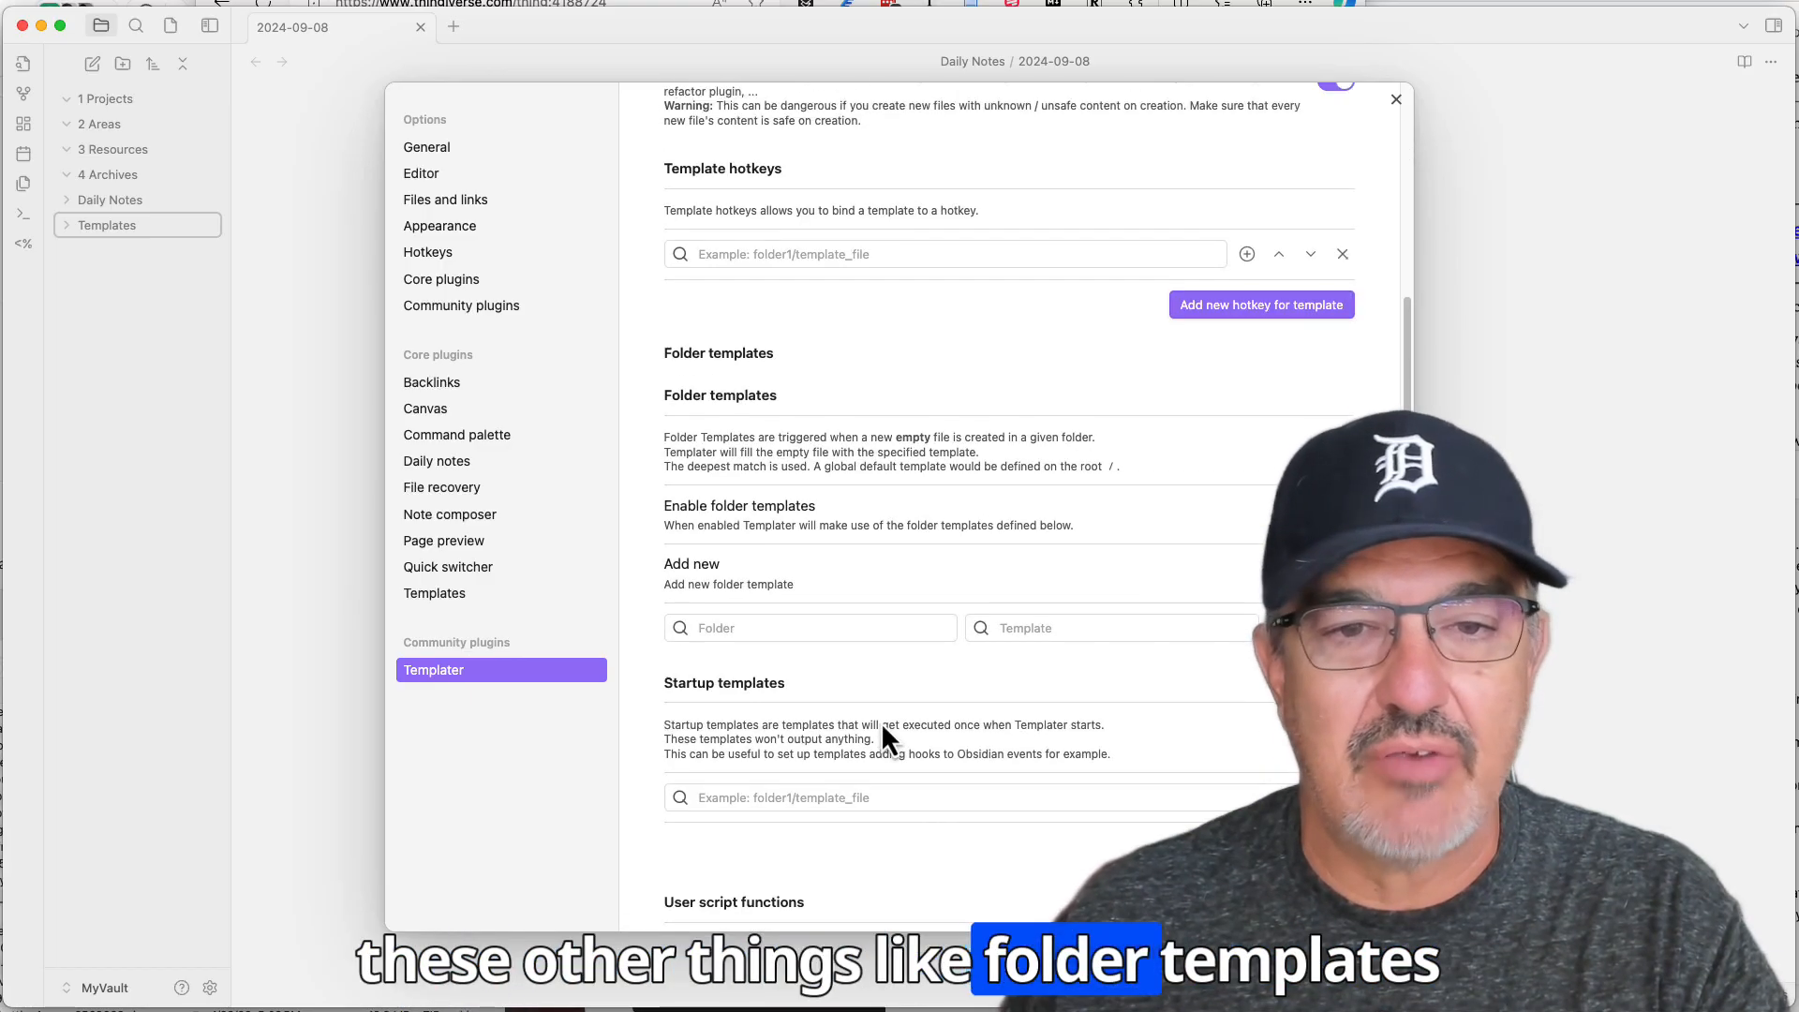
scroll(877, 727, down, 8)
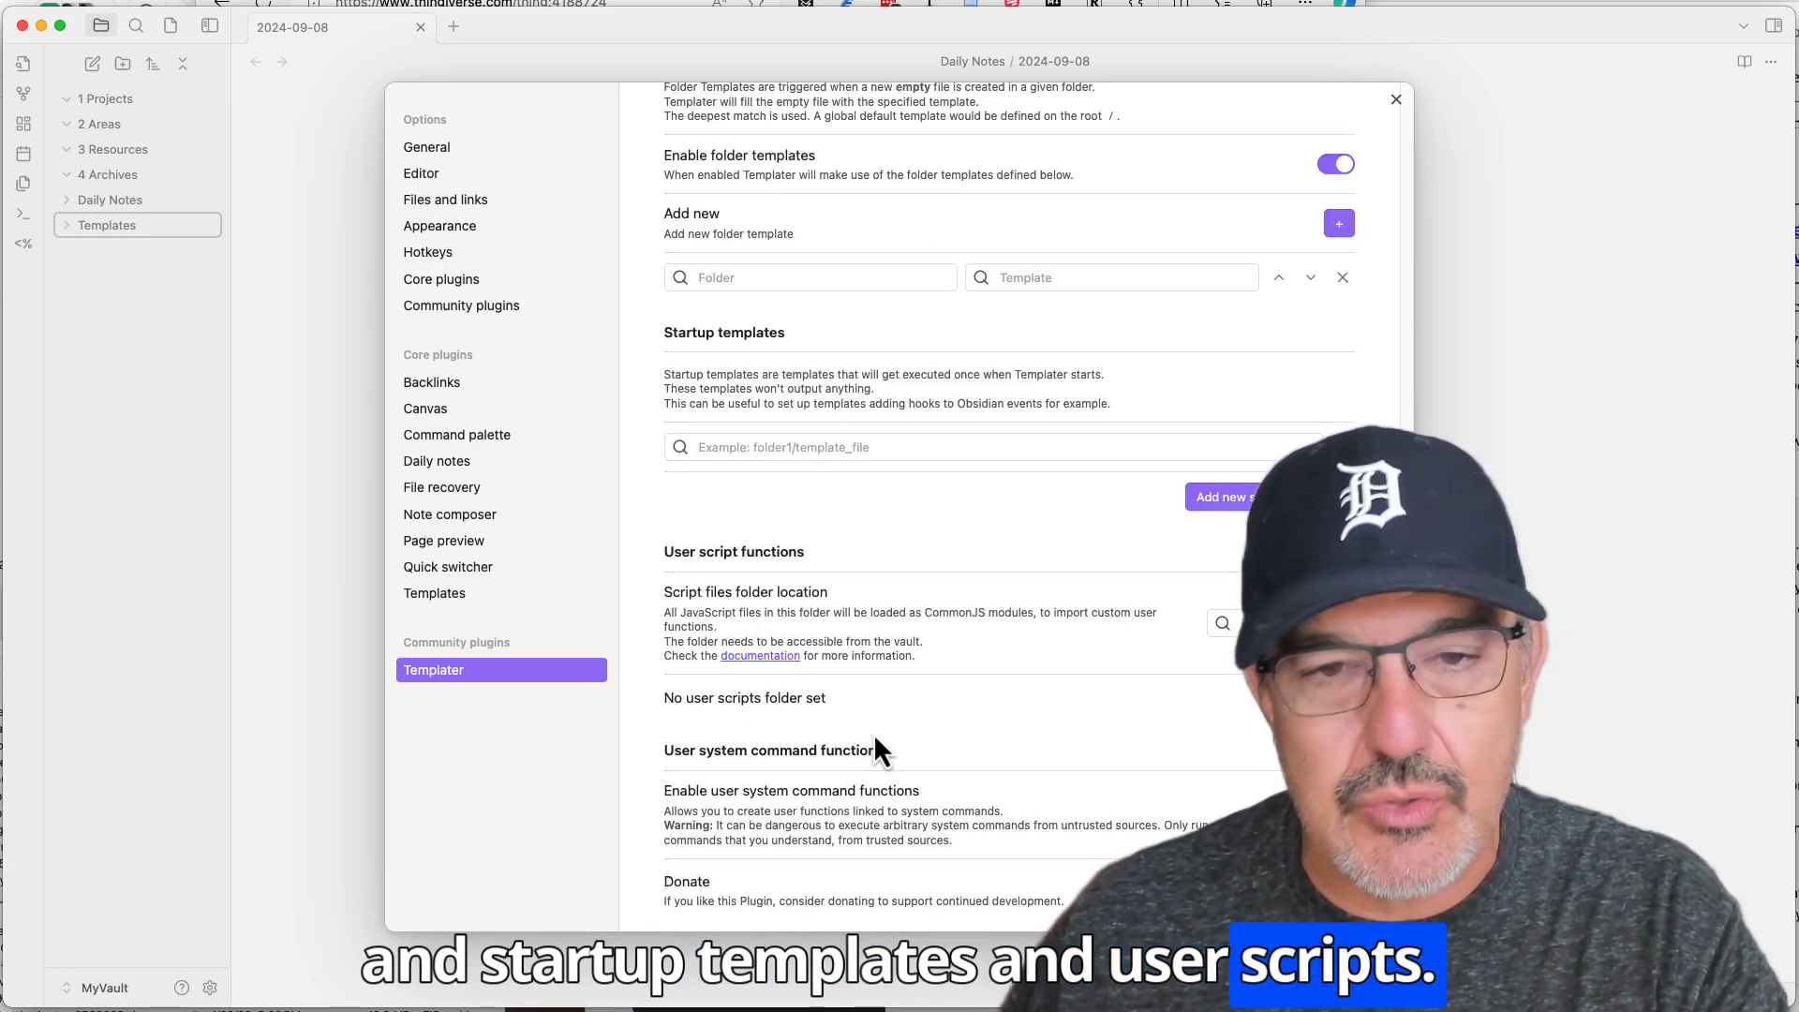
scroll(873, 733, up, 20)
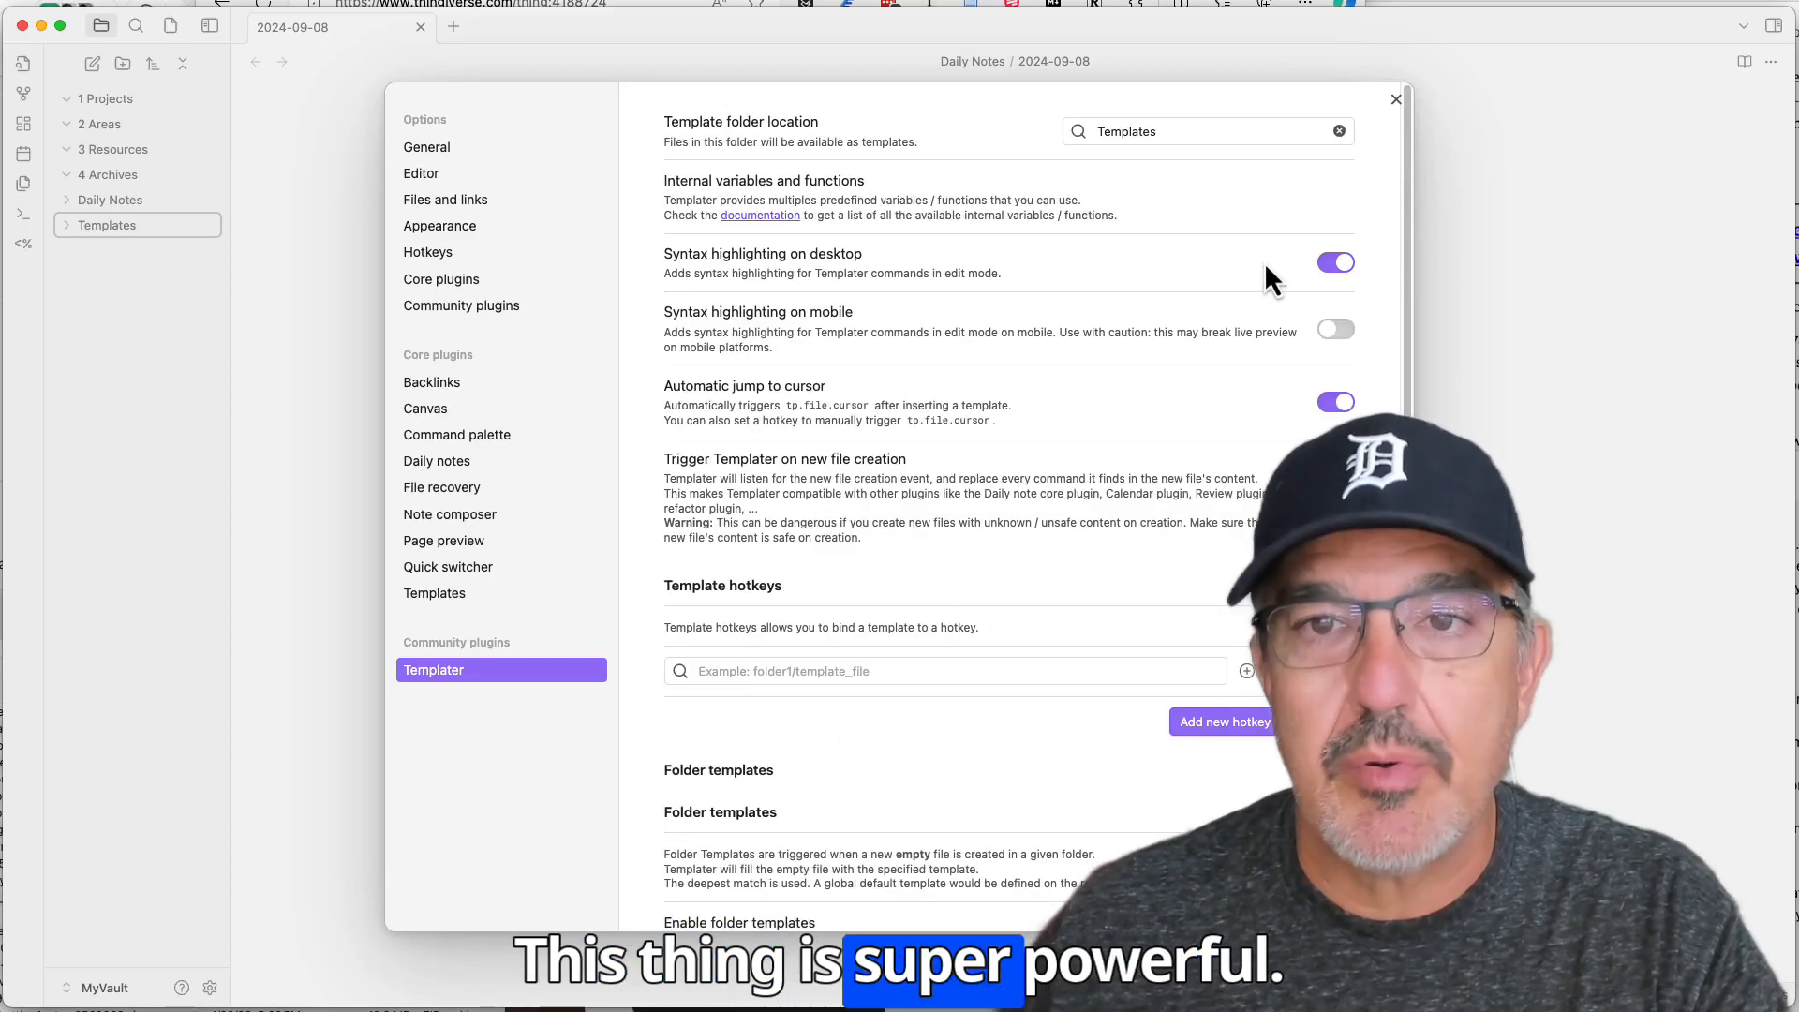
click(1397, 100)
Create a new note in the Templates folder and title it Daily Note Template
click(72, 231)
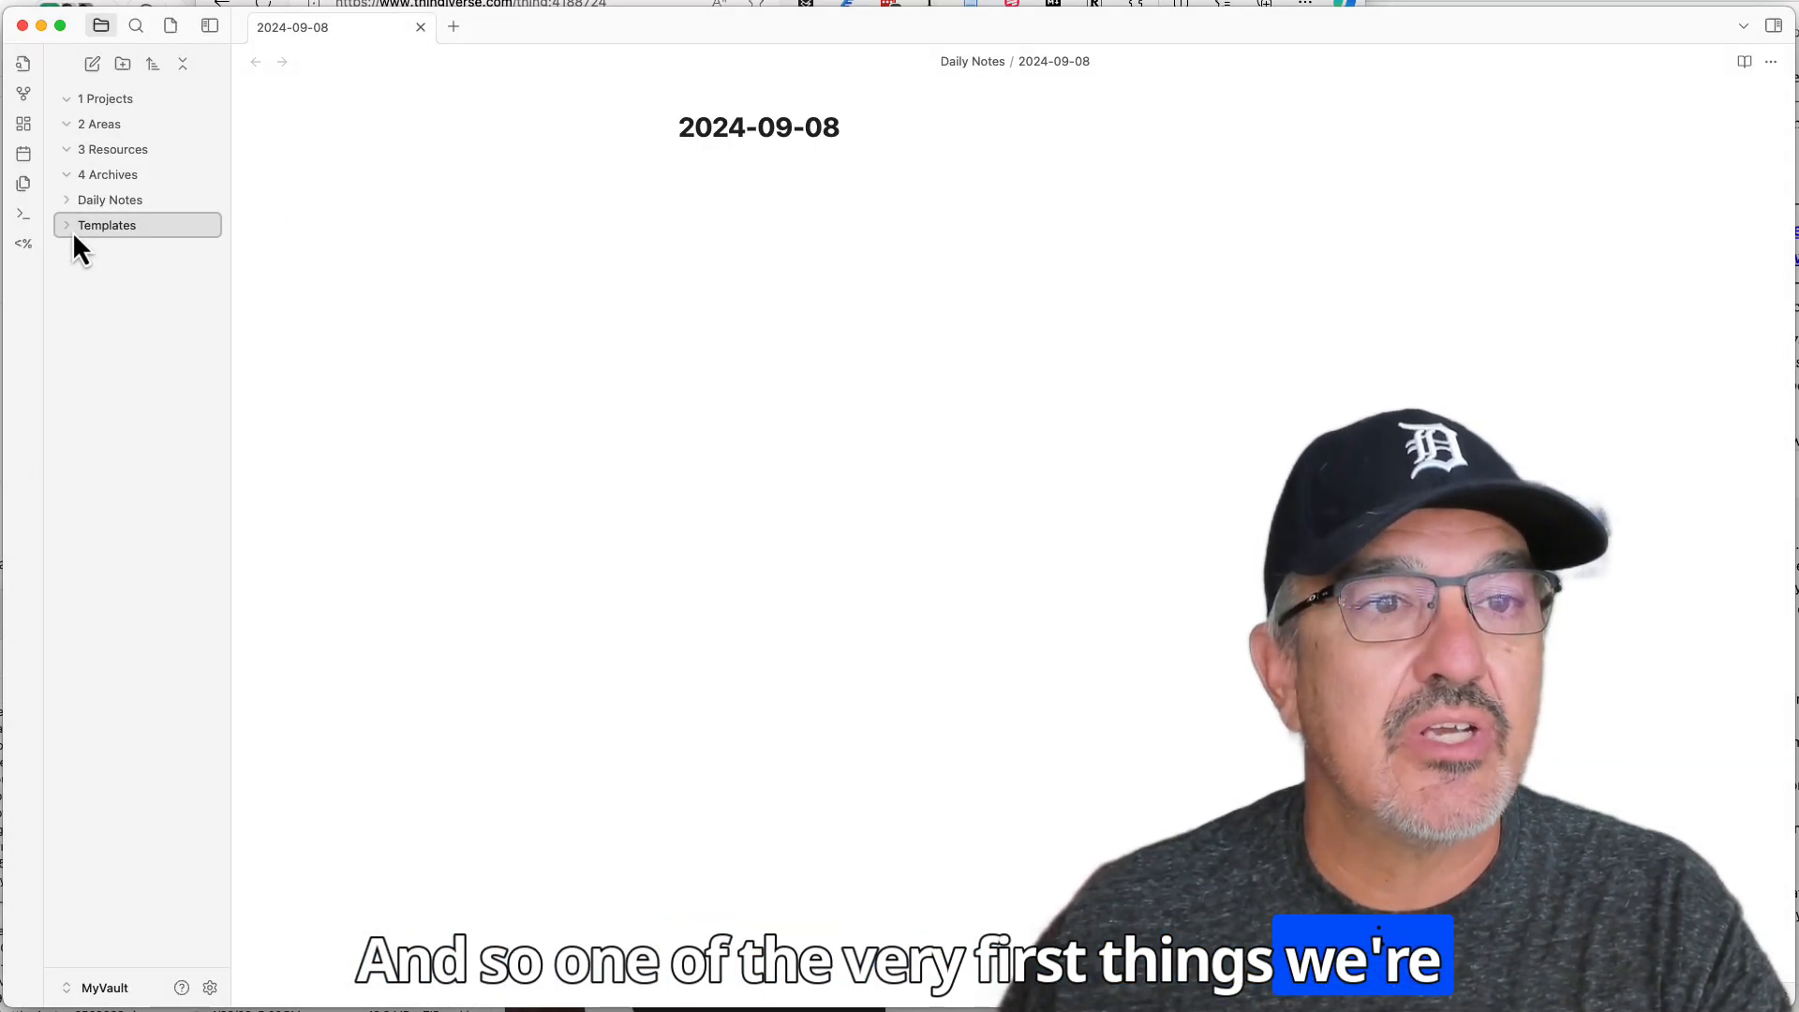
right_click(115, 225)
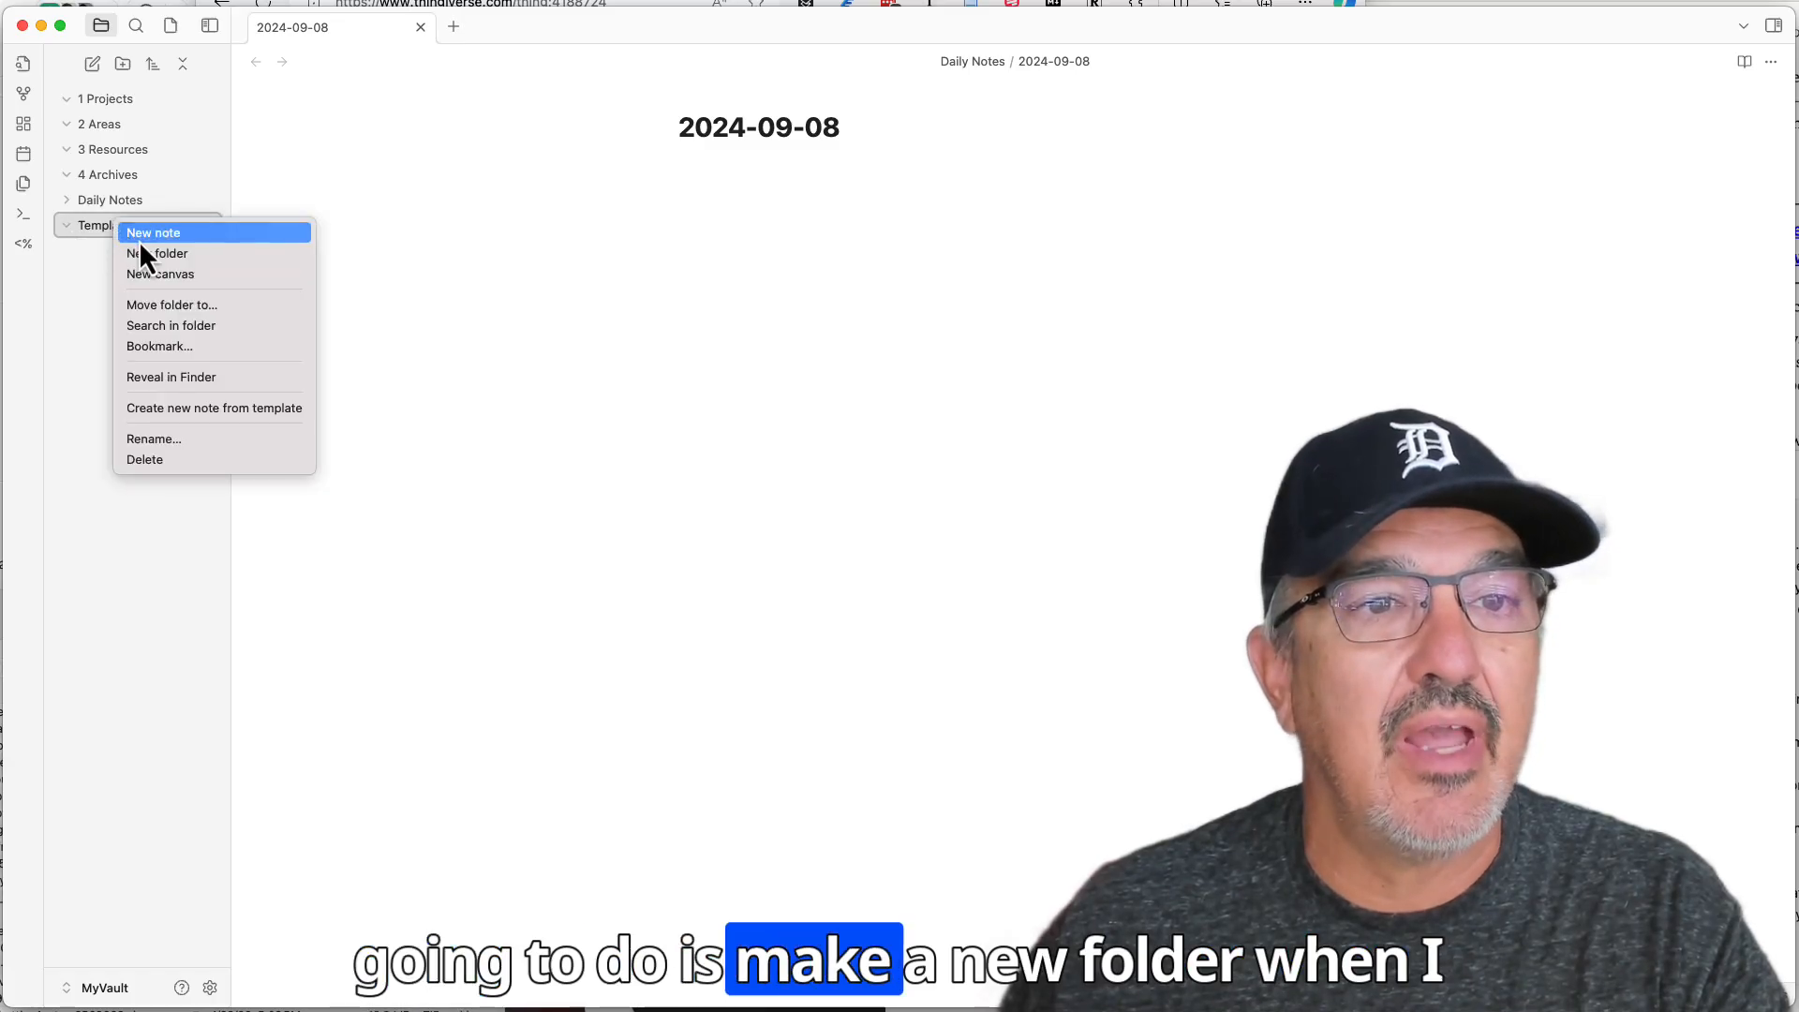
click(139, 239)
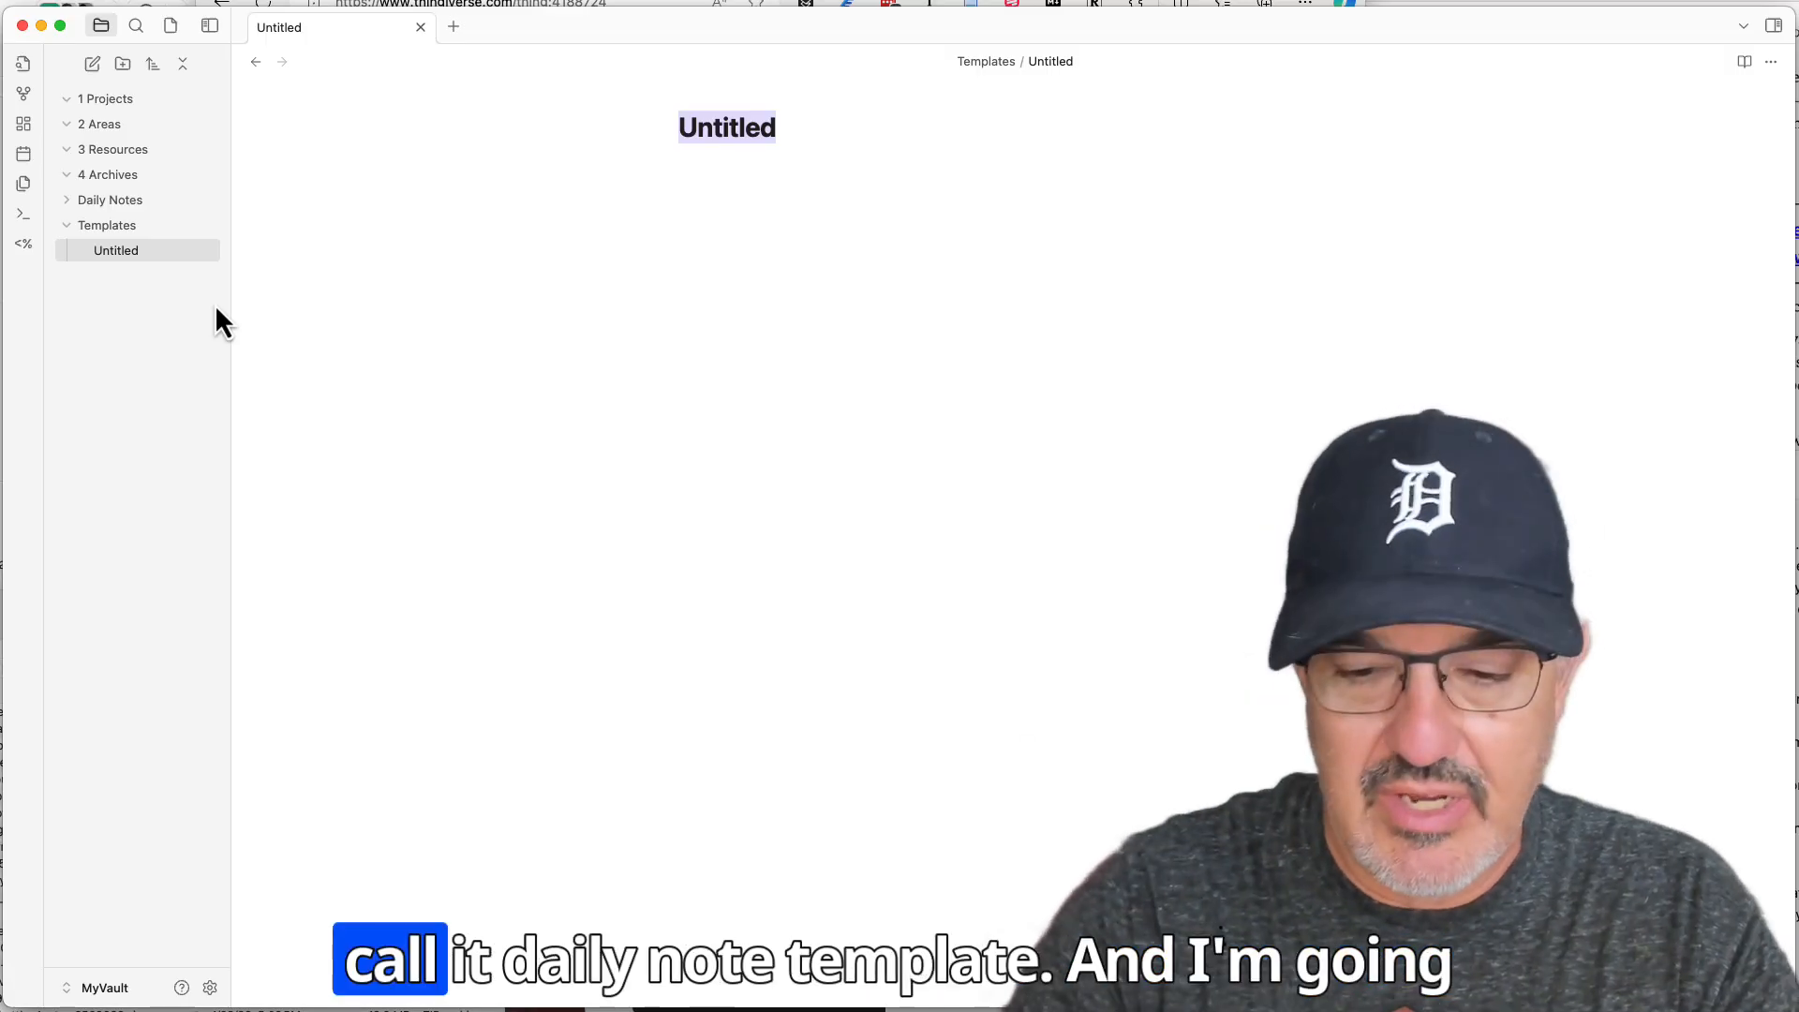
text(DAI)
key(BackSpace)
key(BackSpace)
text(aily )
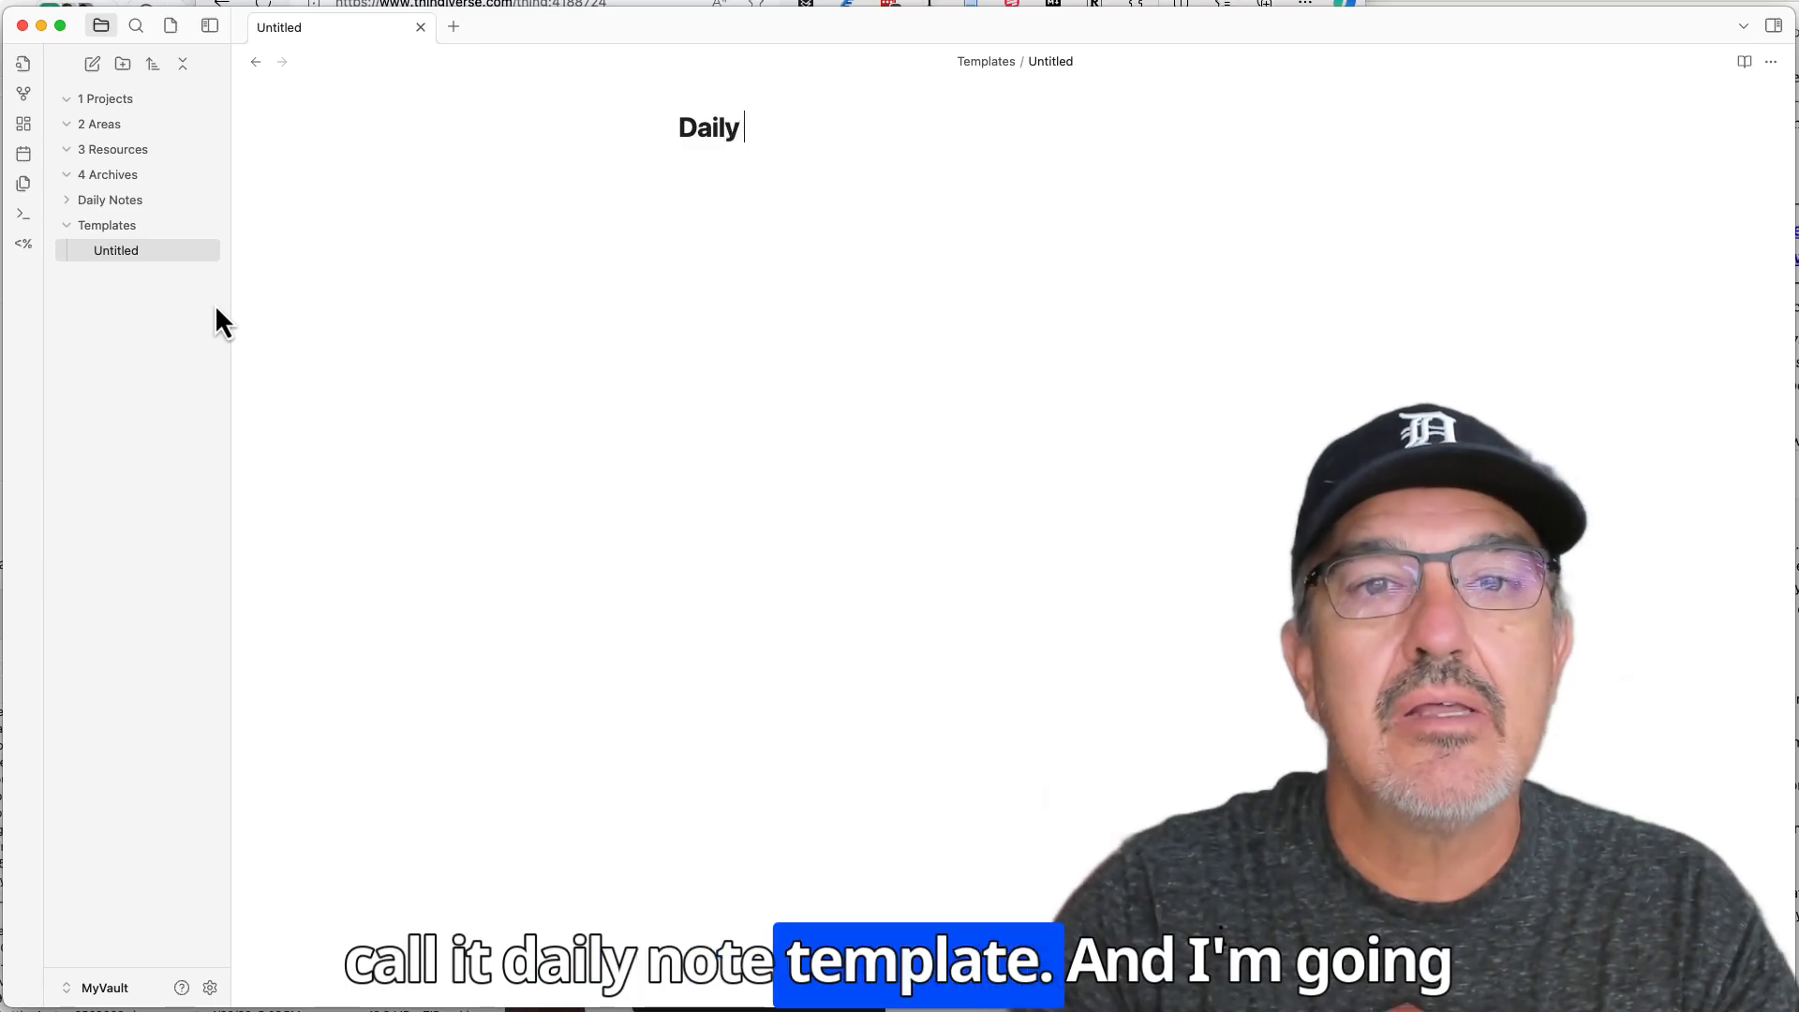
text(Note Template)
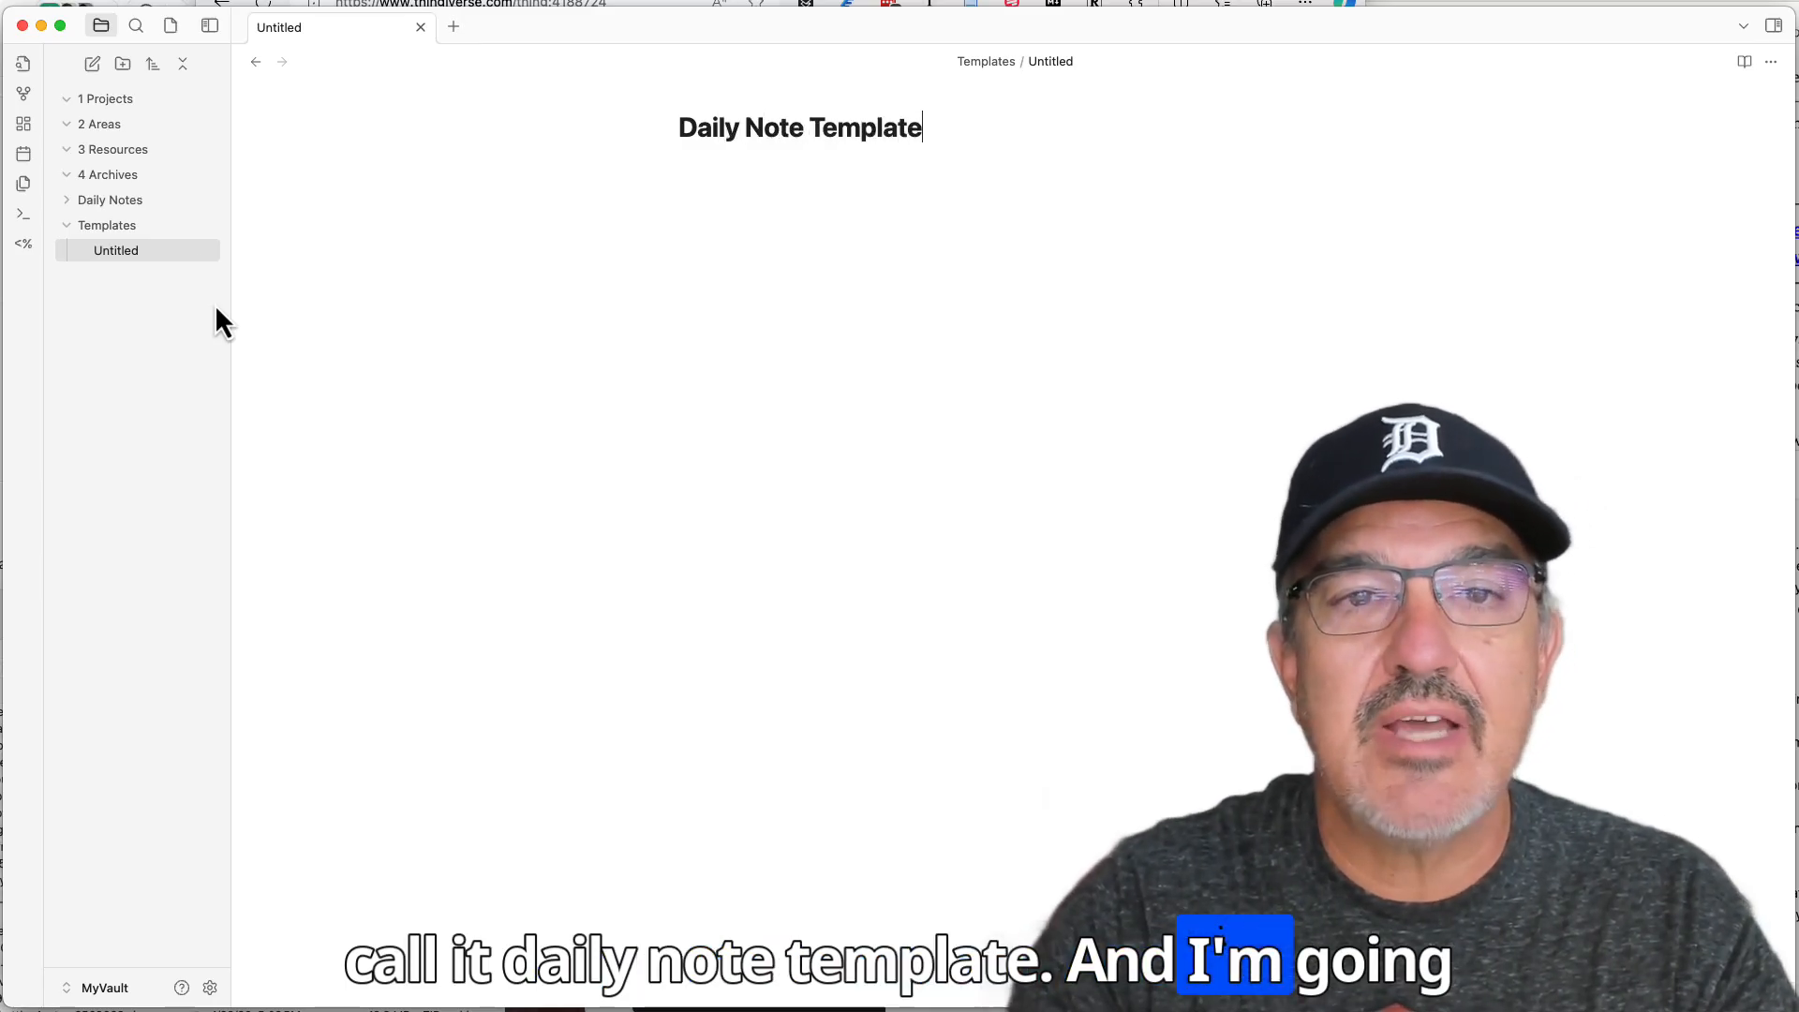
key(Return)
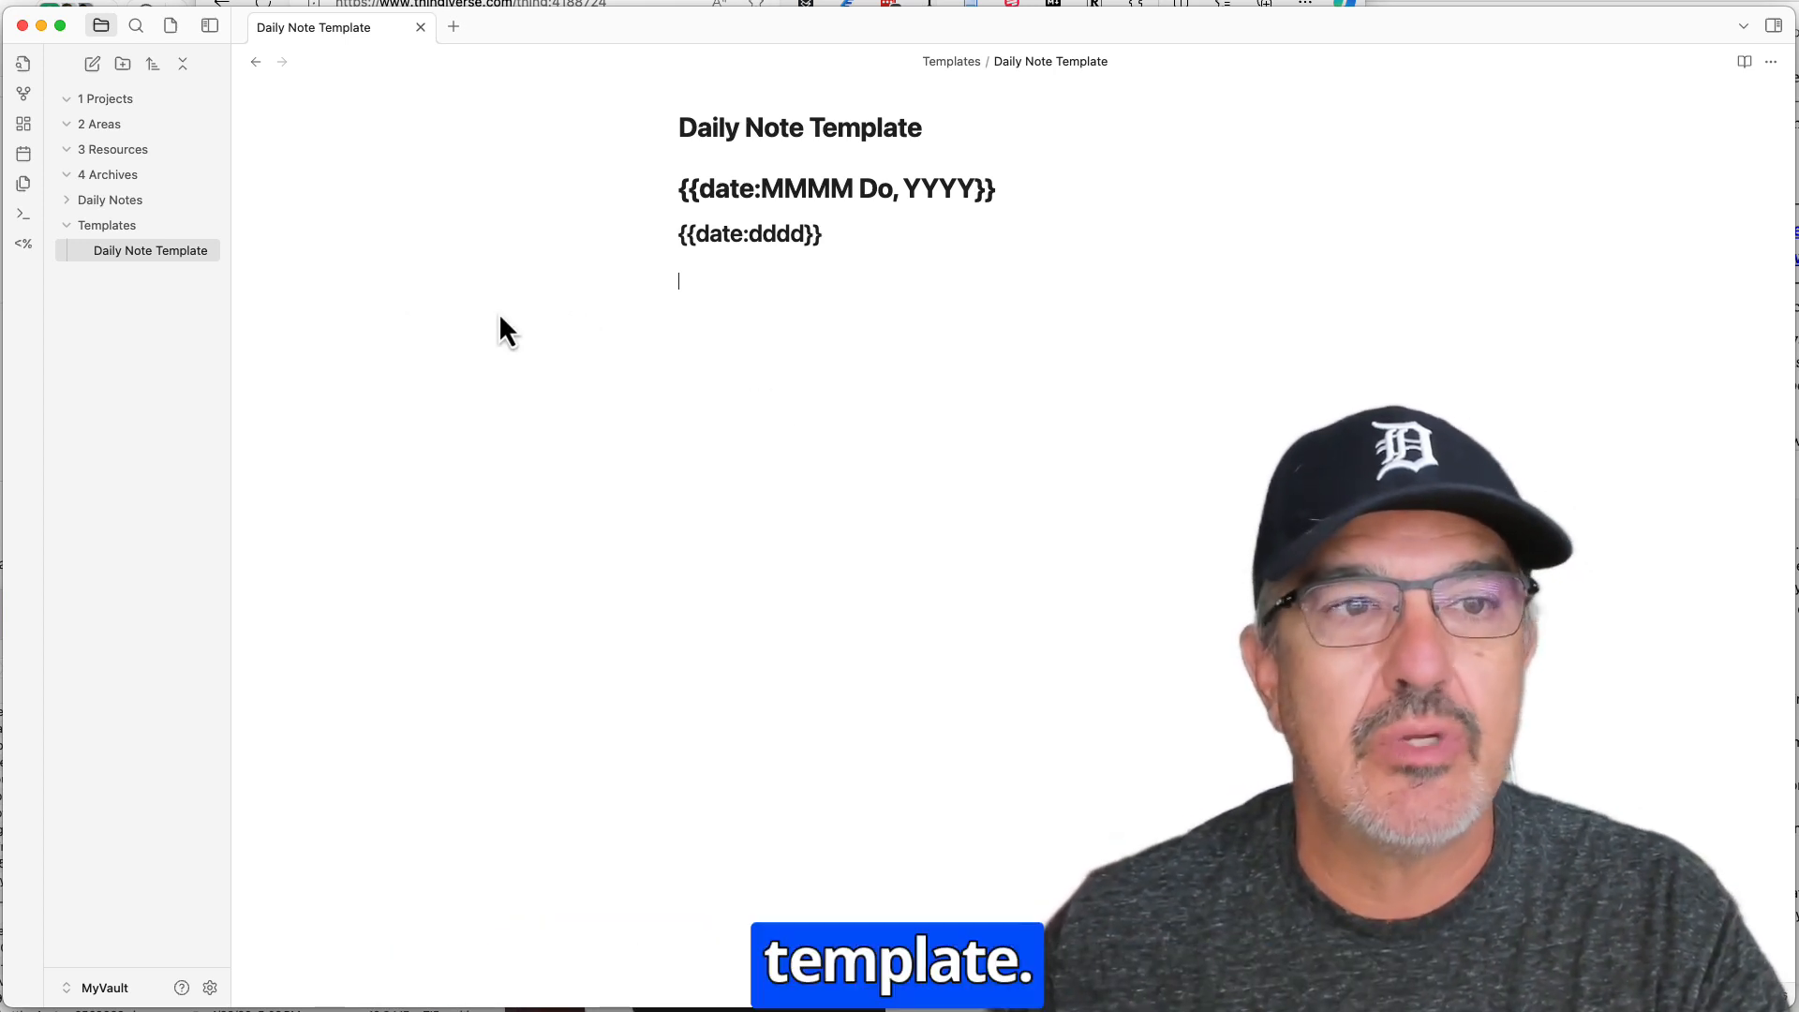
Delete the existing 2024-09-08 note from the Daily Notes folder
click(60, 202)
click(152, 230)
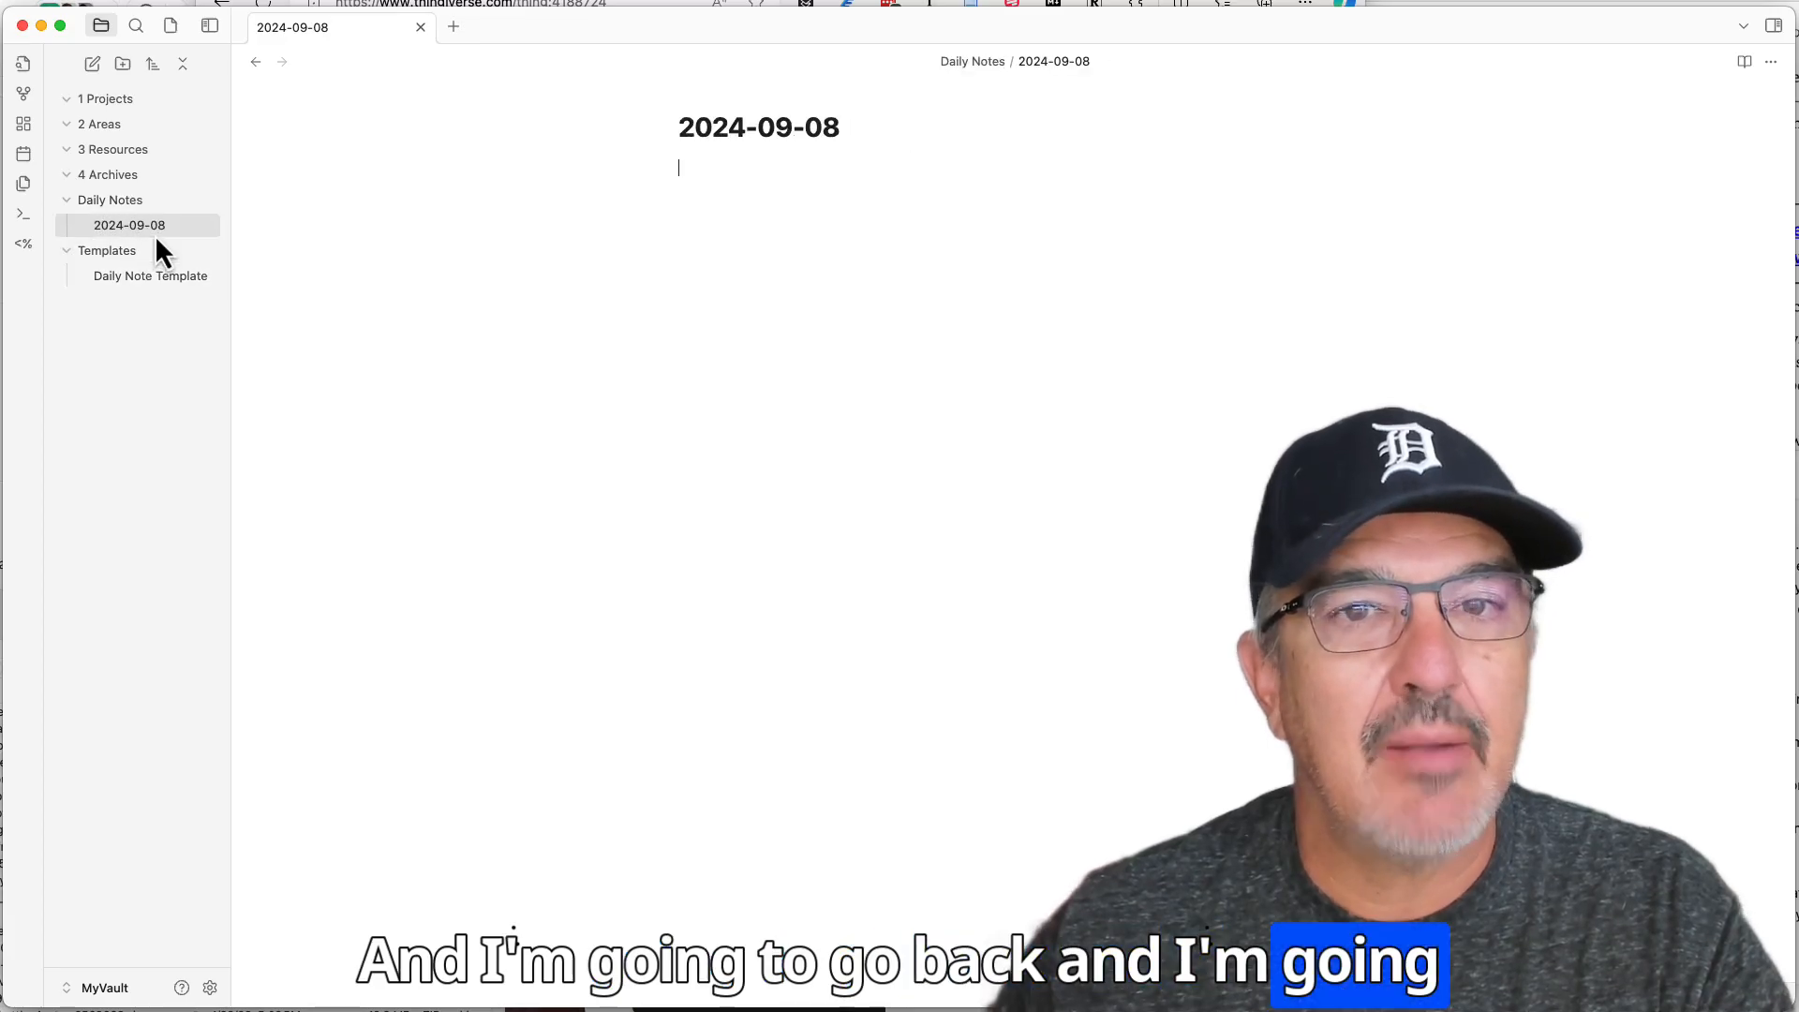
right_click(154, 229)
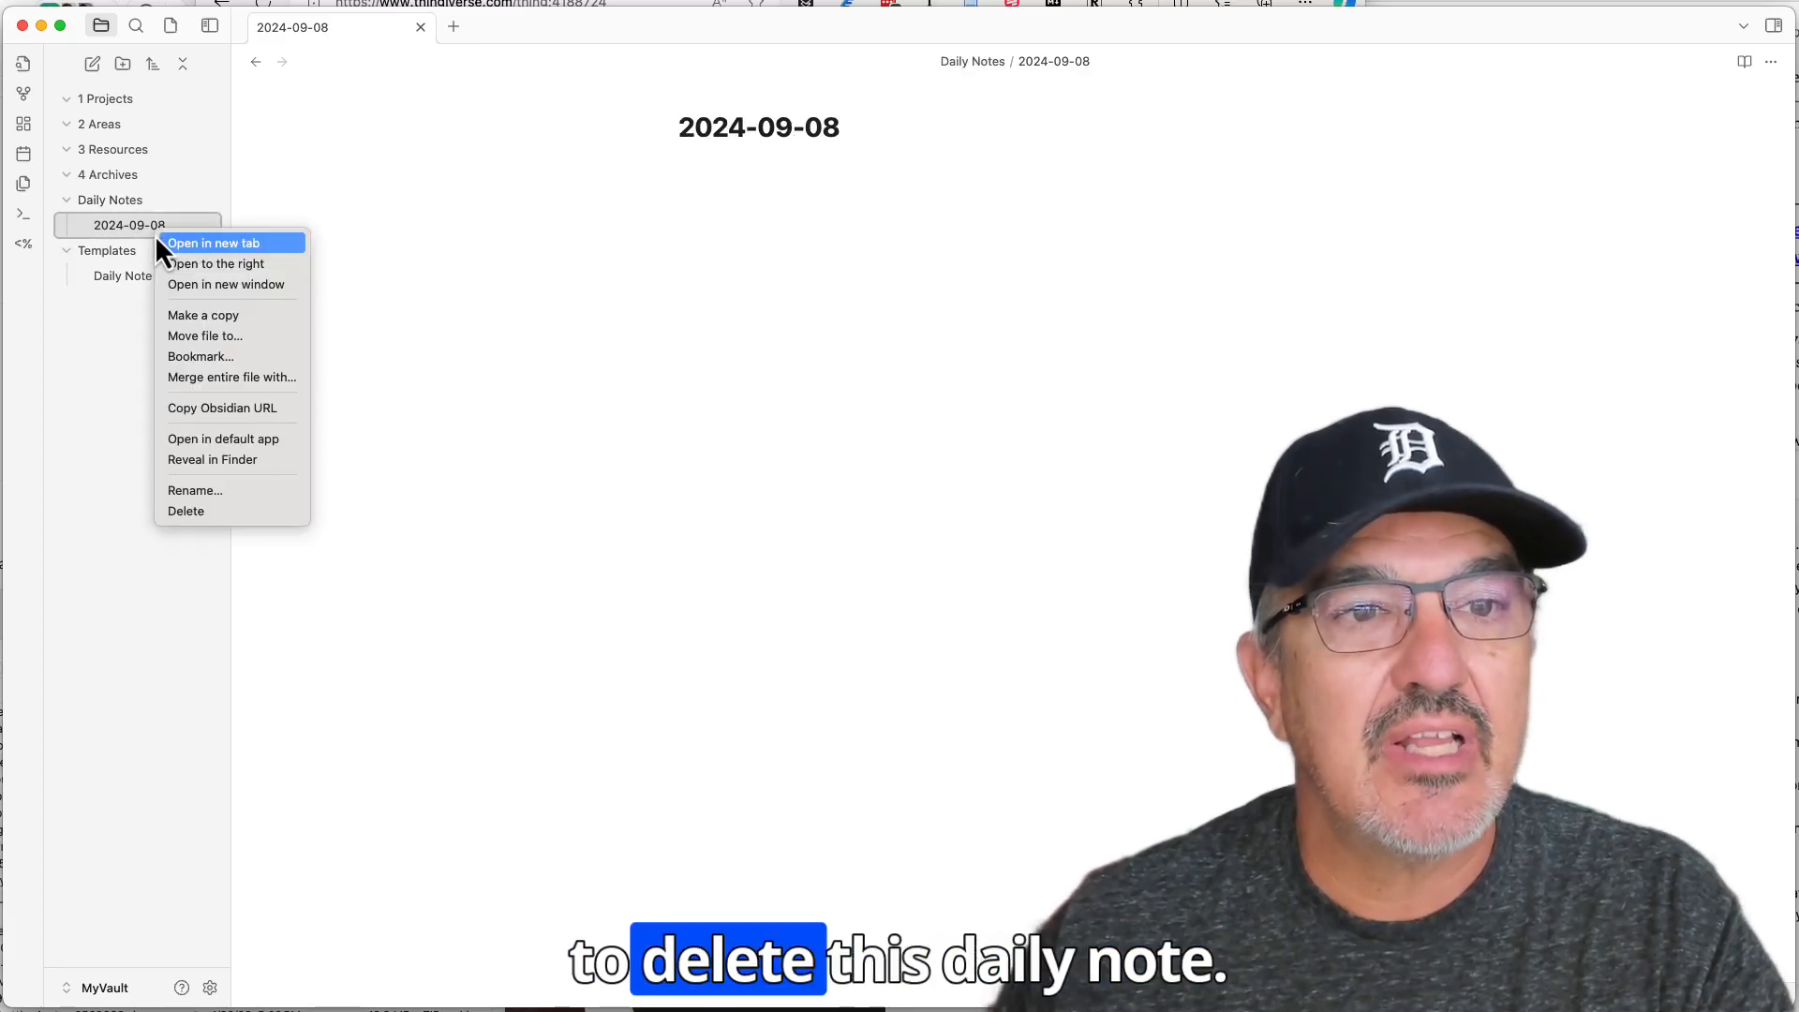
click(215, 515)
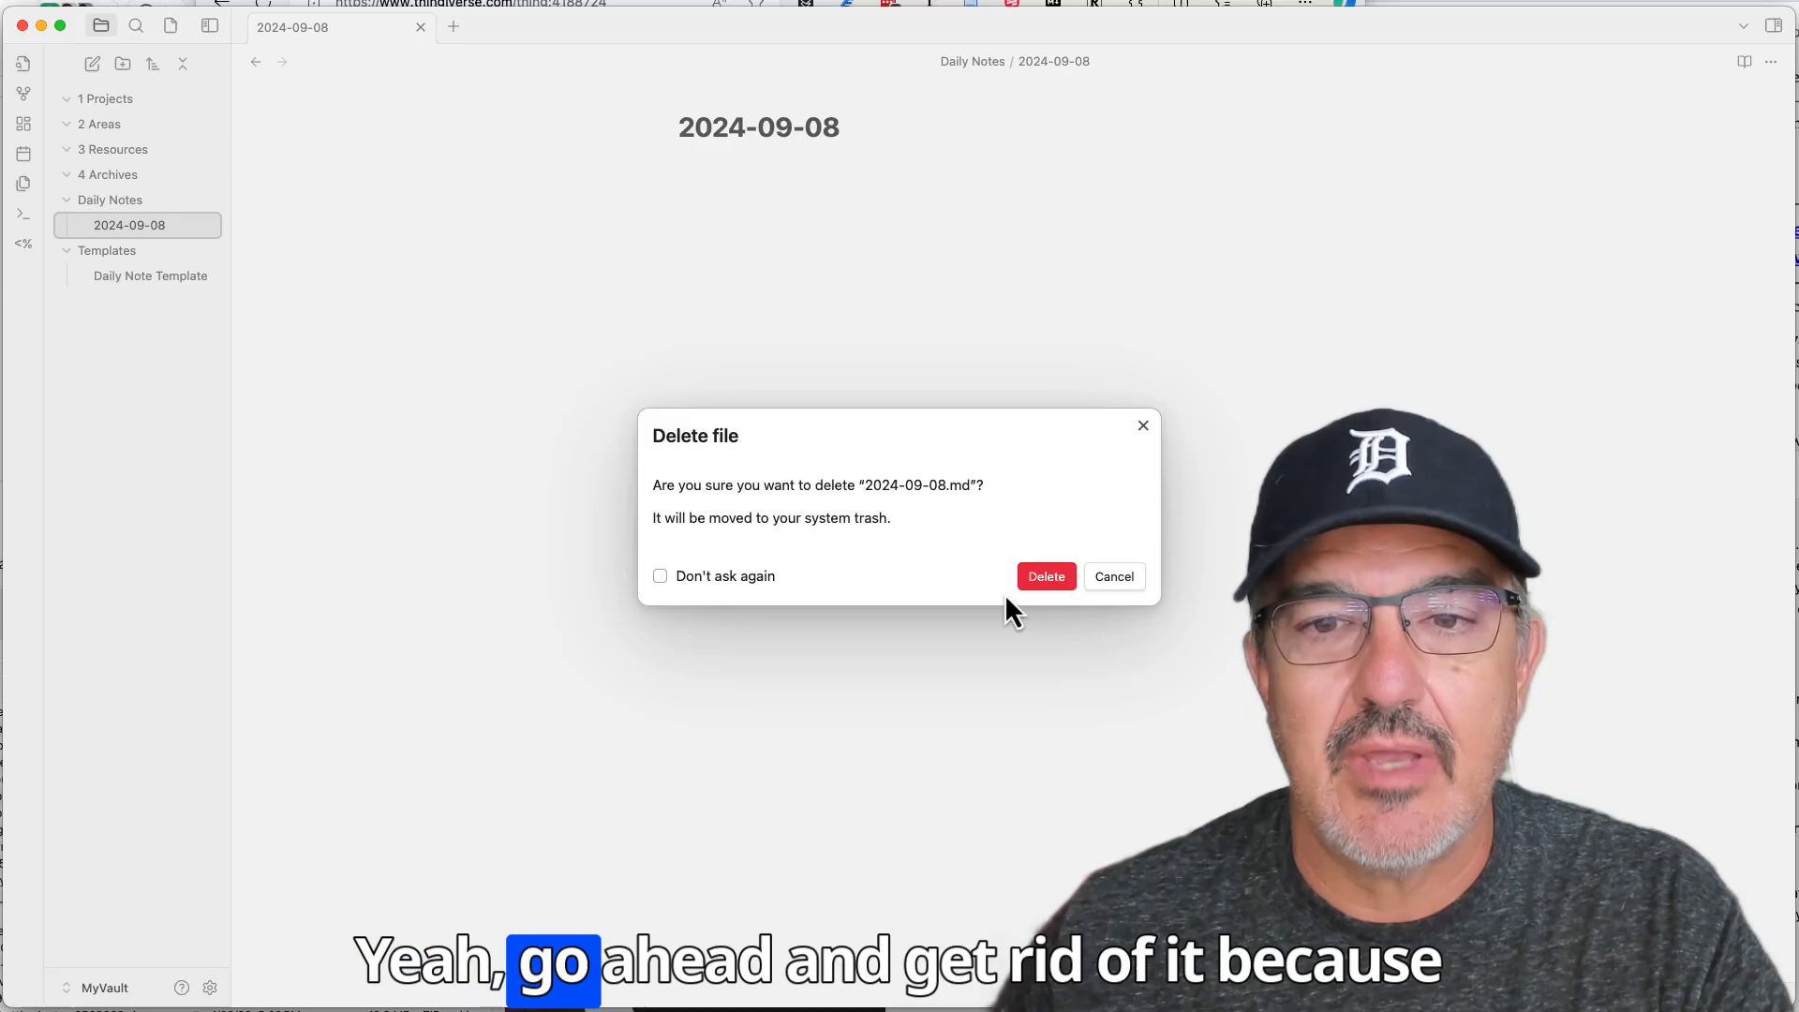
click(1050, 575)
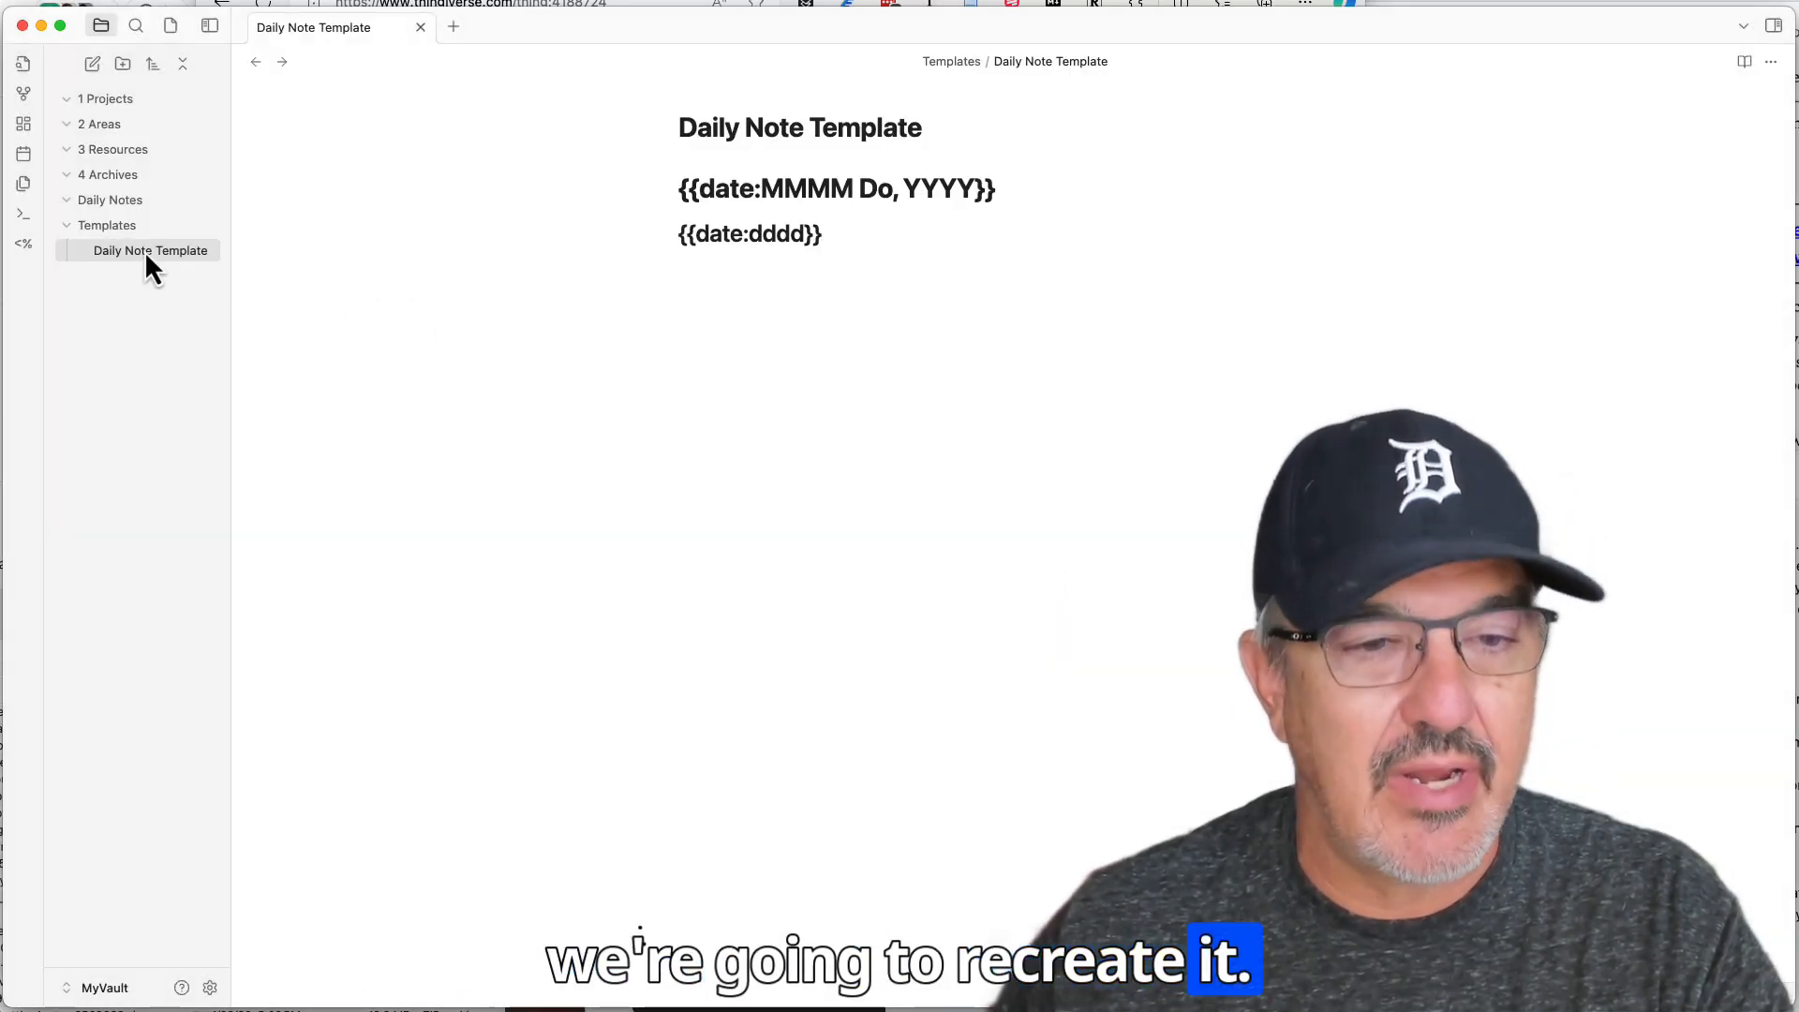
Set the Daily notes template file location to Templates/Daily Note Template and close the settings
click(210, 988)
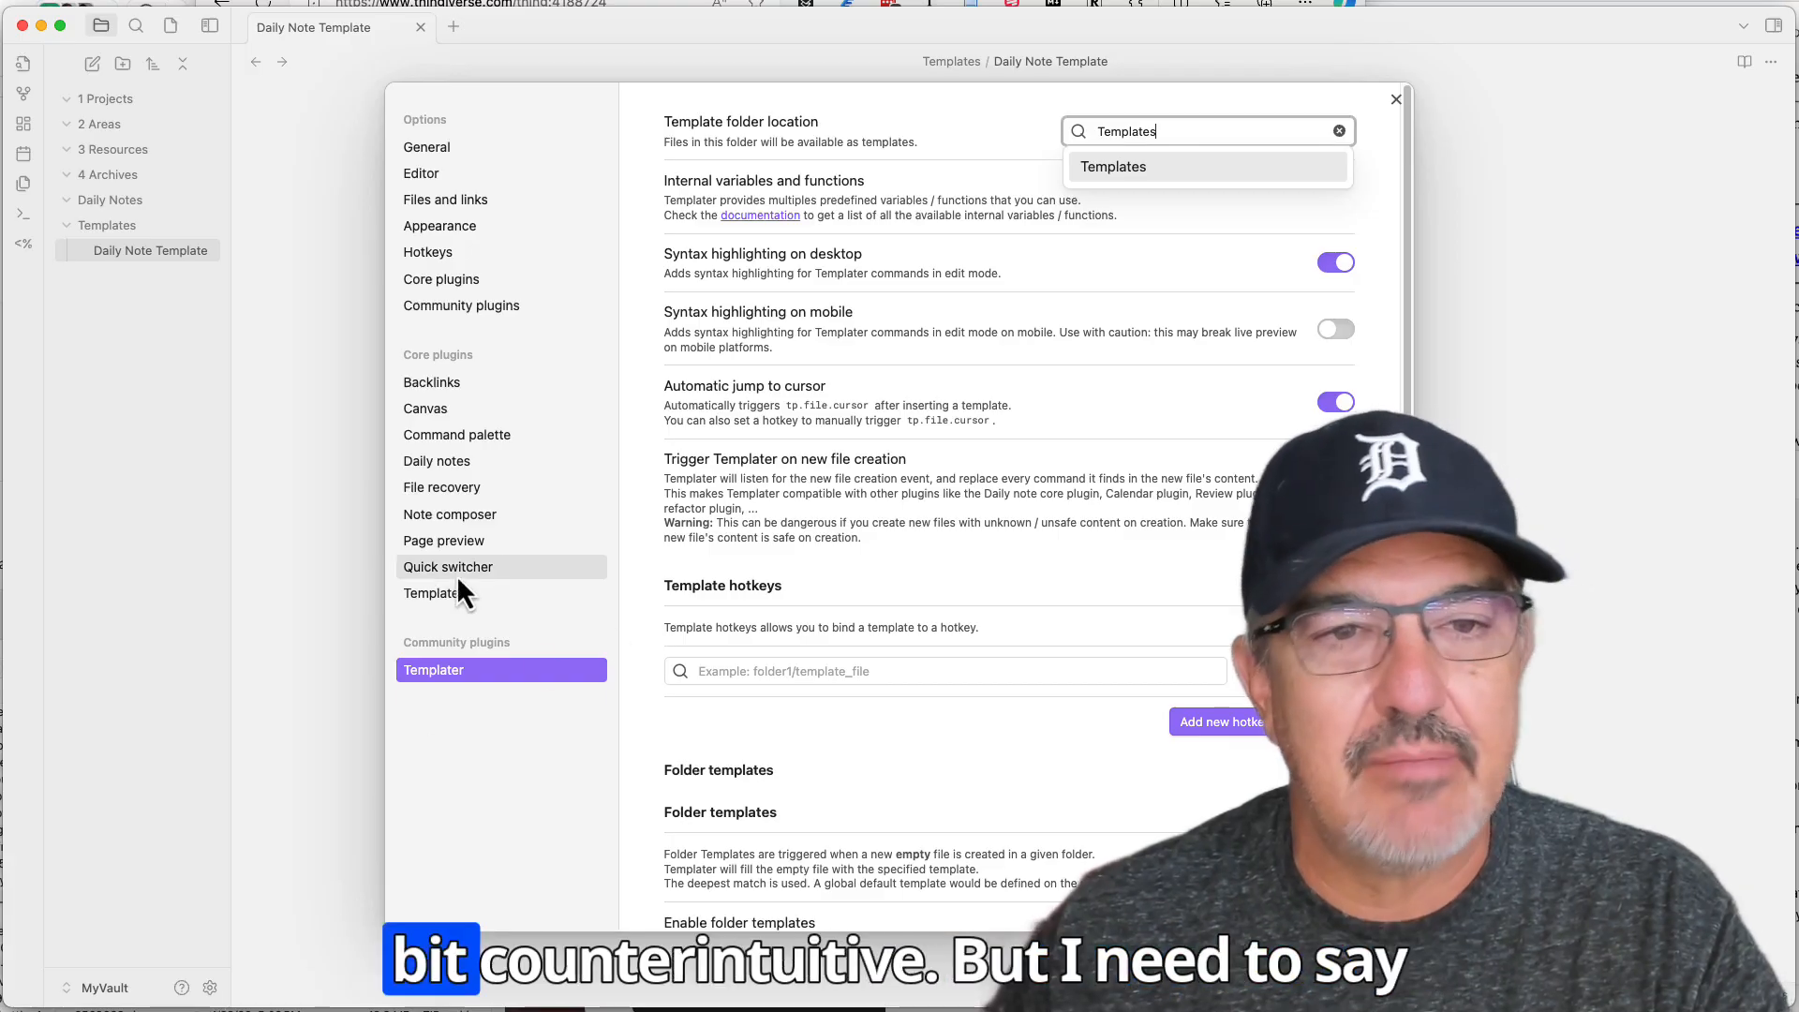
click(495, 469)
click(493, 470)
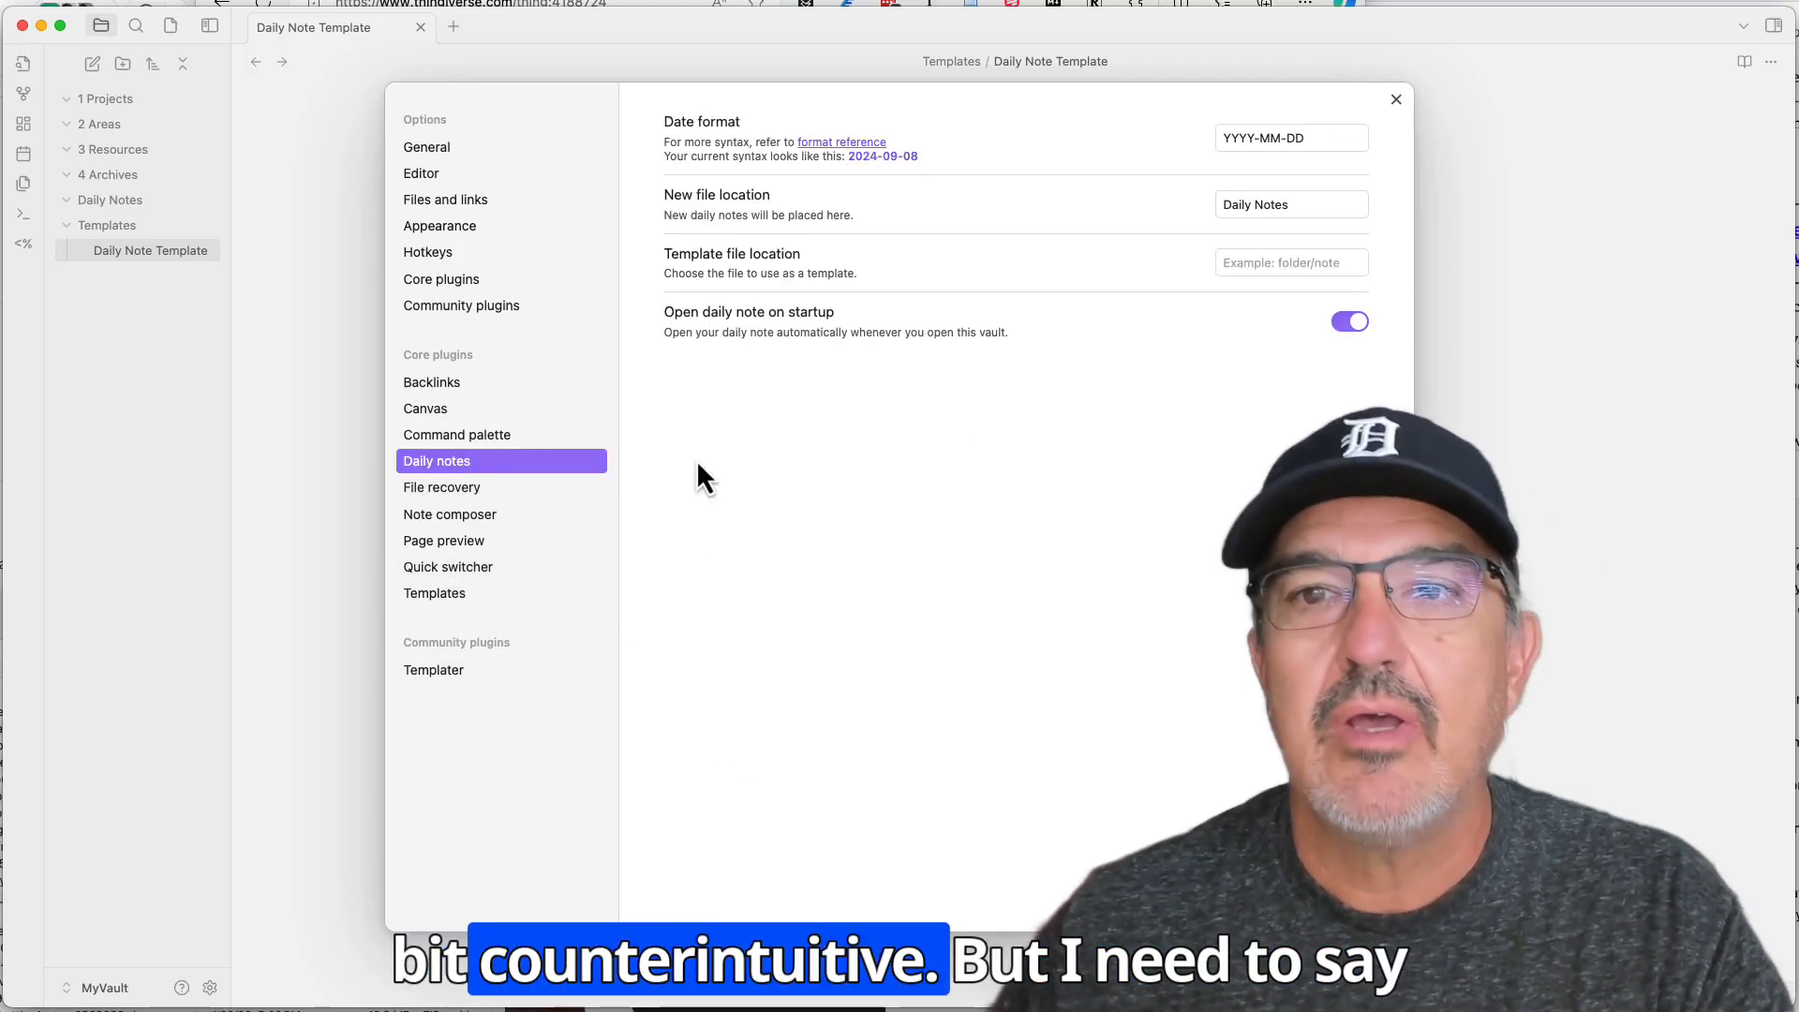
click(1255, 265)
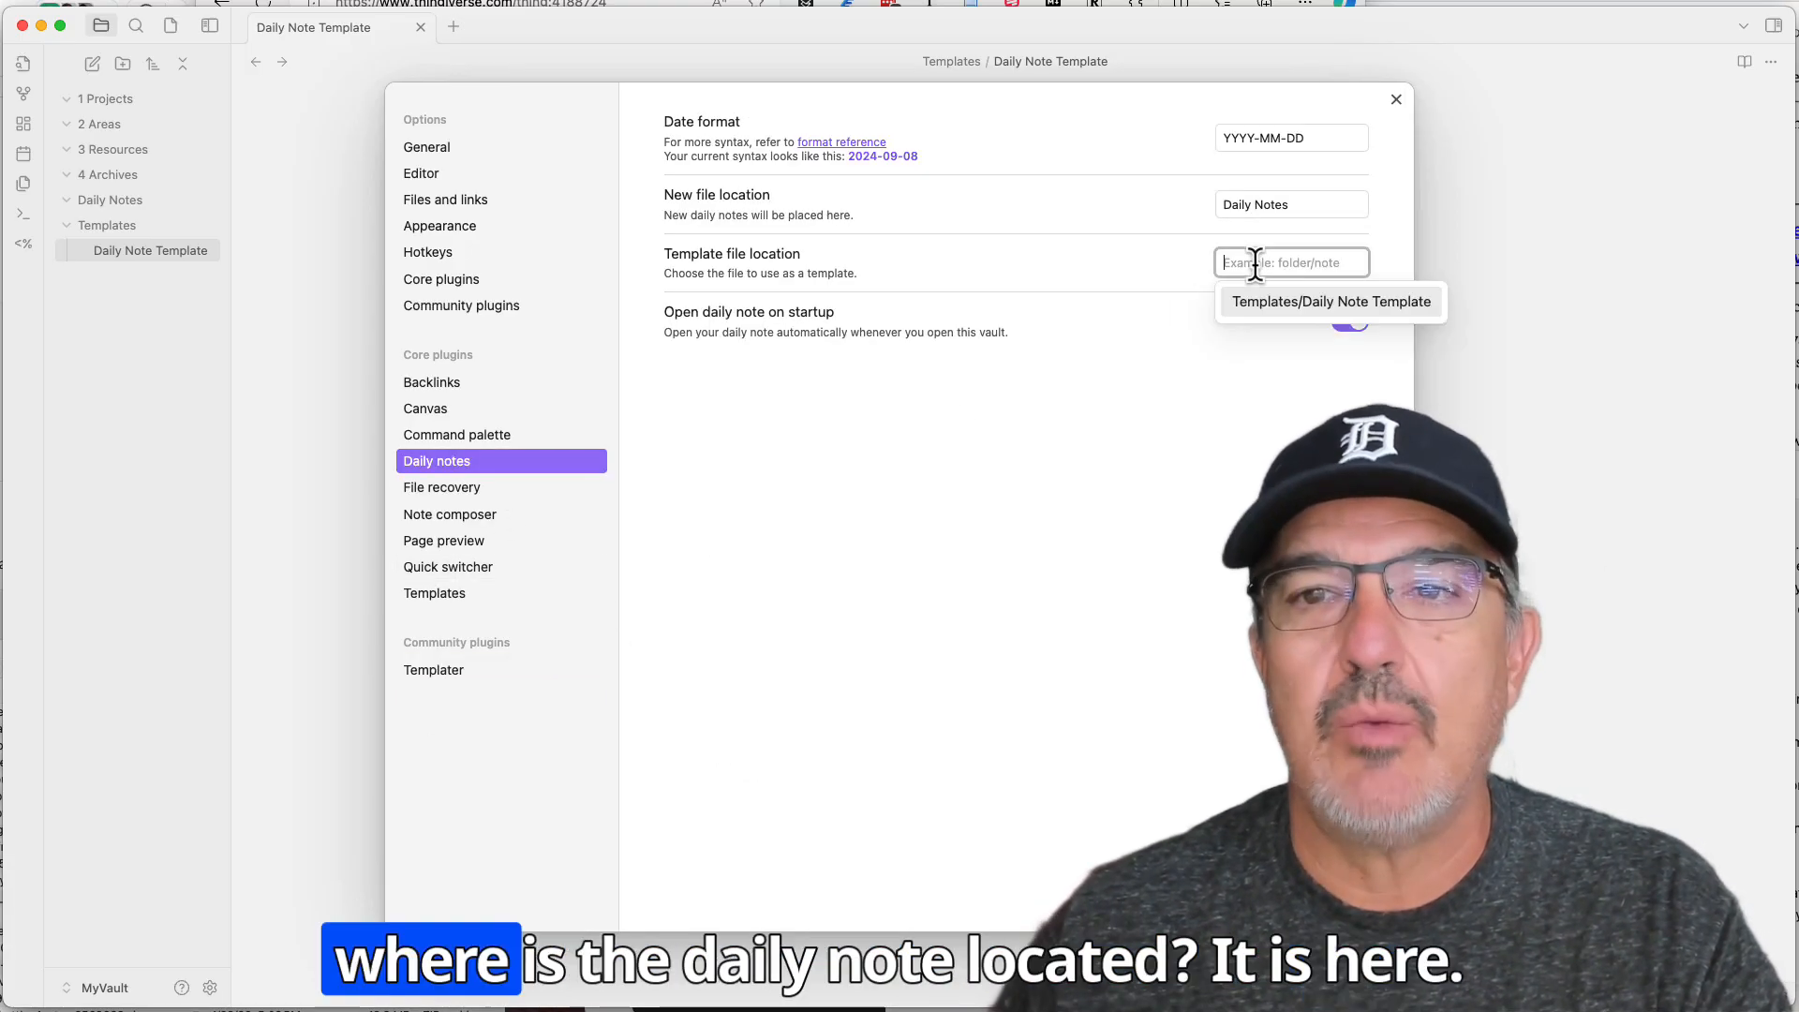
click(1276, 315)
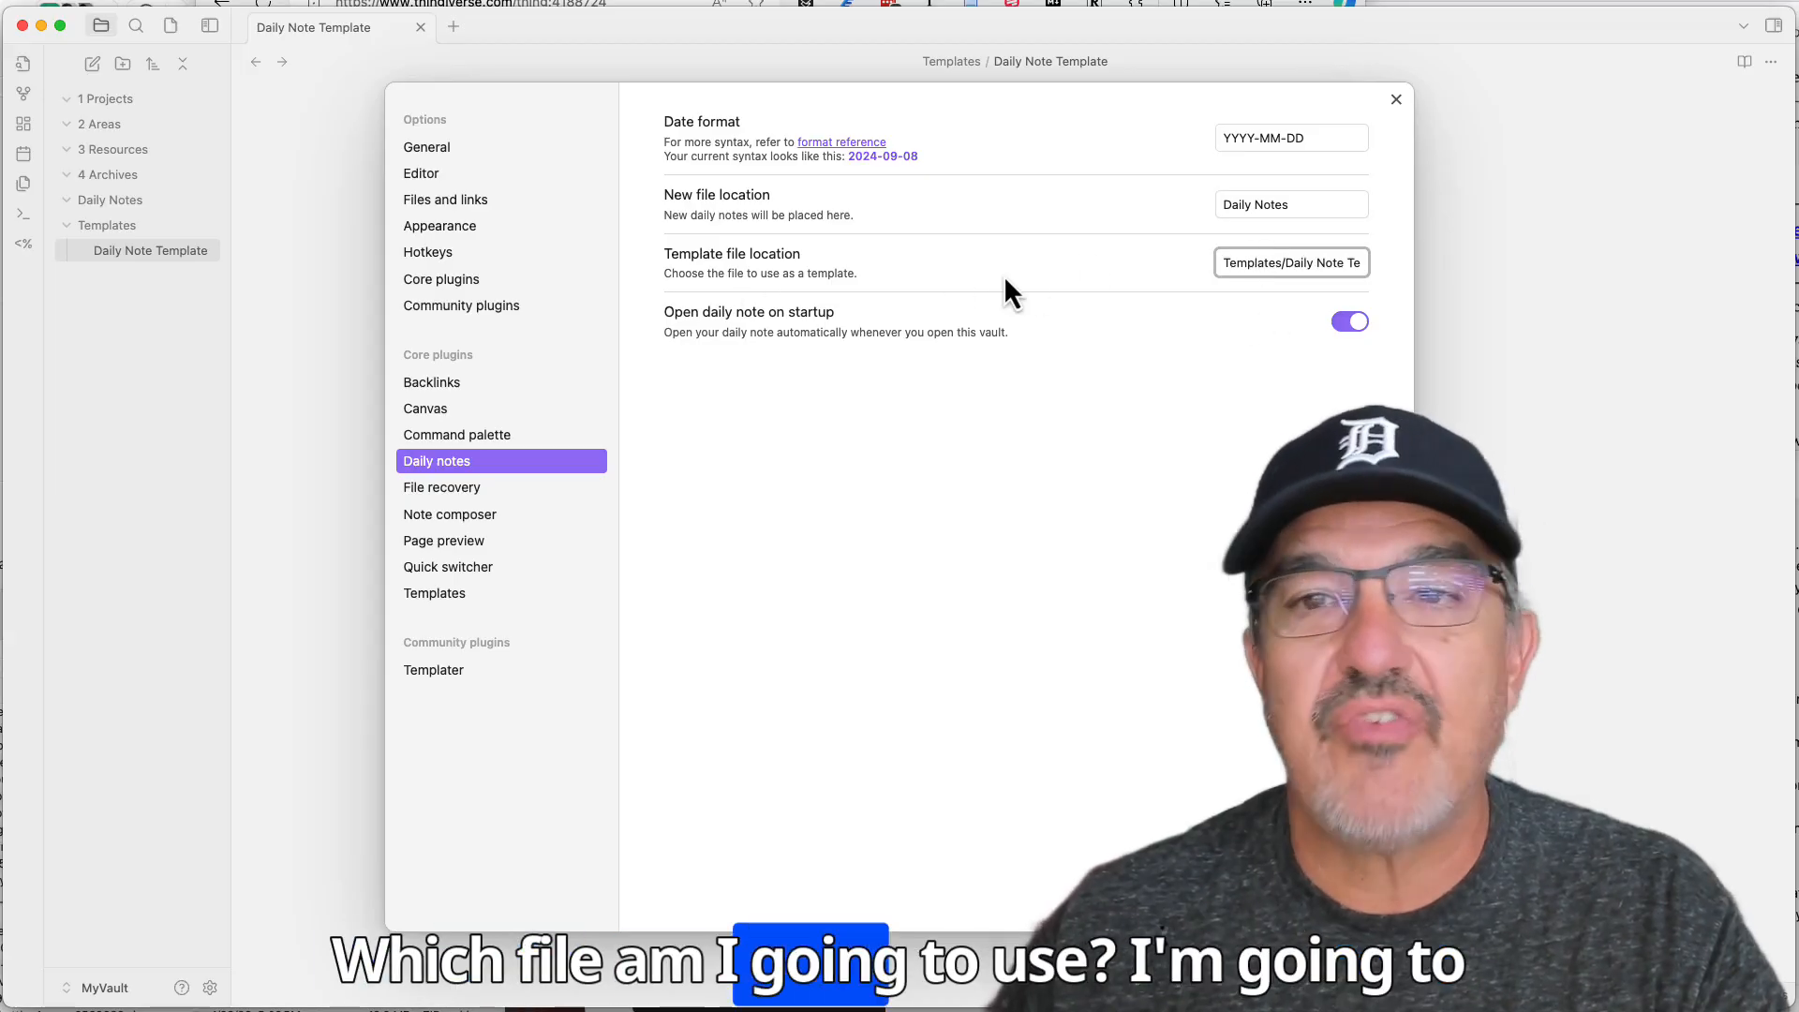
click(1395, 101)
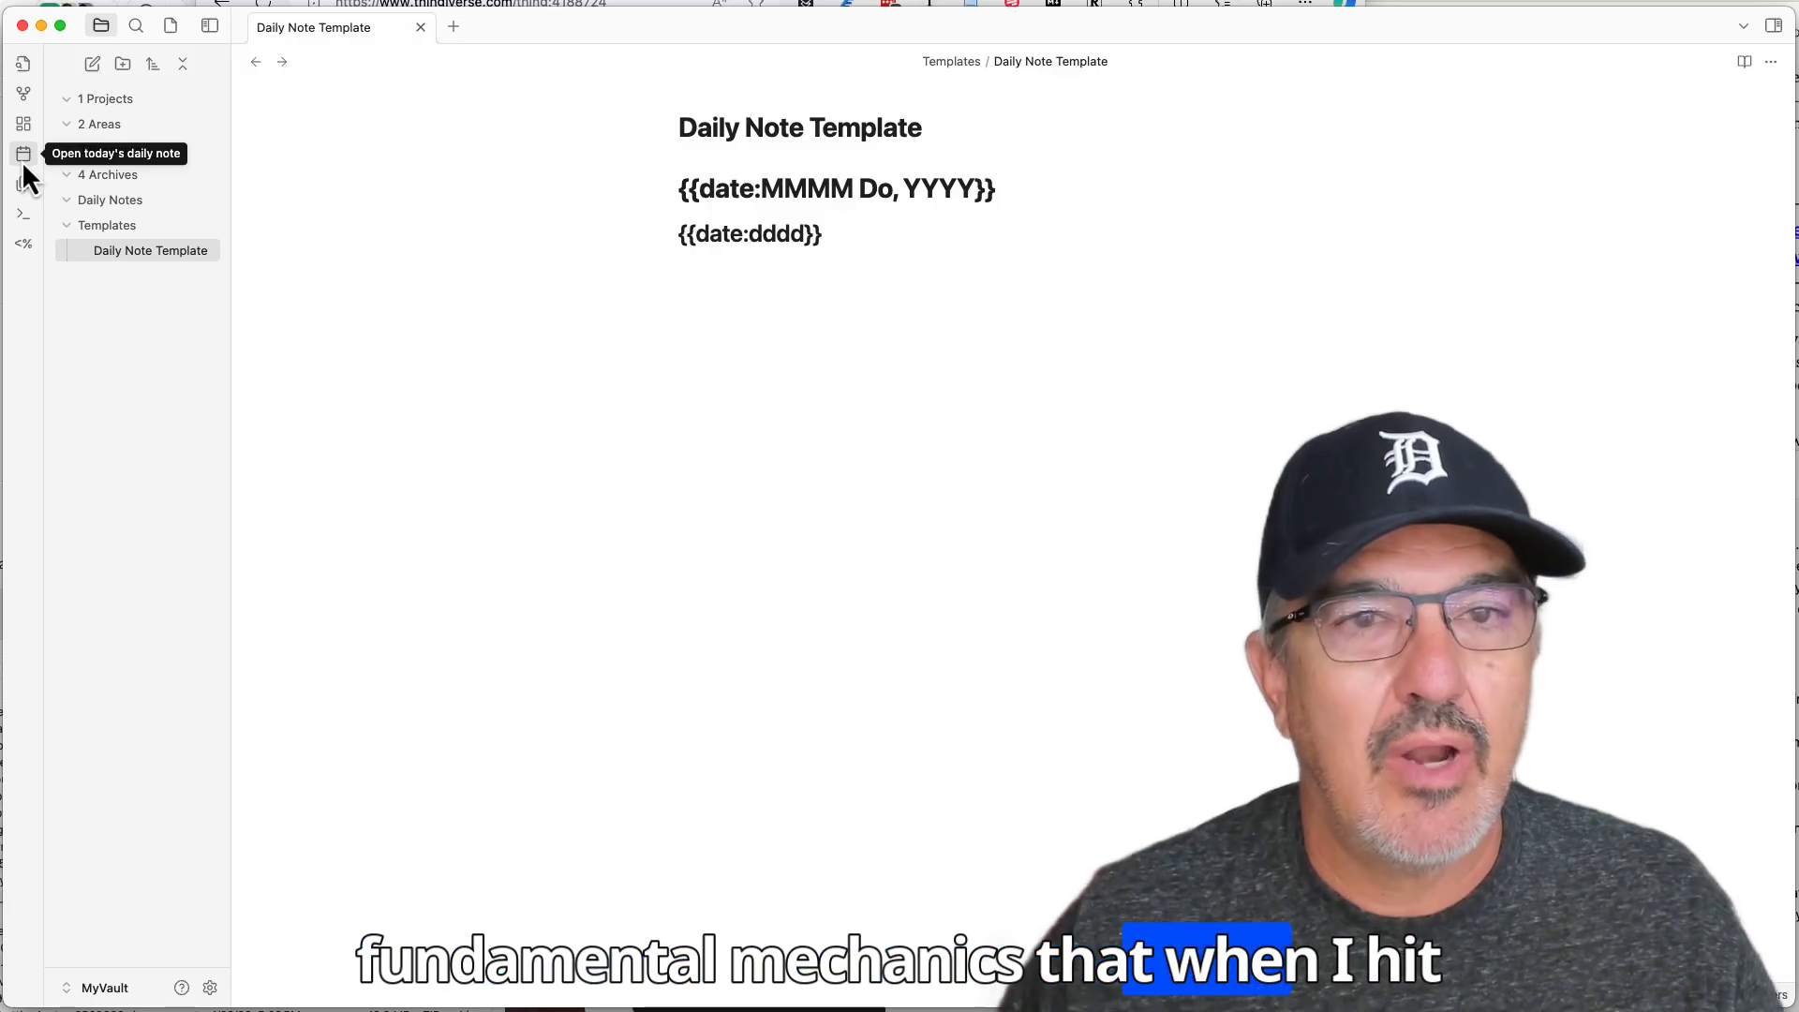
Create today's daily note from the assigned template
click(23, 159)
click(754, 311)
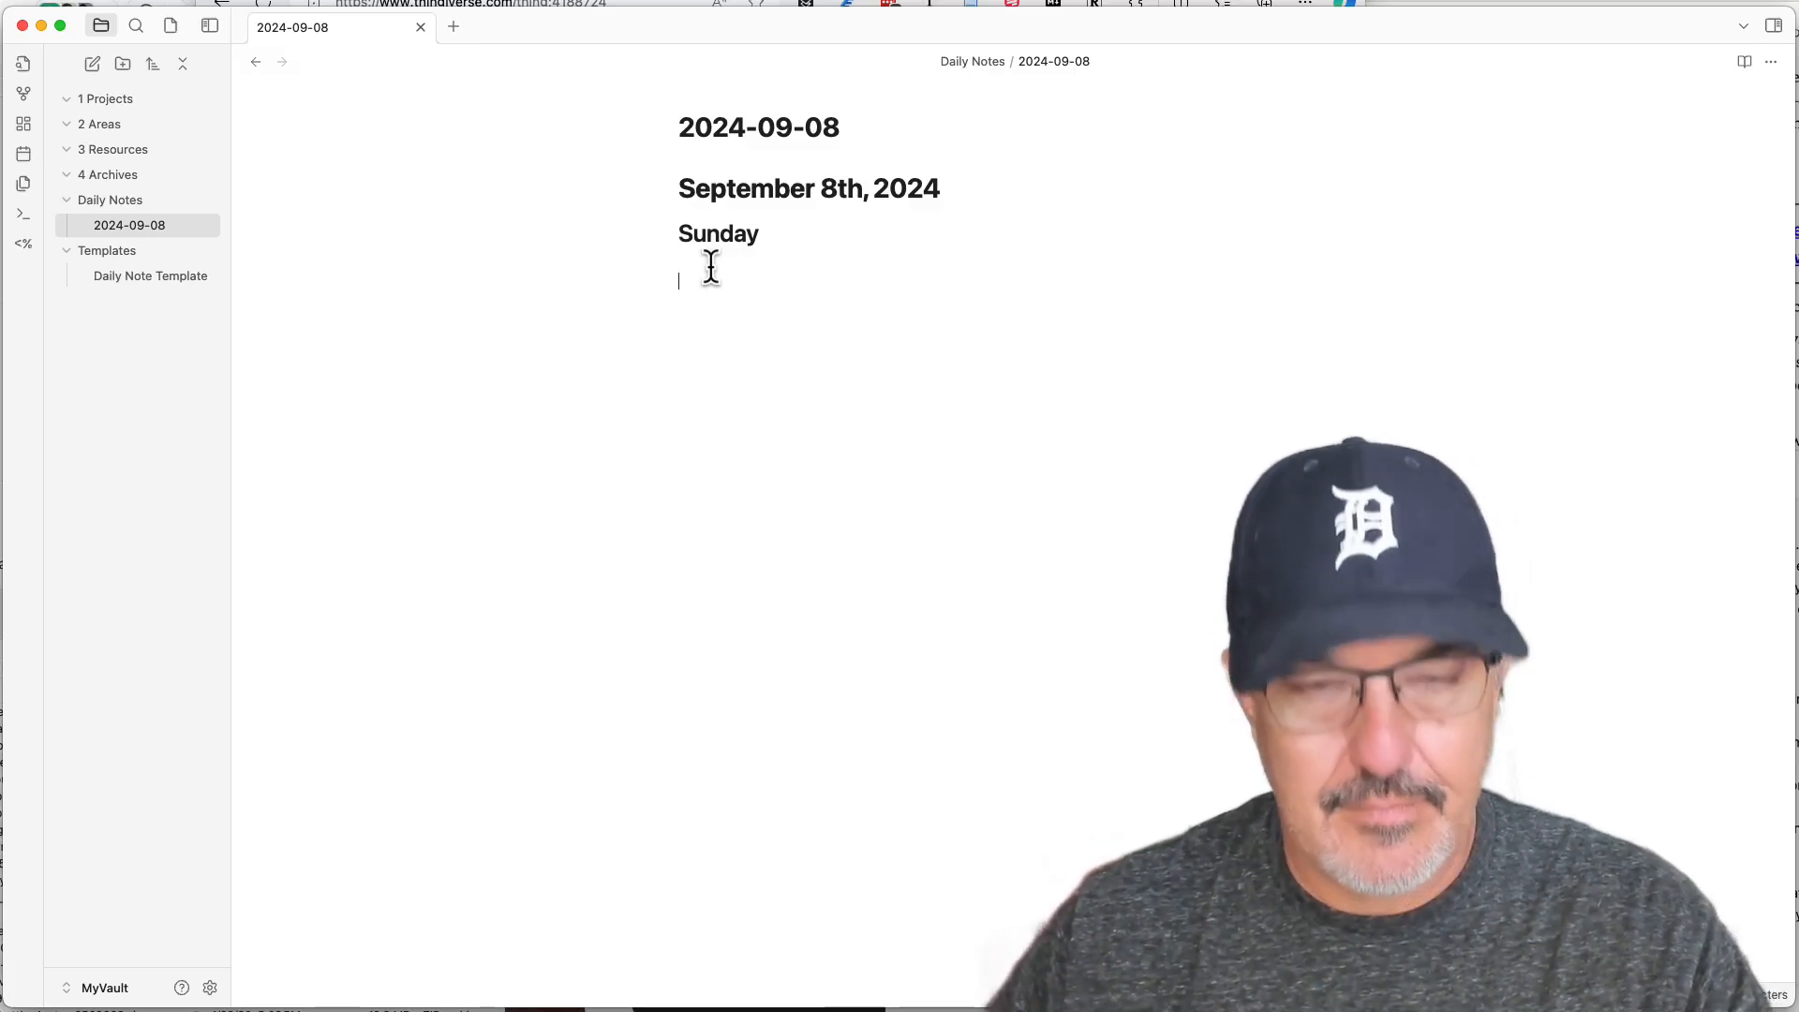
key(super+v)
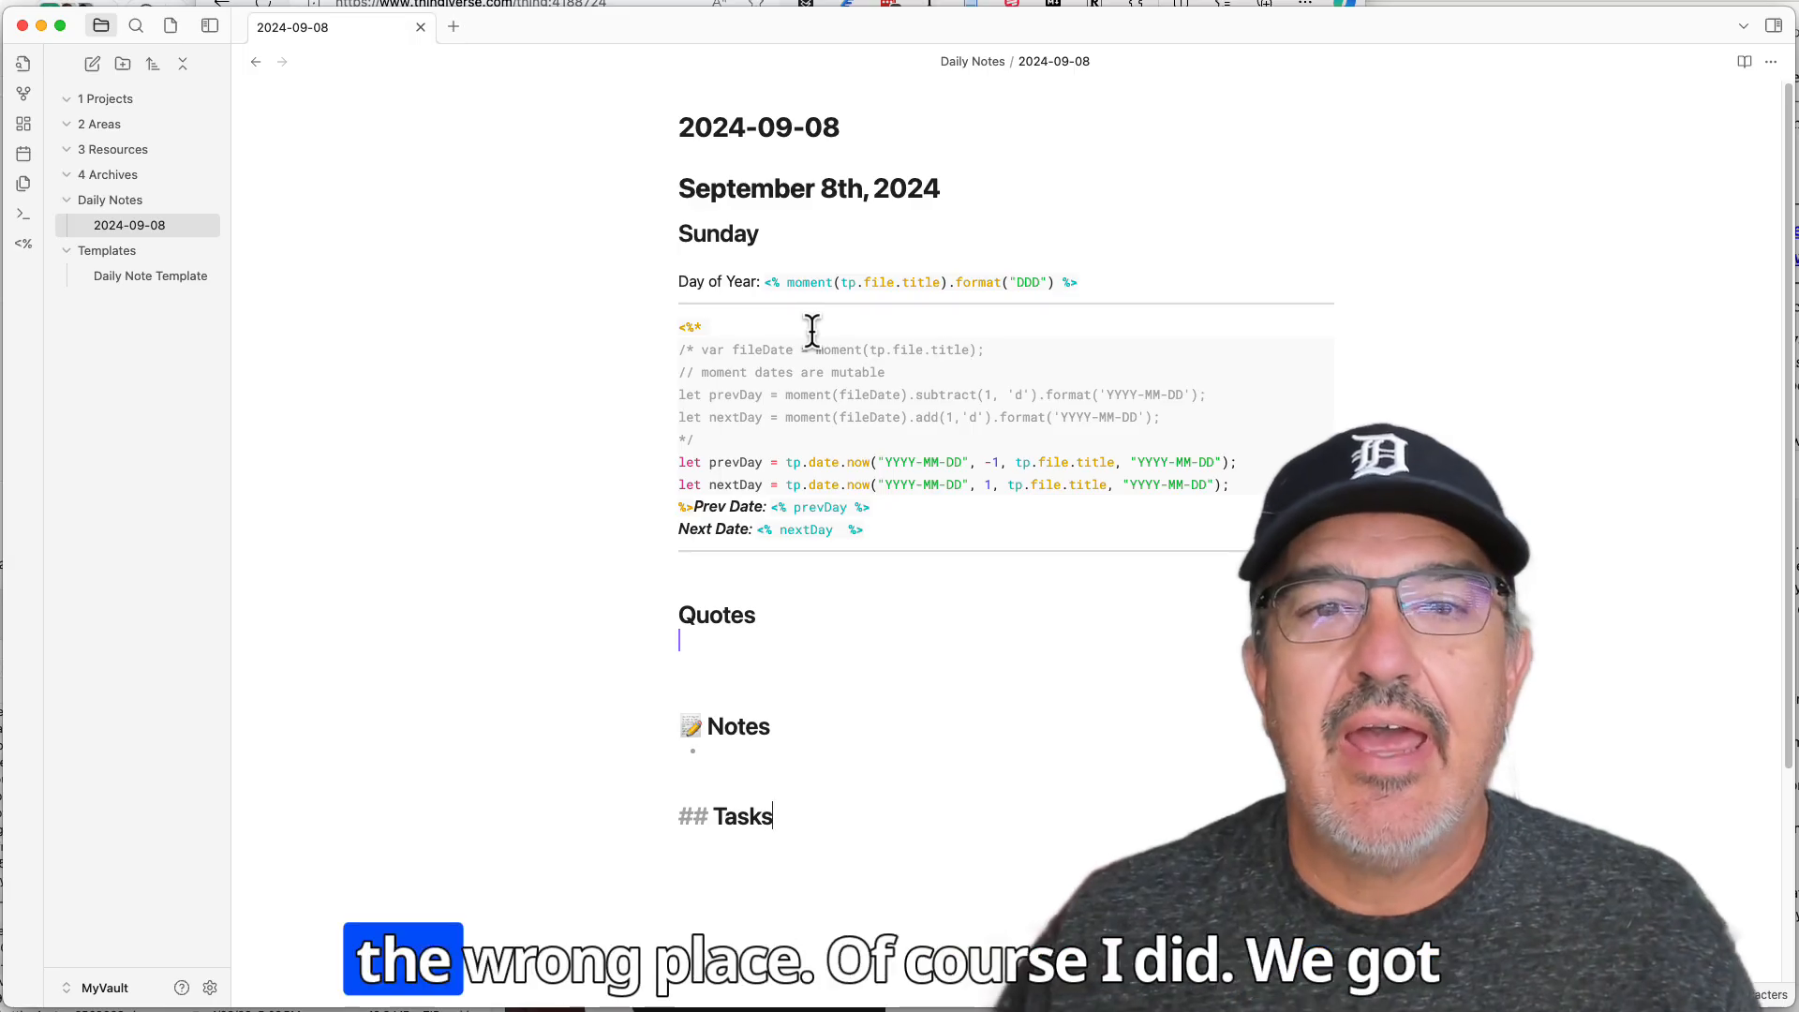
key(super+z)
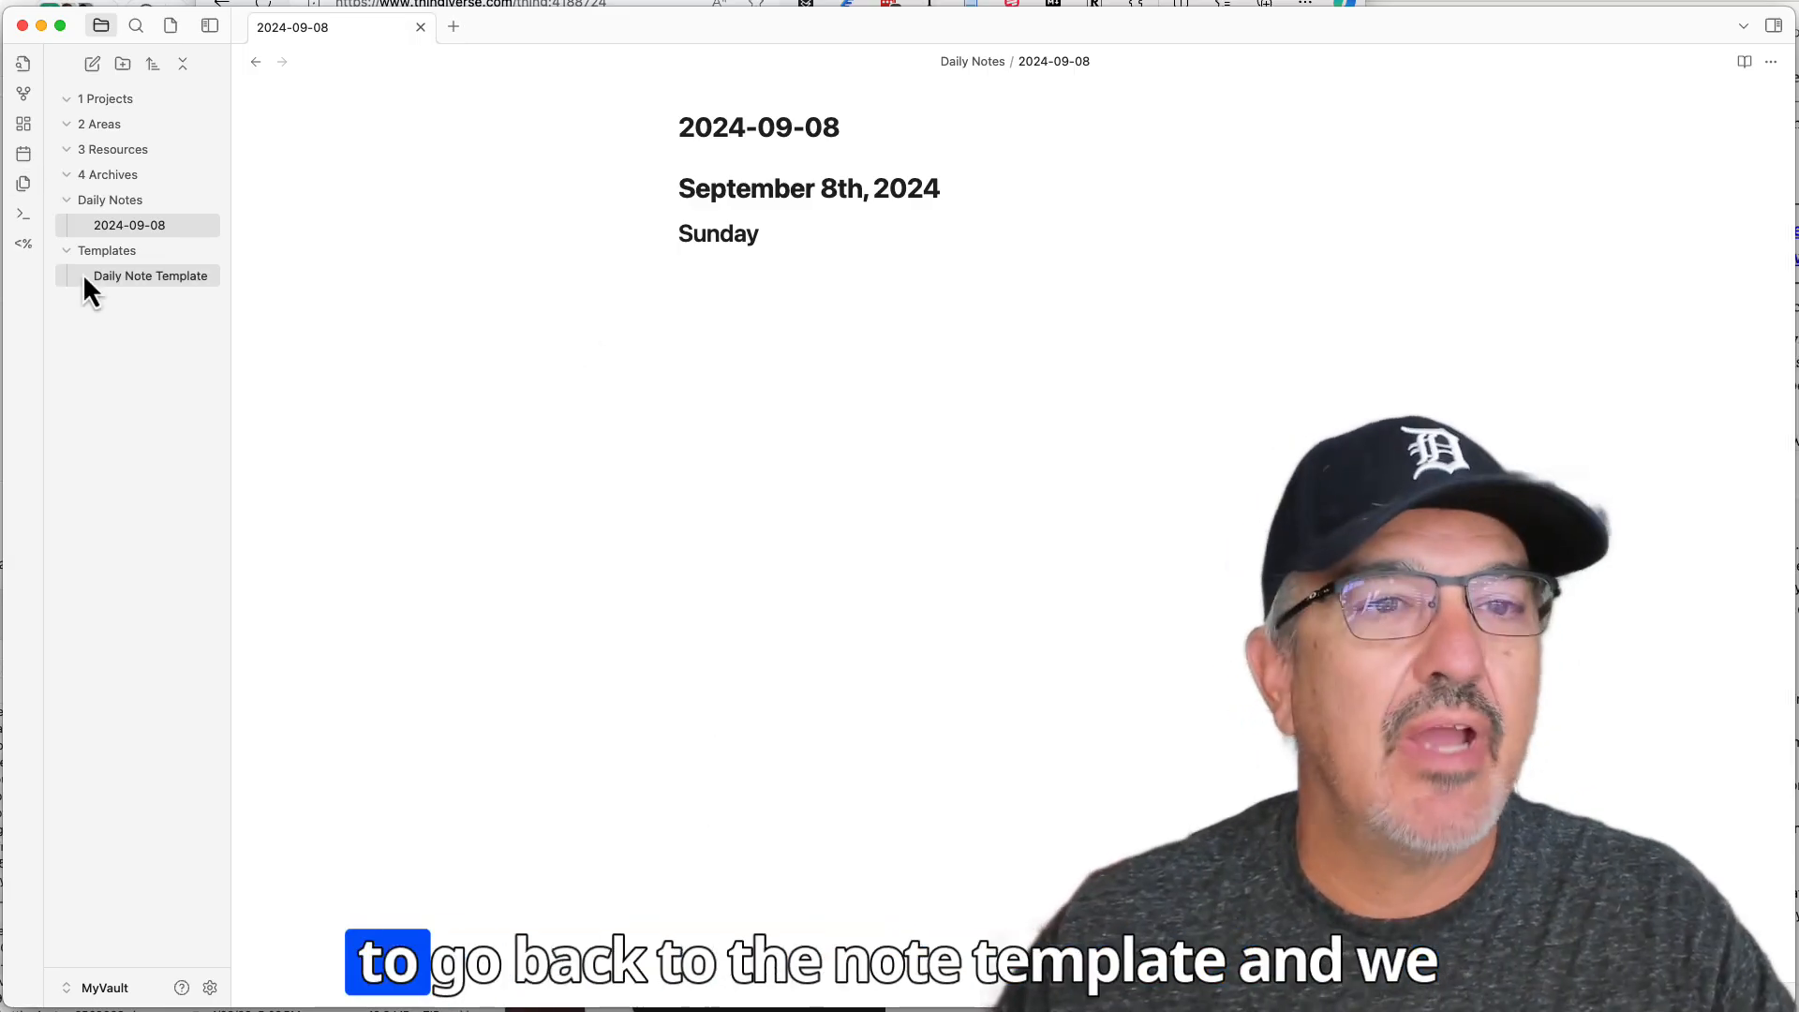
Paste the copied Templater code with day of year, previous and next dates, and Quotes, Notes and Tasks sections below Daily Note Template's date headings
click(97, 274)
click(777, 315)
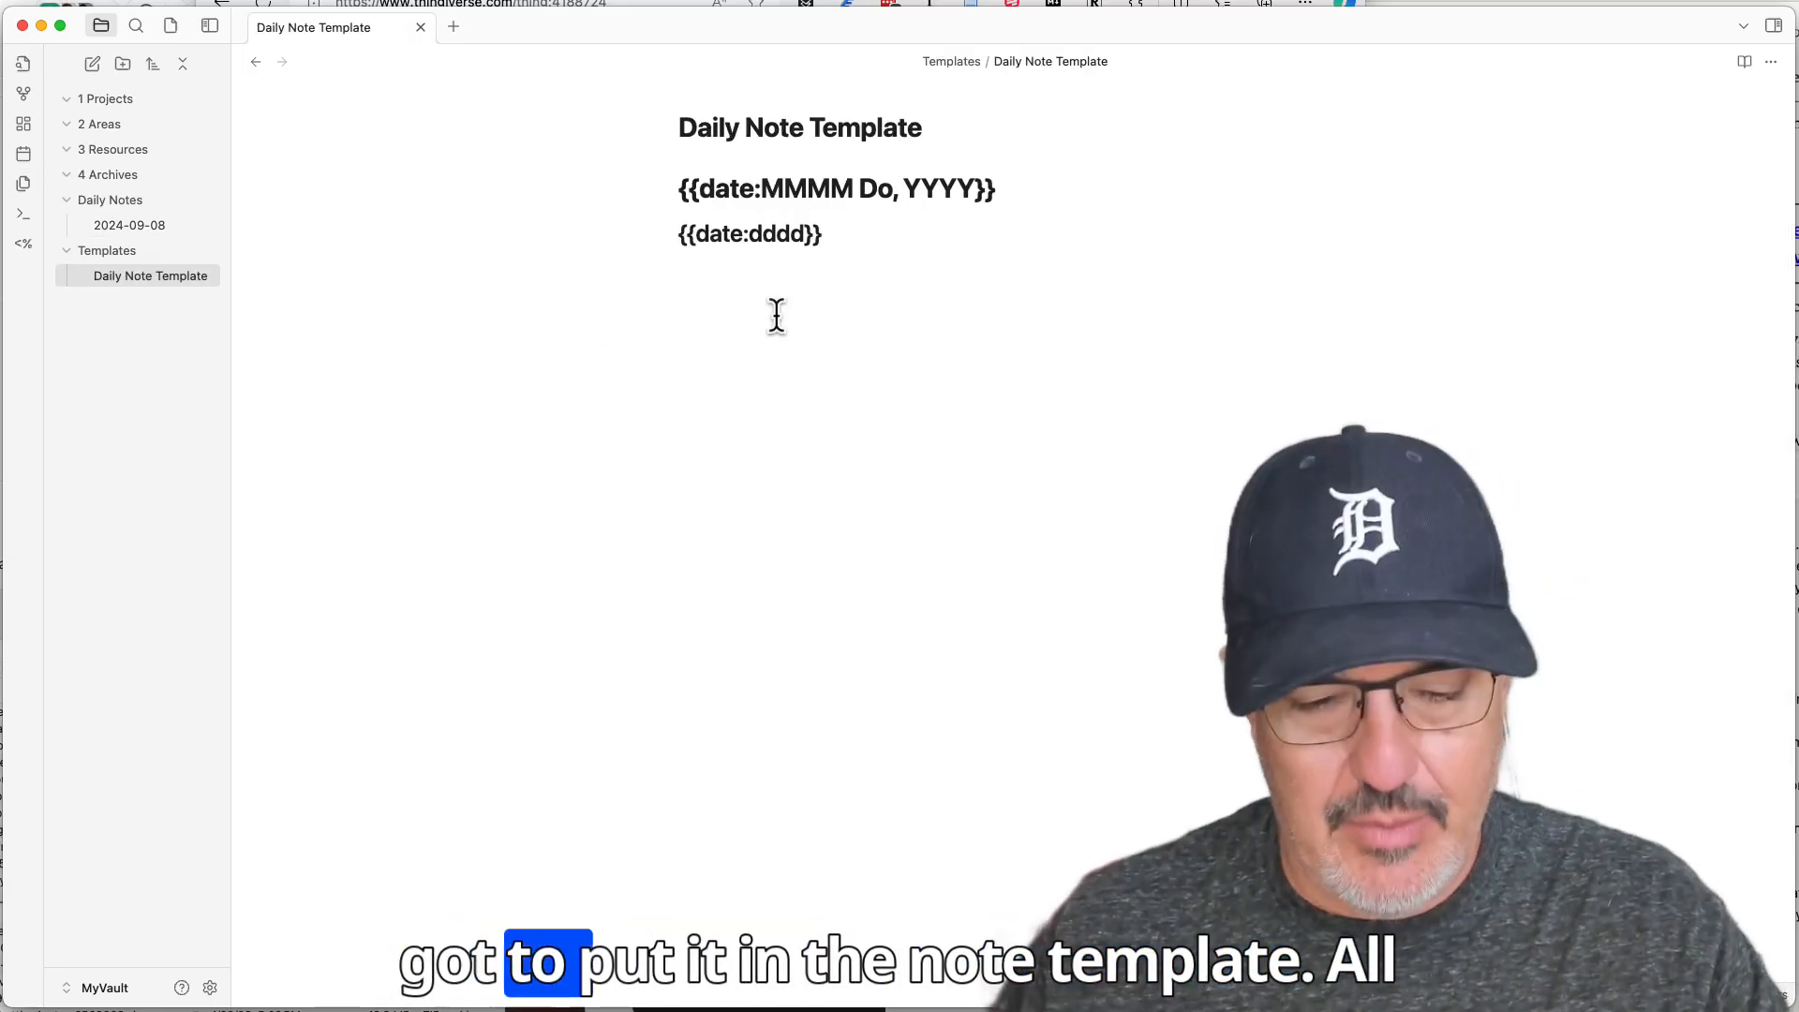
key(super+v)
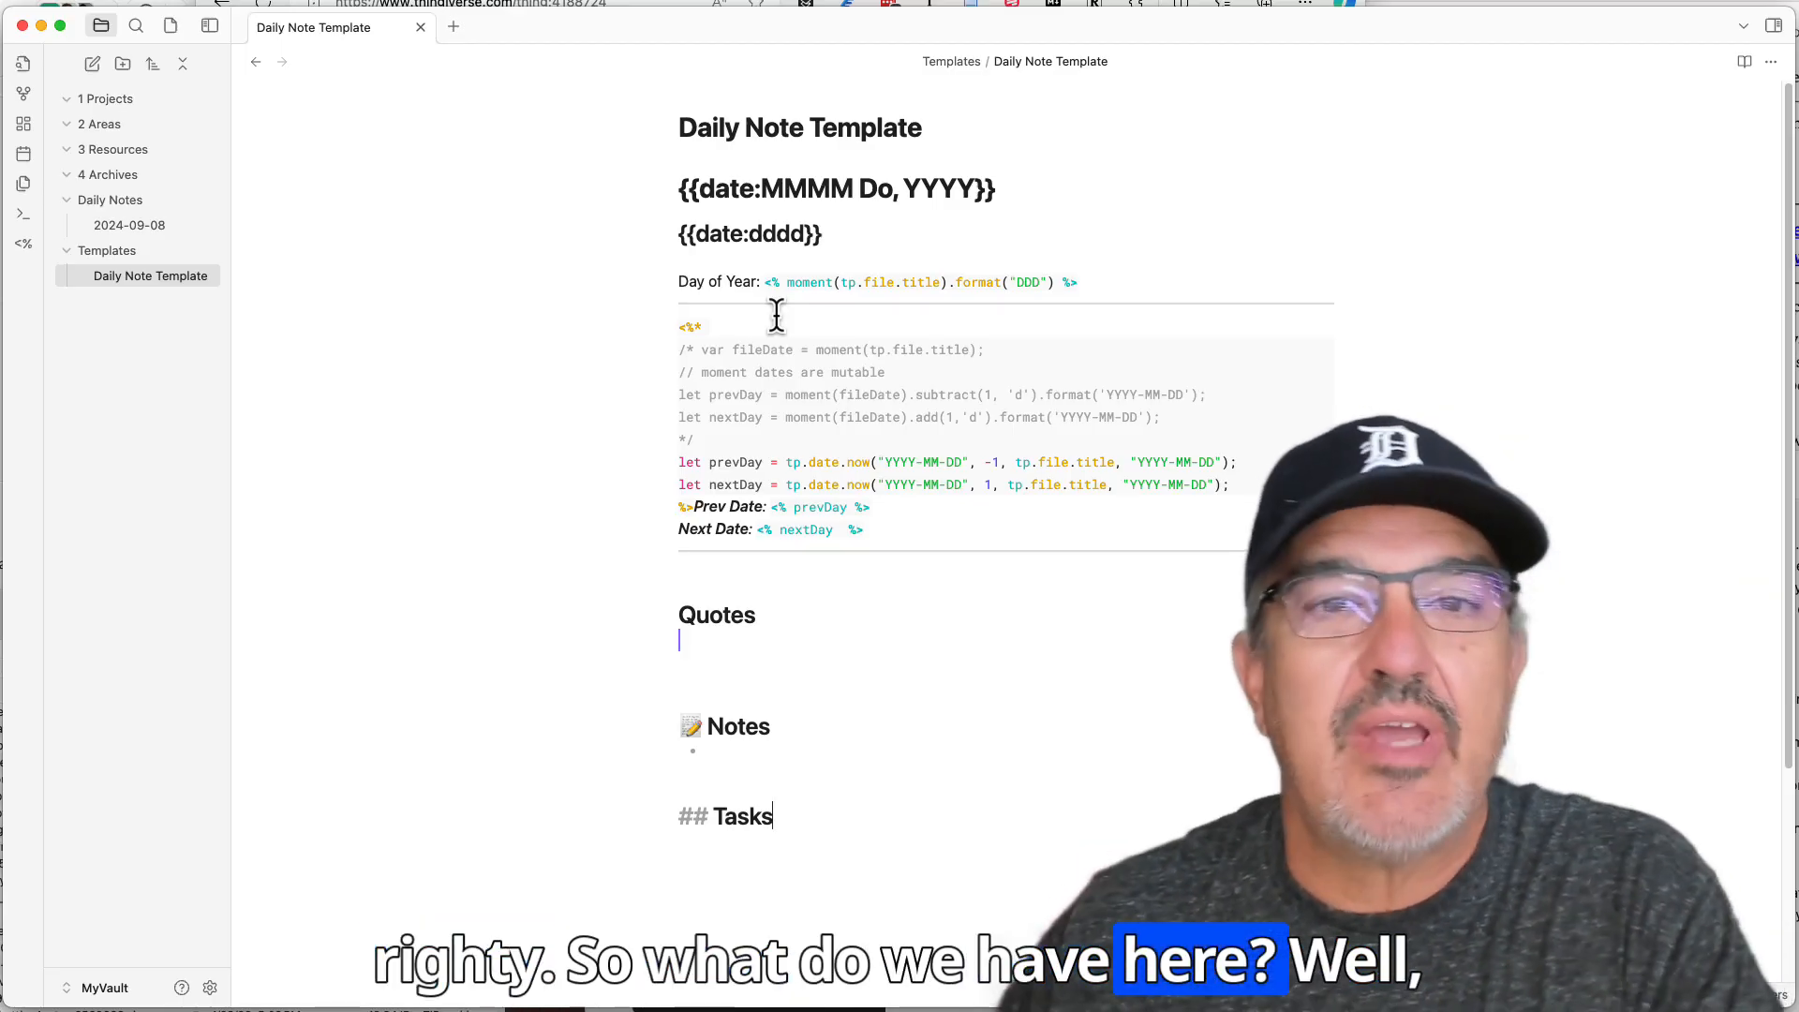
click(728, 282)
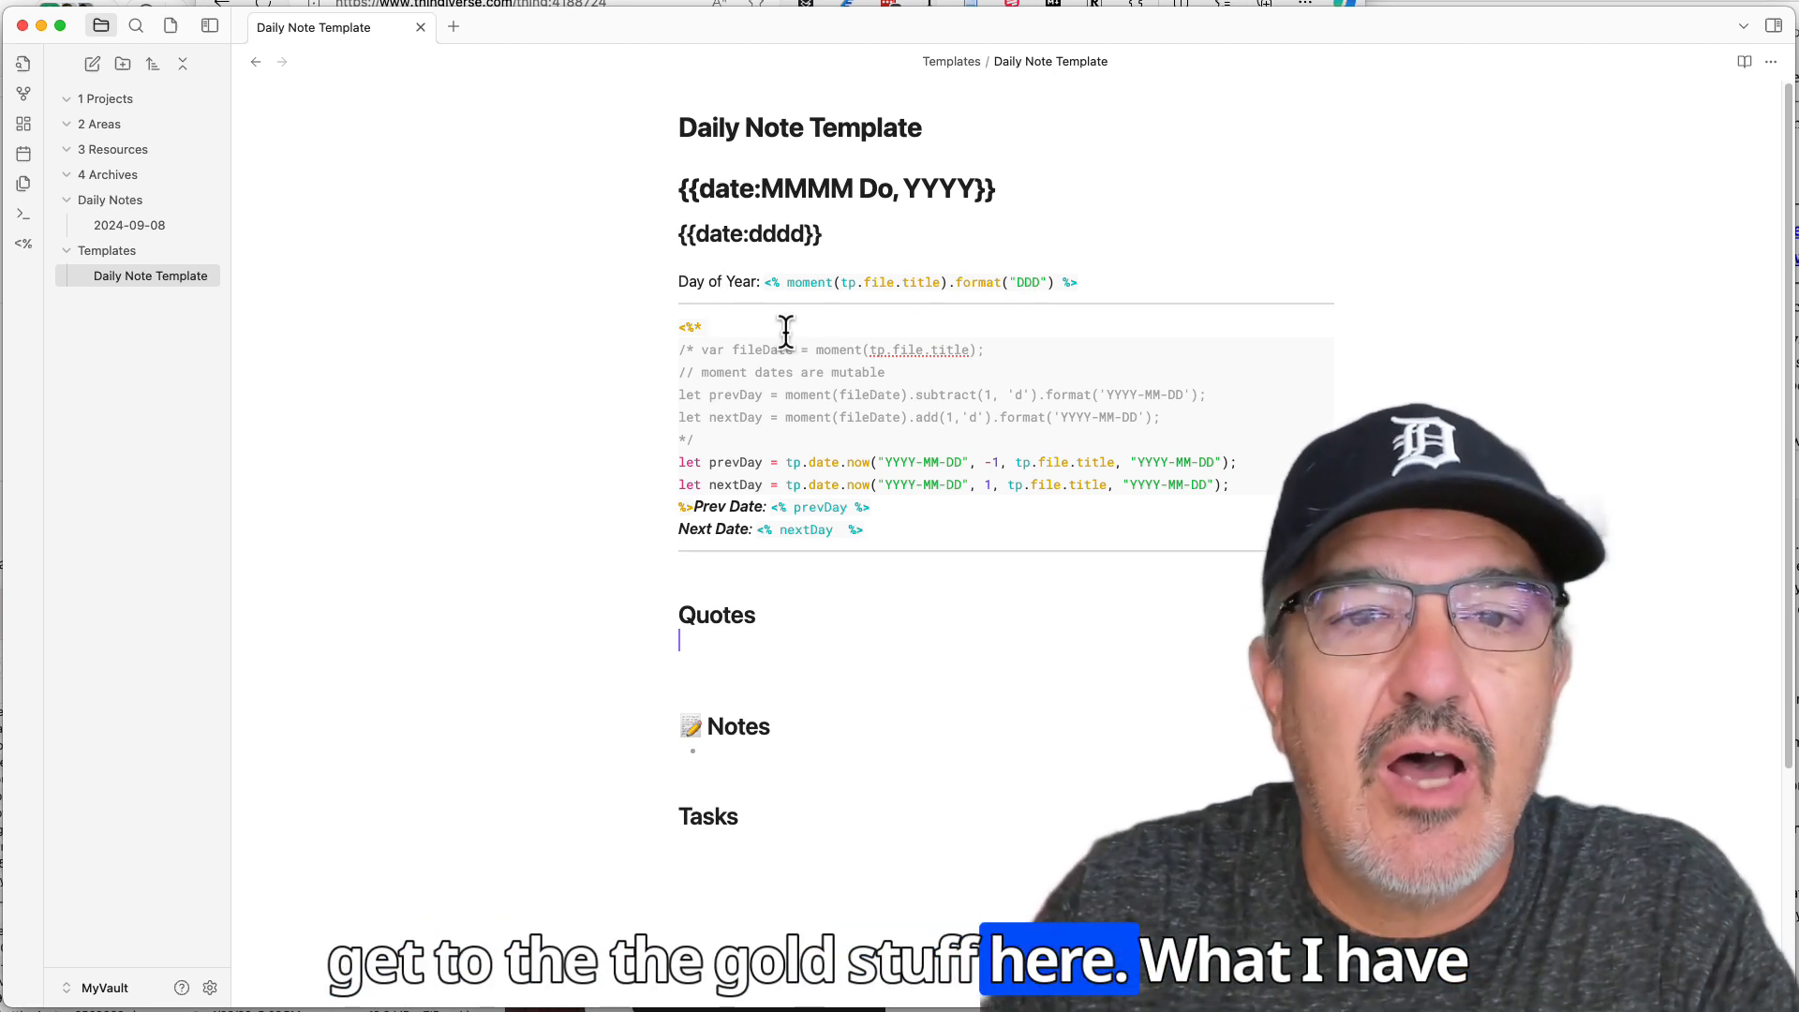
key(Down)
key(Left)
key(Left)
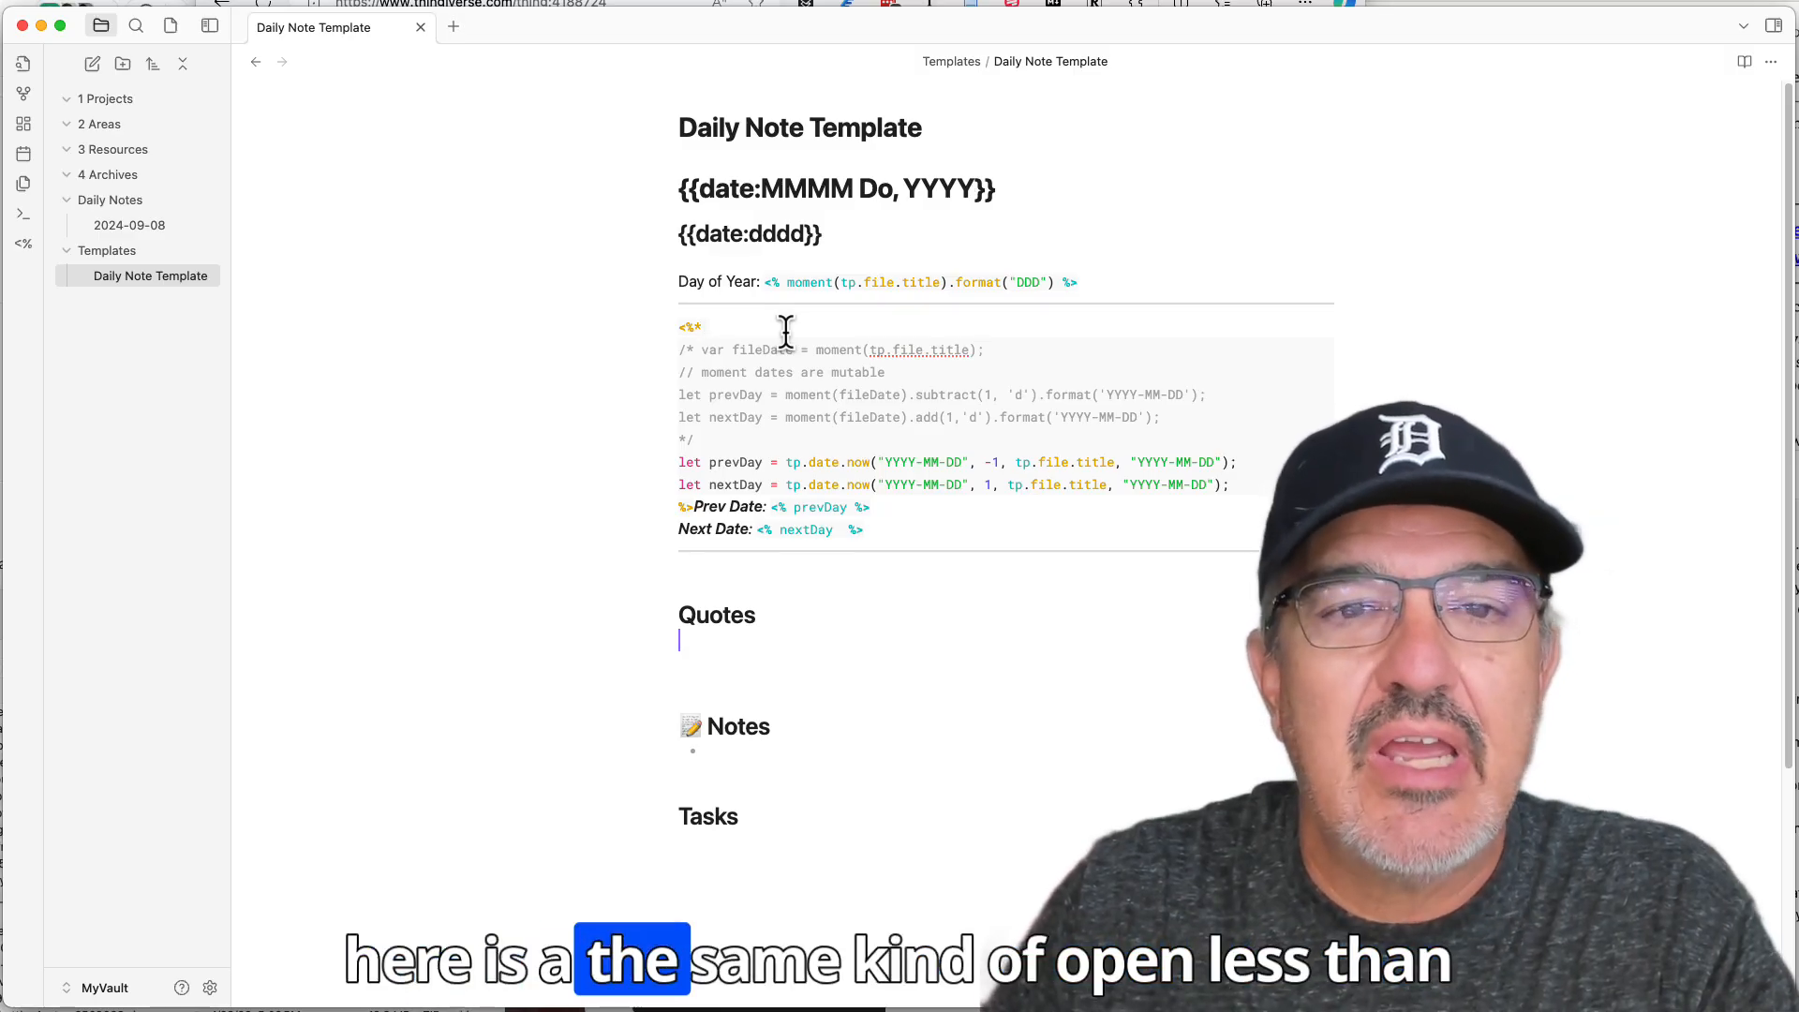
key(Up)
key(Left)
key(Left)
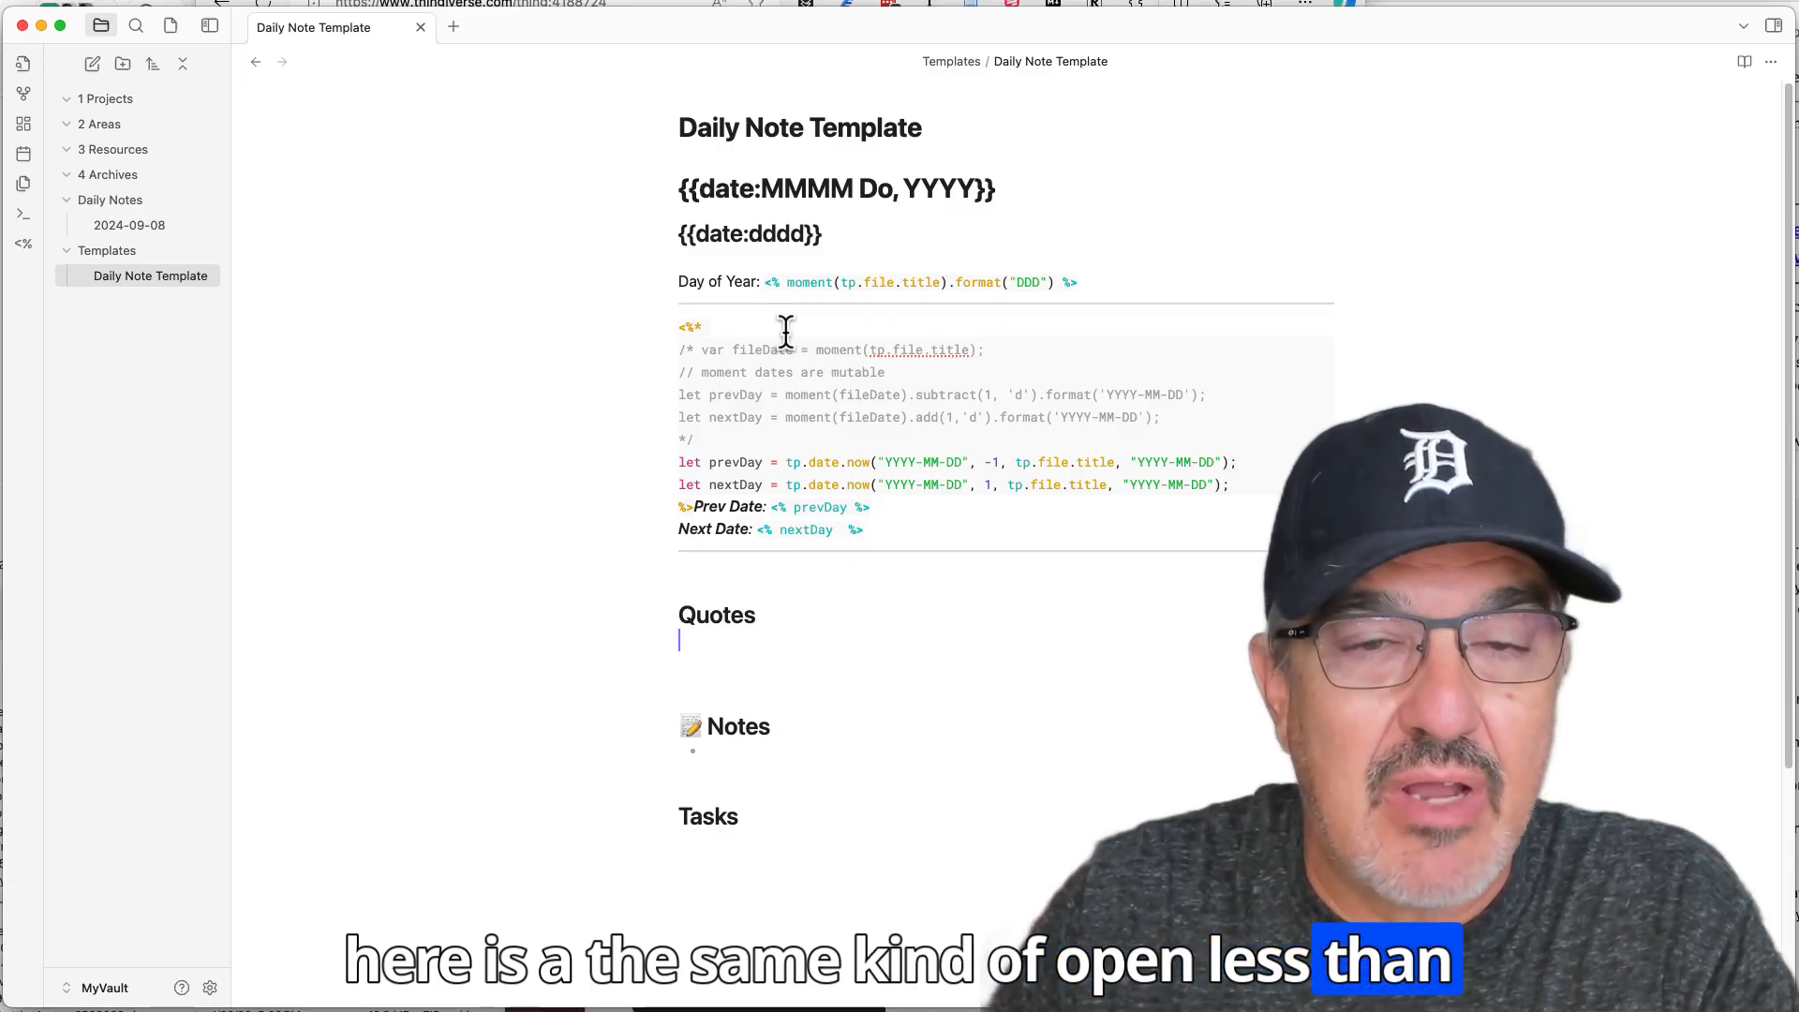
key(Right)
key(Right)
key(Right)
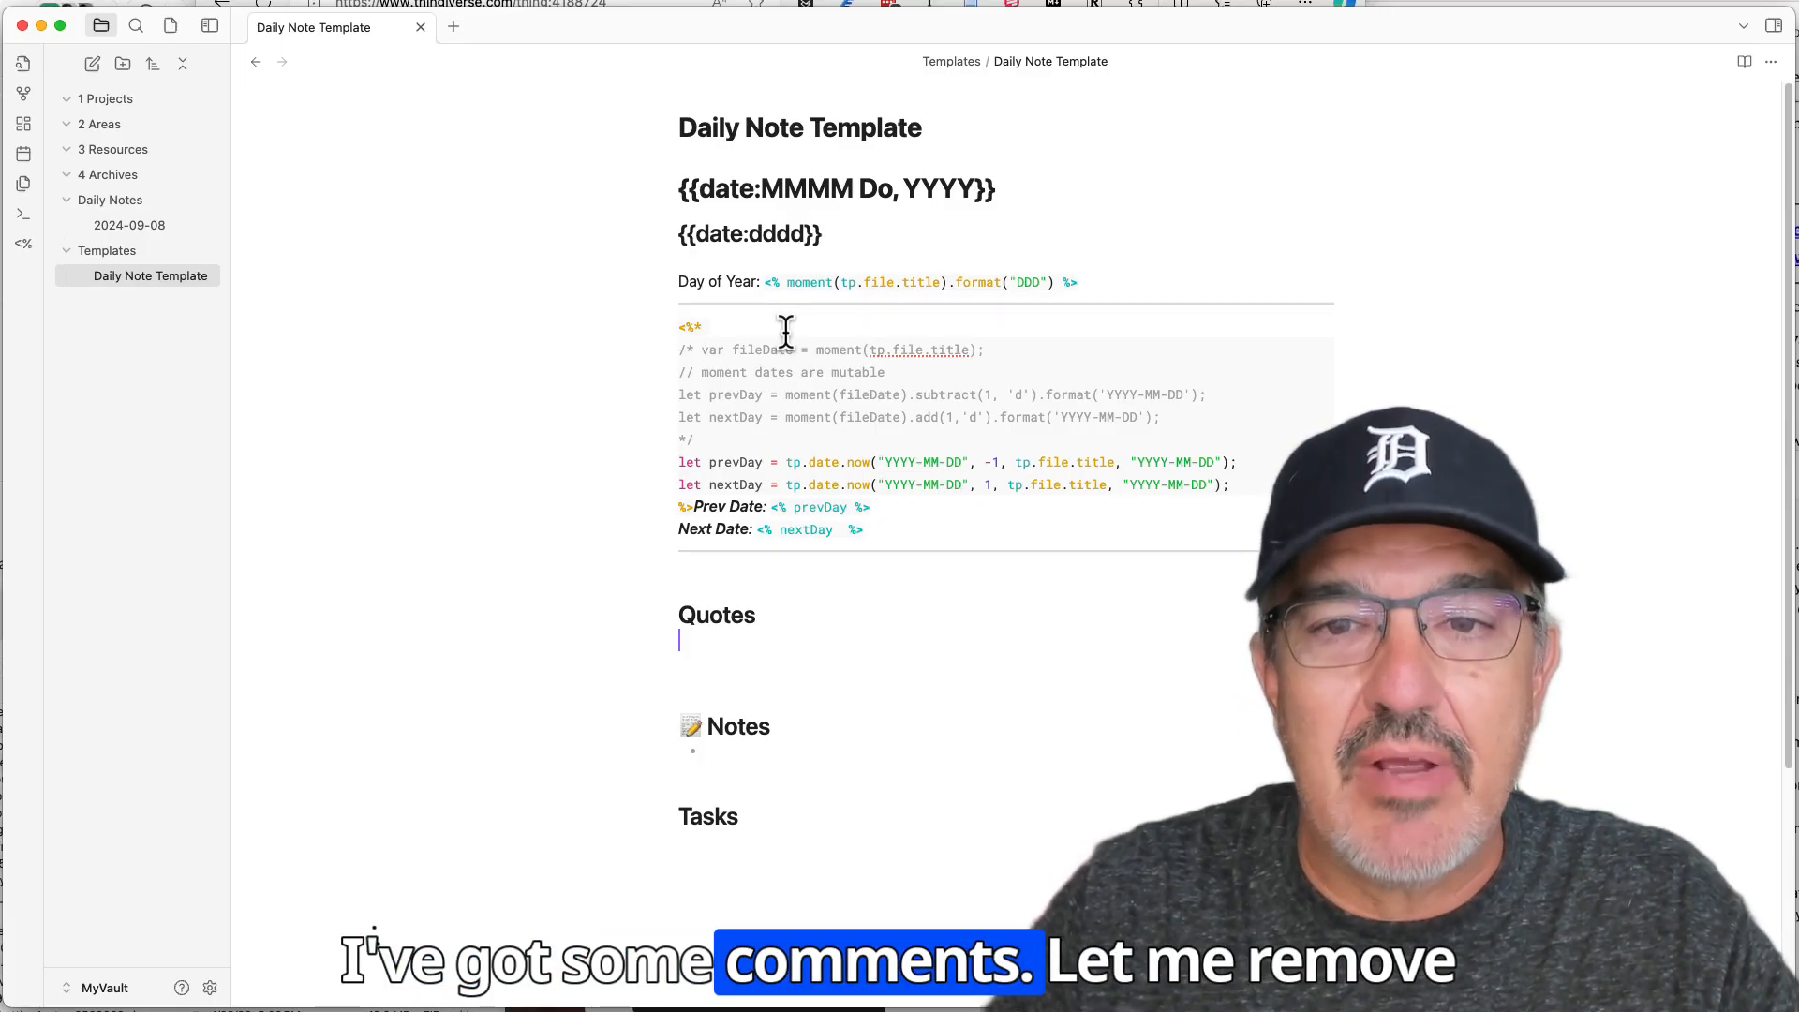
Delete the commented-out lines, from /* var fileDate through */, in the template's date script
key(shift+Up)
key(shift+Up)
key(shift+Up)
key(shift+Up)
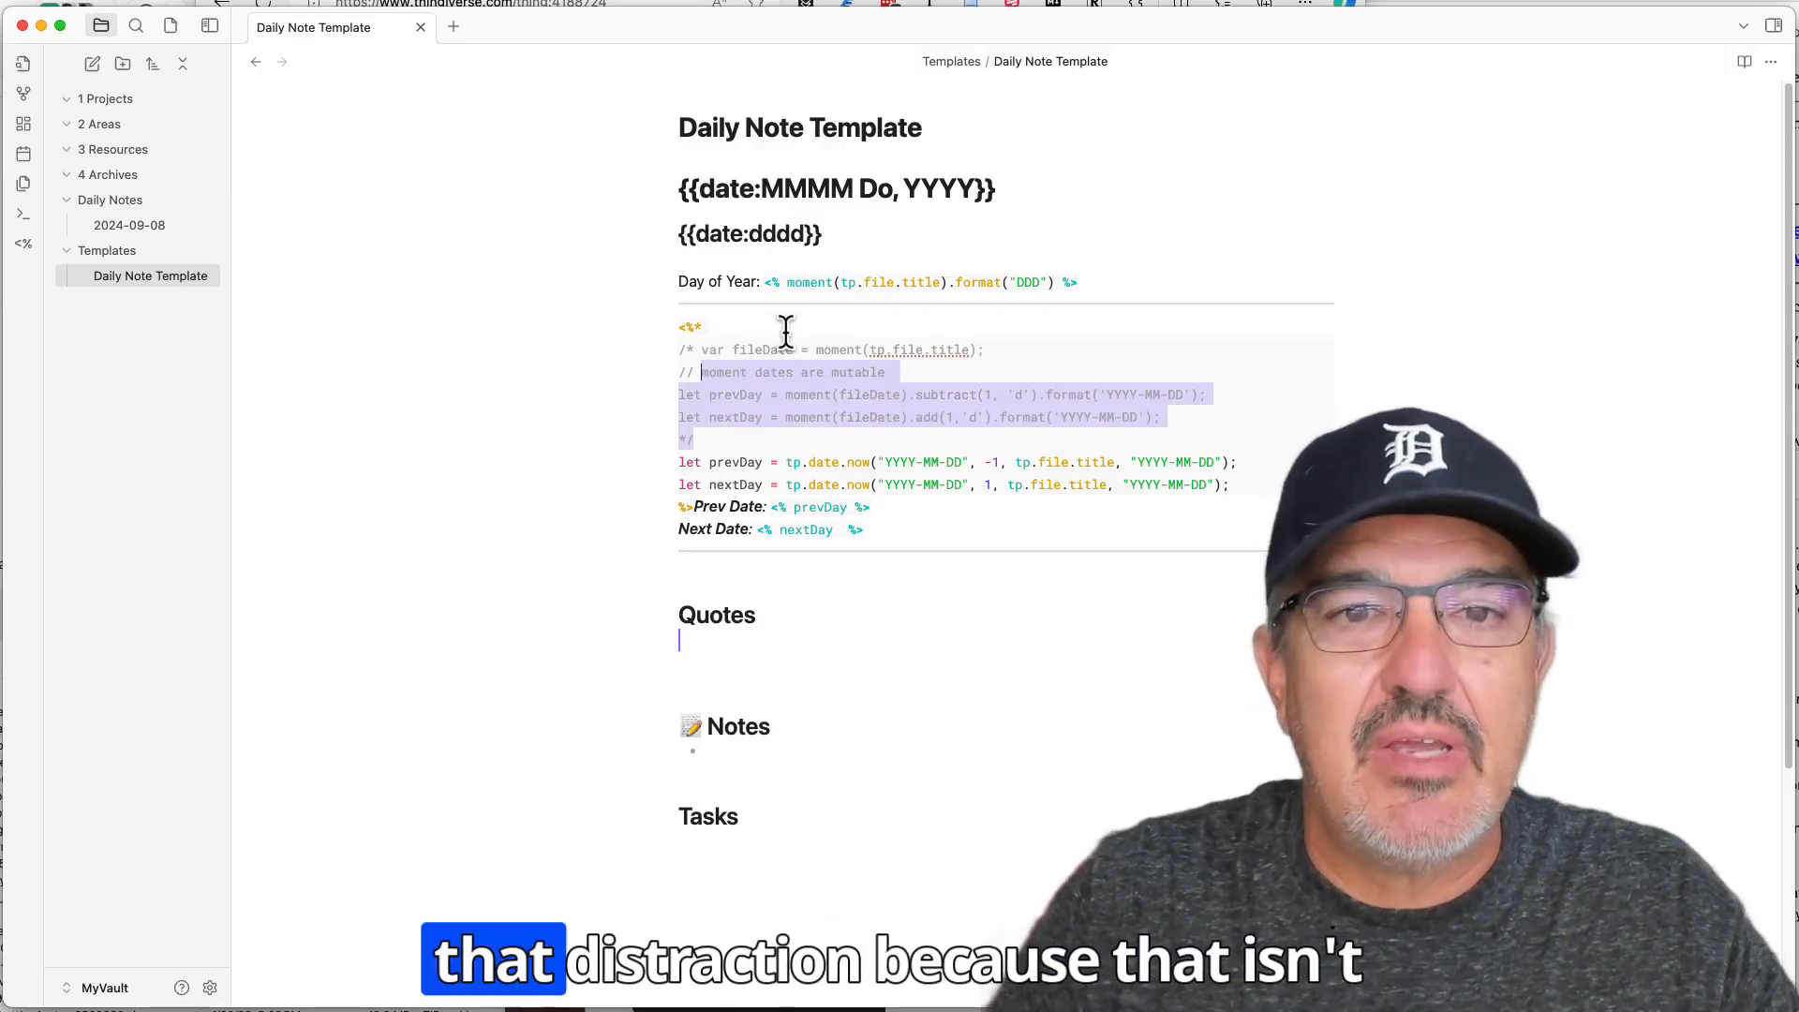
key(shift+Left)
key(shift+Left)
key(BackSpace)
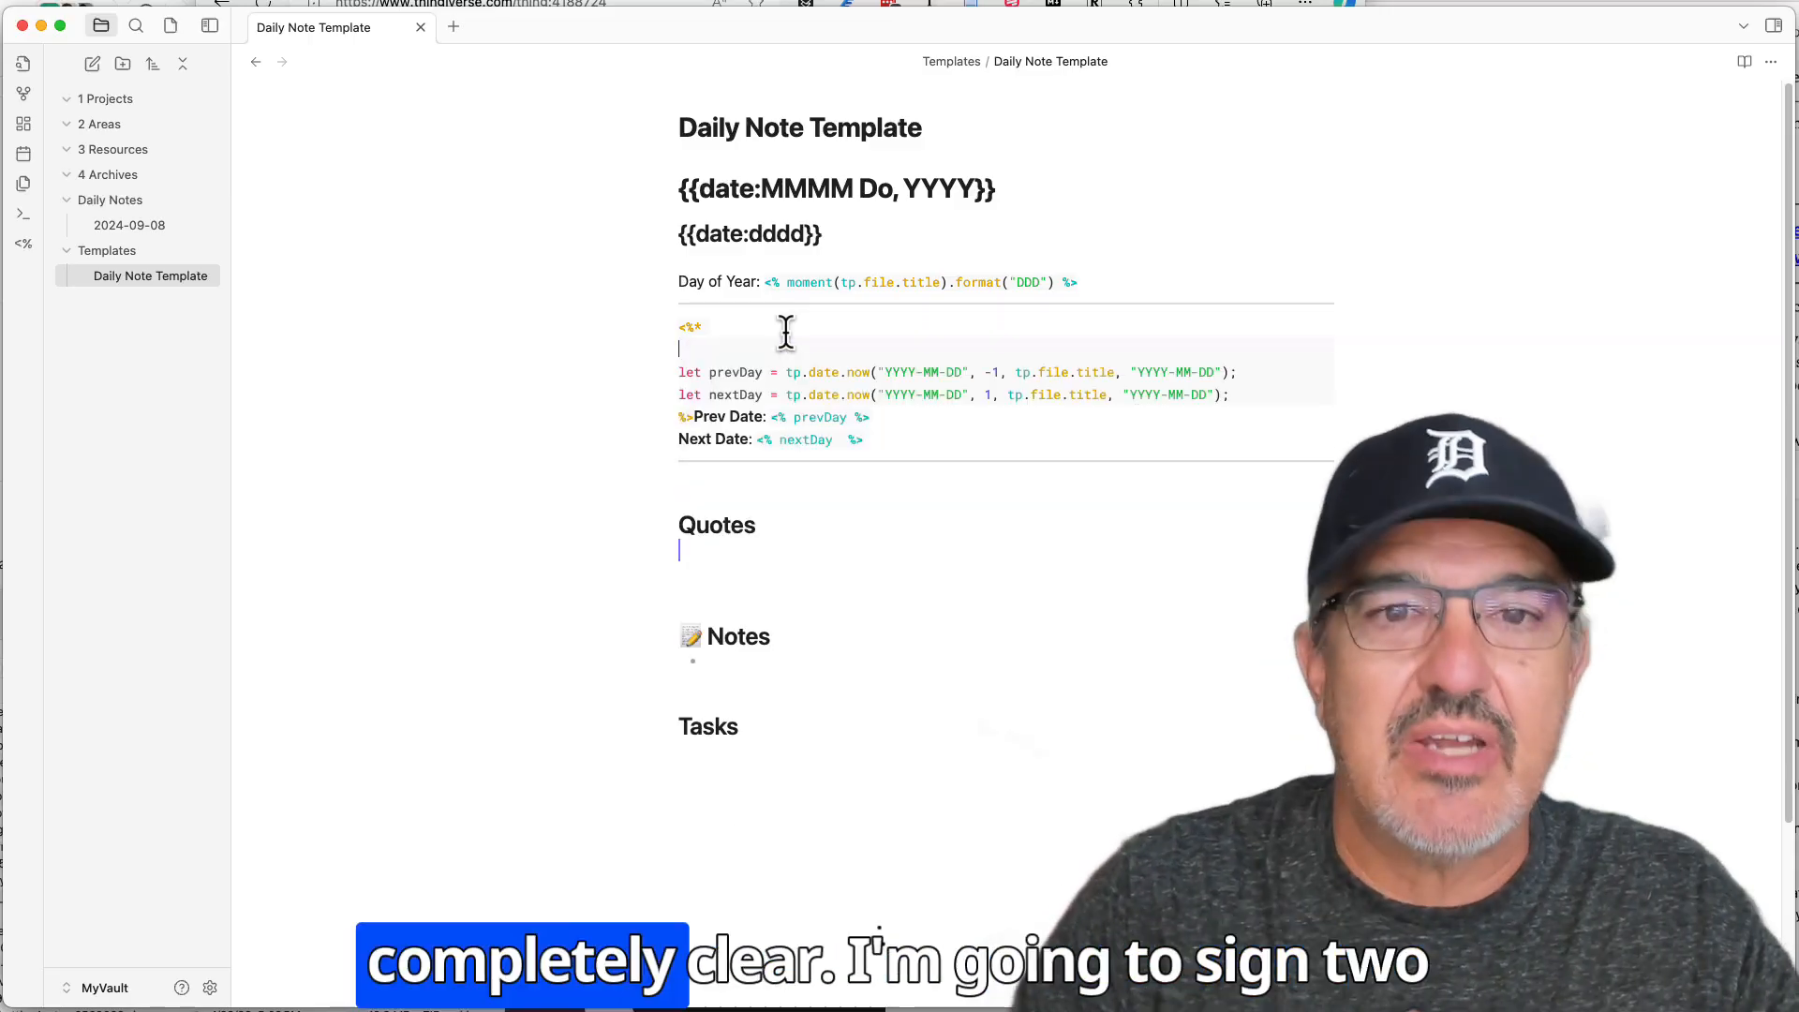
Remove the empty line above the prevDay declaration in the template's date script
key(Delete)
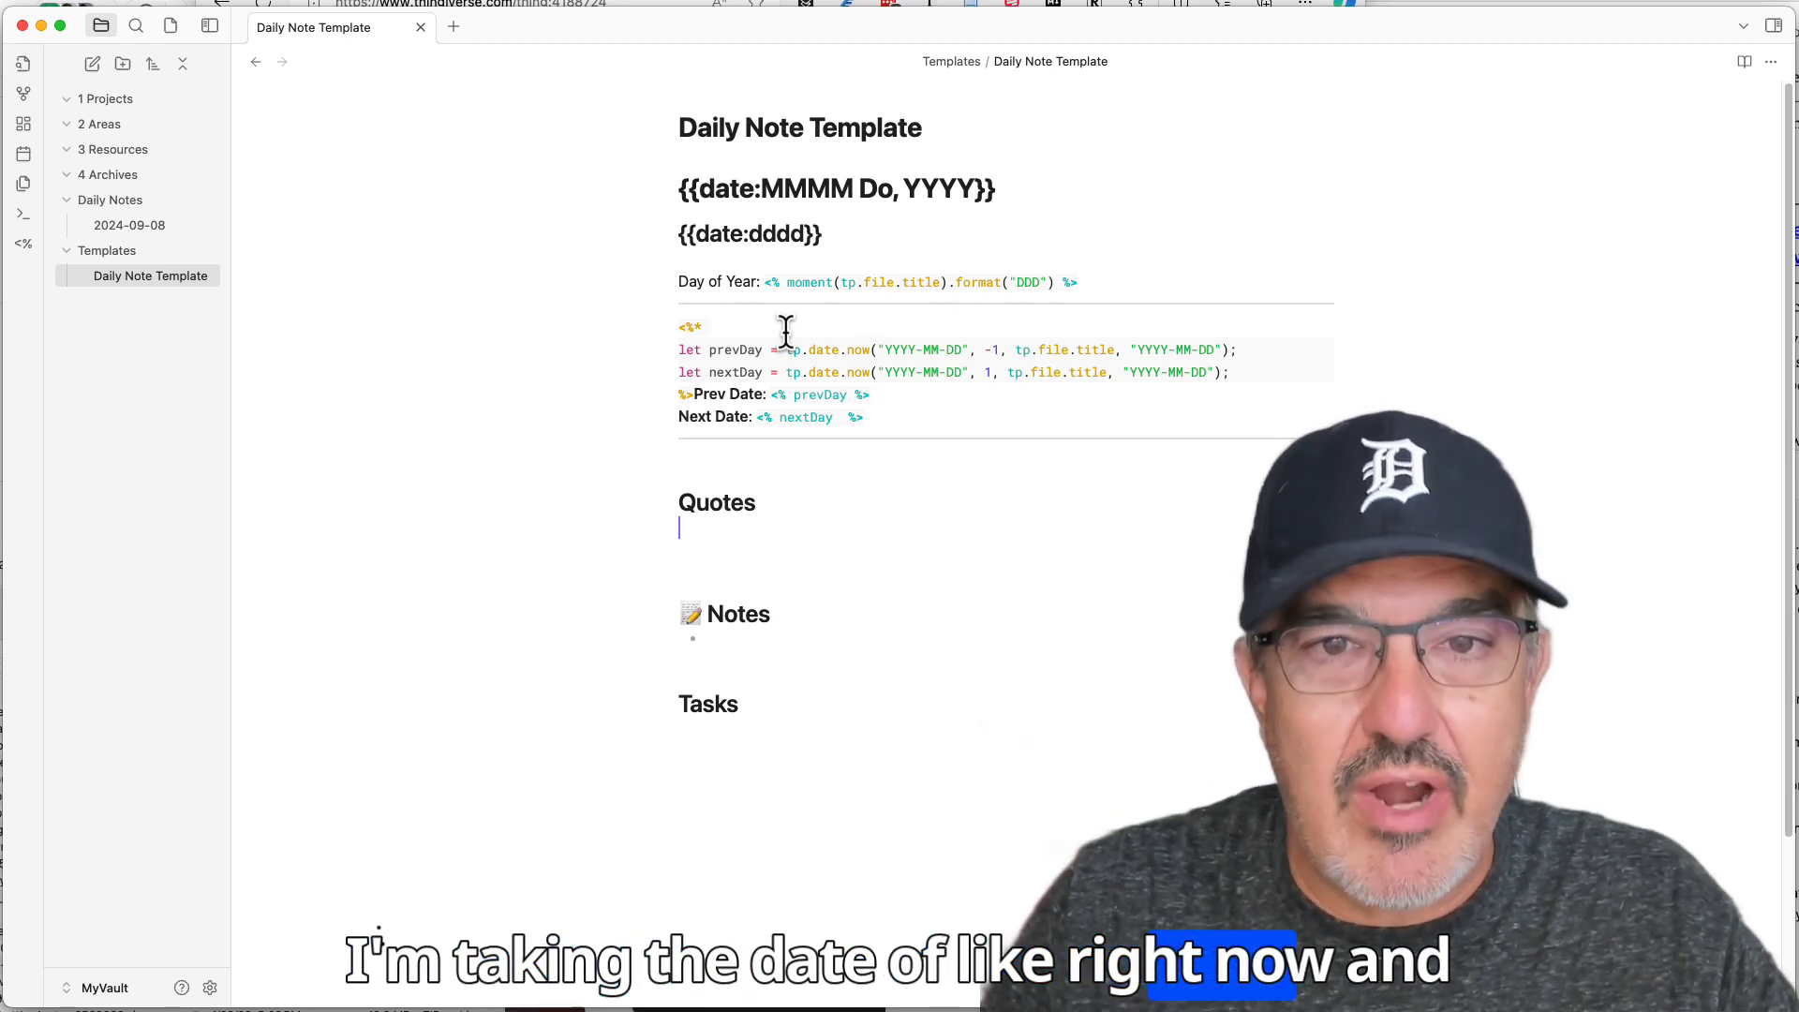
Examine the arguments of the prevDay date expression and the Prev Date output line in the template
key(Right)
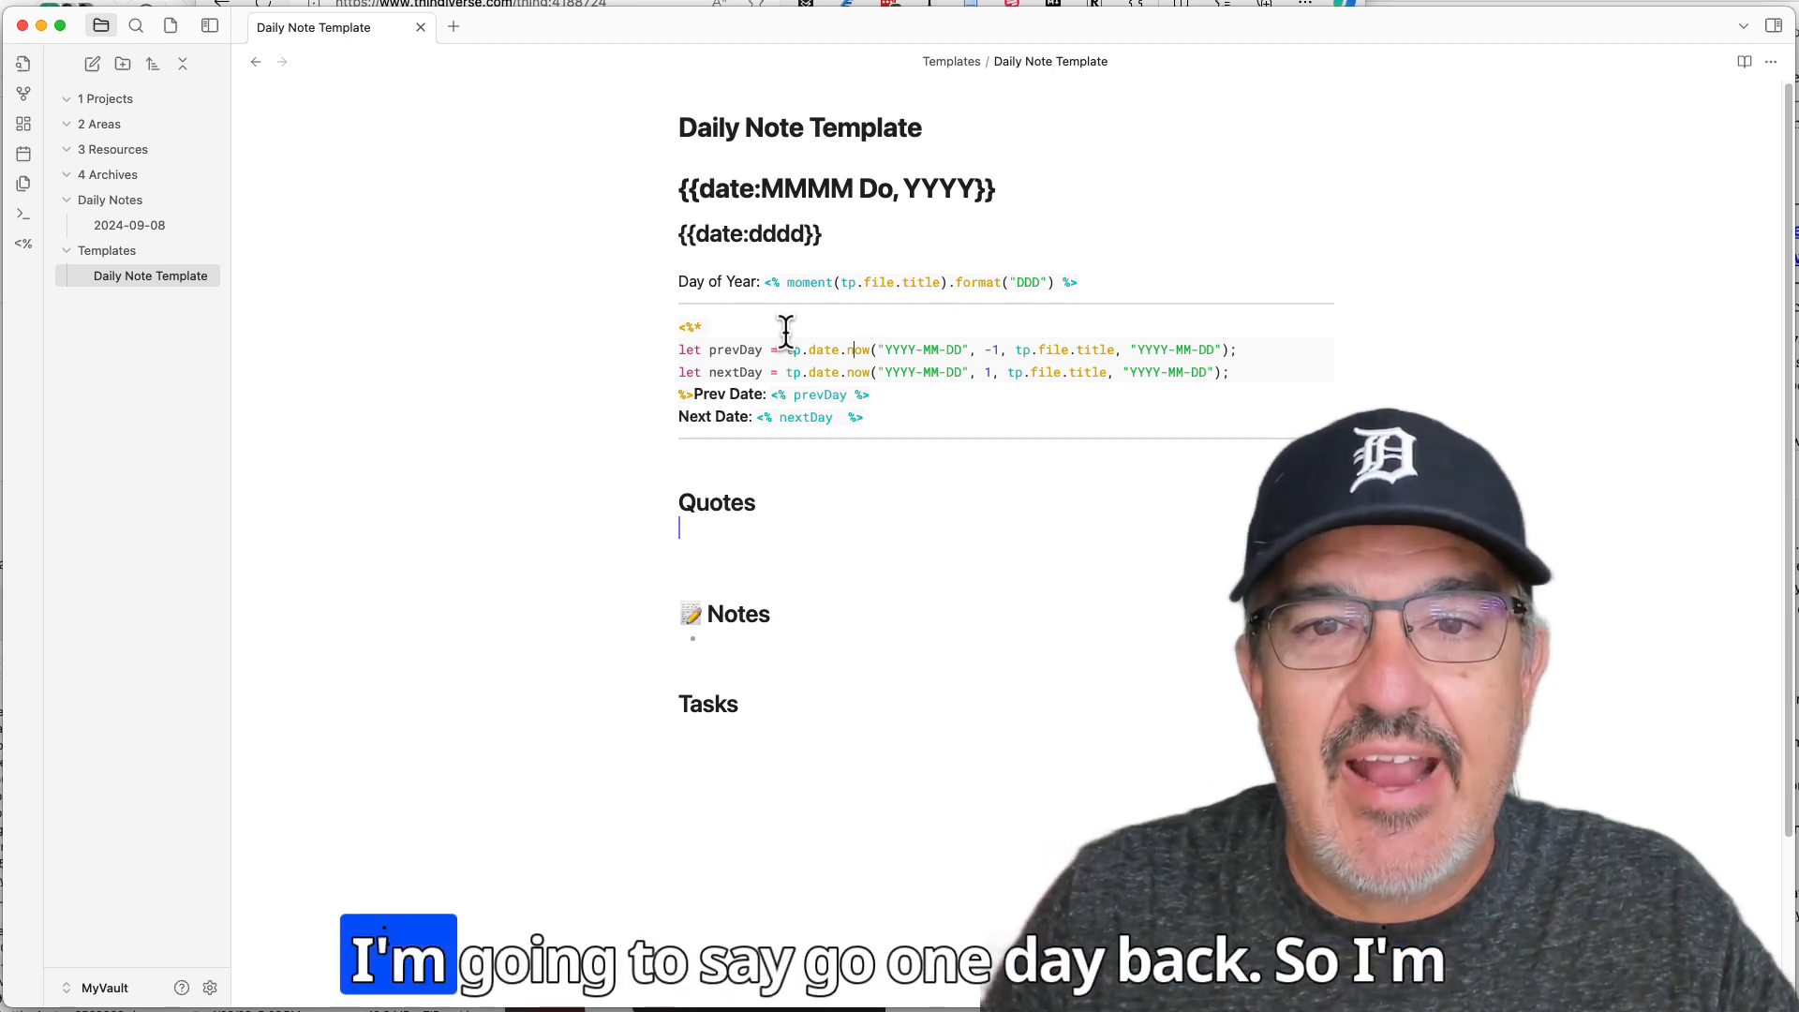
key(Right)
key(Right)
key(Right)
key(Right)
key(Right)
key(Right)
key(Right)
key(Right)
key(Right)
key(Right)
key(Right)
key(Right)
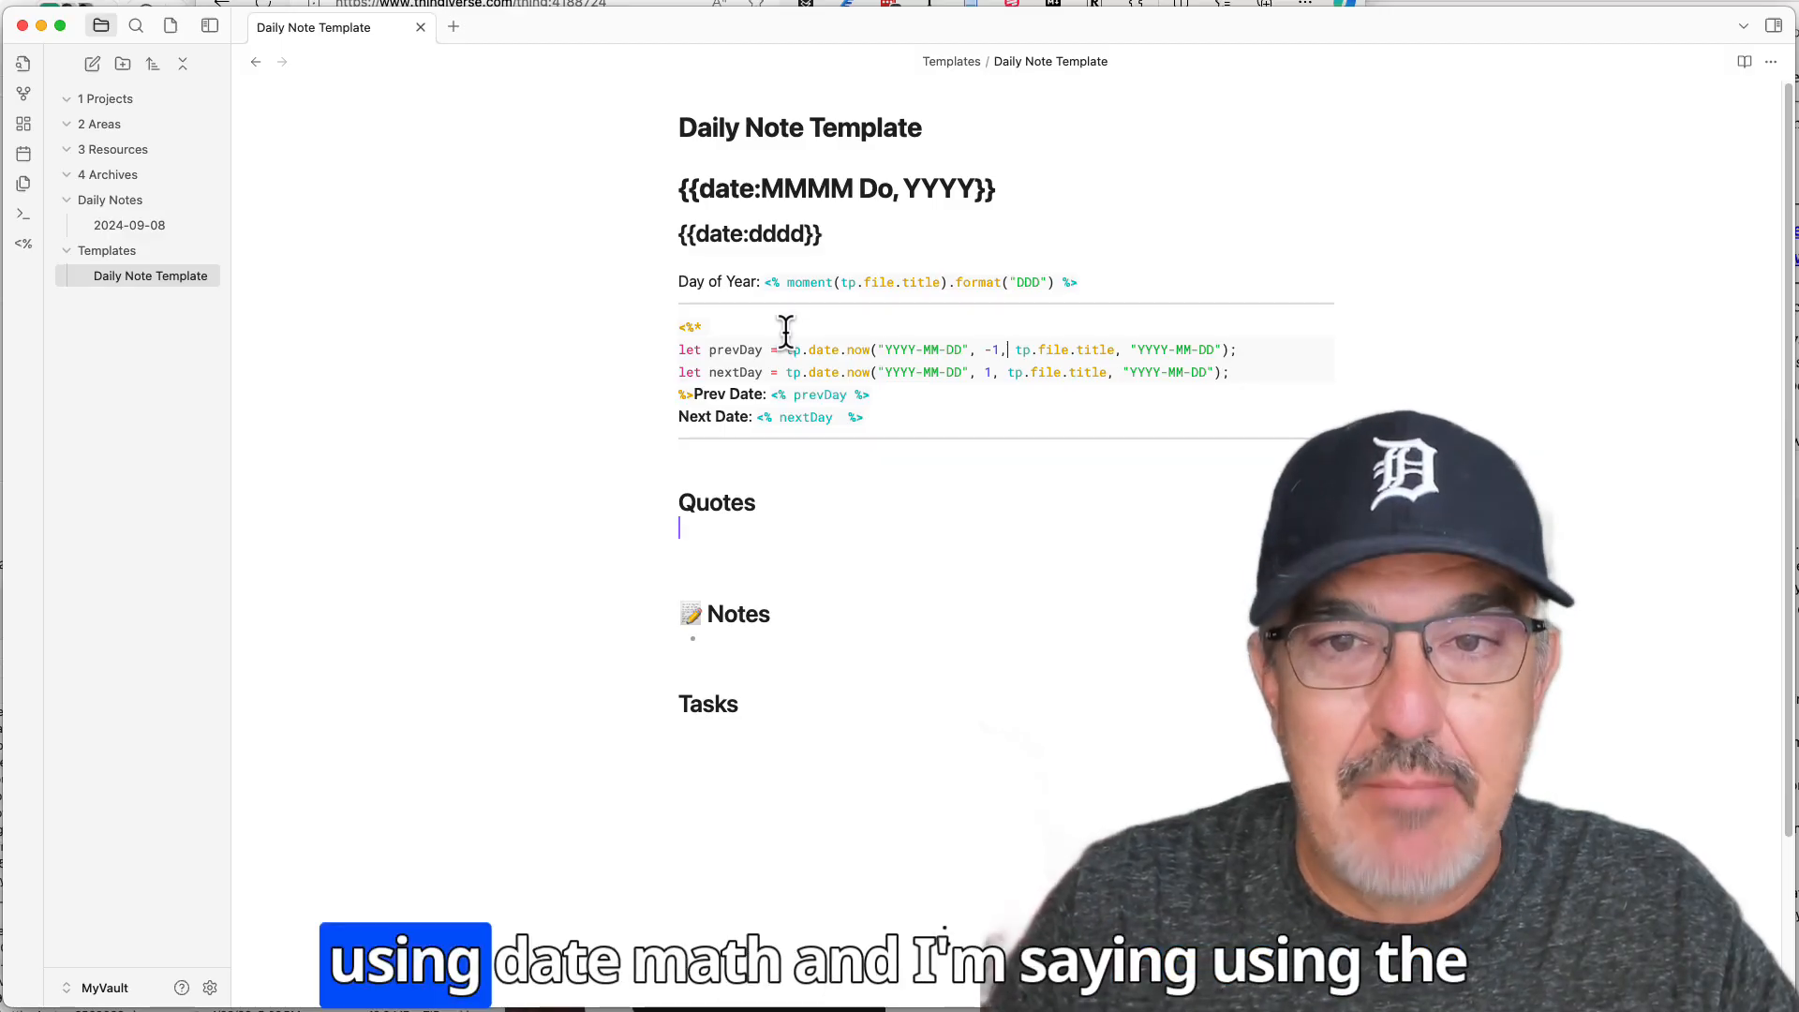
key(Right)
key(Right)
key(Right)
key(Right)
key(Right)
key(Right)
key(Right)
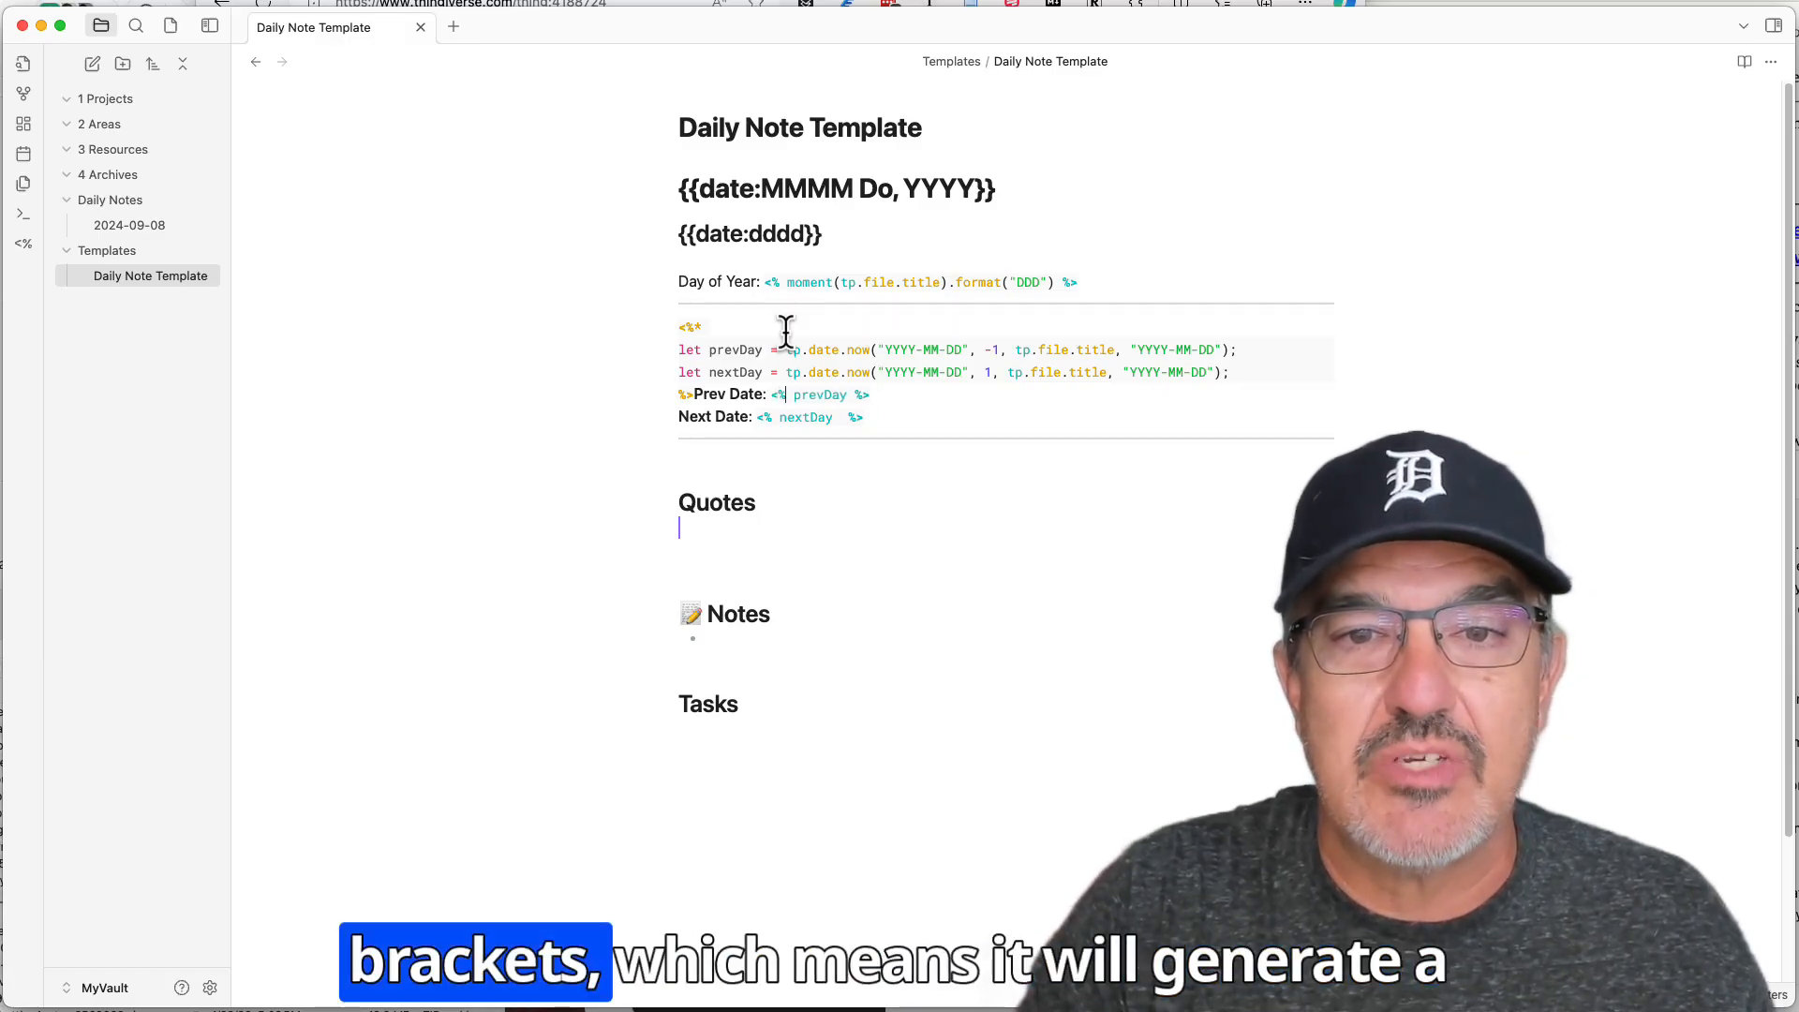
Add an empty line below the Tasks heading at the end of Daily Note Template
key(Down)
key(Down)
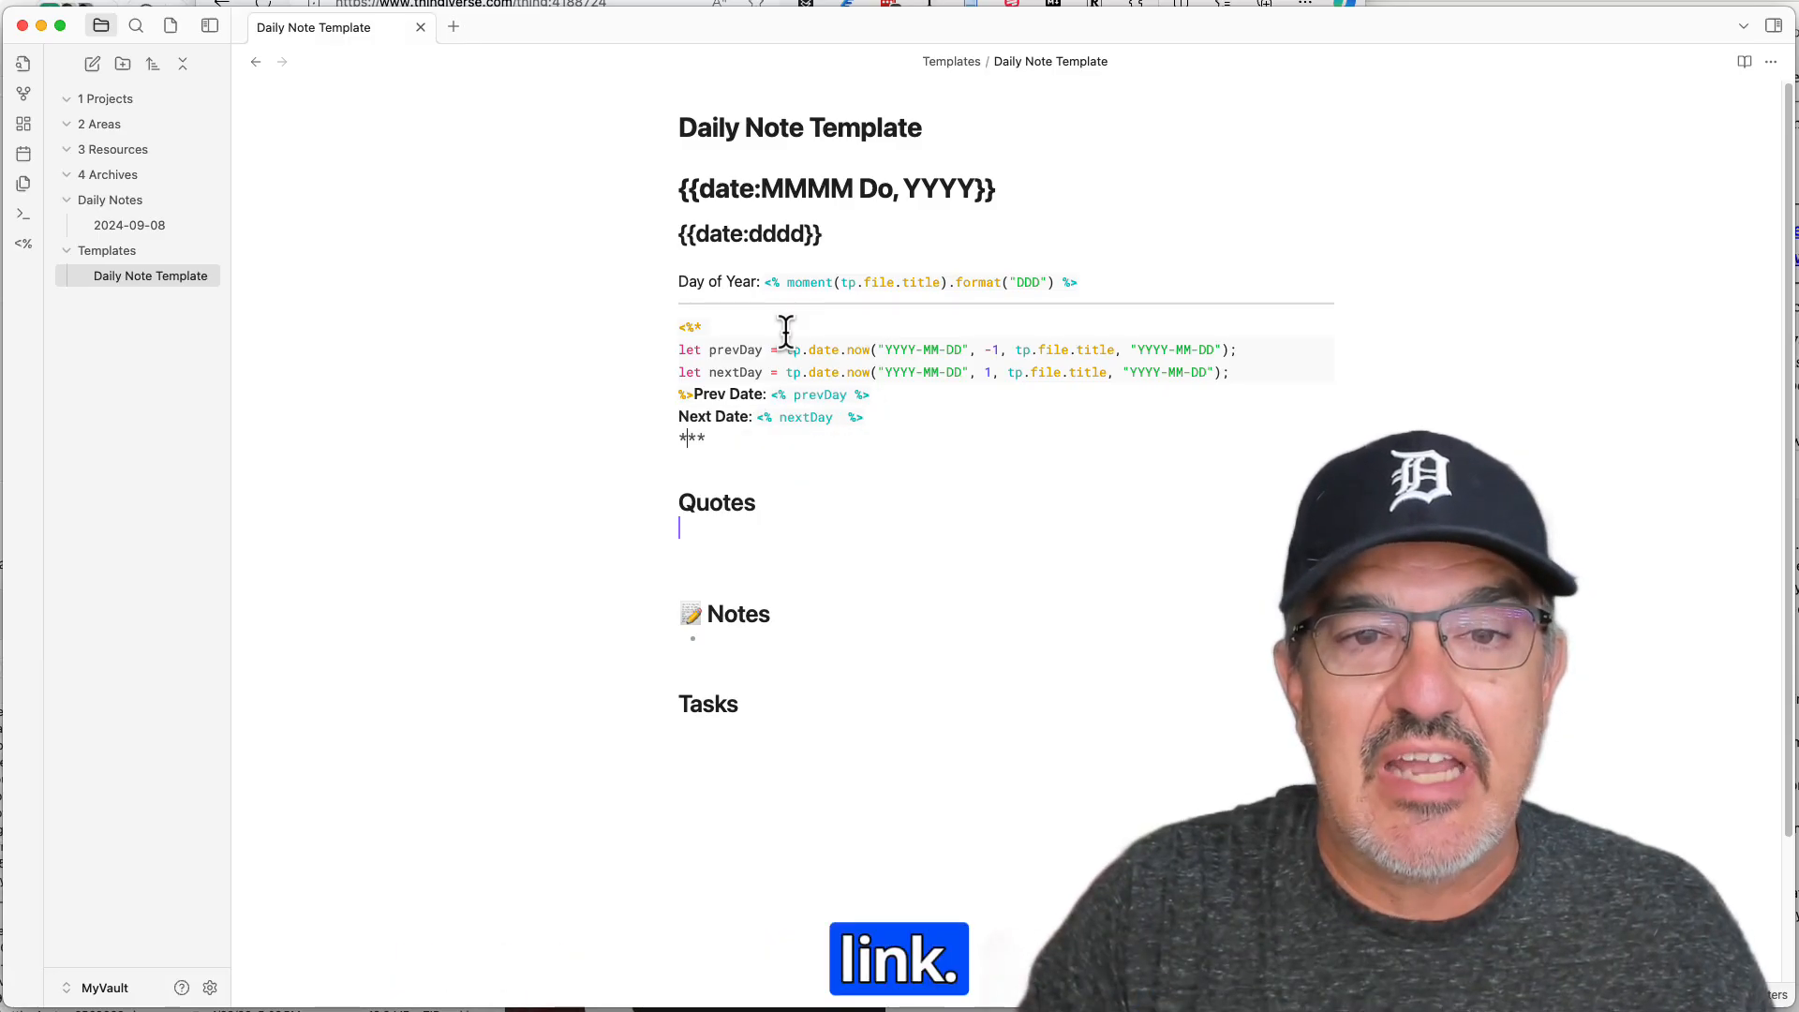
key(Down)
key(Down)
key(Down)
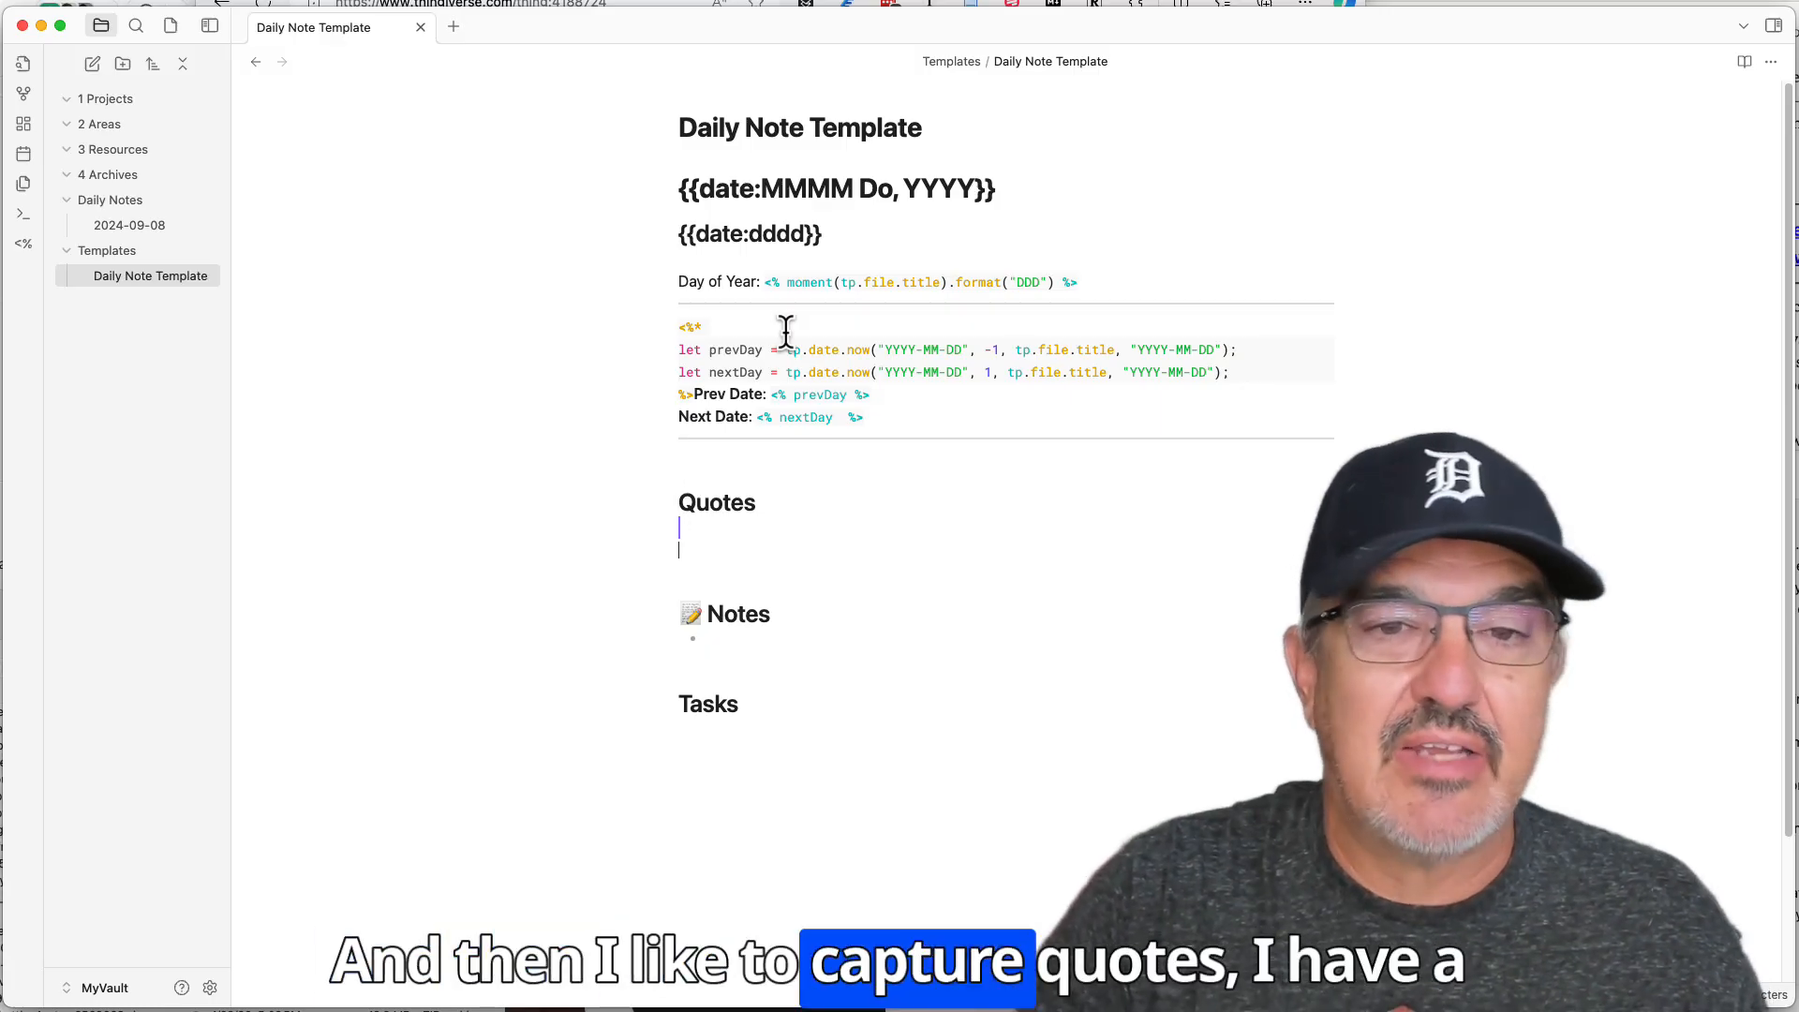
key(Down)
key(Down)
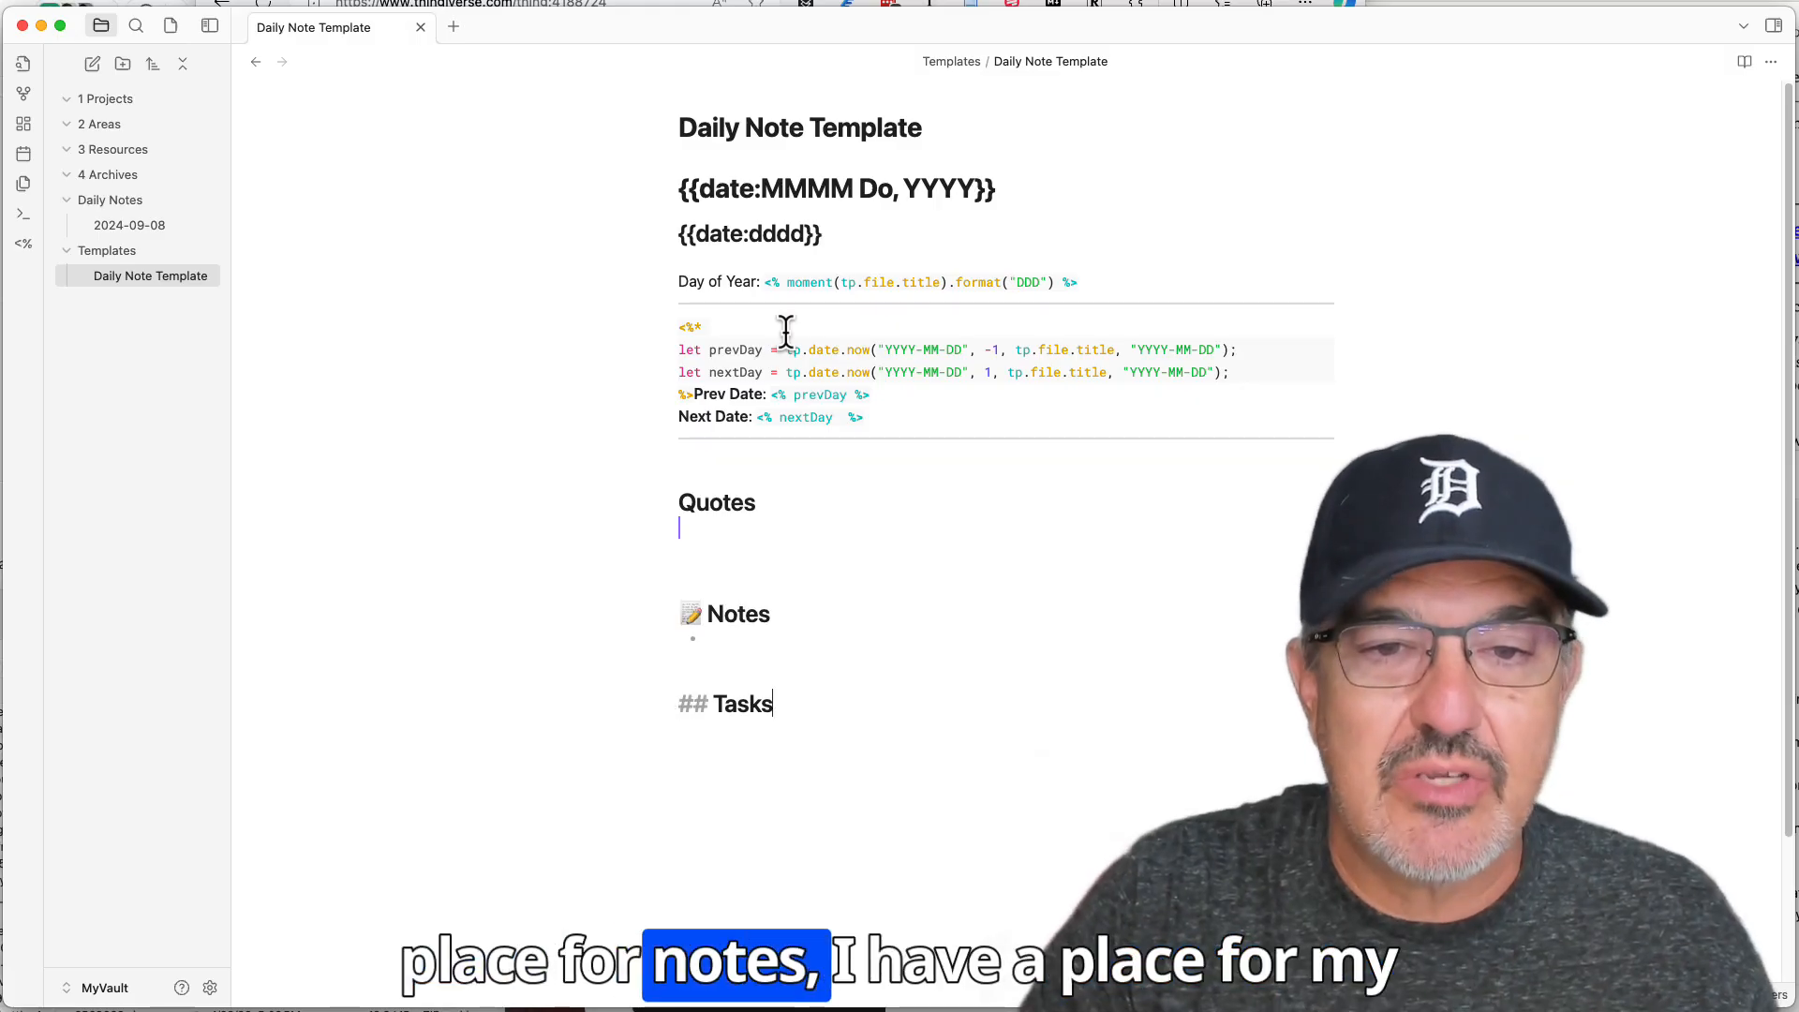
key(Return)
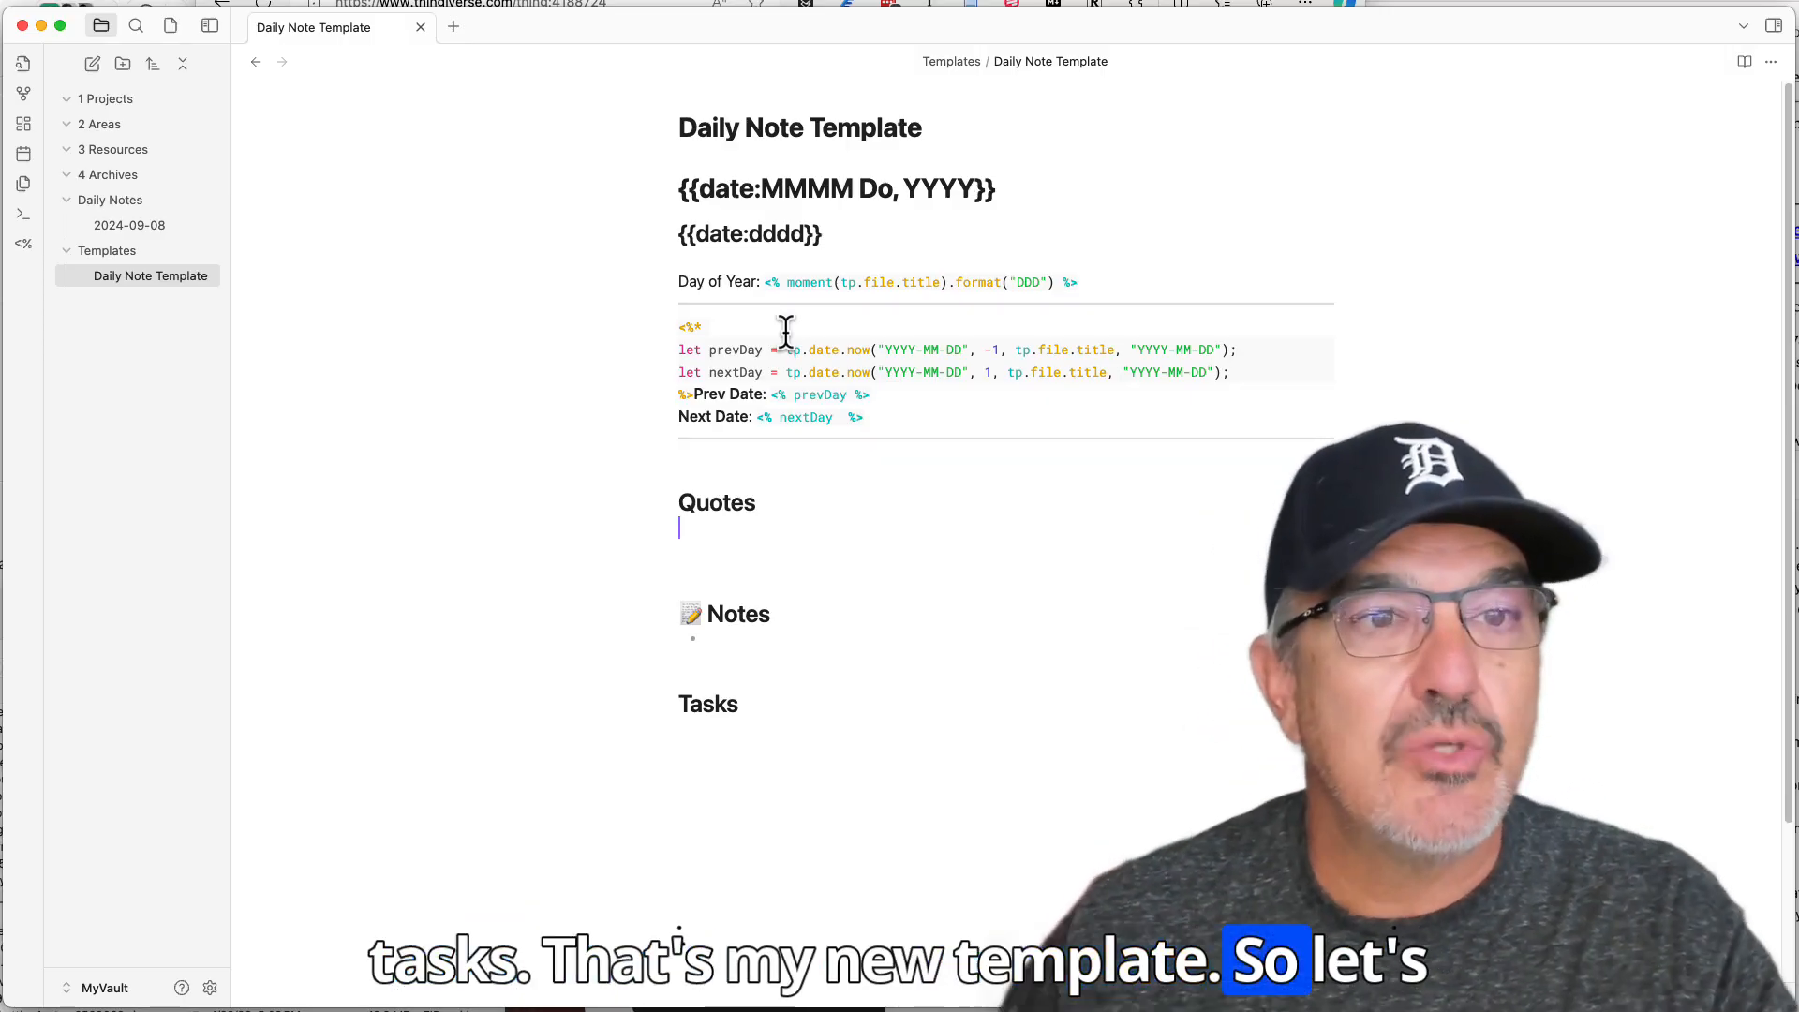
Delete the 2024-09-08 daily note and recreate it from the updated template
click(105, 219)
right_click(105, 219)
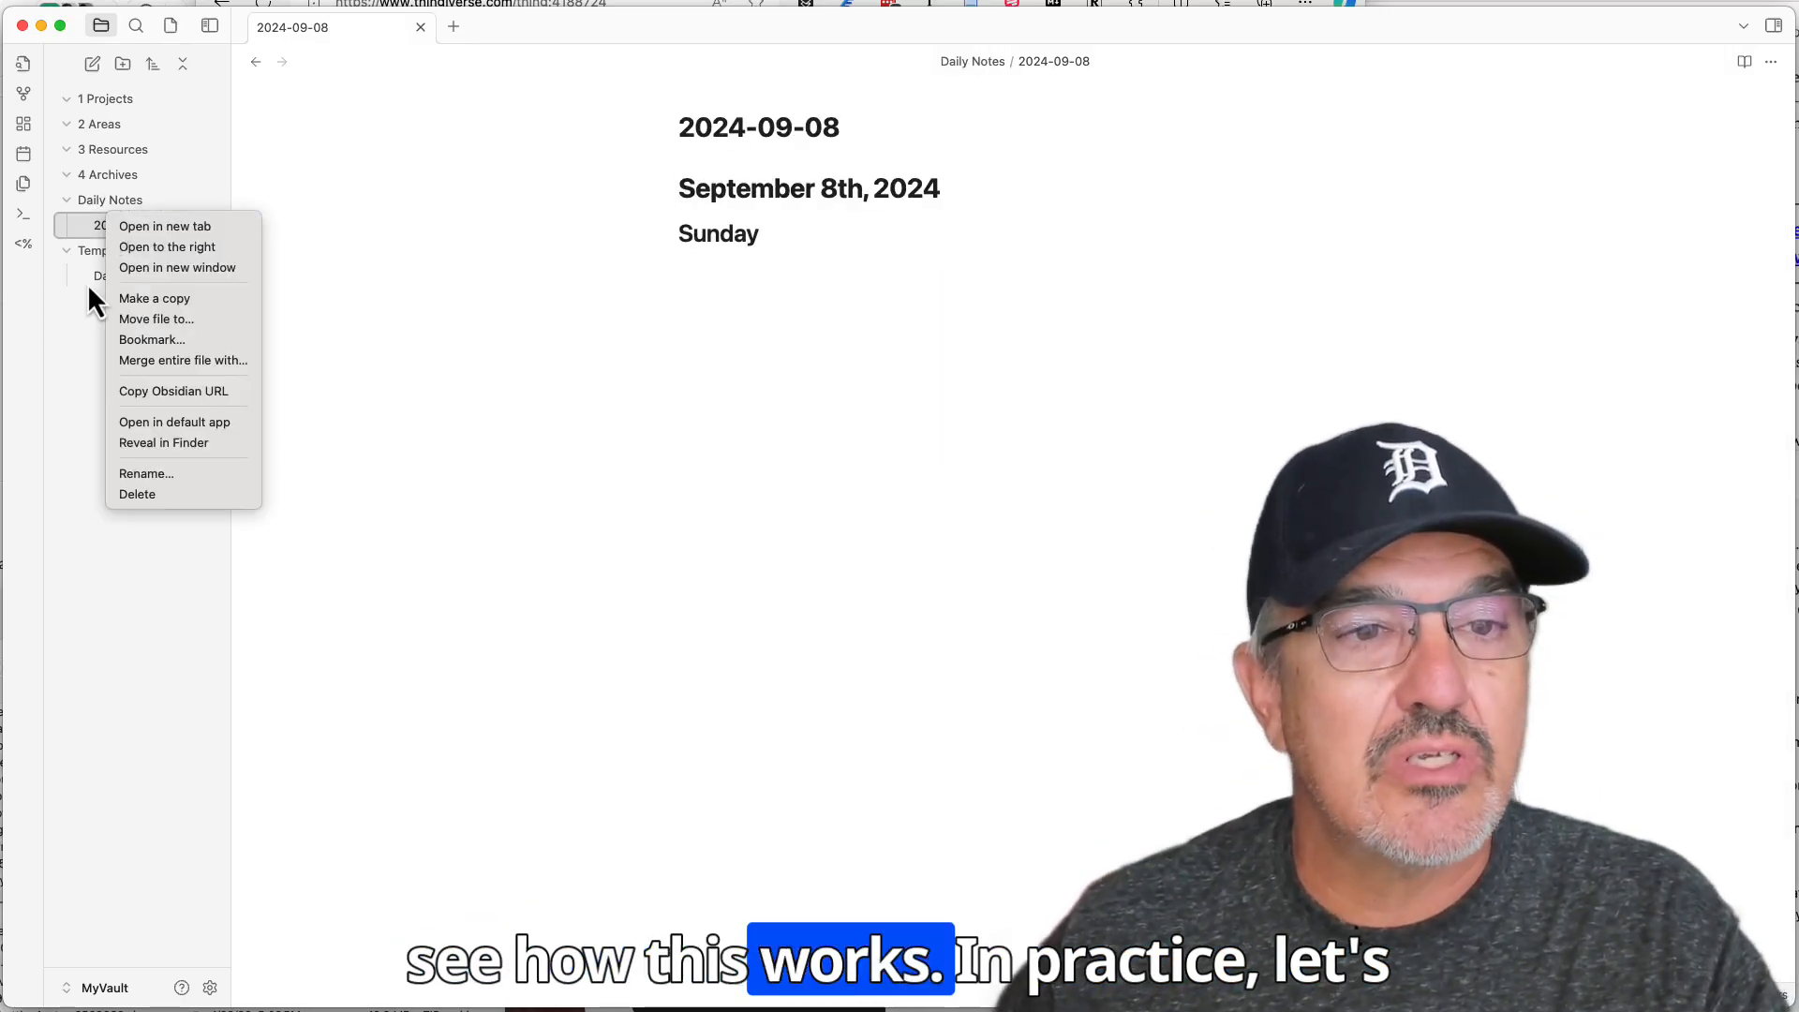
click(128, 506)
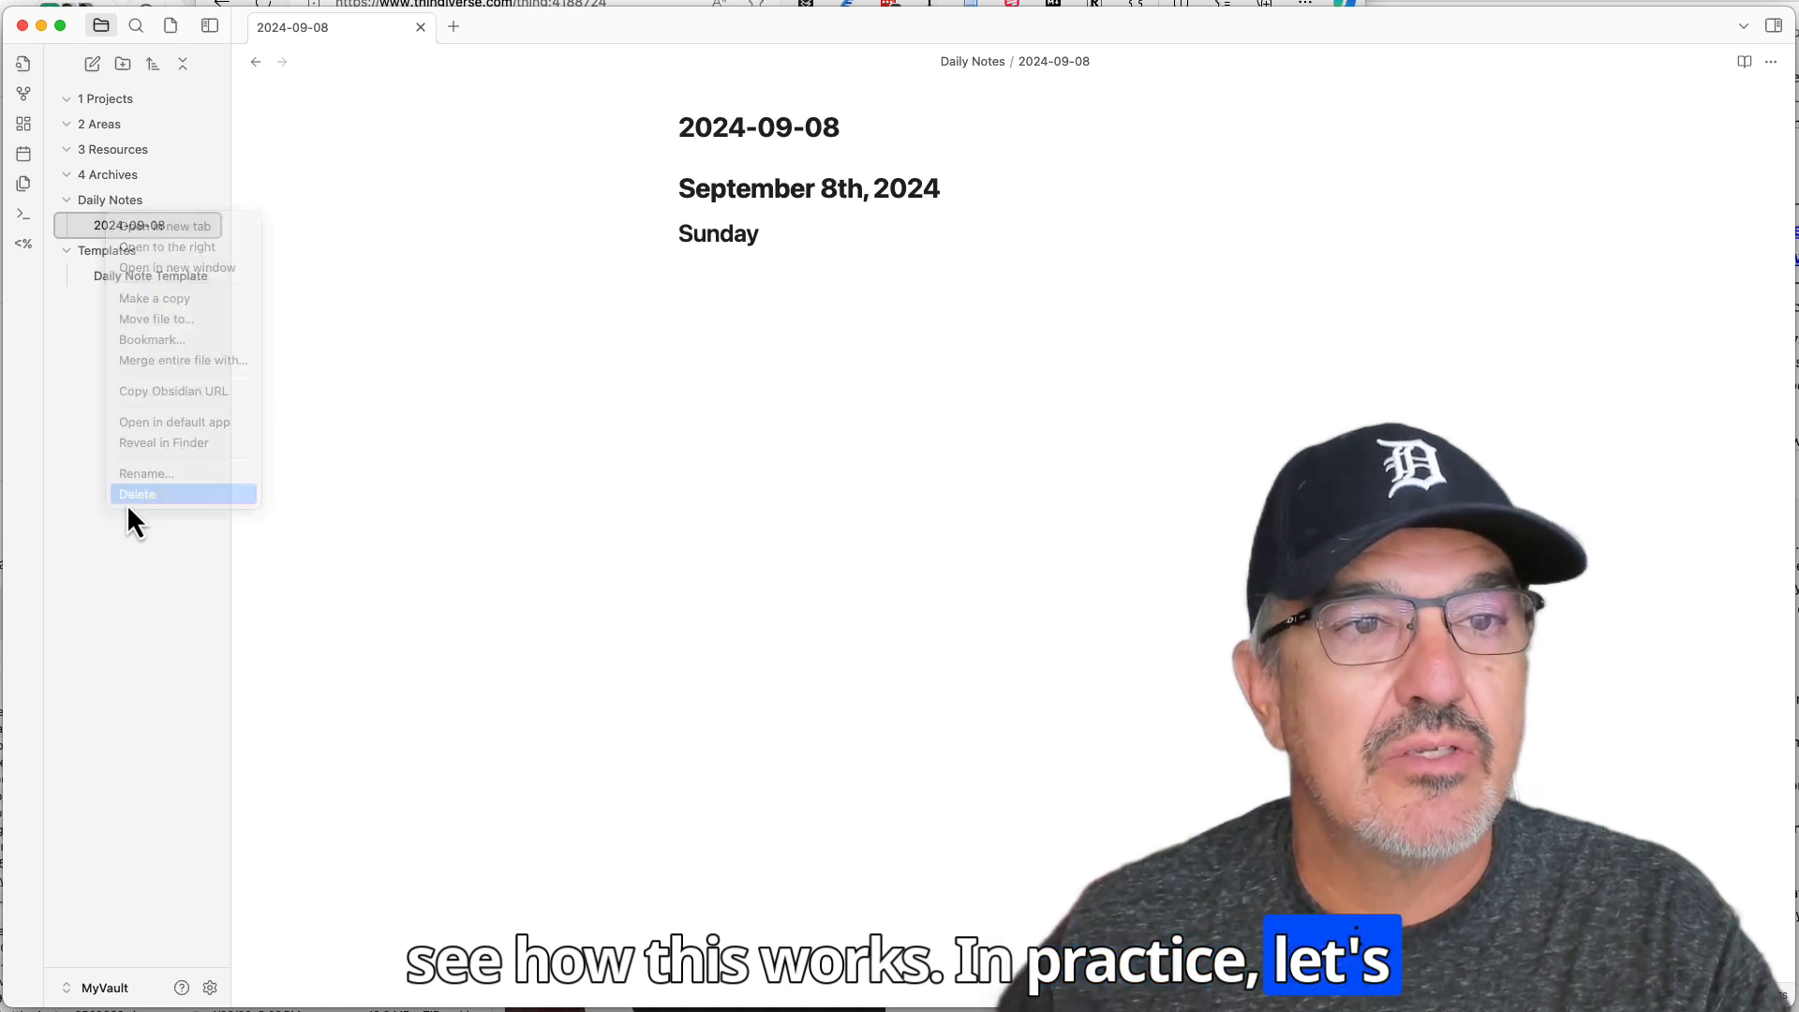
click(1046, 576)
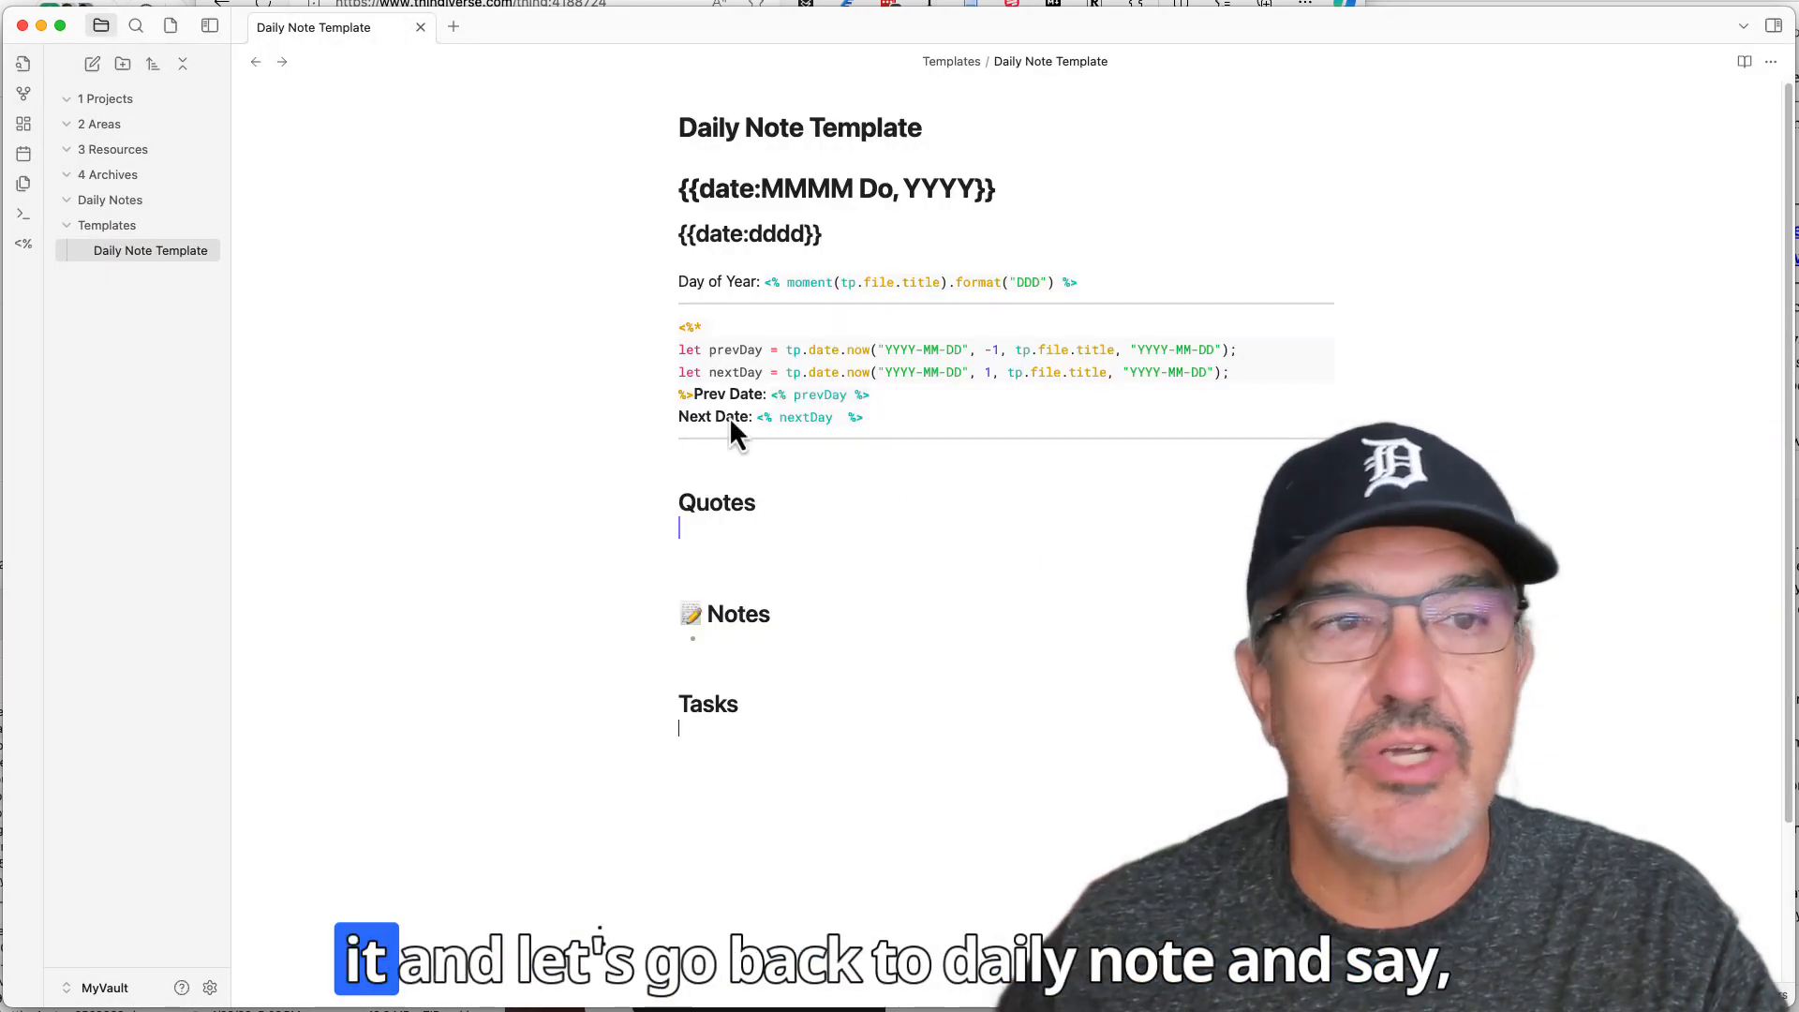
click(25, 155)
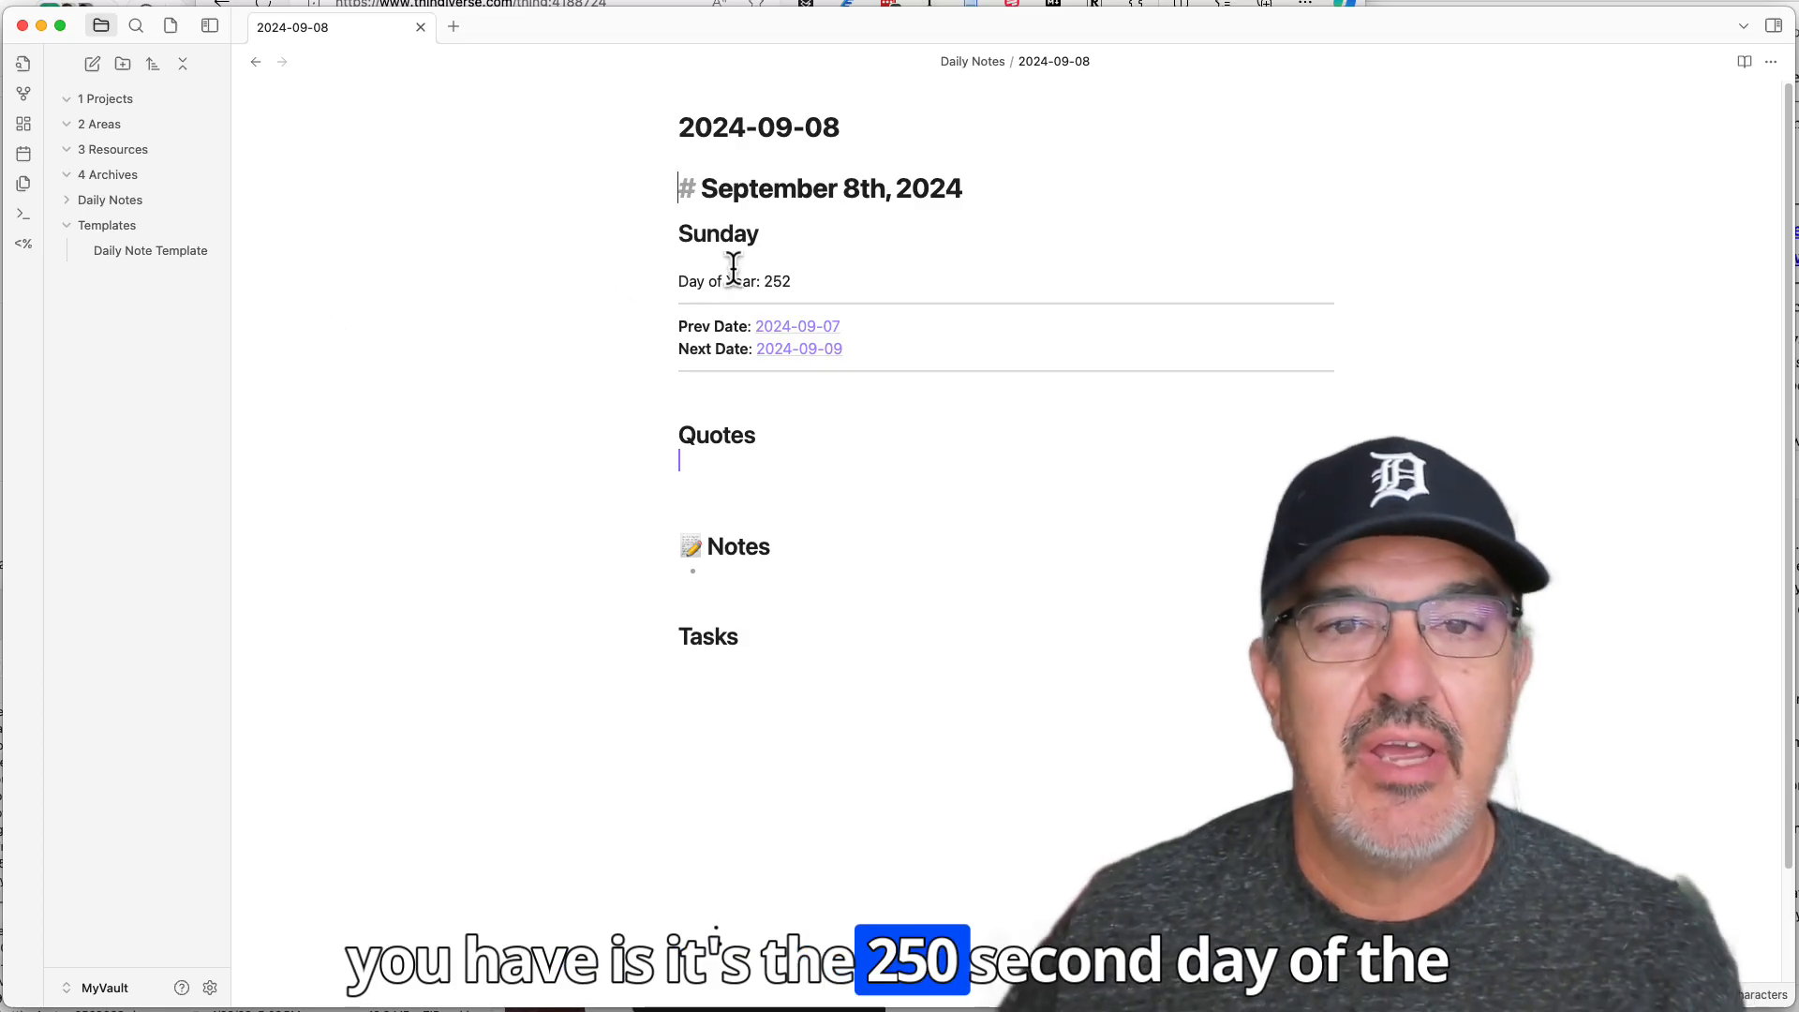
click(802, 277)
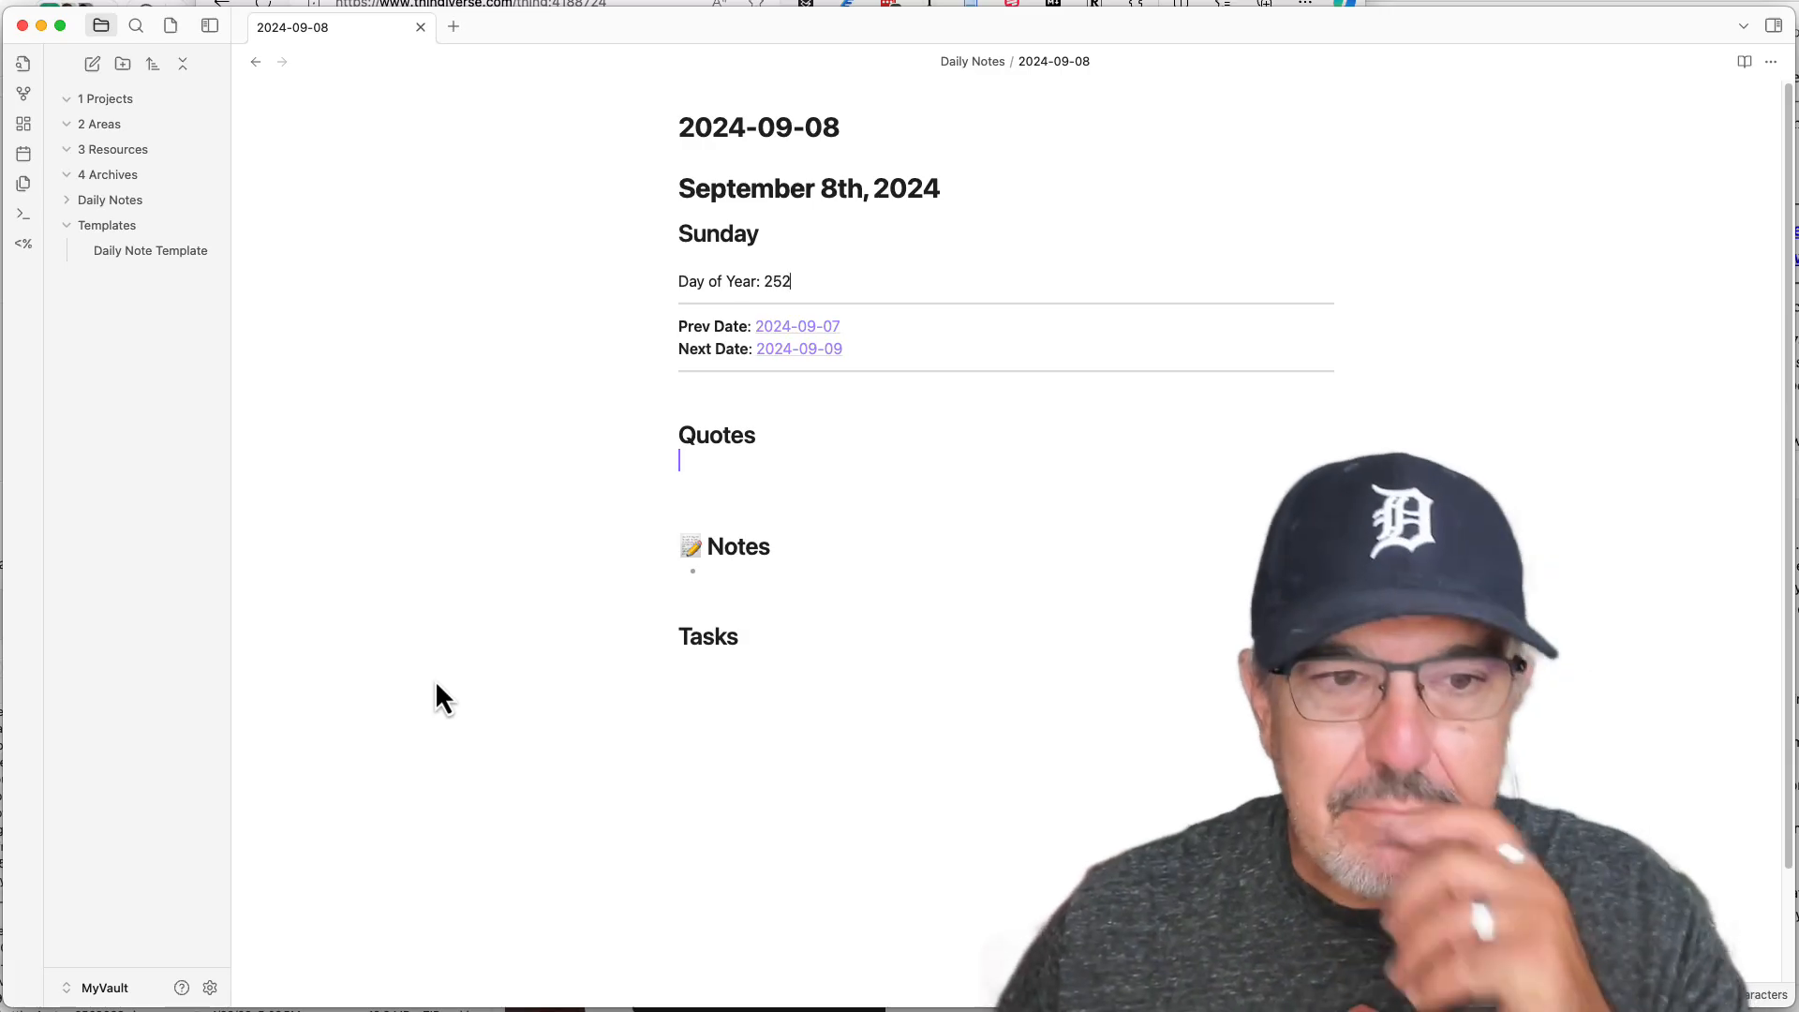
Browse the community plugins and search for "calen"
click(210, 989)
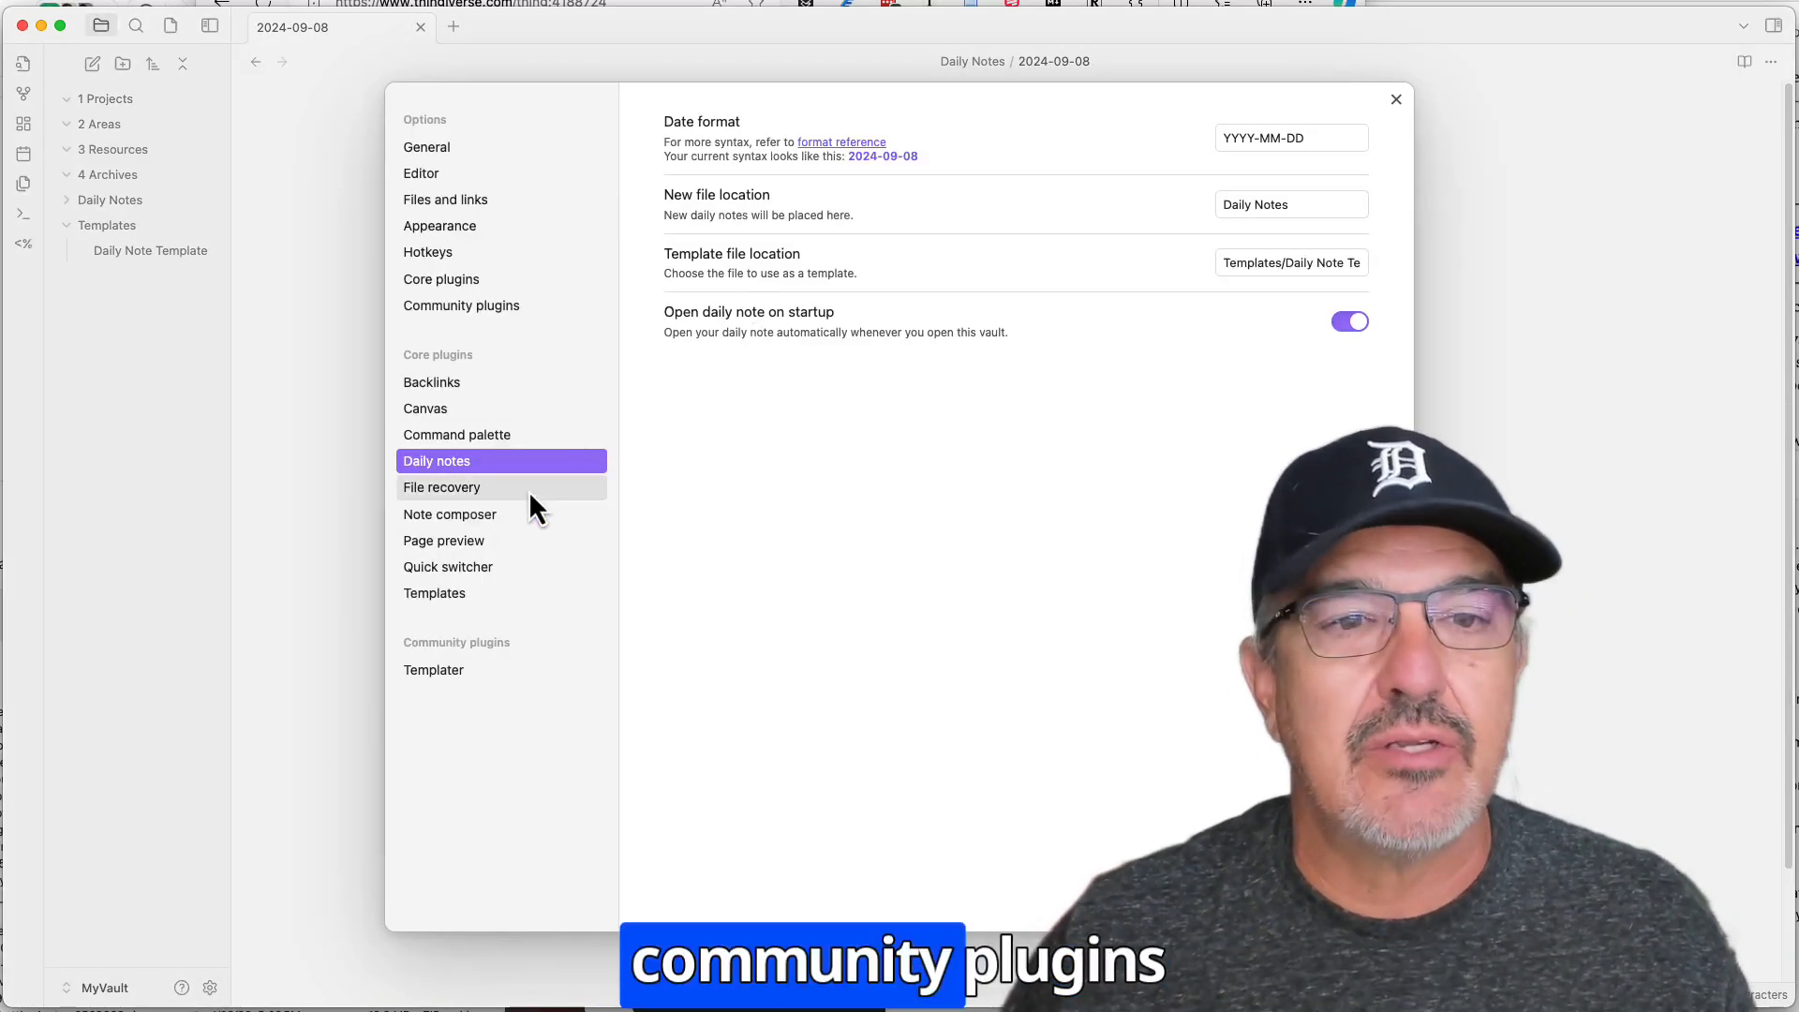
click(476, 302)
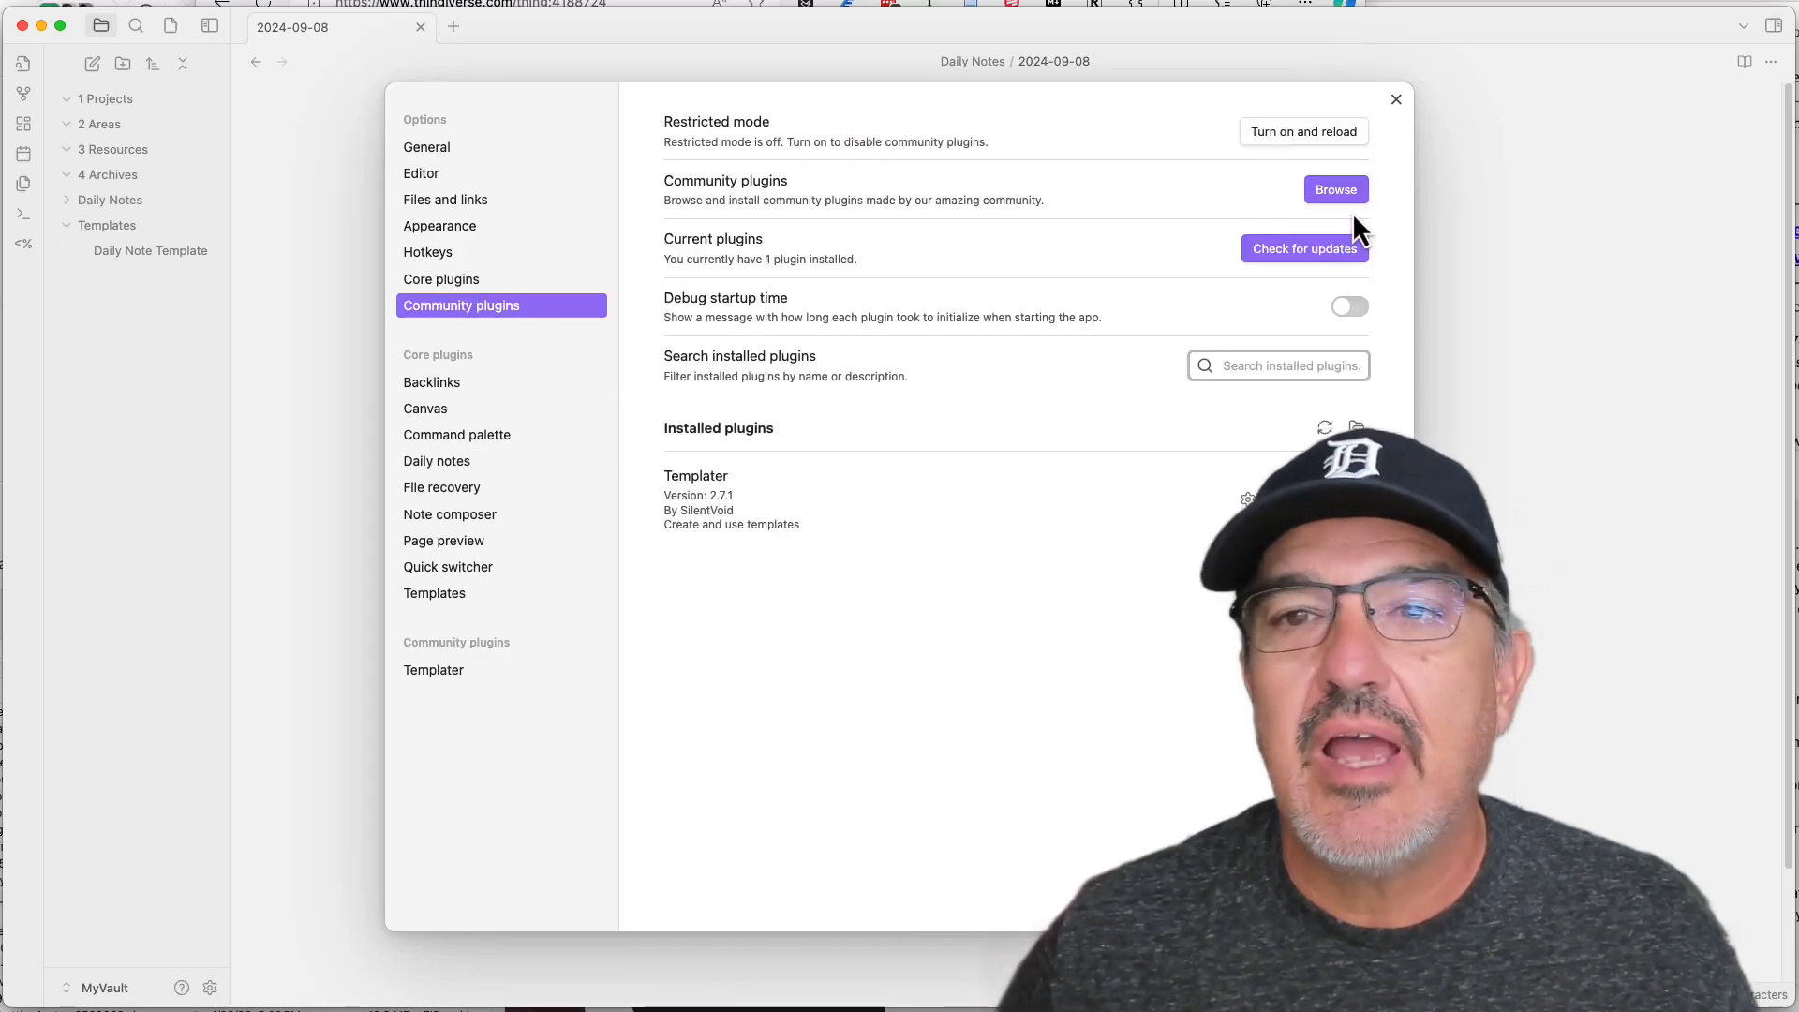
click(1331, 188)
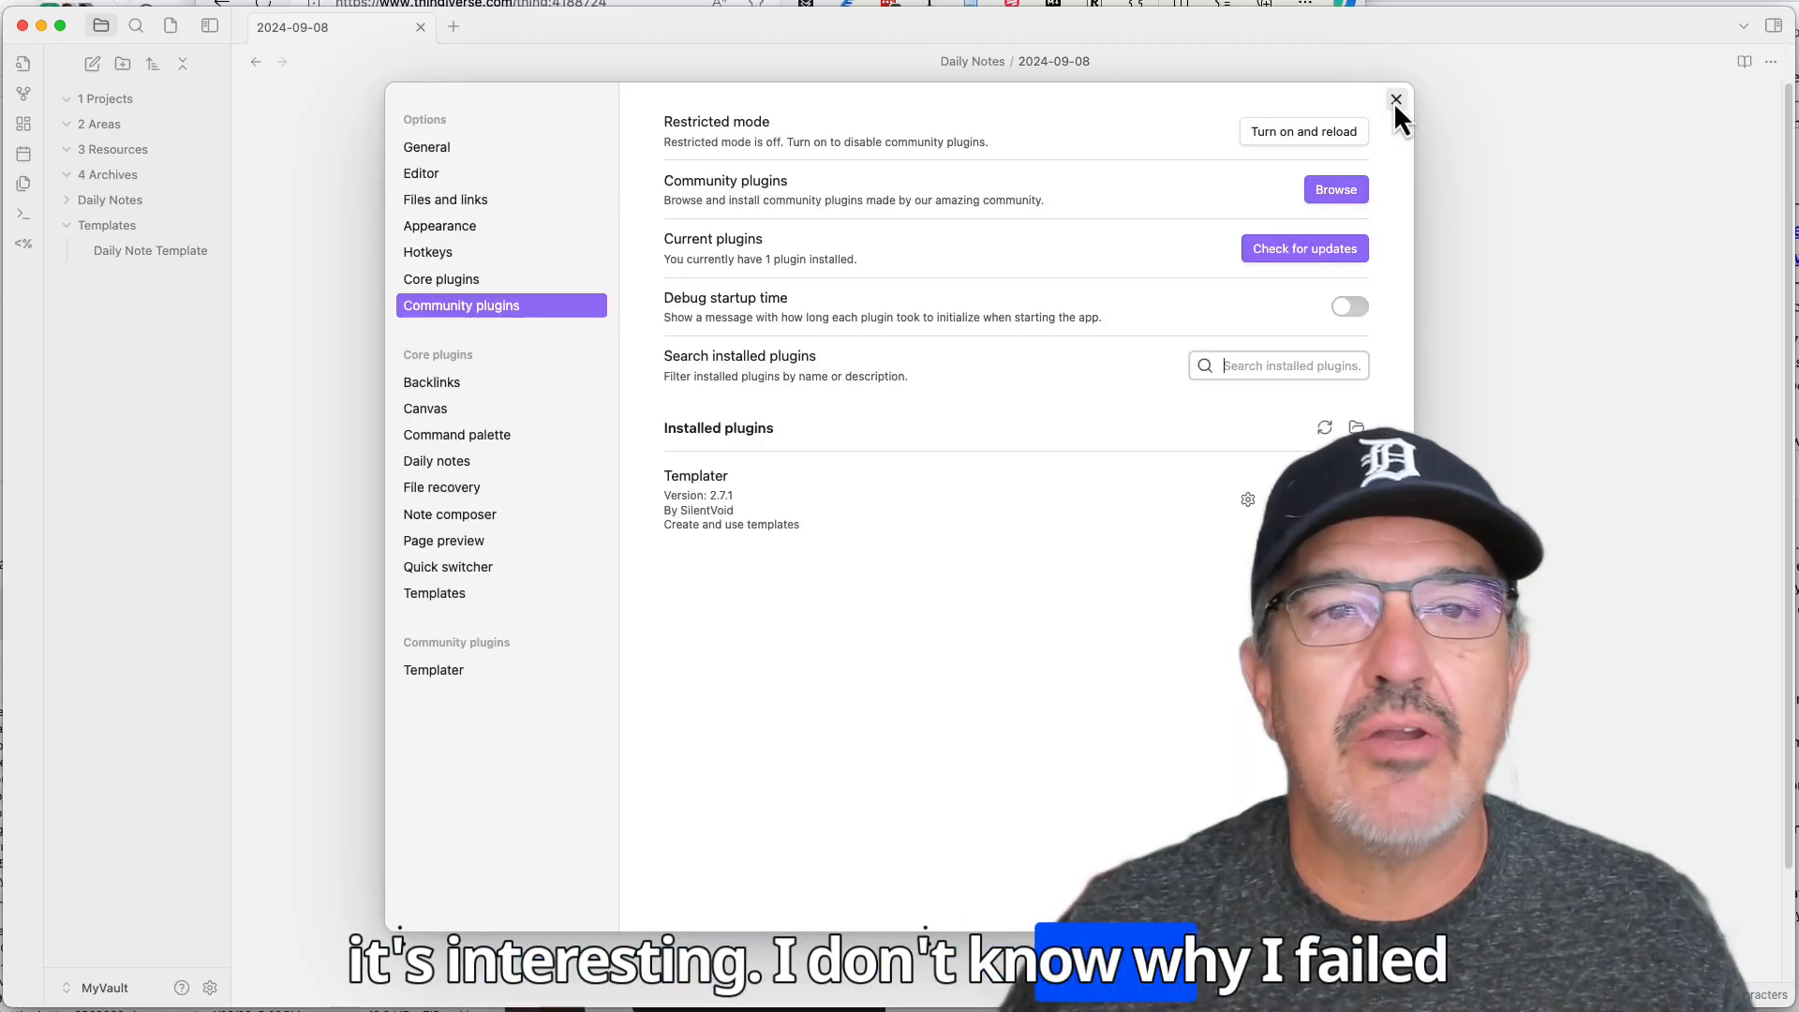
click(1395, 100)
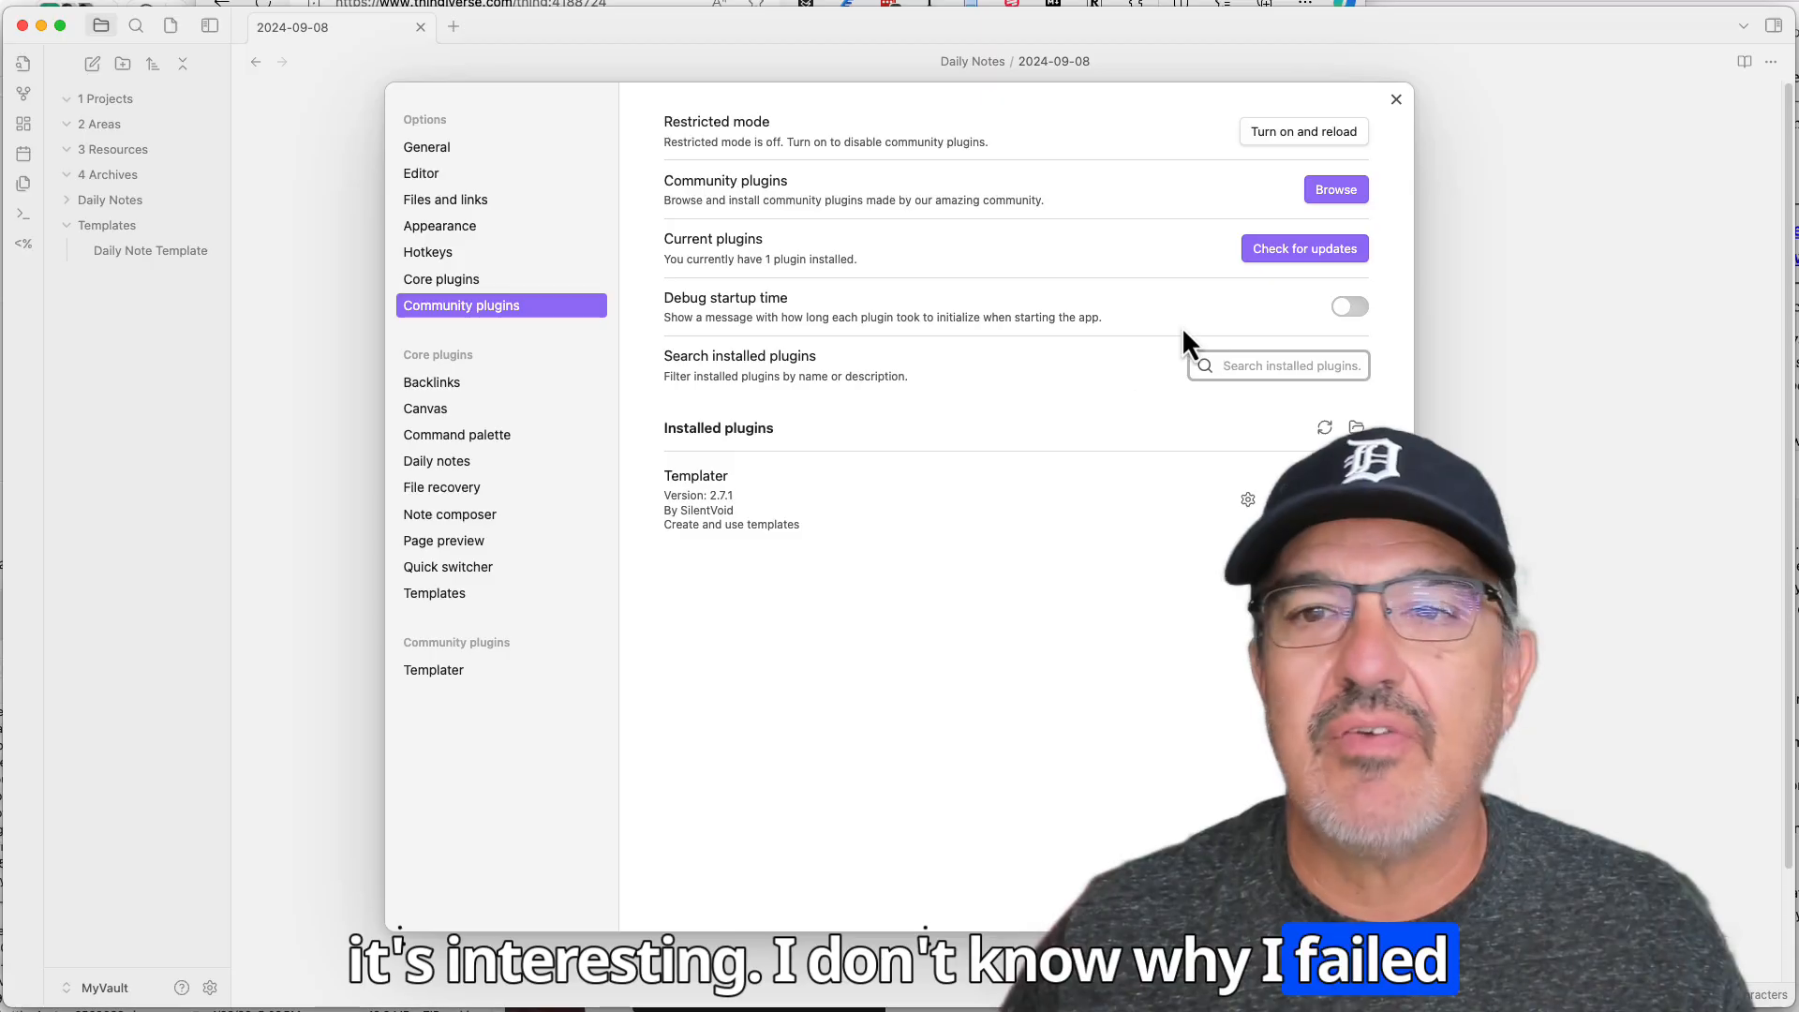
click(1335, 192)
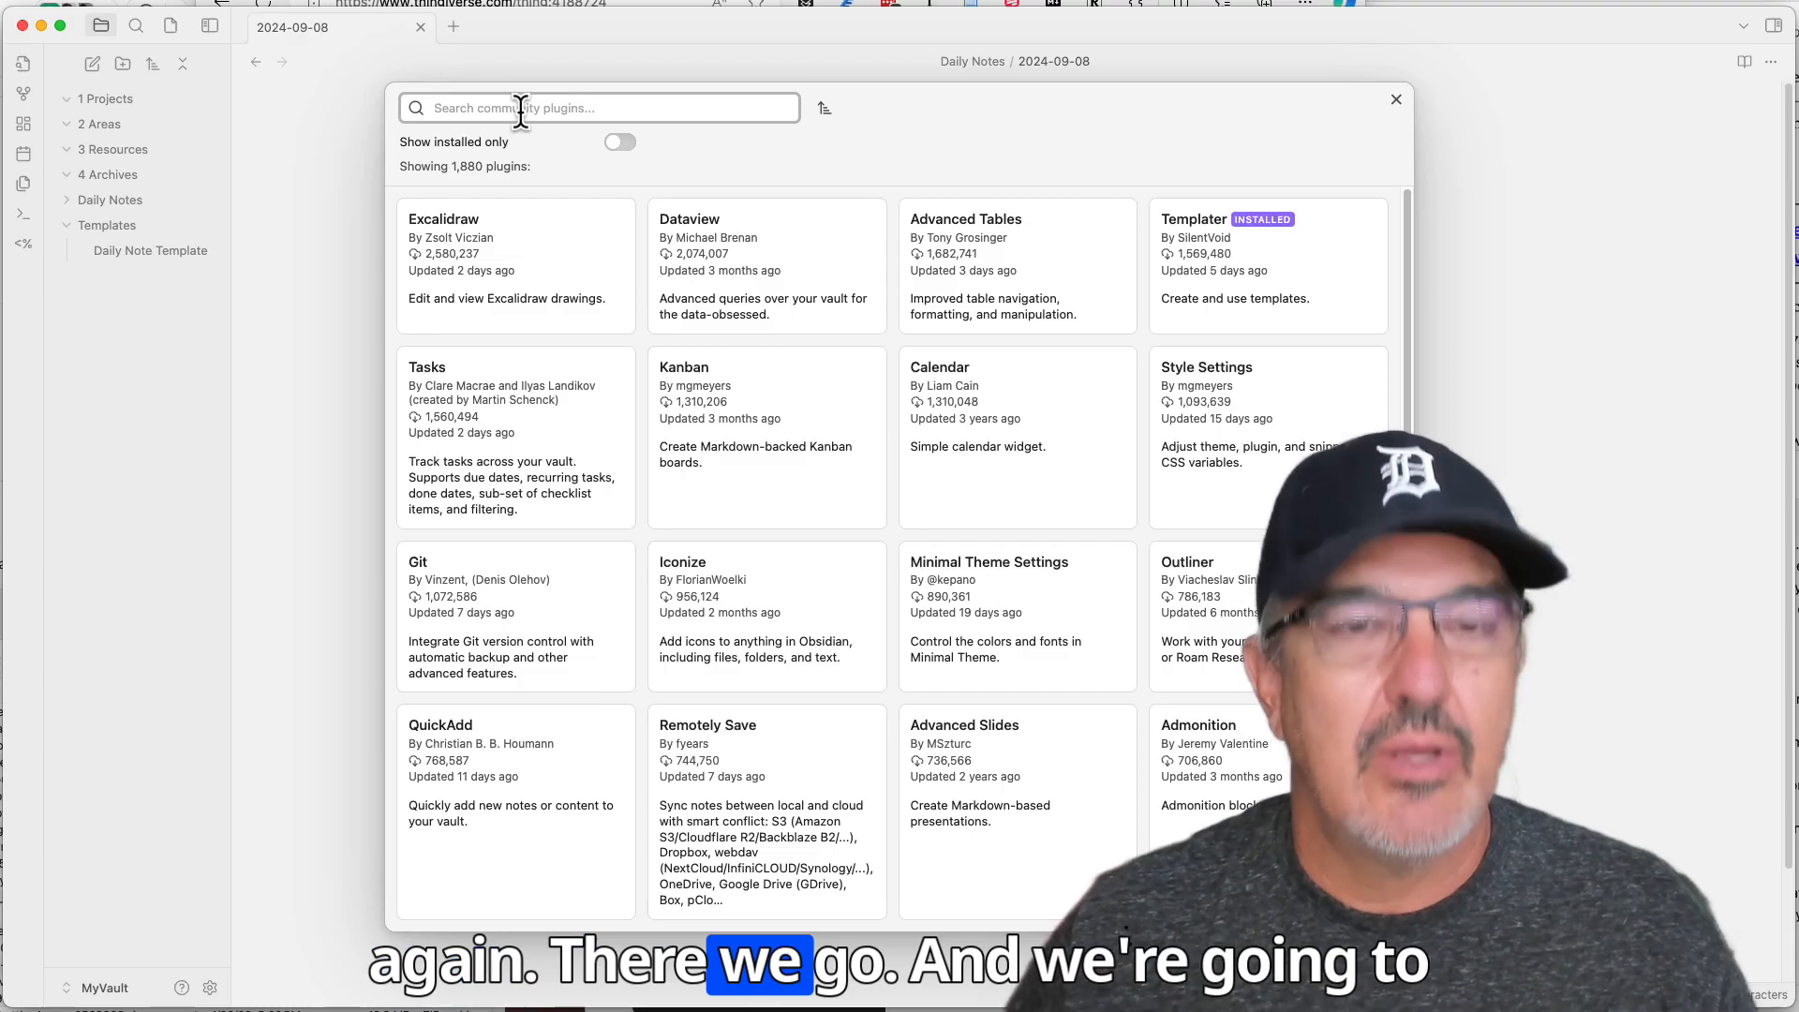
text(calen)
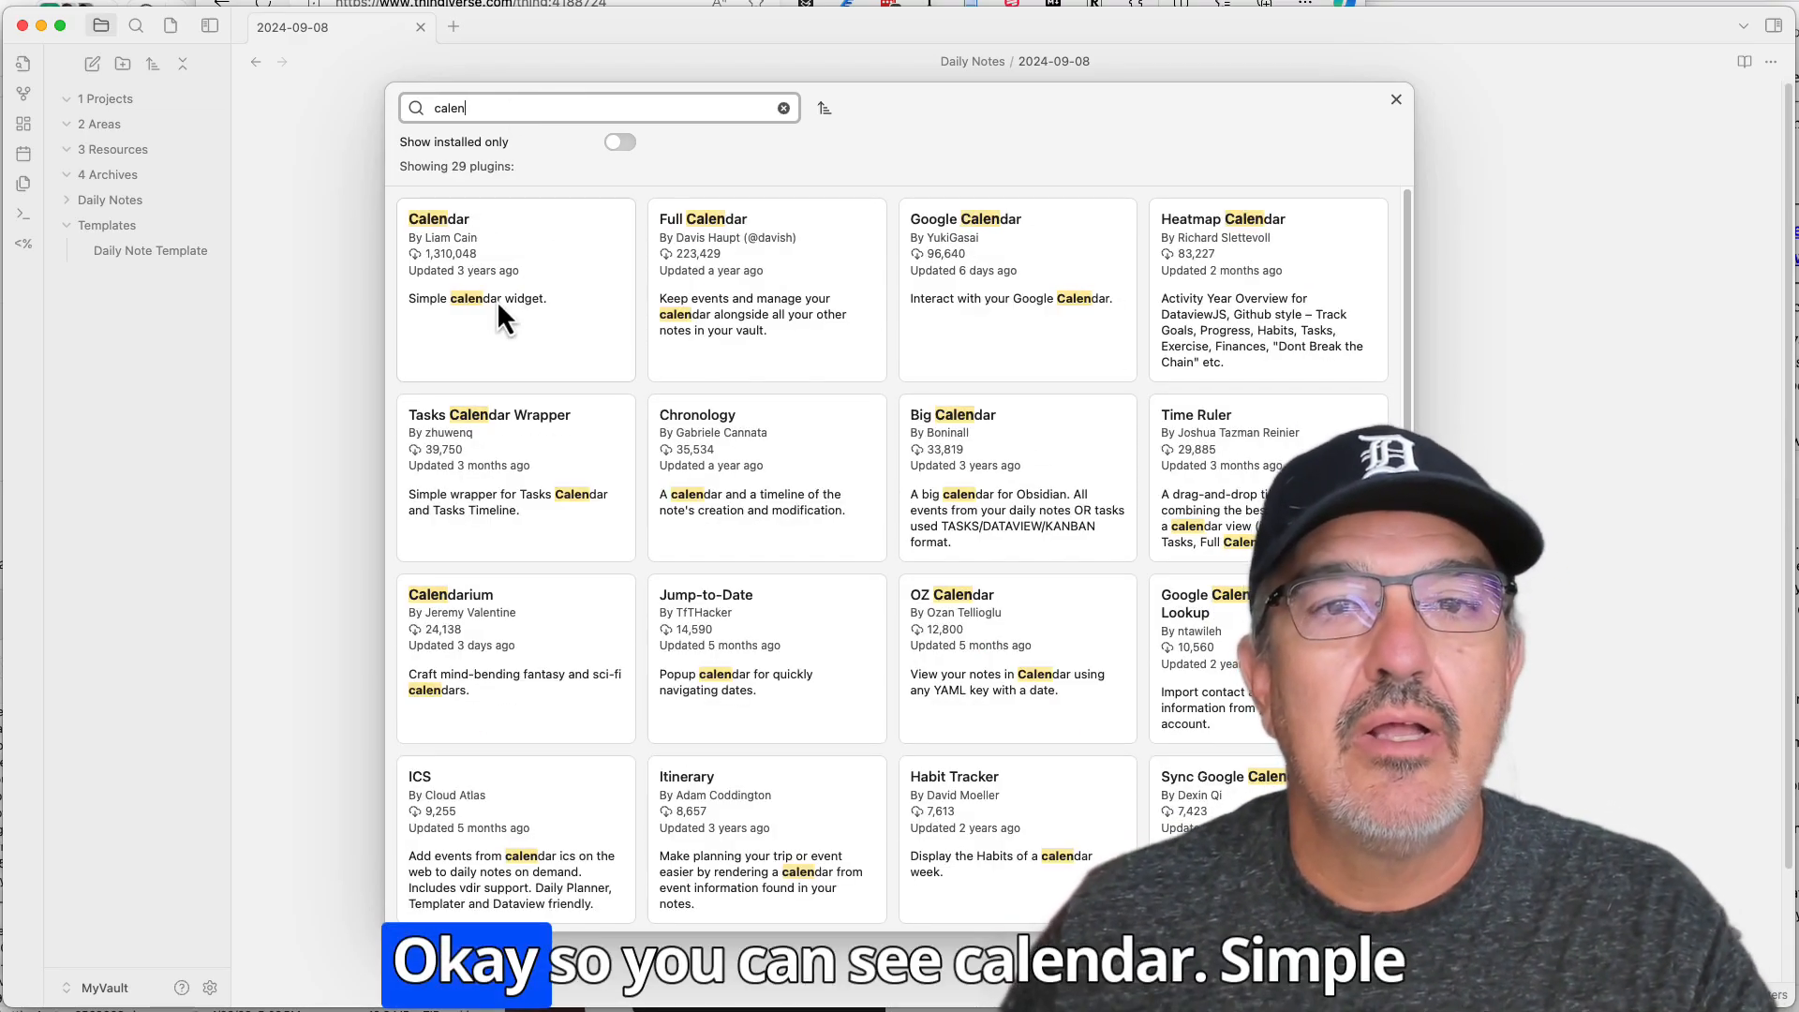
Install and enable the Calendar plugin described as a simple calendar widget, and leave the plugin browser
click(440, 290)
click(739, 365)
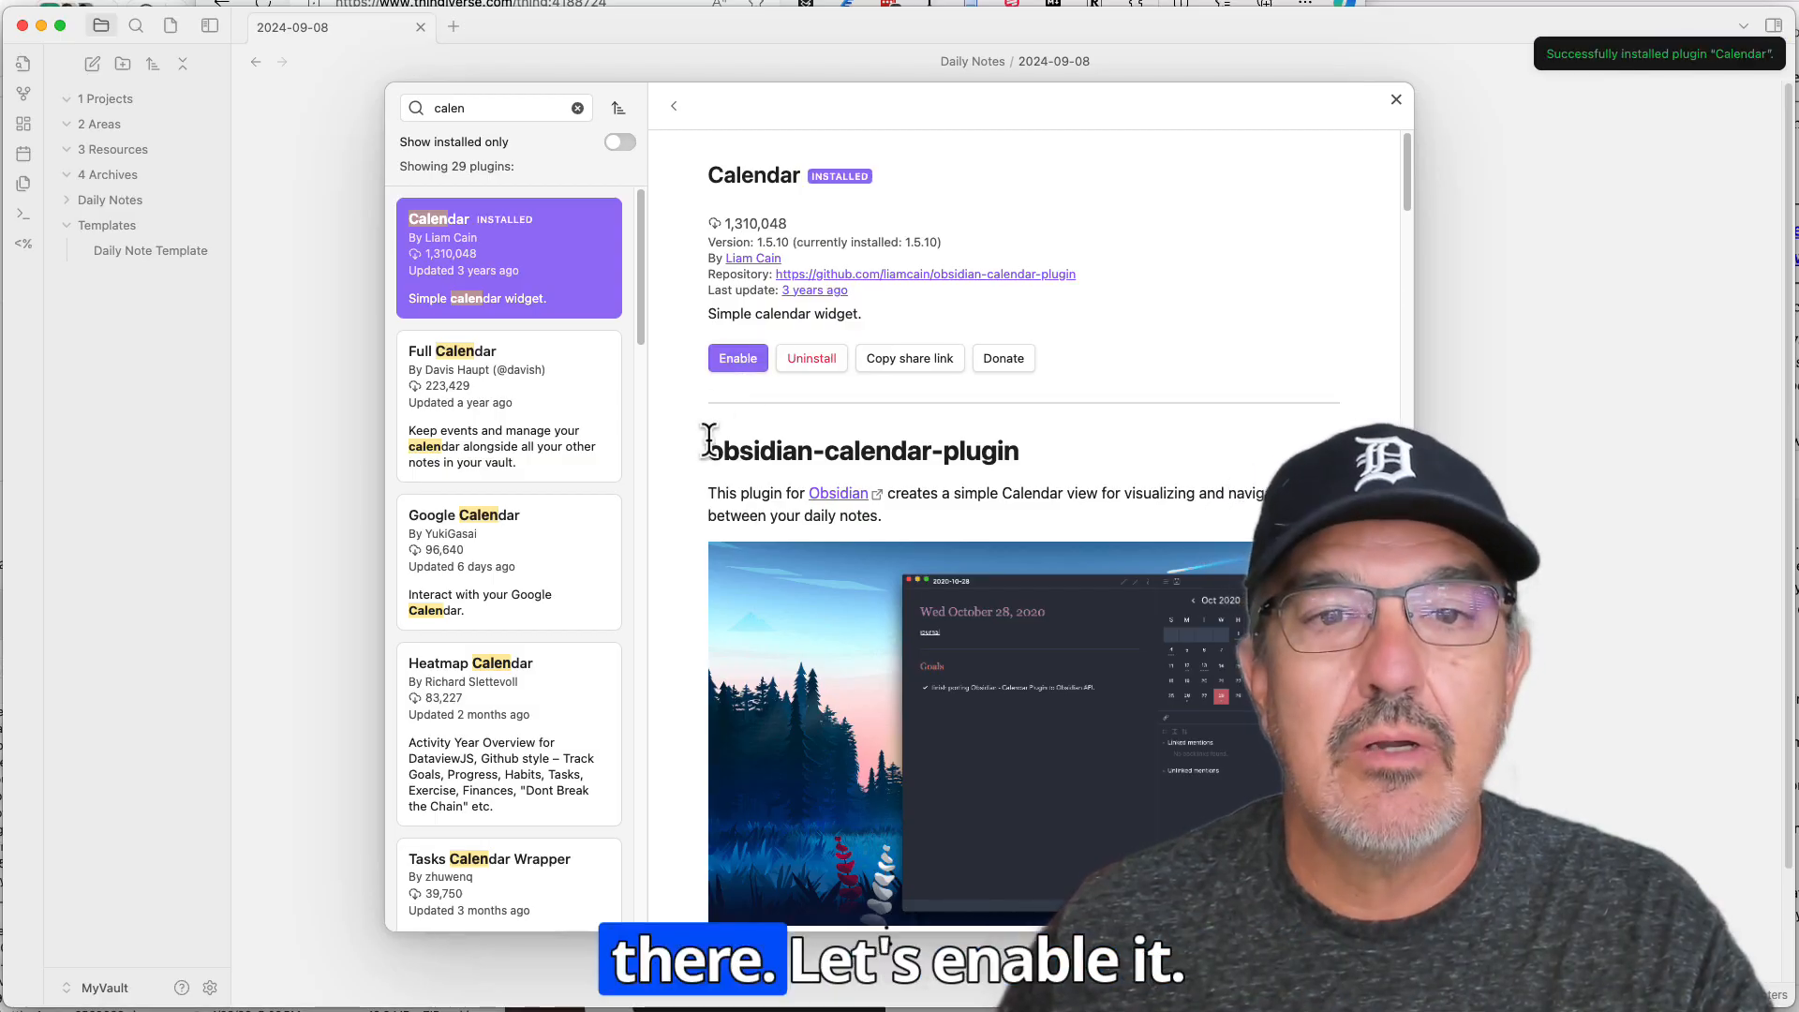
click(737, 359)
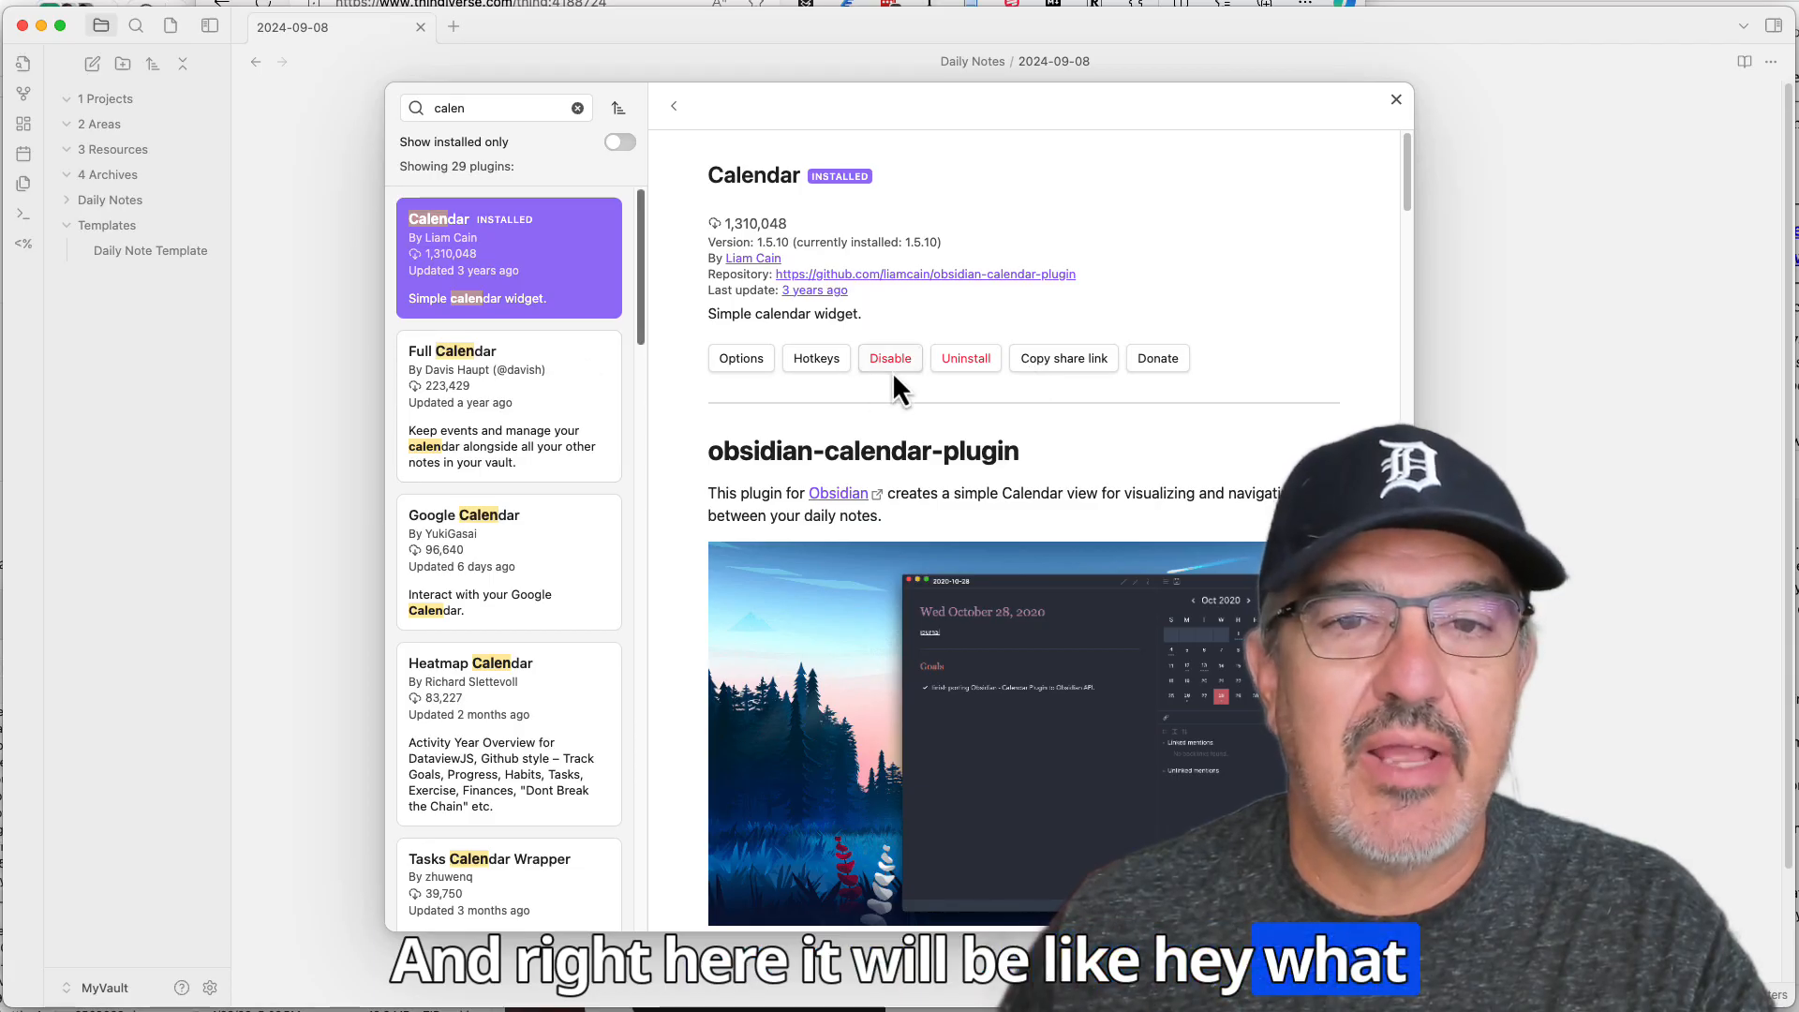
click(1395, 100)
Set the Calendar plugin to start the week on Monday and show week numbers, and close the settings
click(459, 671)
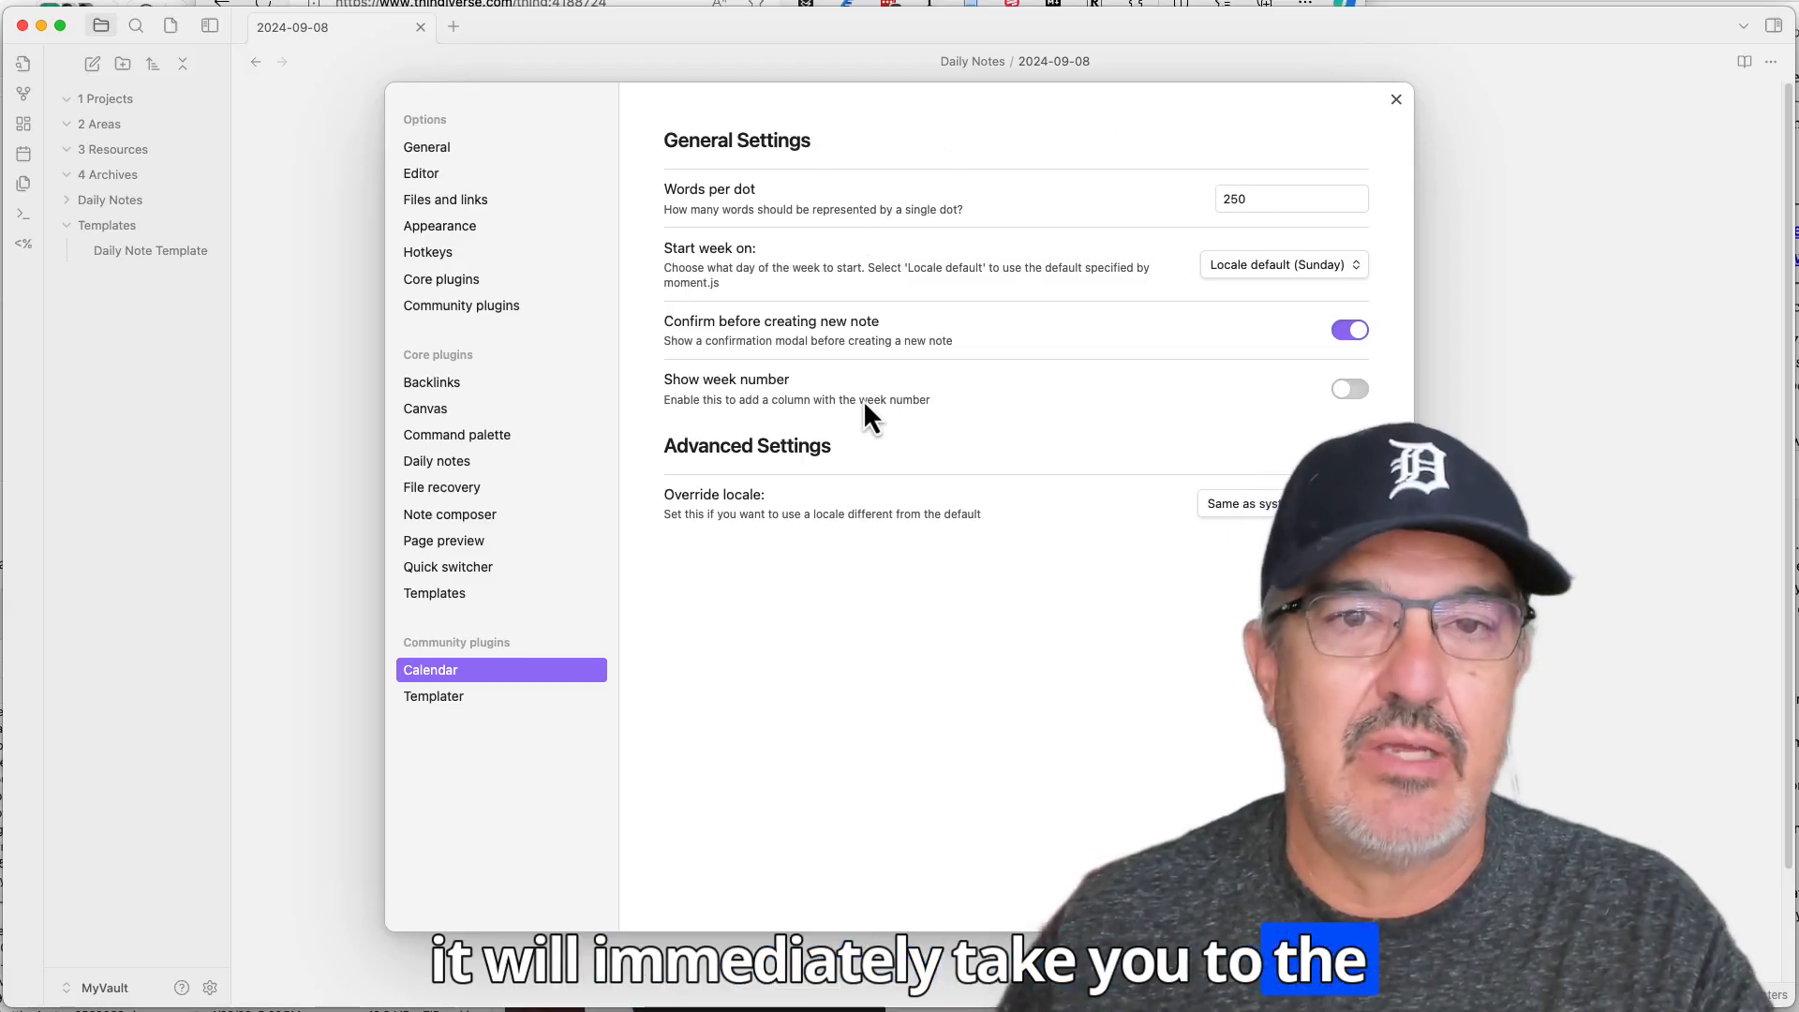
click(1327, 264)
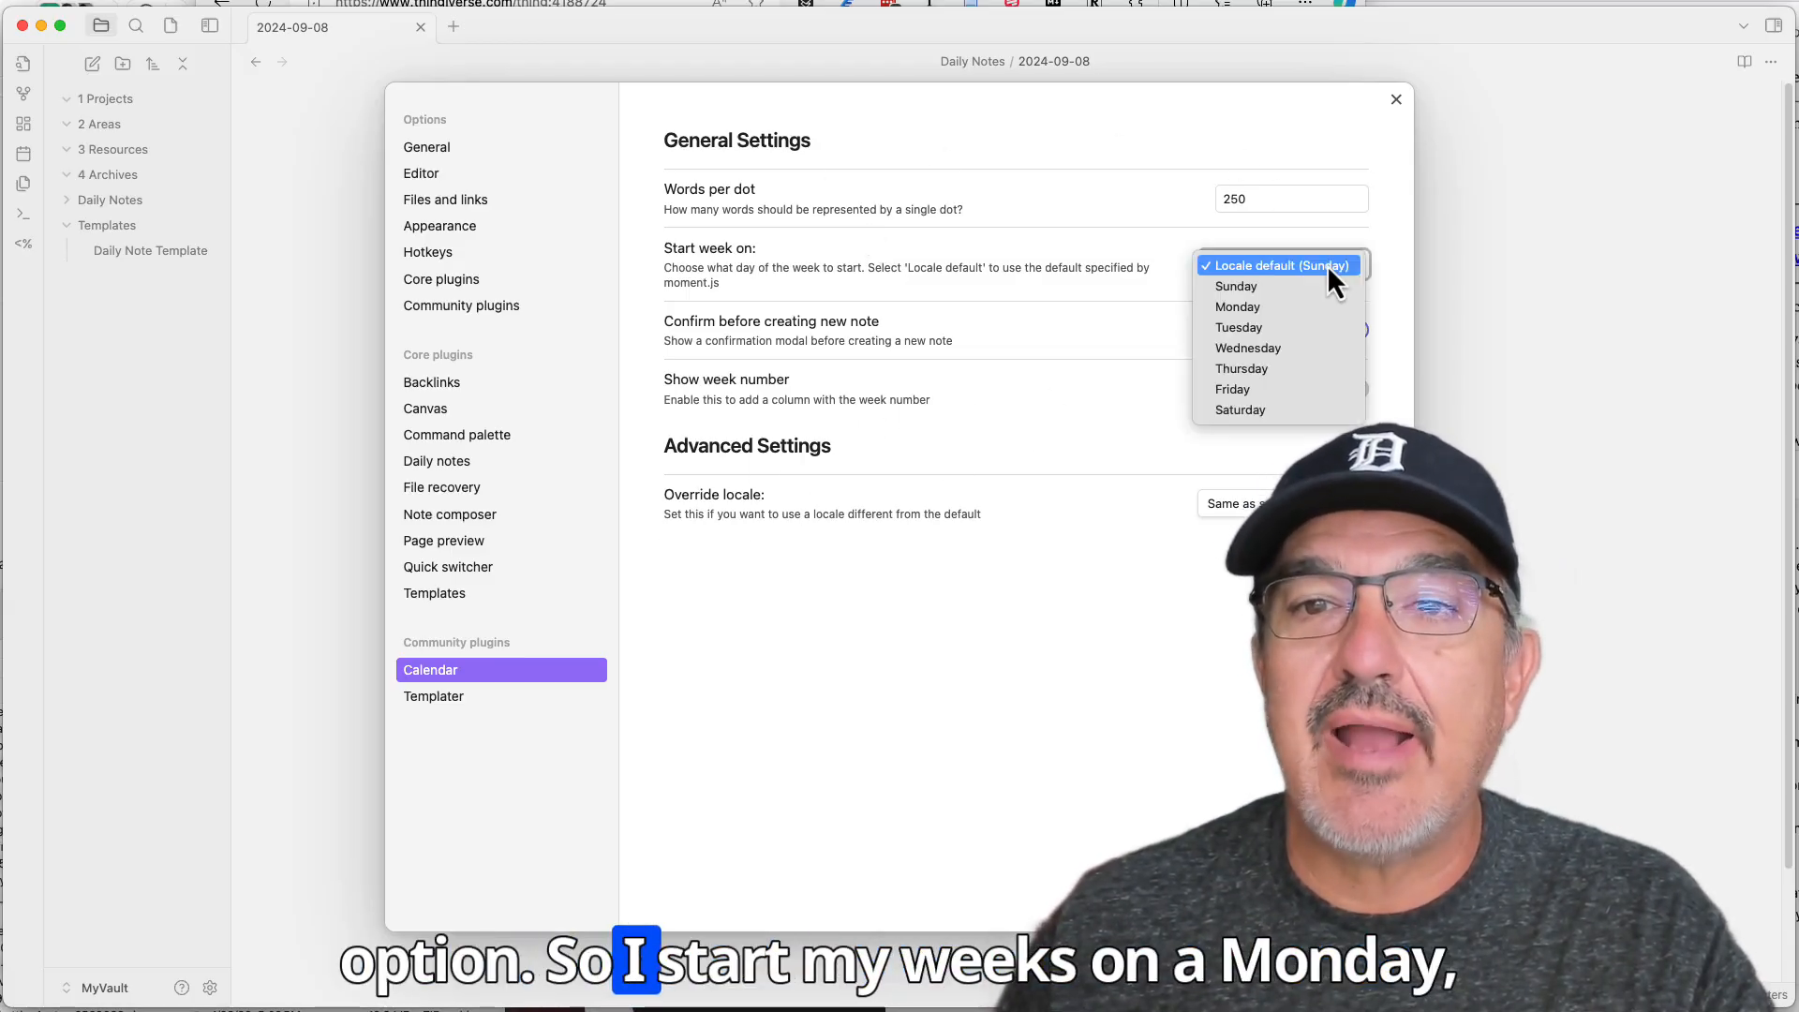
click(1280, 308)
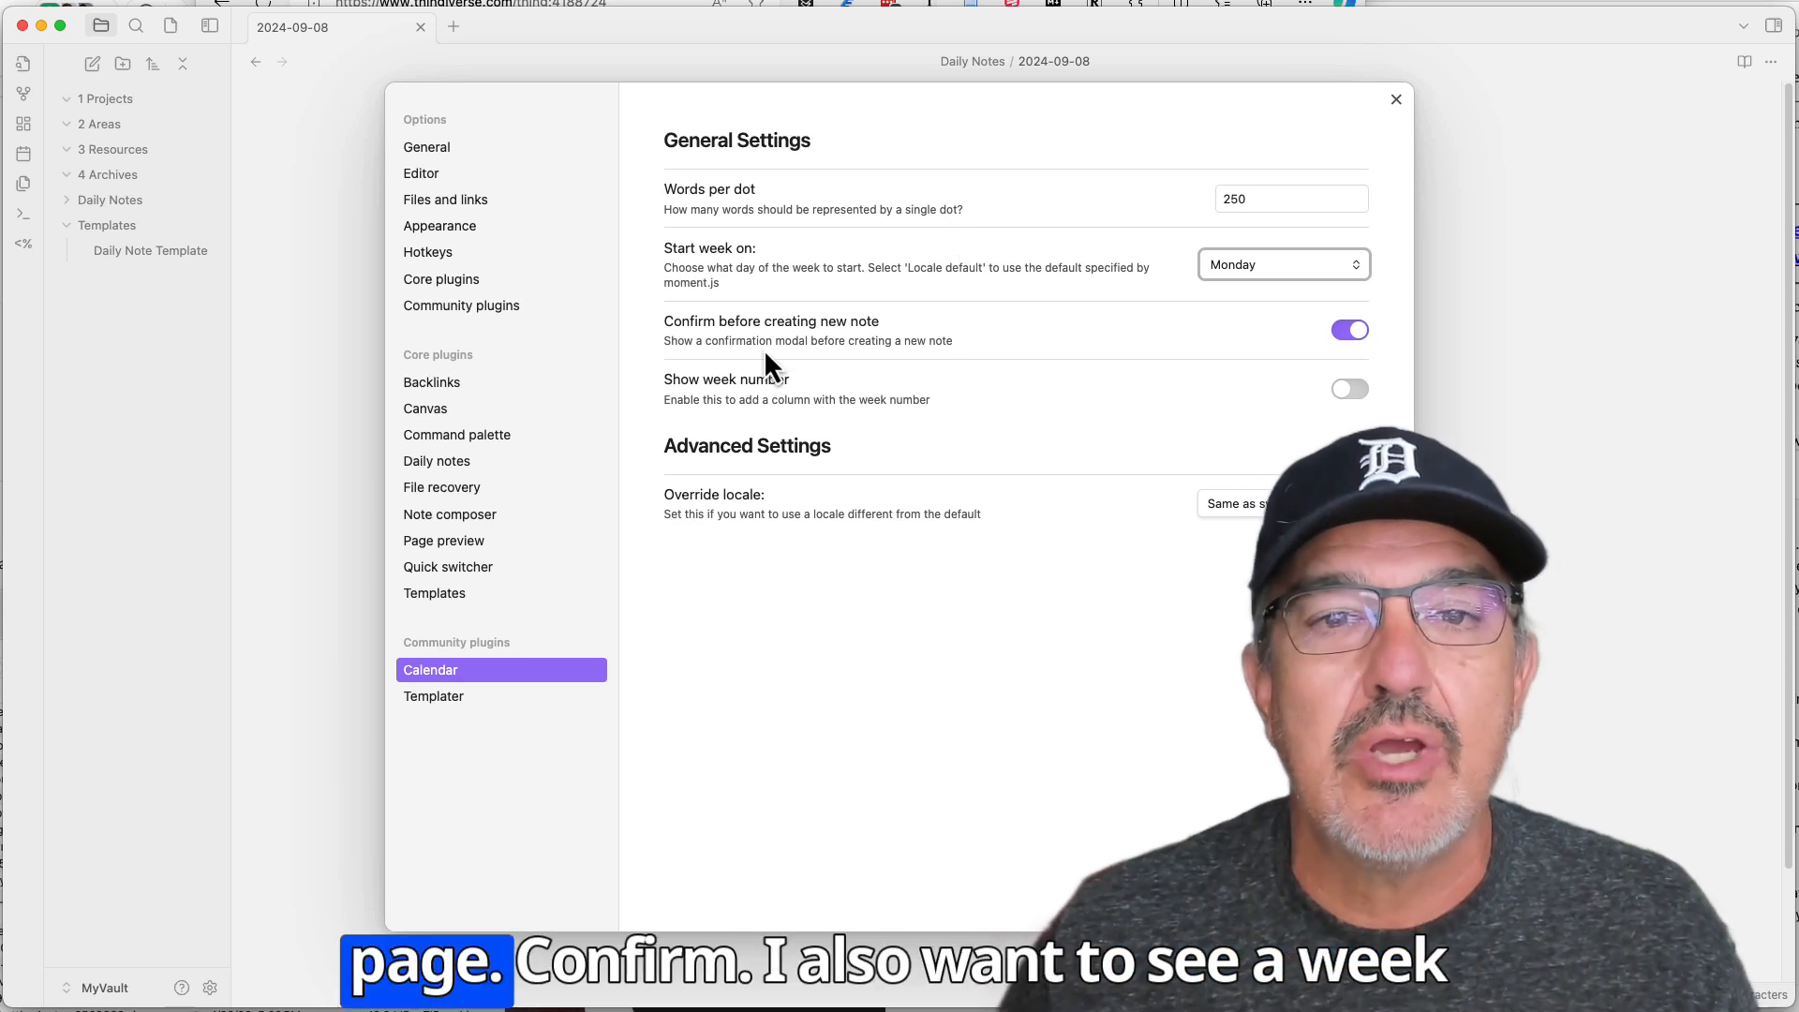
click(1346, 390)
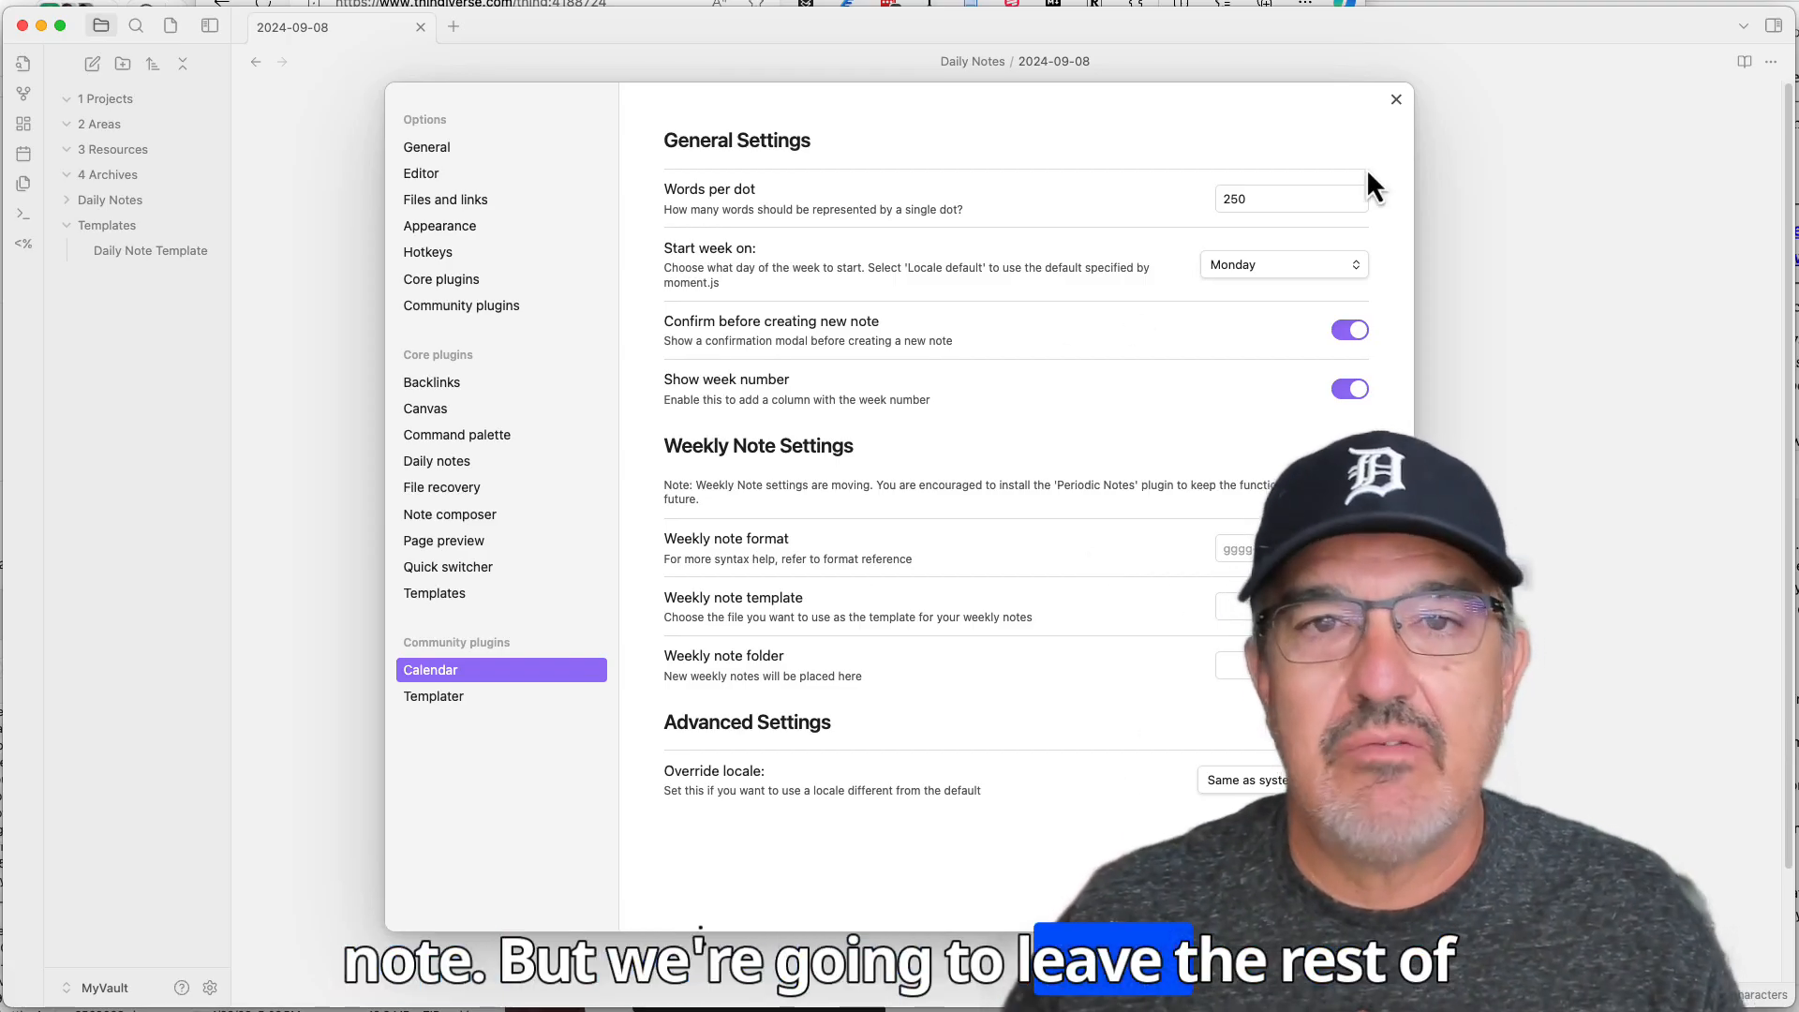
click(1339, 389)
click(1348, 390)
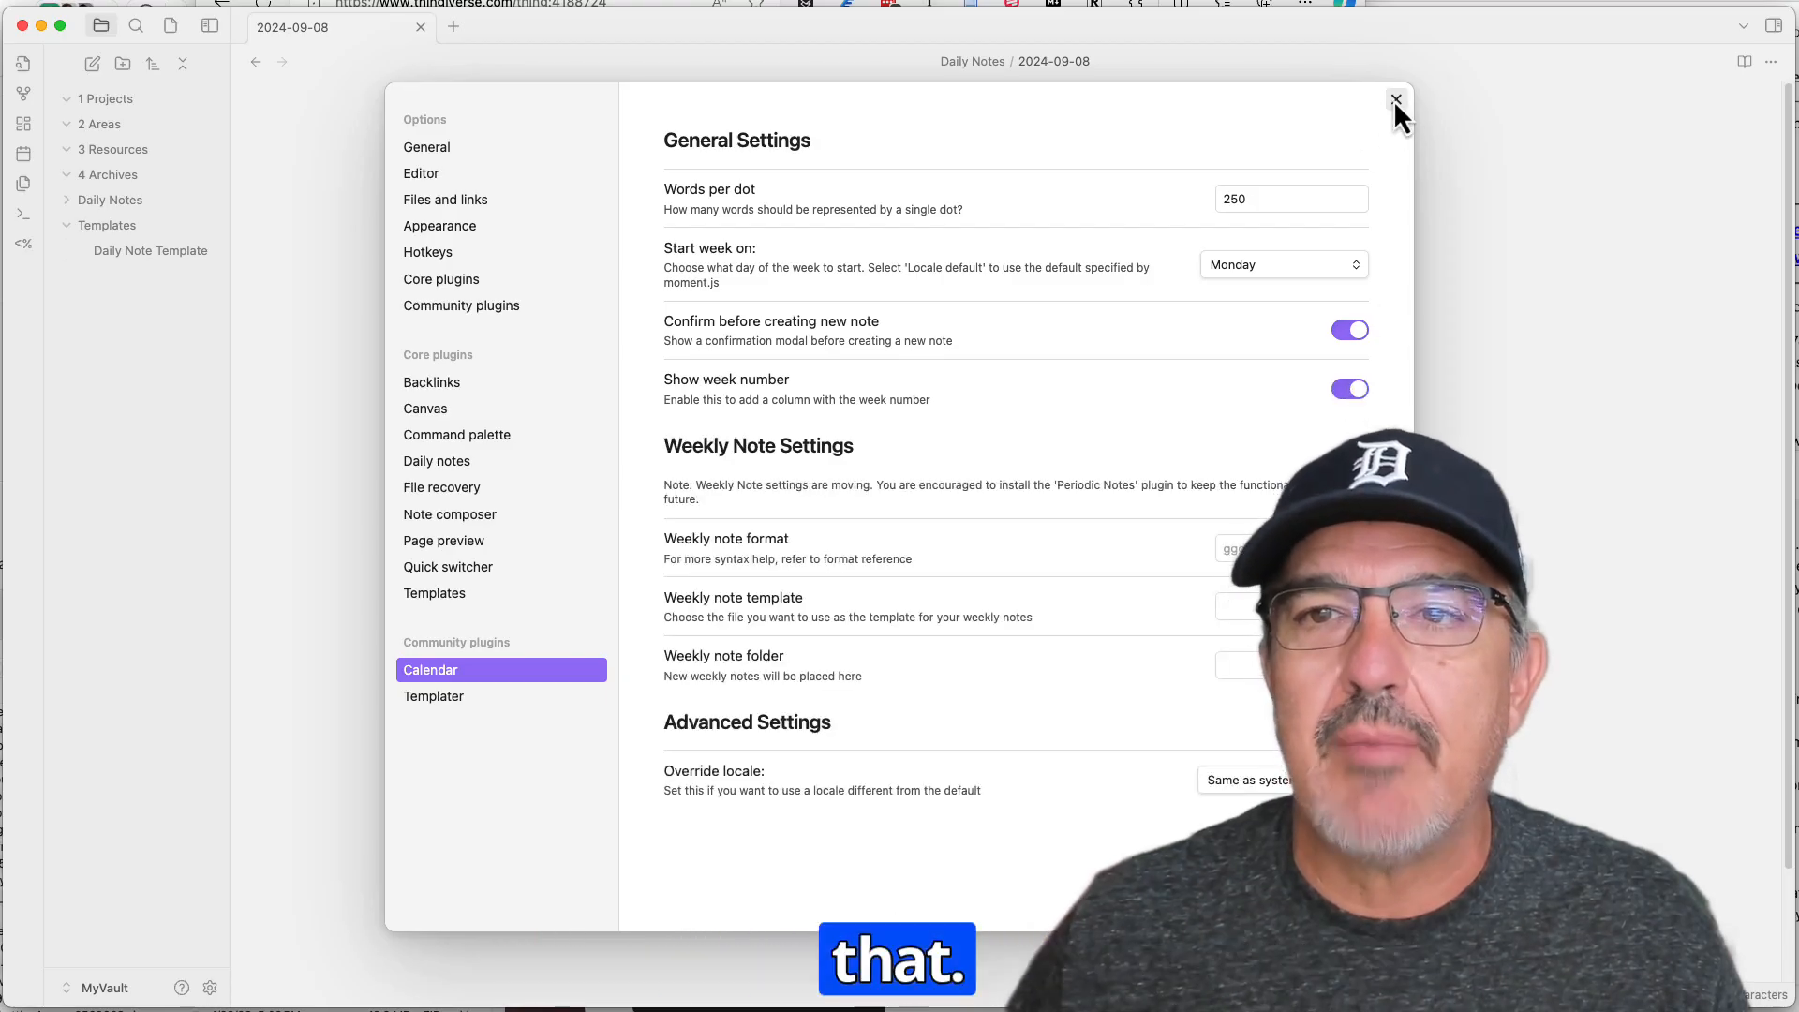
click(1396, 99)
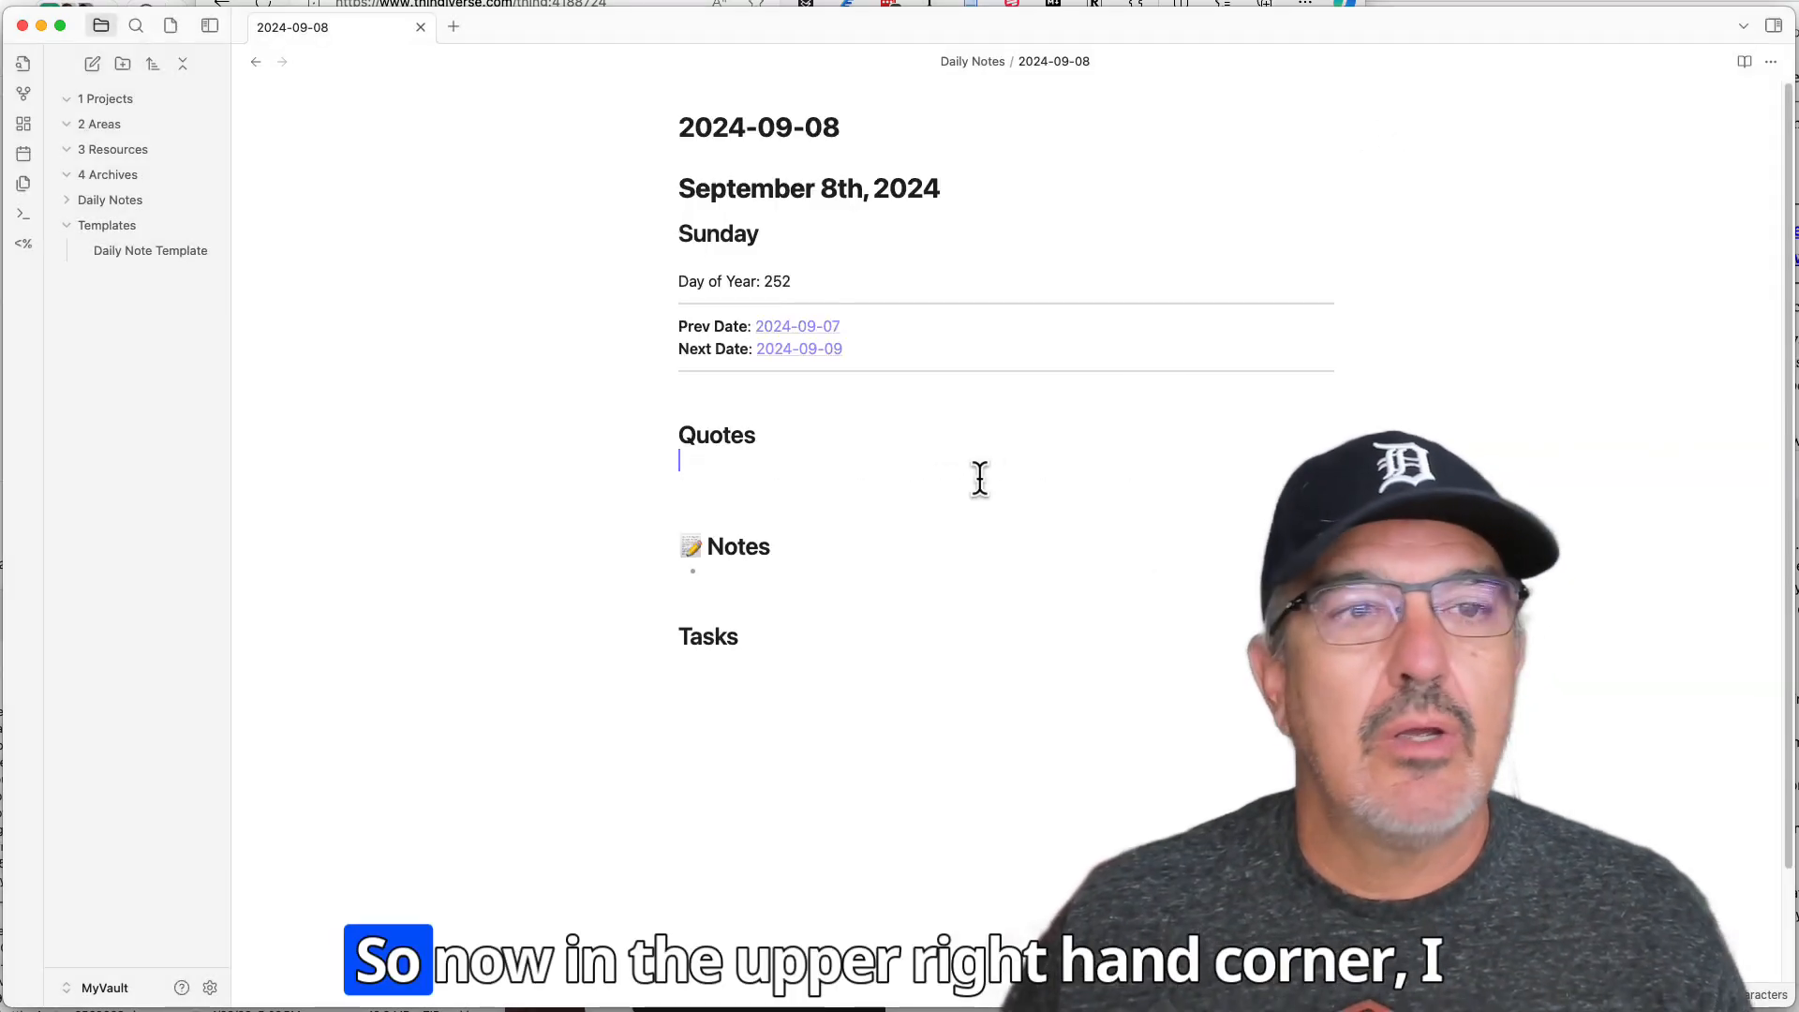
Look through the daily note's outgoing links, tags and outline, and display the calendar view
click(1776, 28)
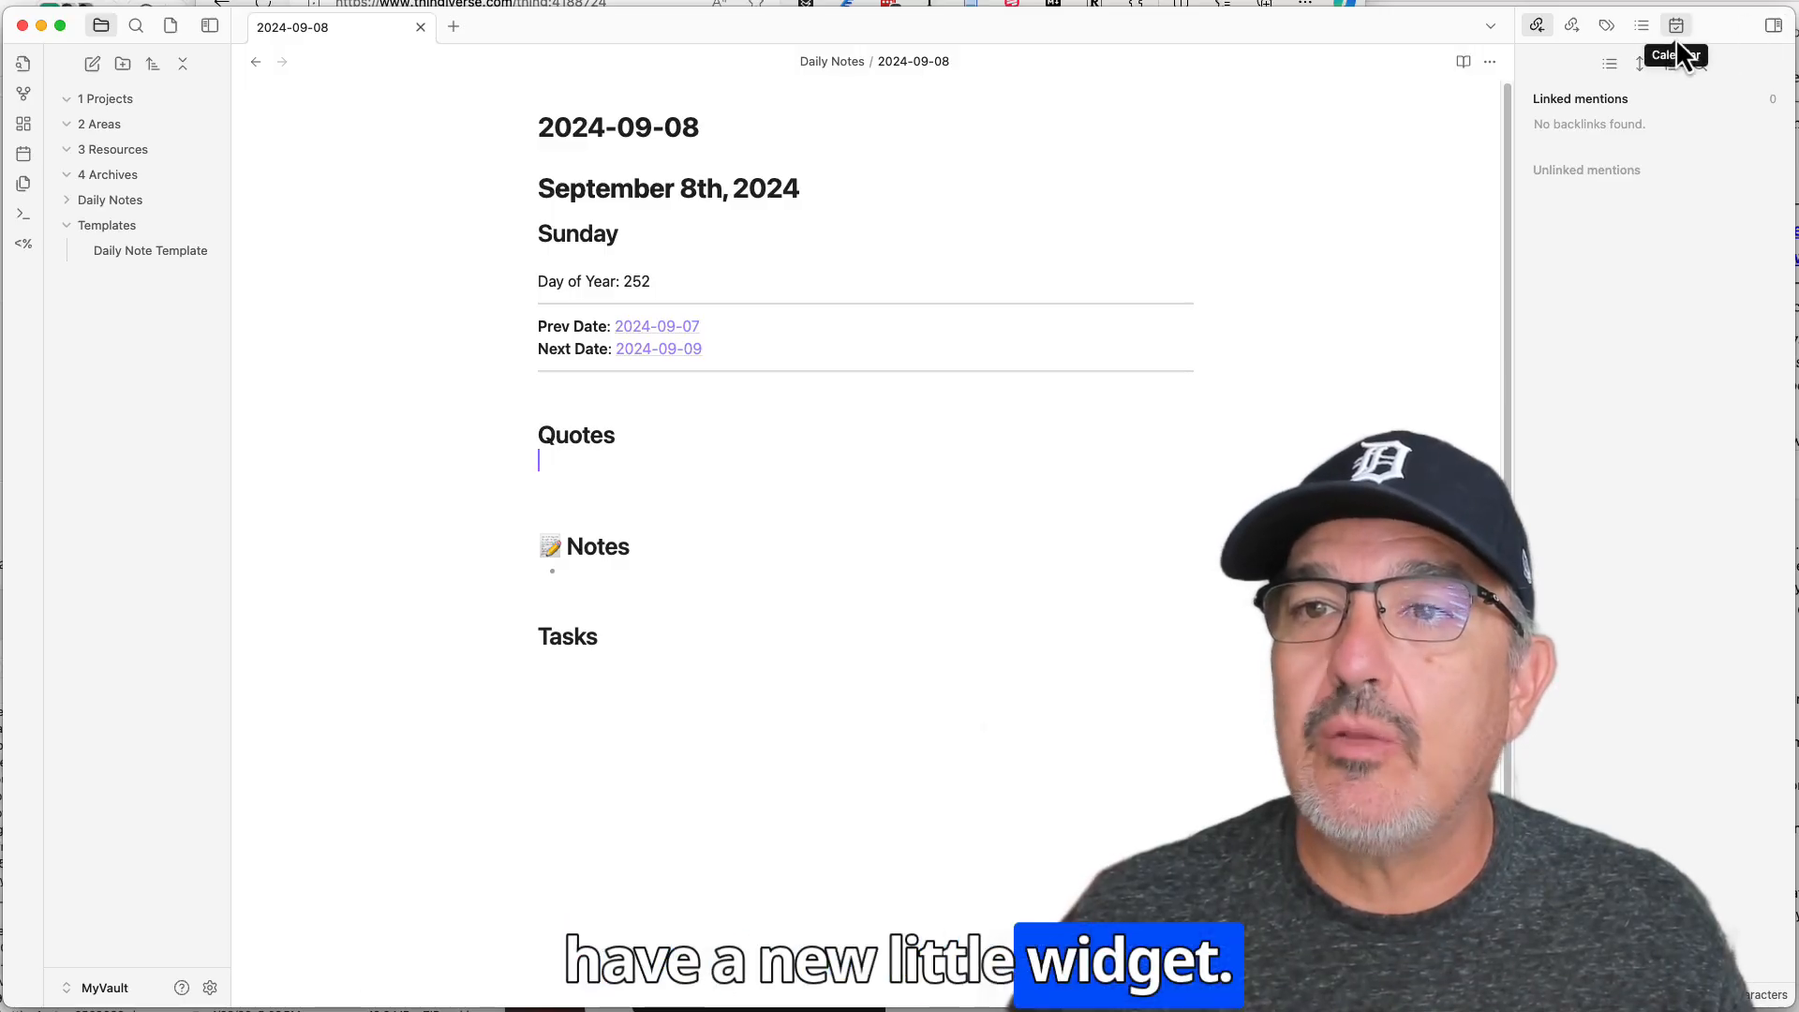
click(1572, 32)
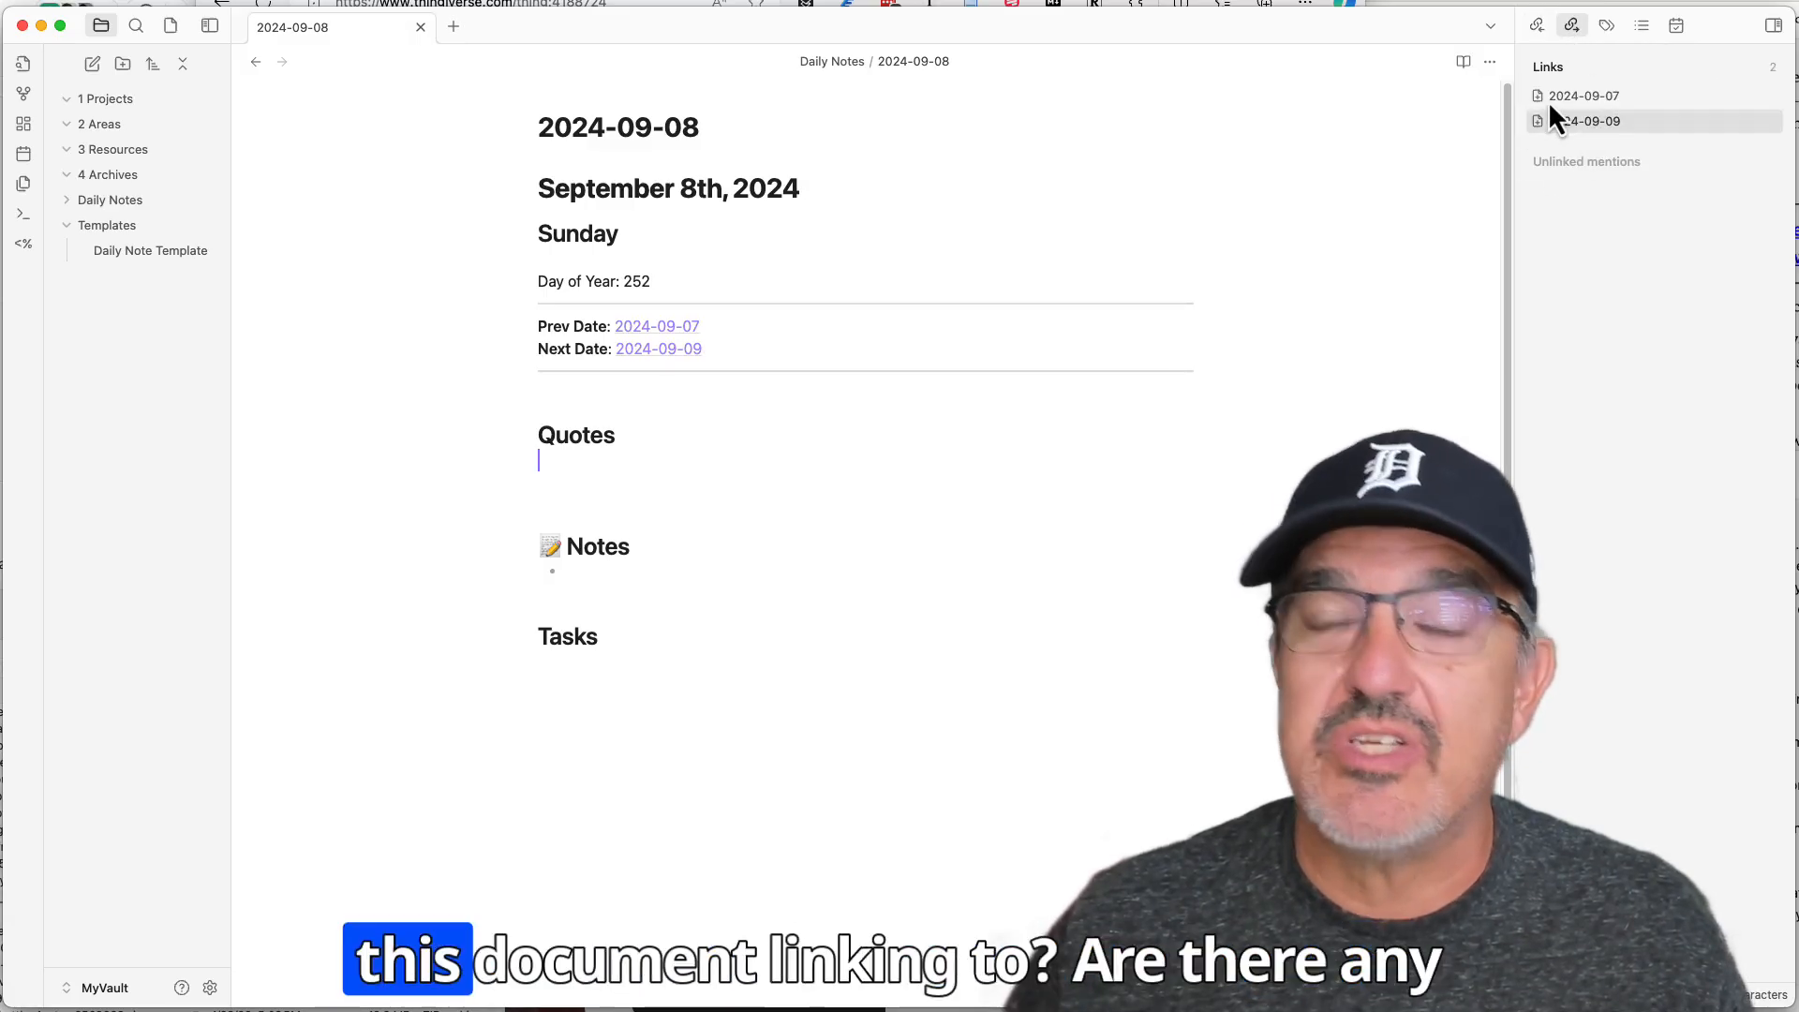
click(1608, 27)
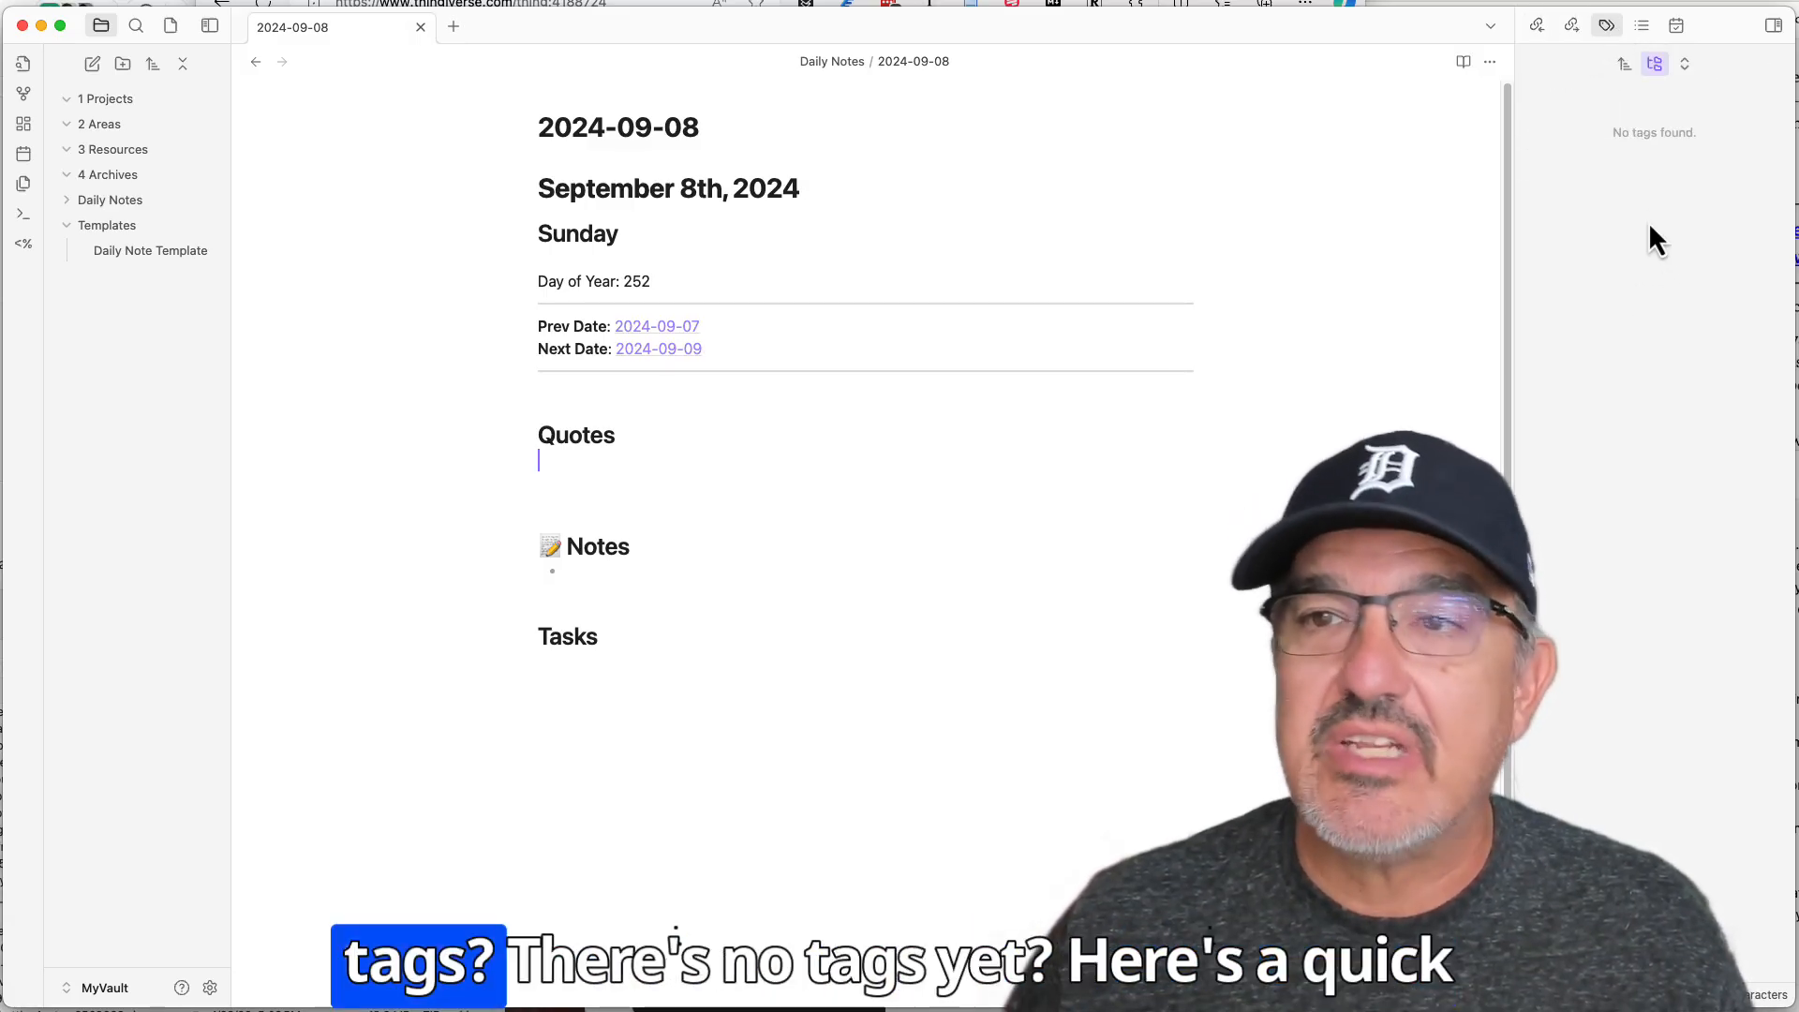
click(1644, 28)
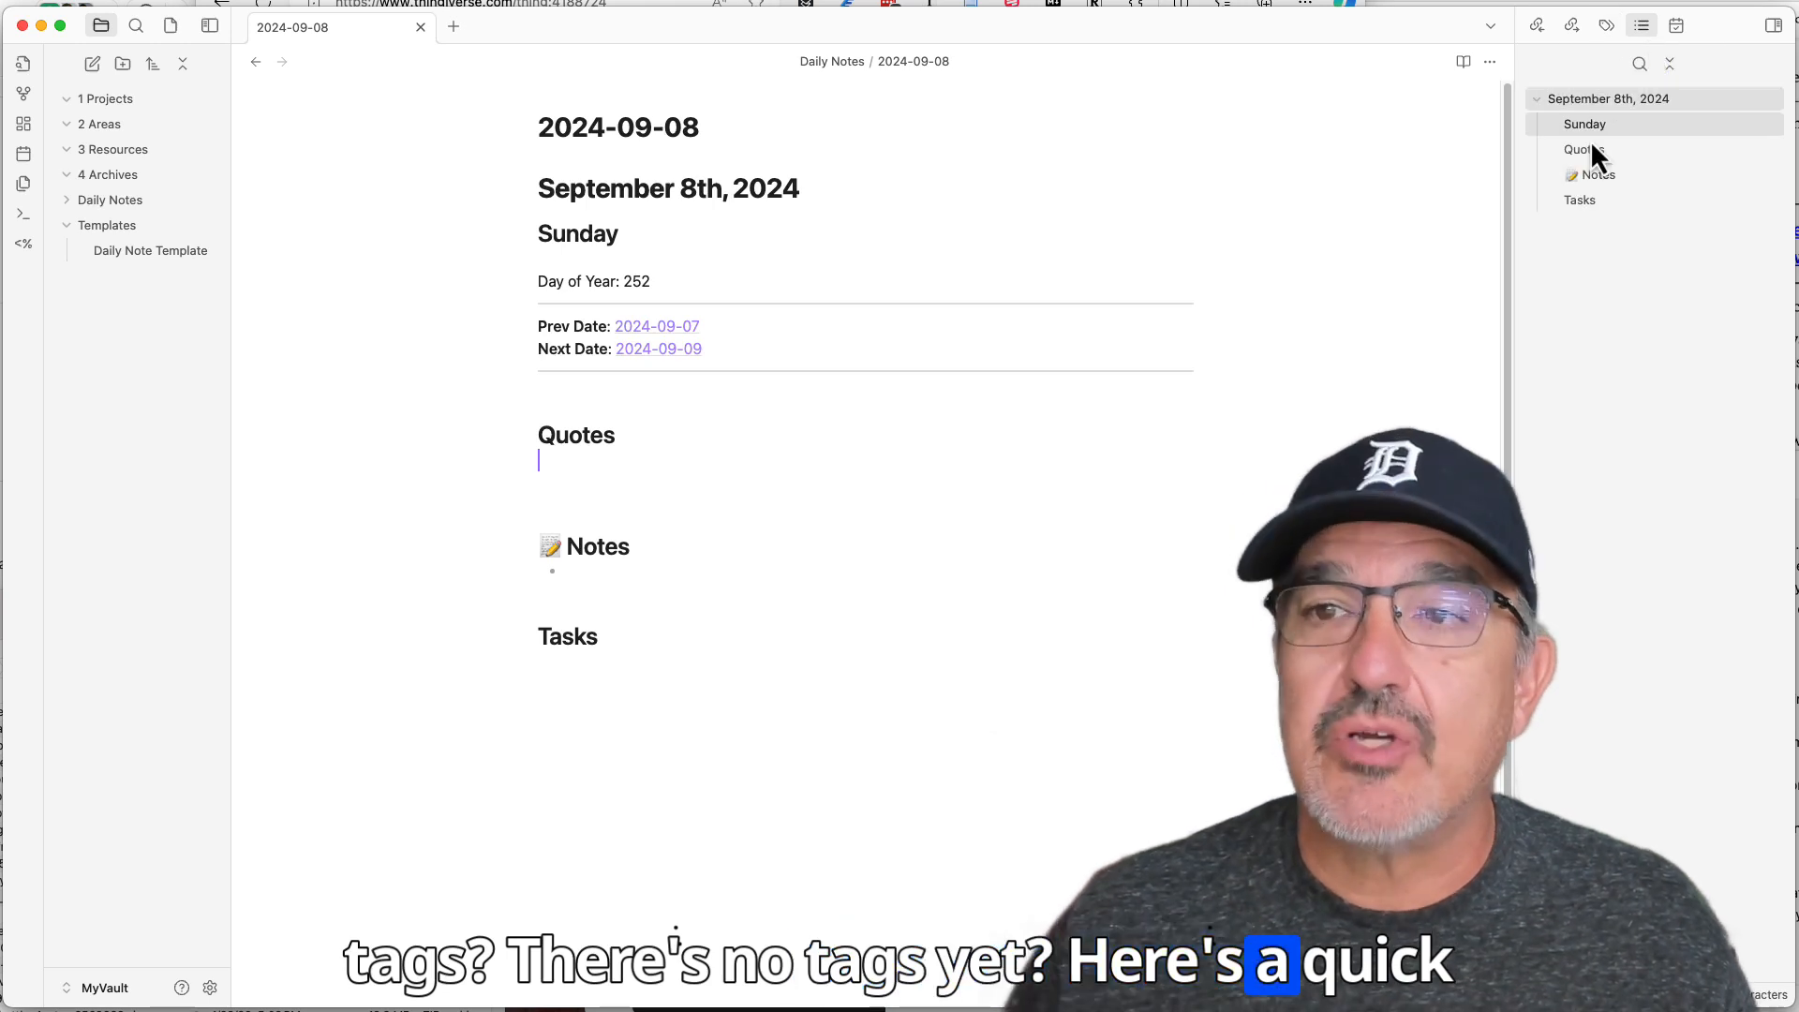
click(1677, 27)
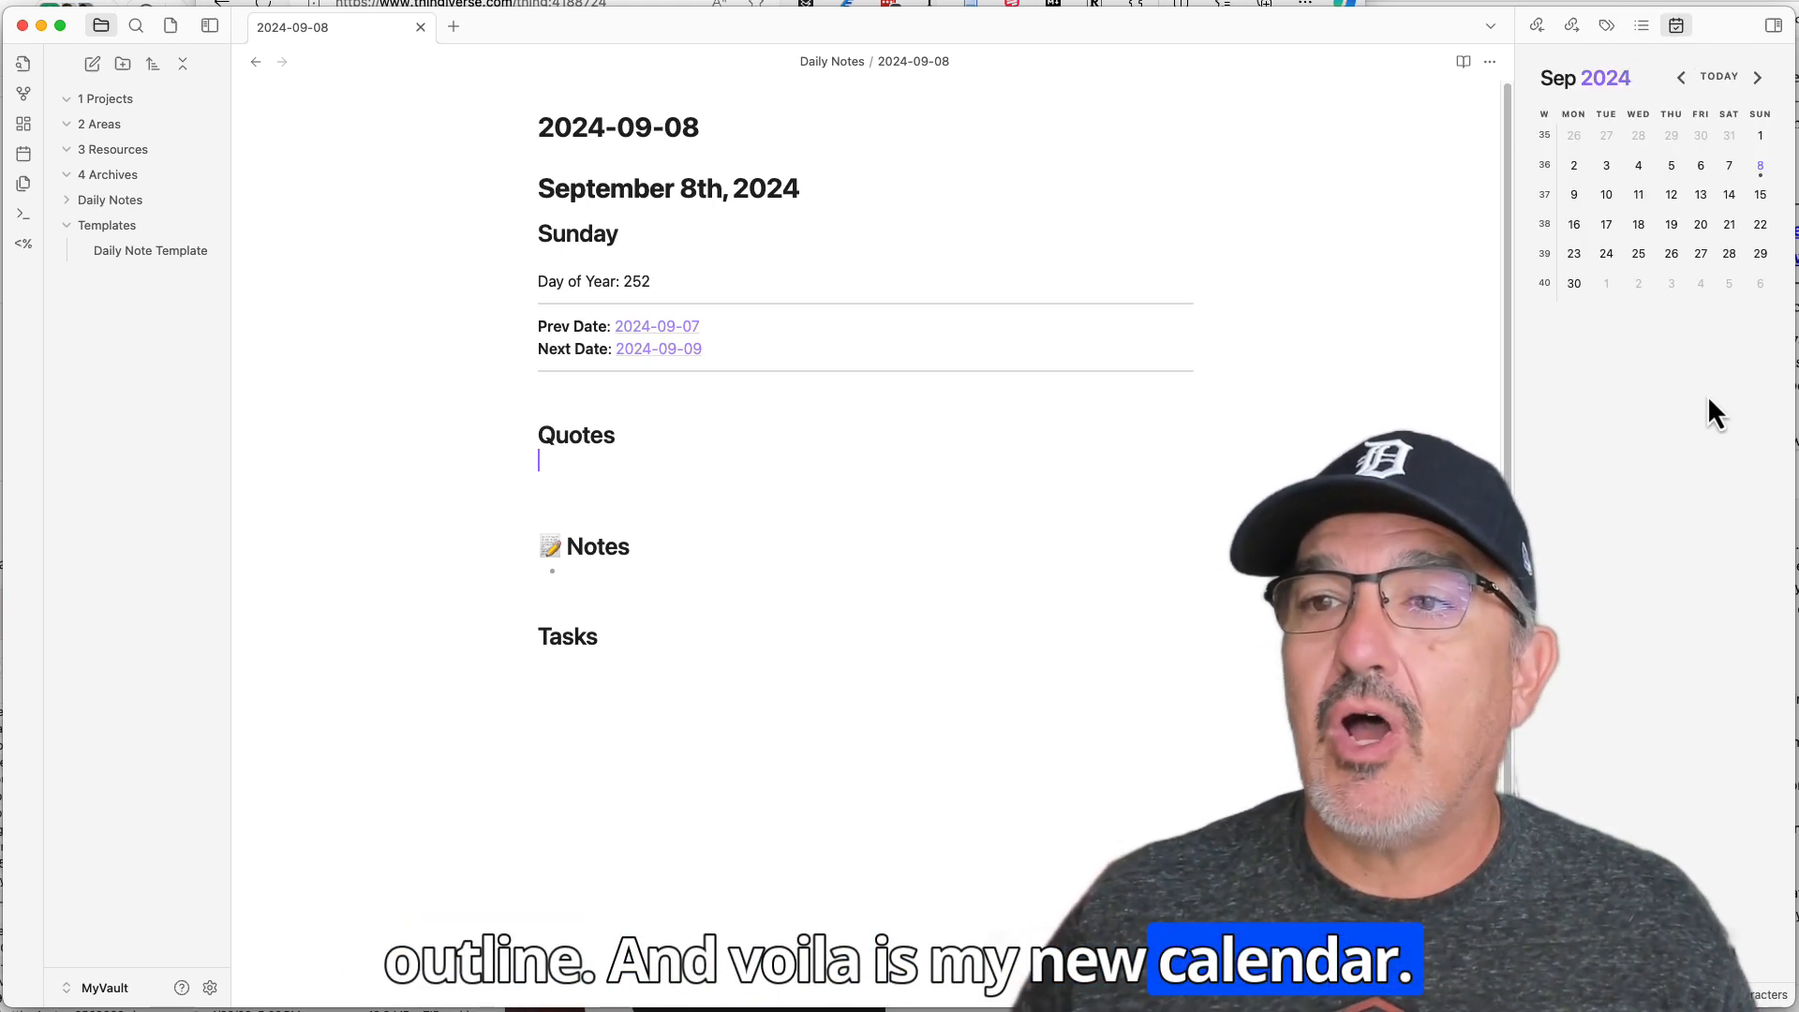
Create the daily note for September 7, 2024 from the calendar and follow its Next Date link to 2024-09-08
click(1729, 168)
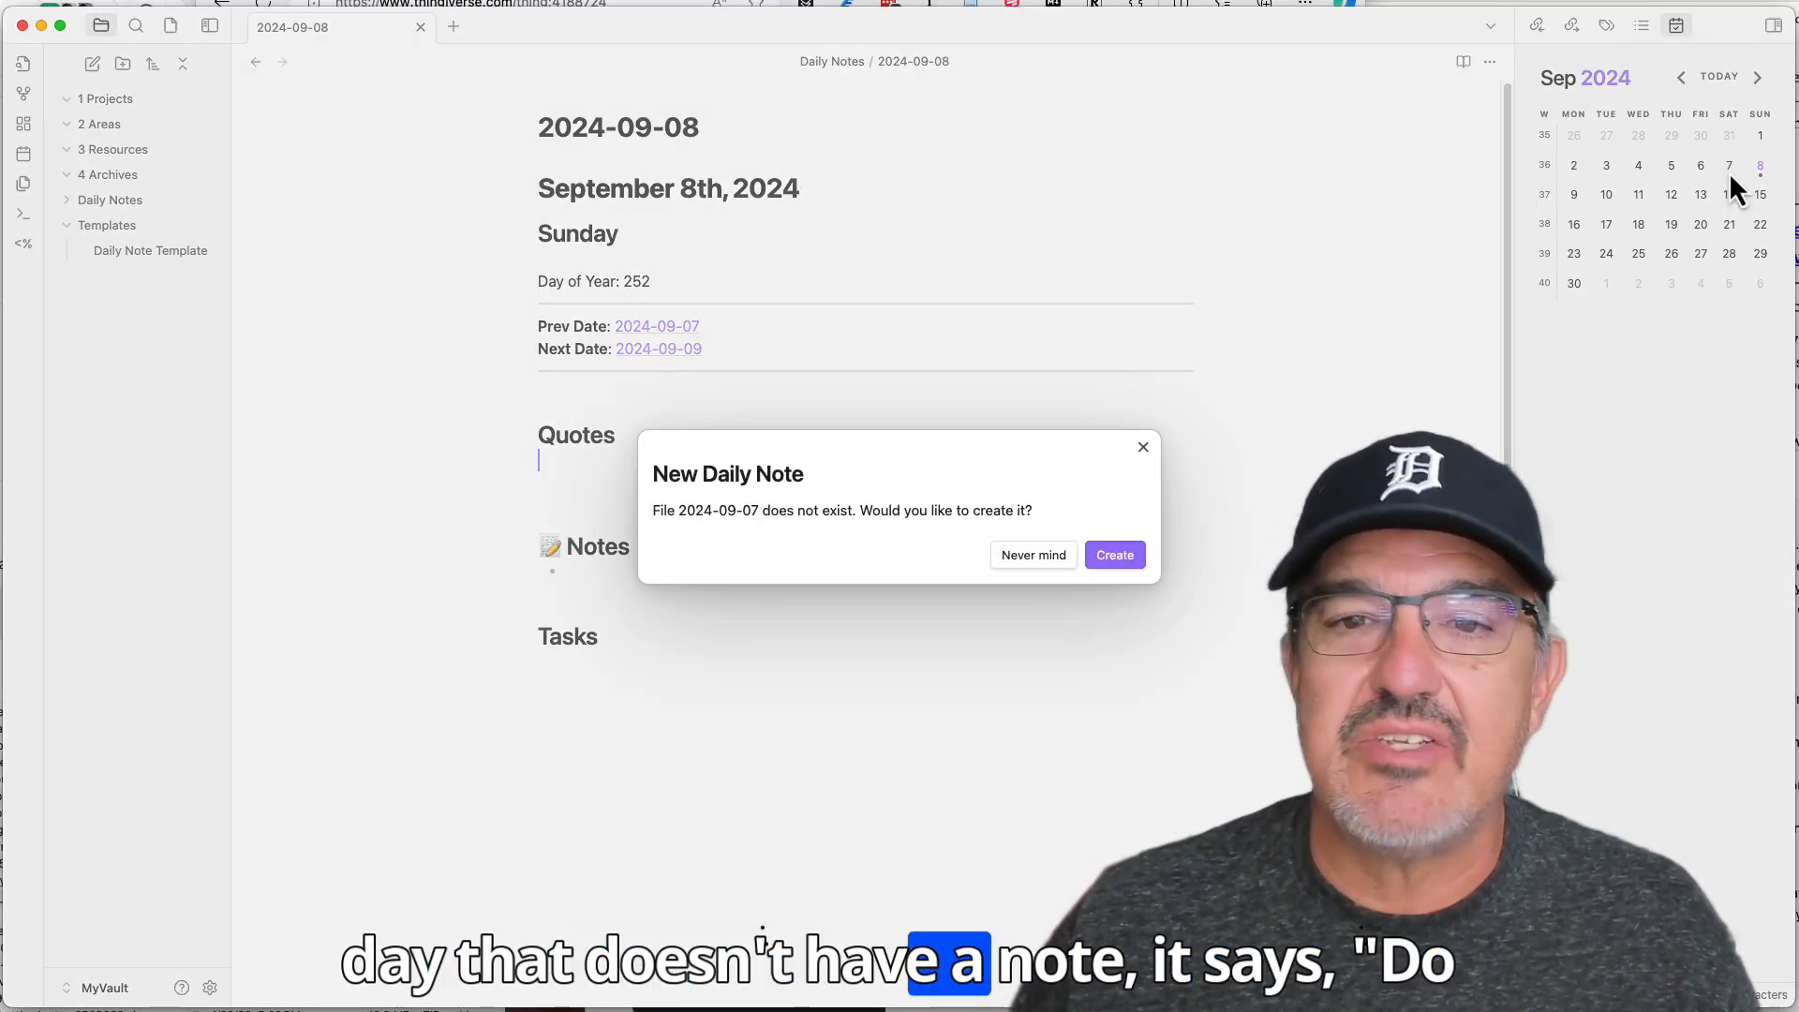
click(1122, 554)
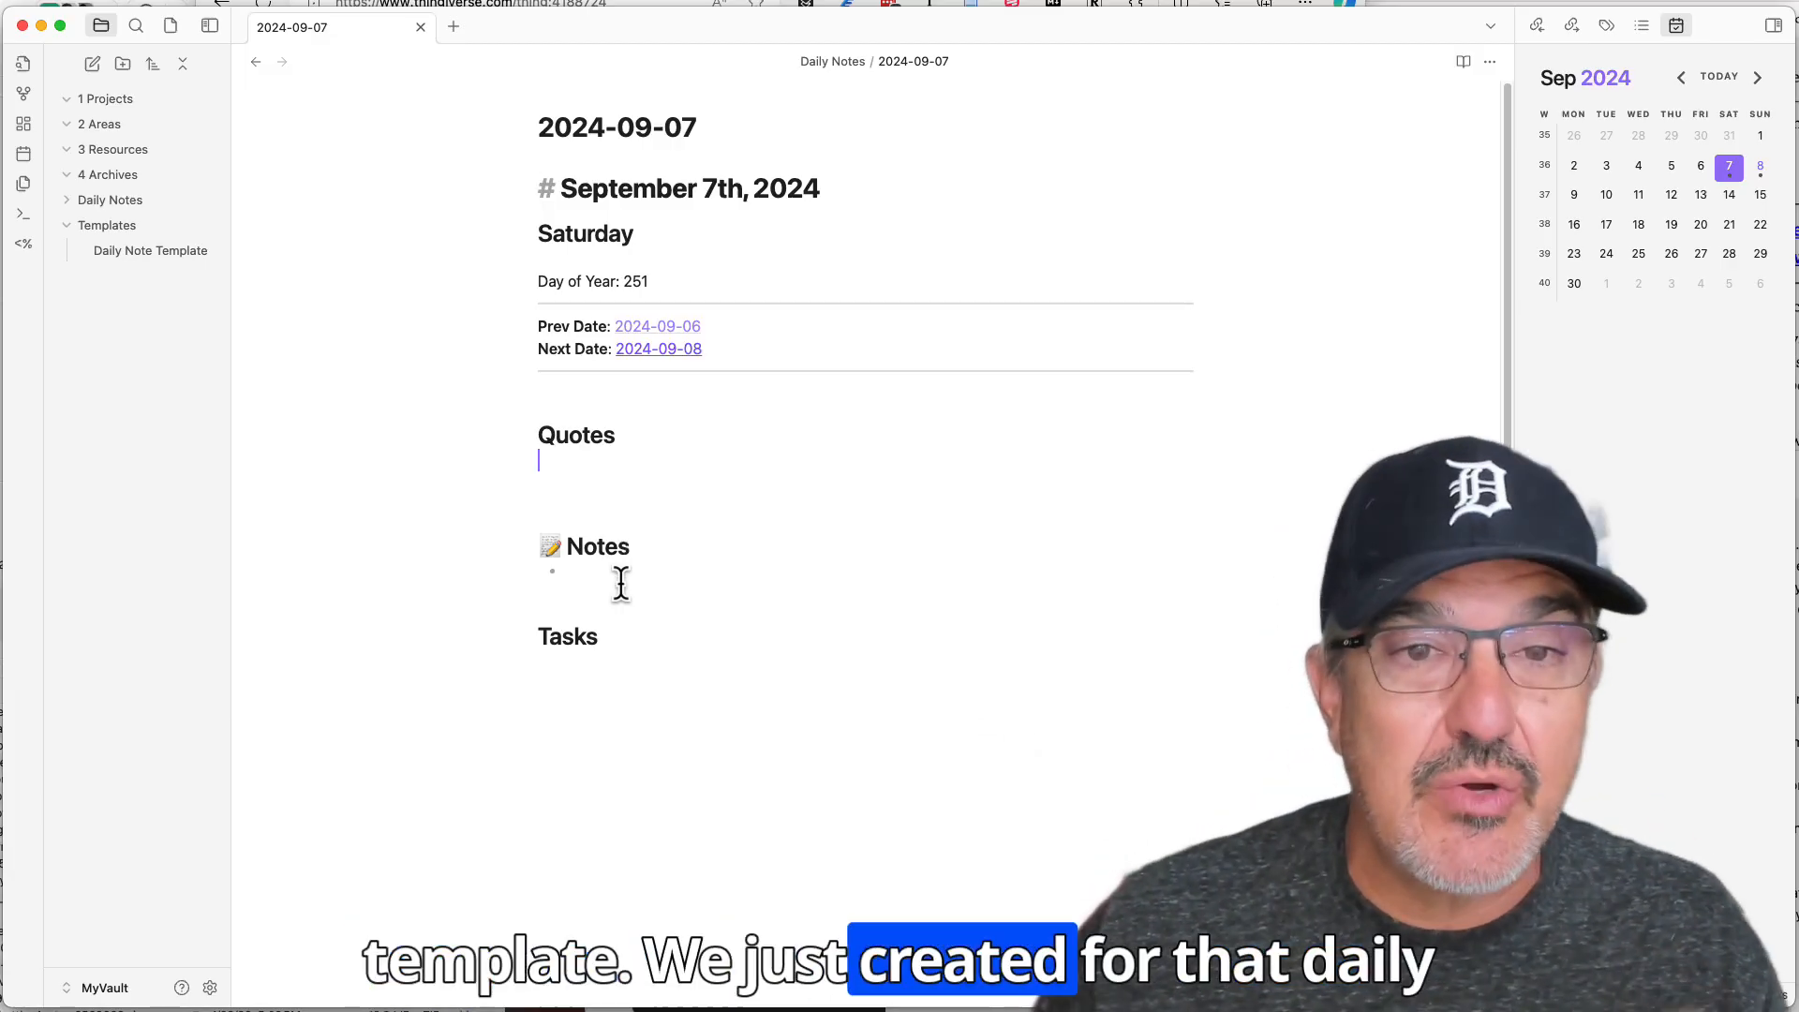
click(677, 352)
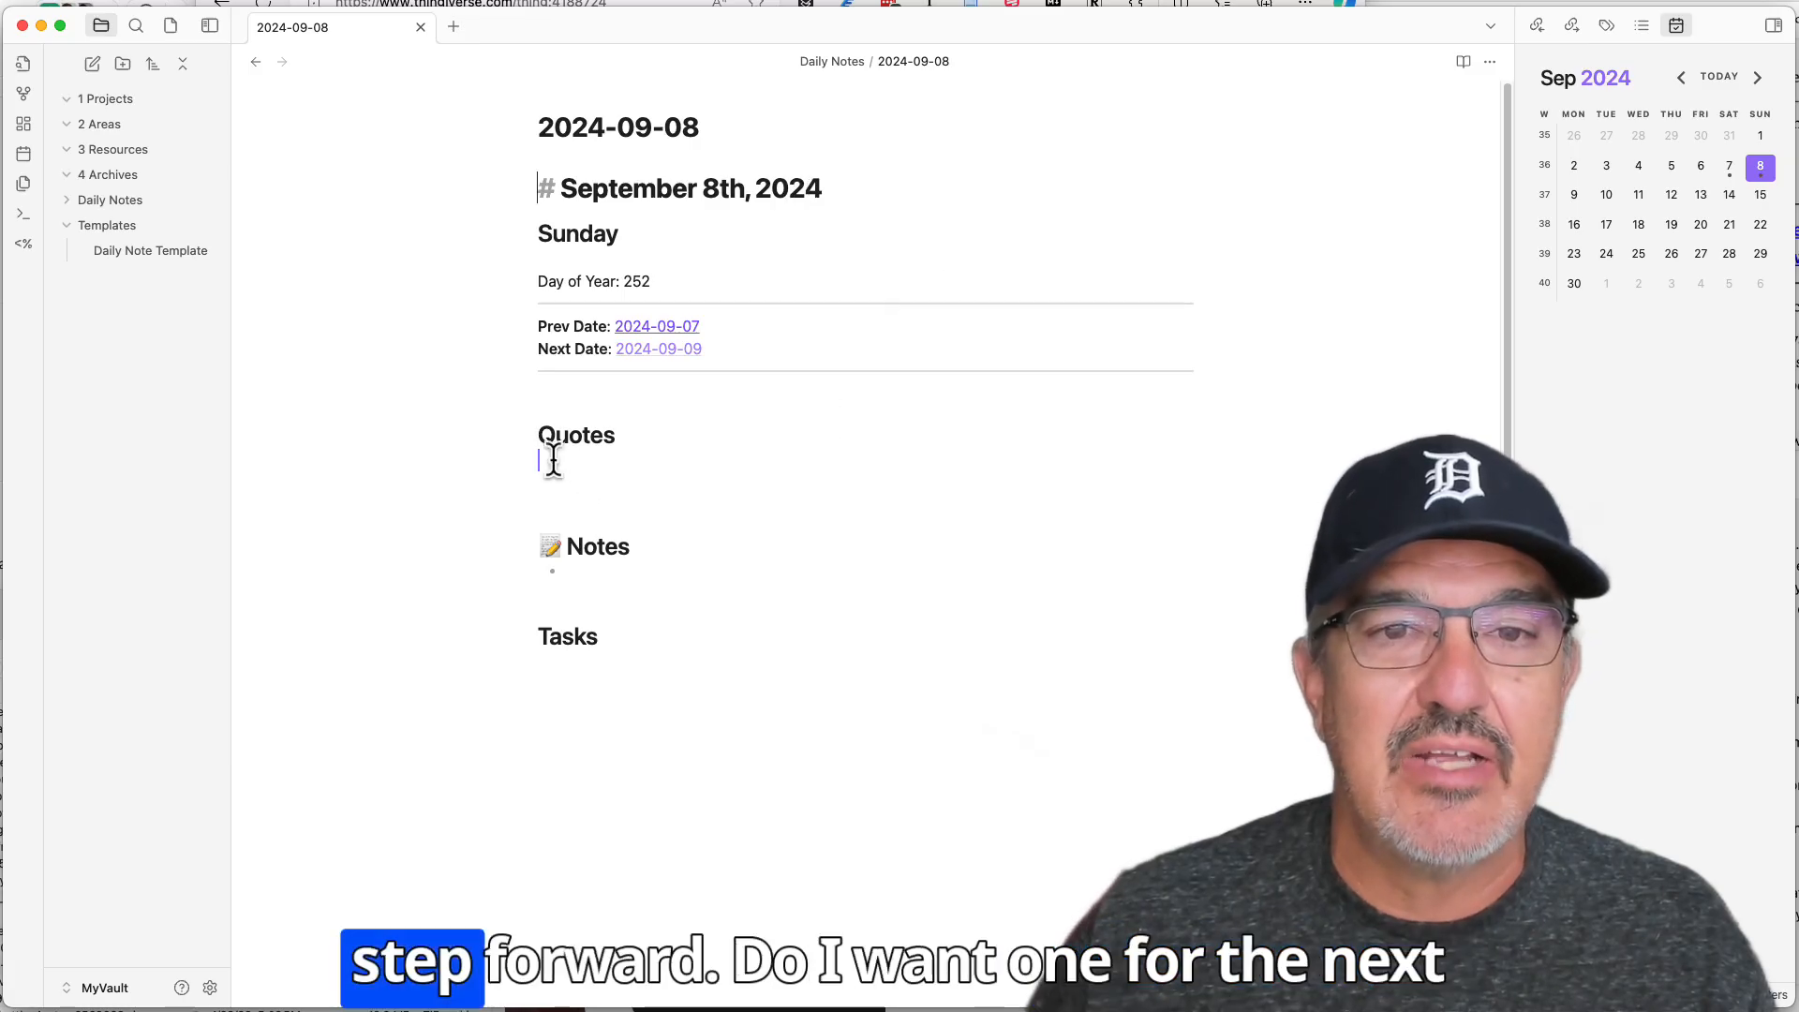
Create the daily note for September 9, 2024 from the calendar and add a reminder to call someone under Notes
click(1575, 197)
click(1104, 559)
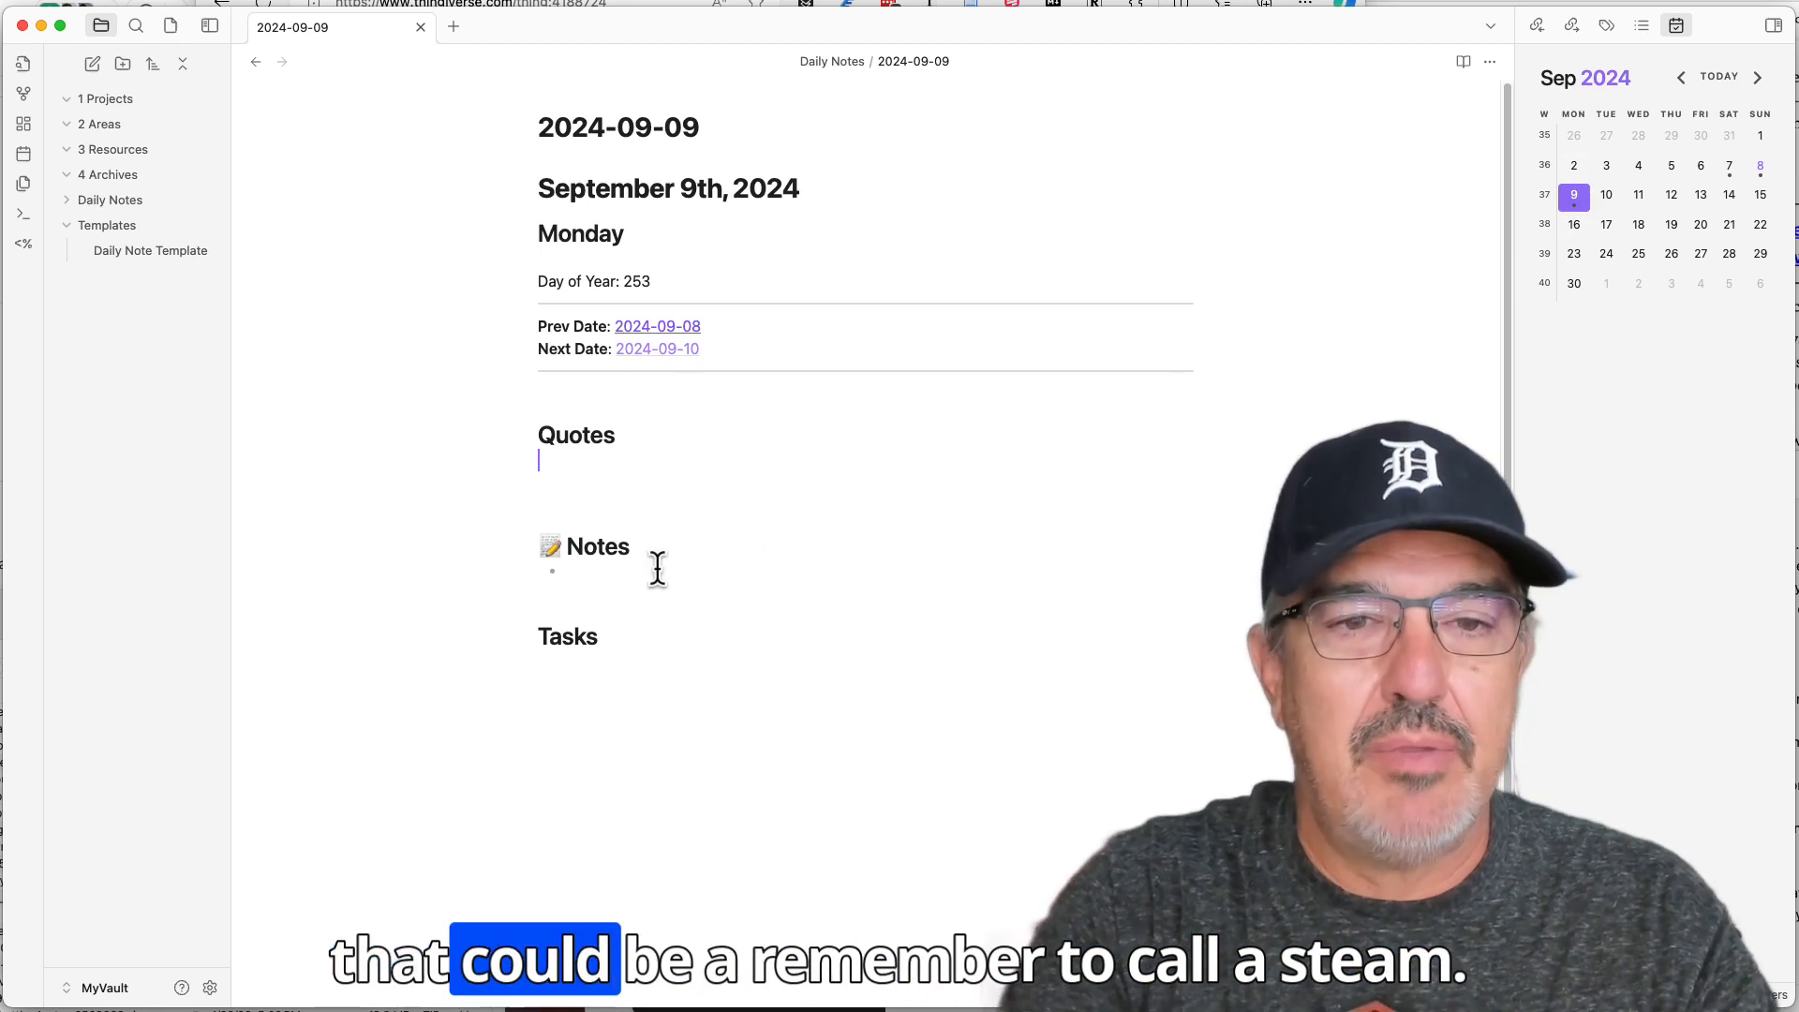
text(Remember to)
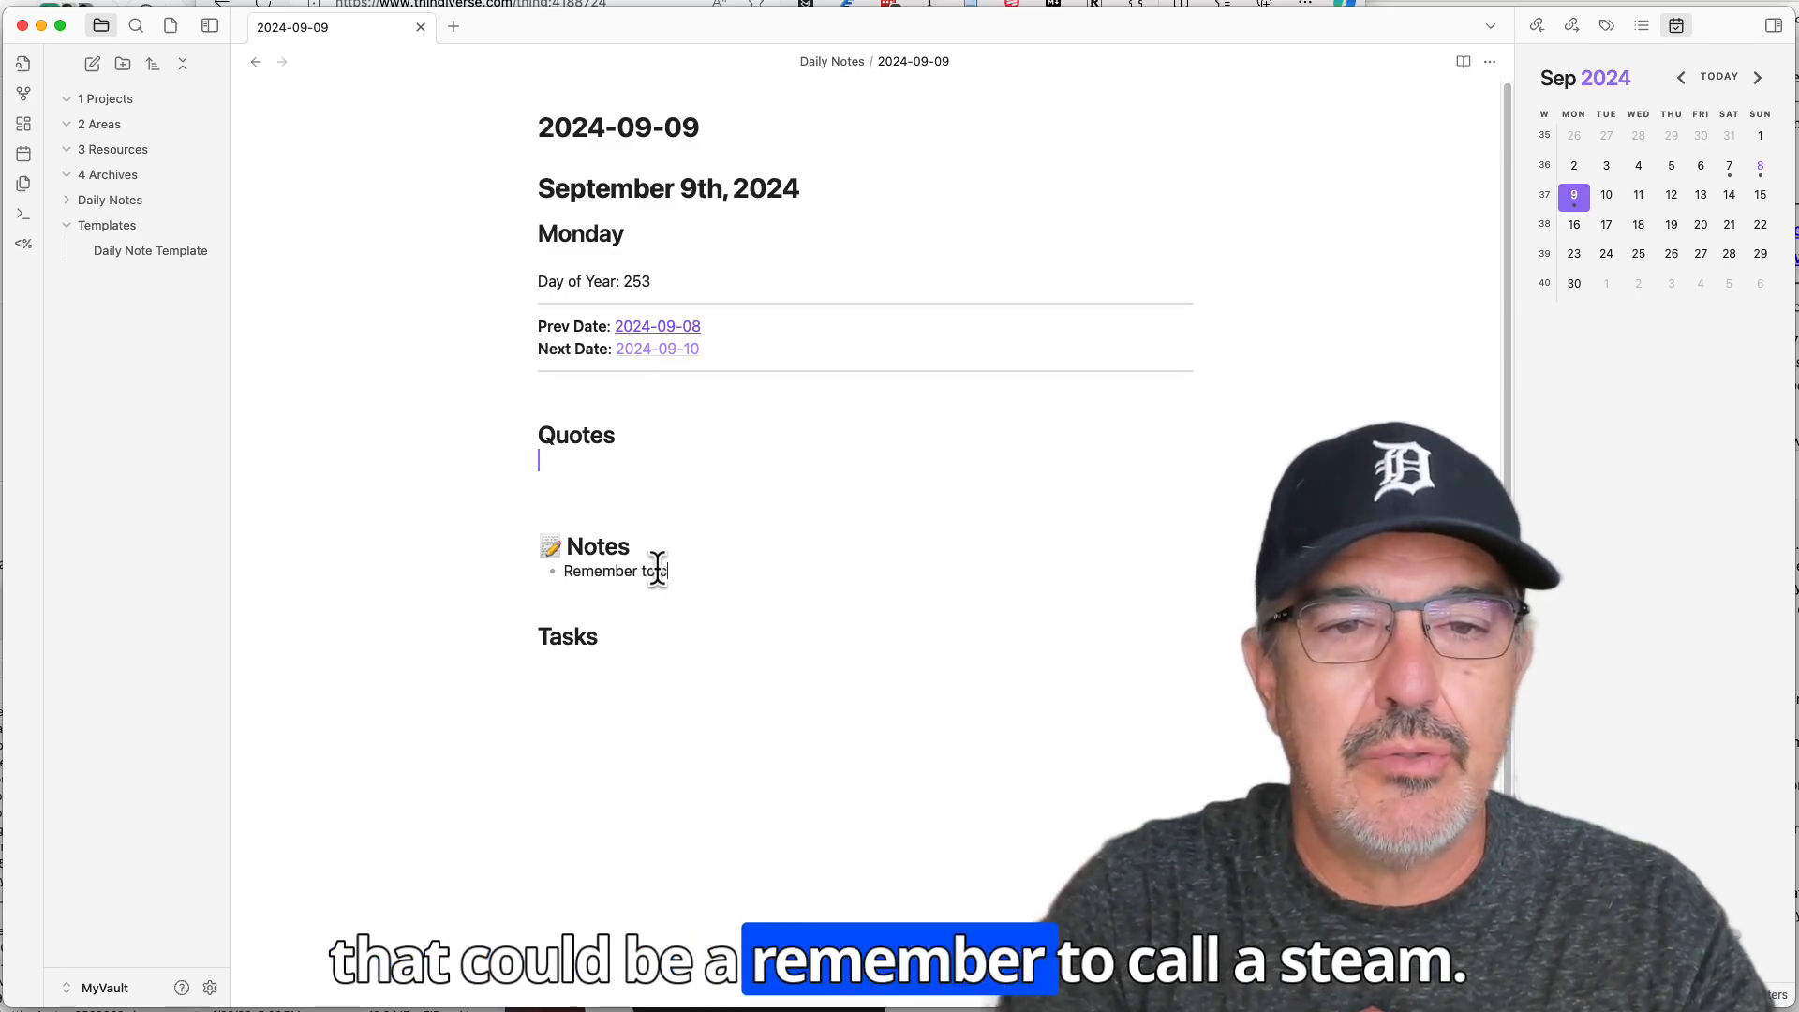
text( call )
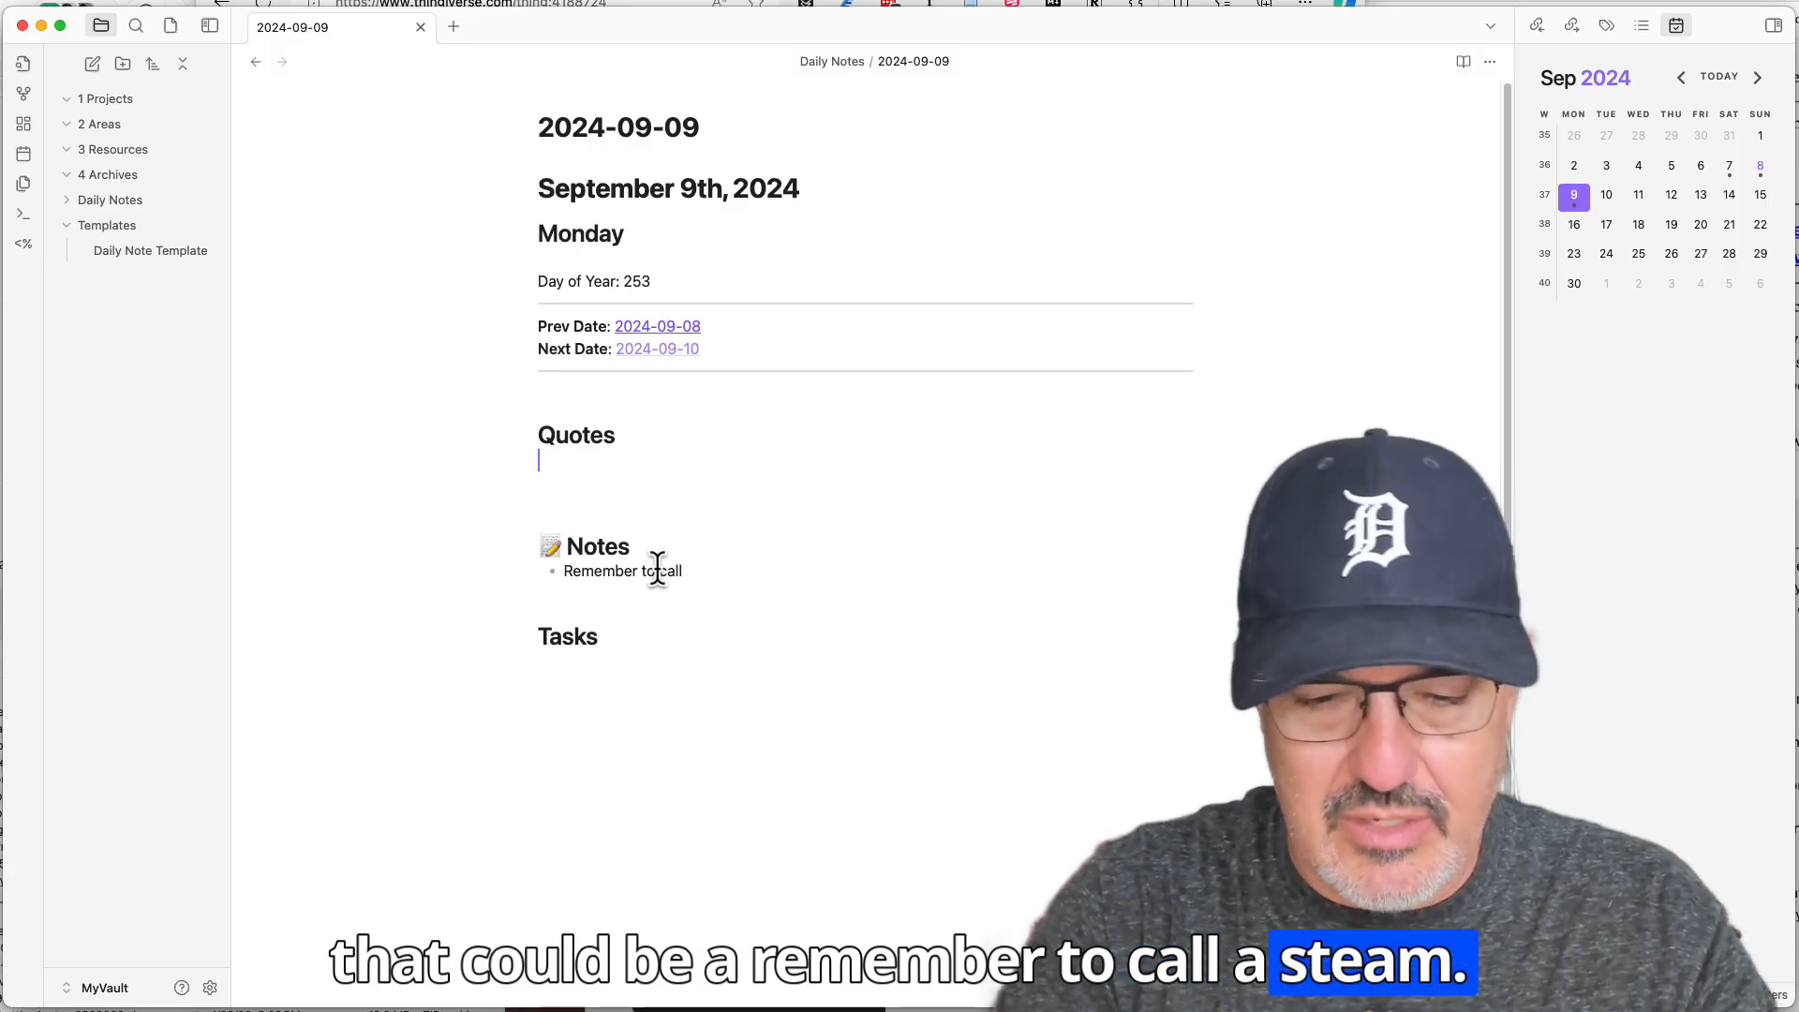
text(Steve.)
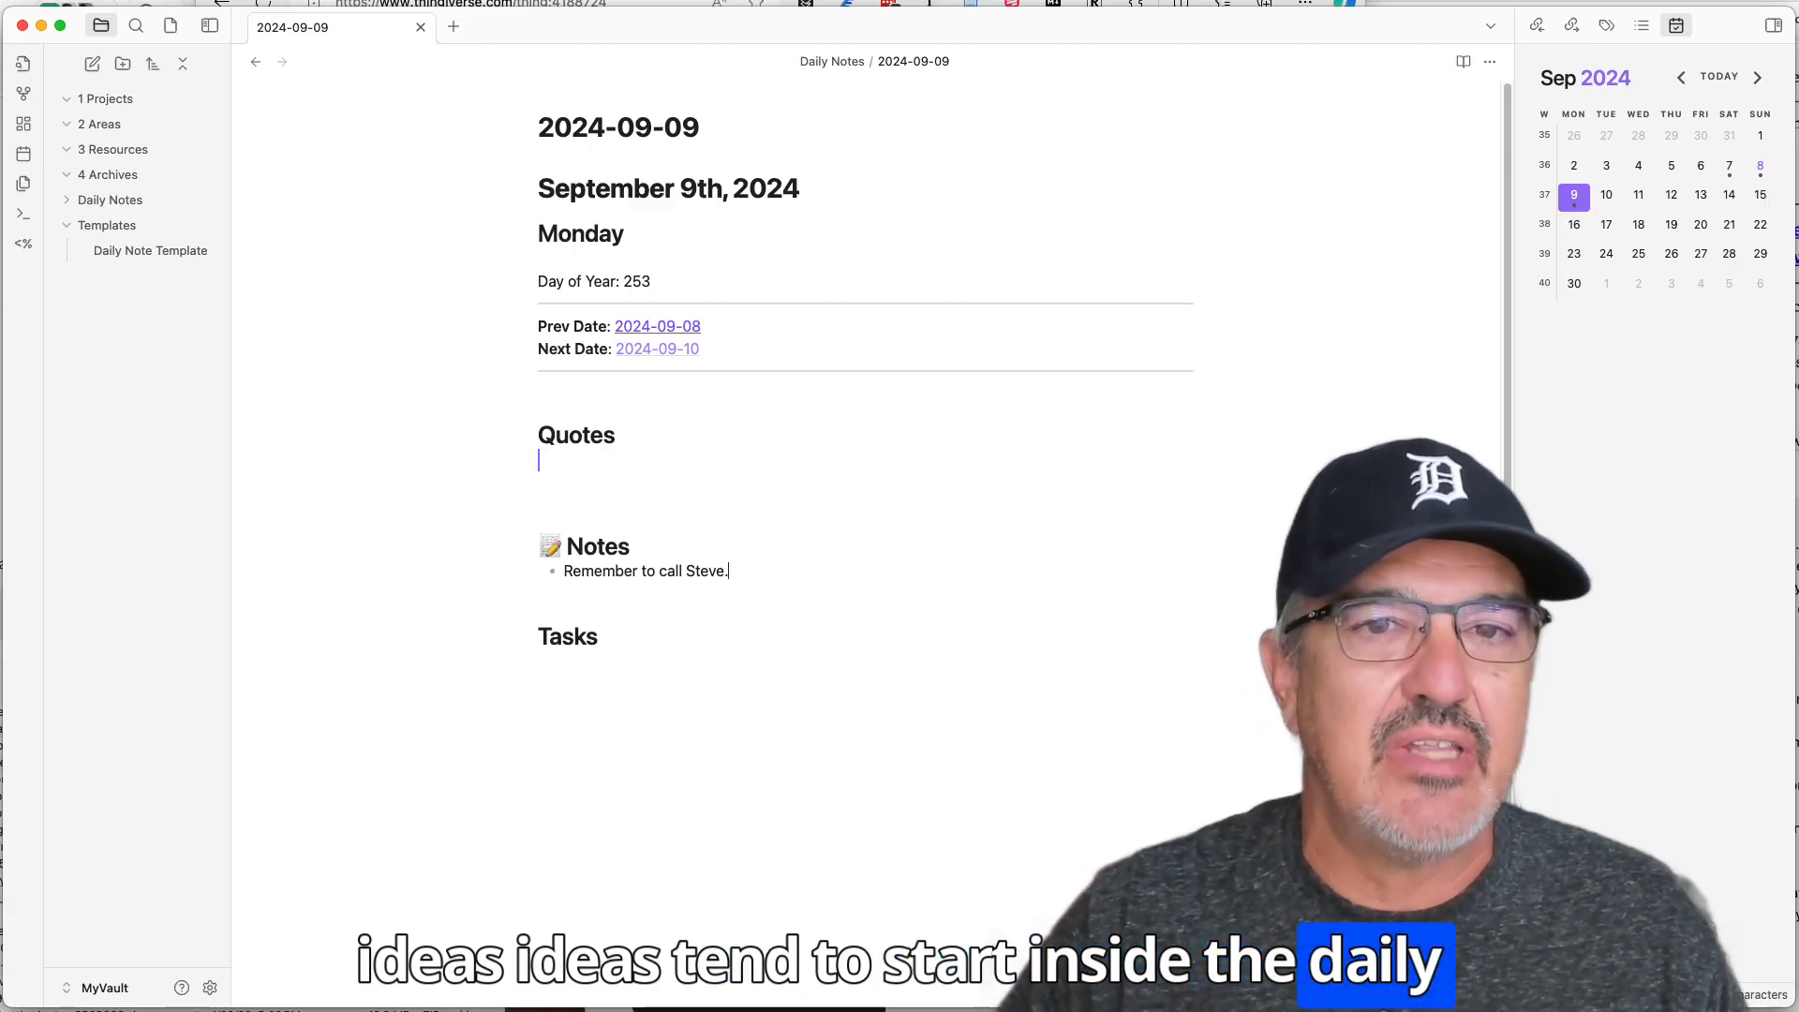
Review the files in the Daily Notes folder, the Daily notes plugin settings and the contents of the Daily Note Template
click(68, 204)
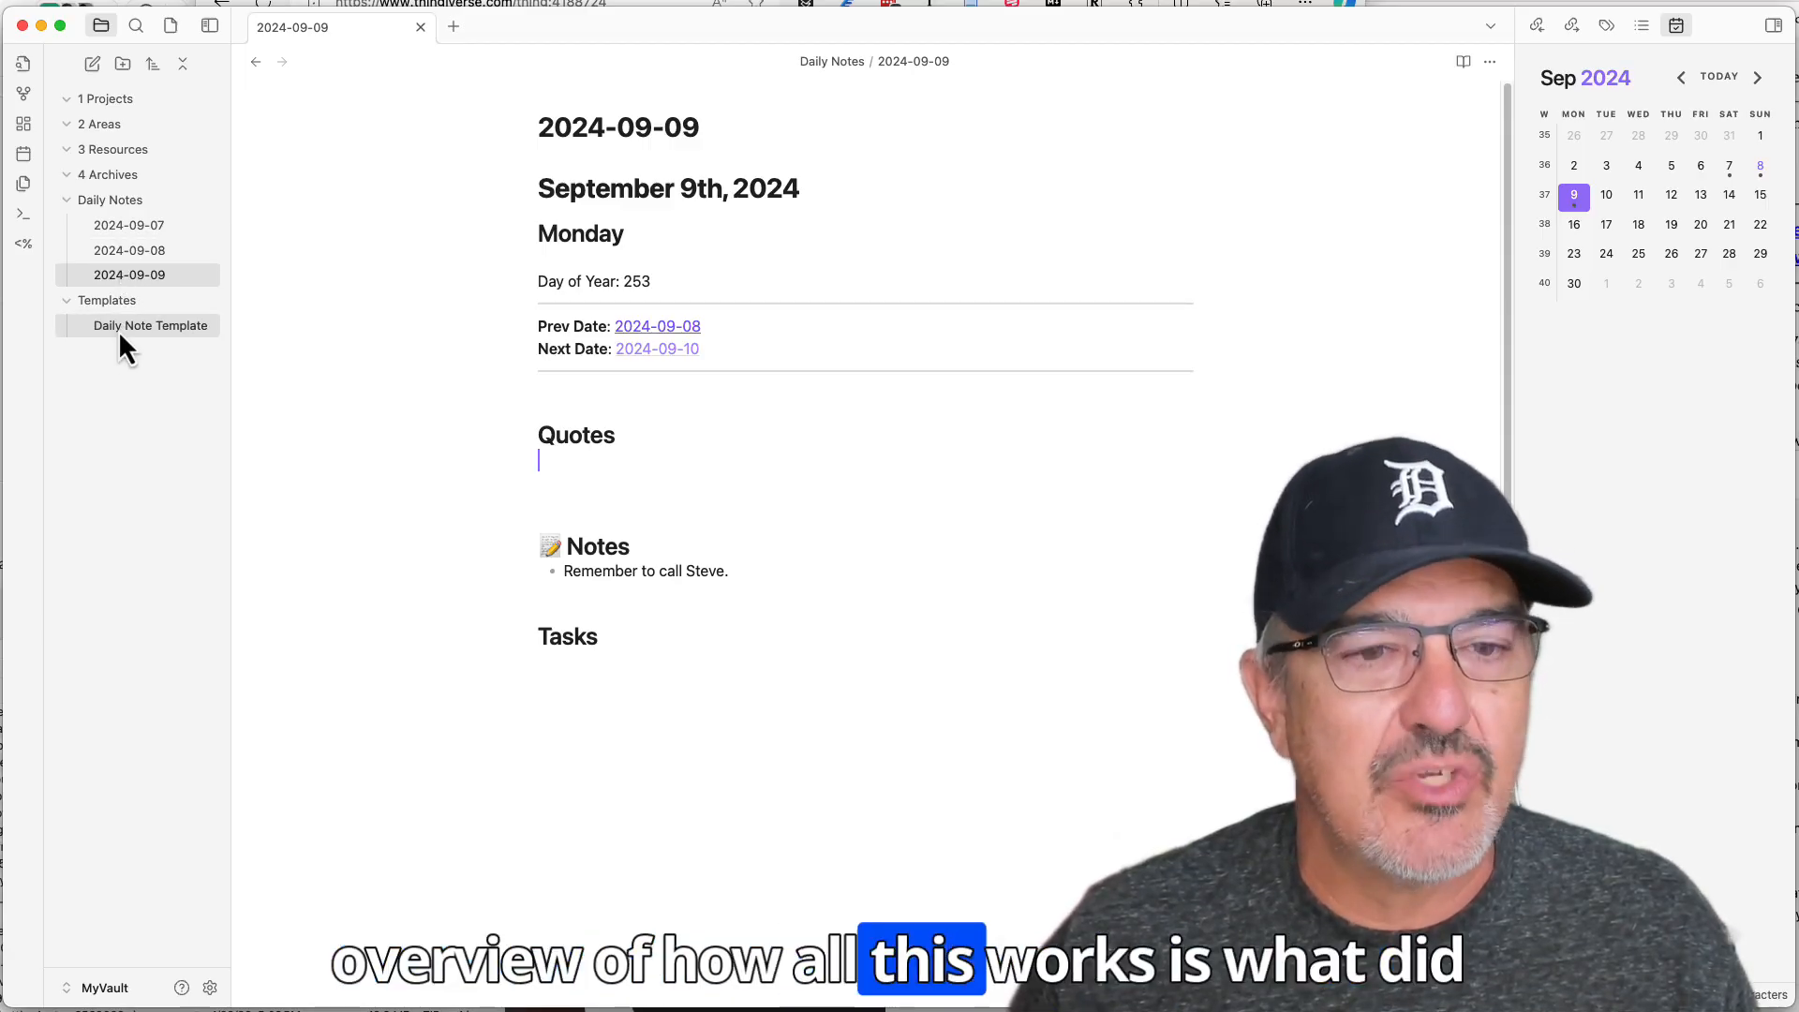
click(214, 991)
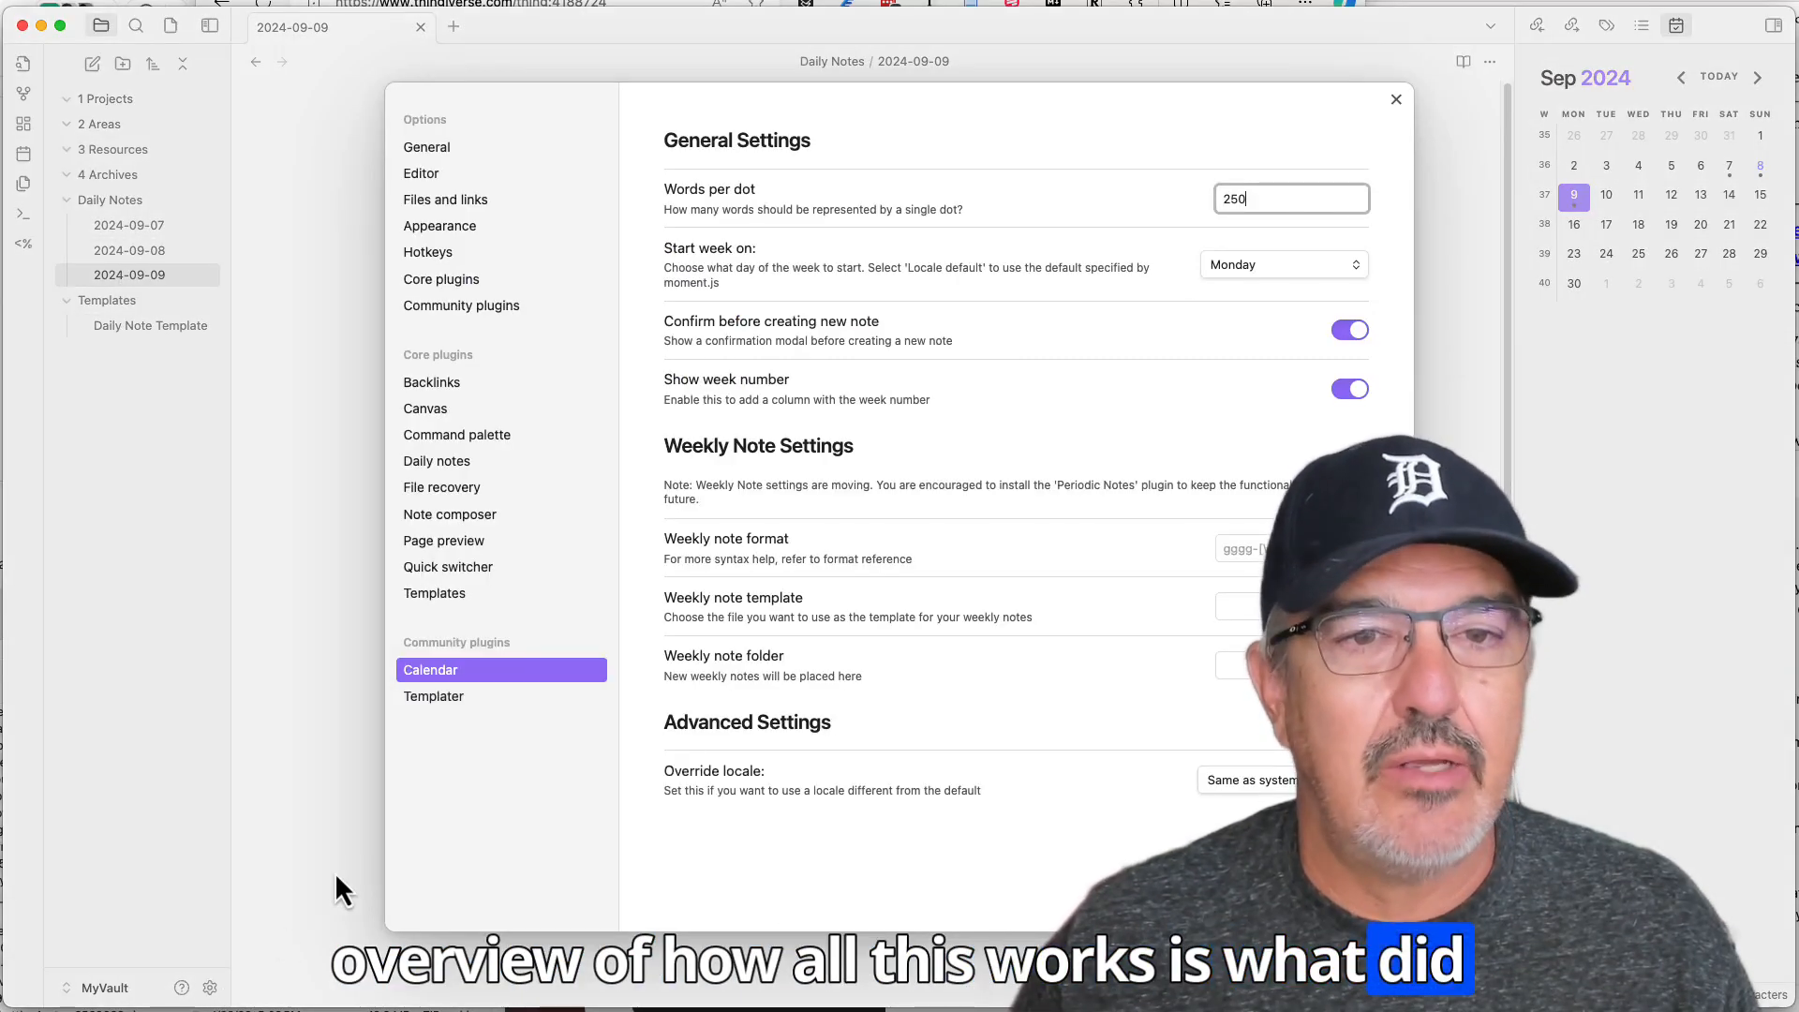
click(459, 457)
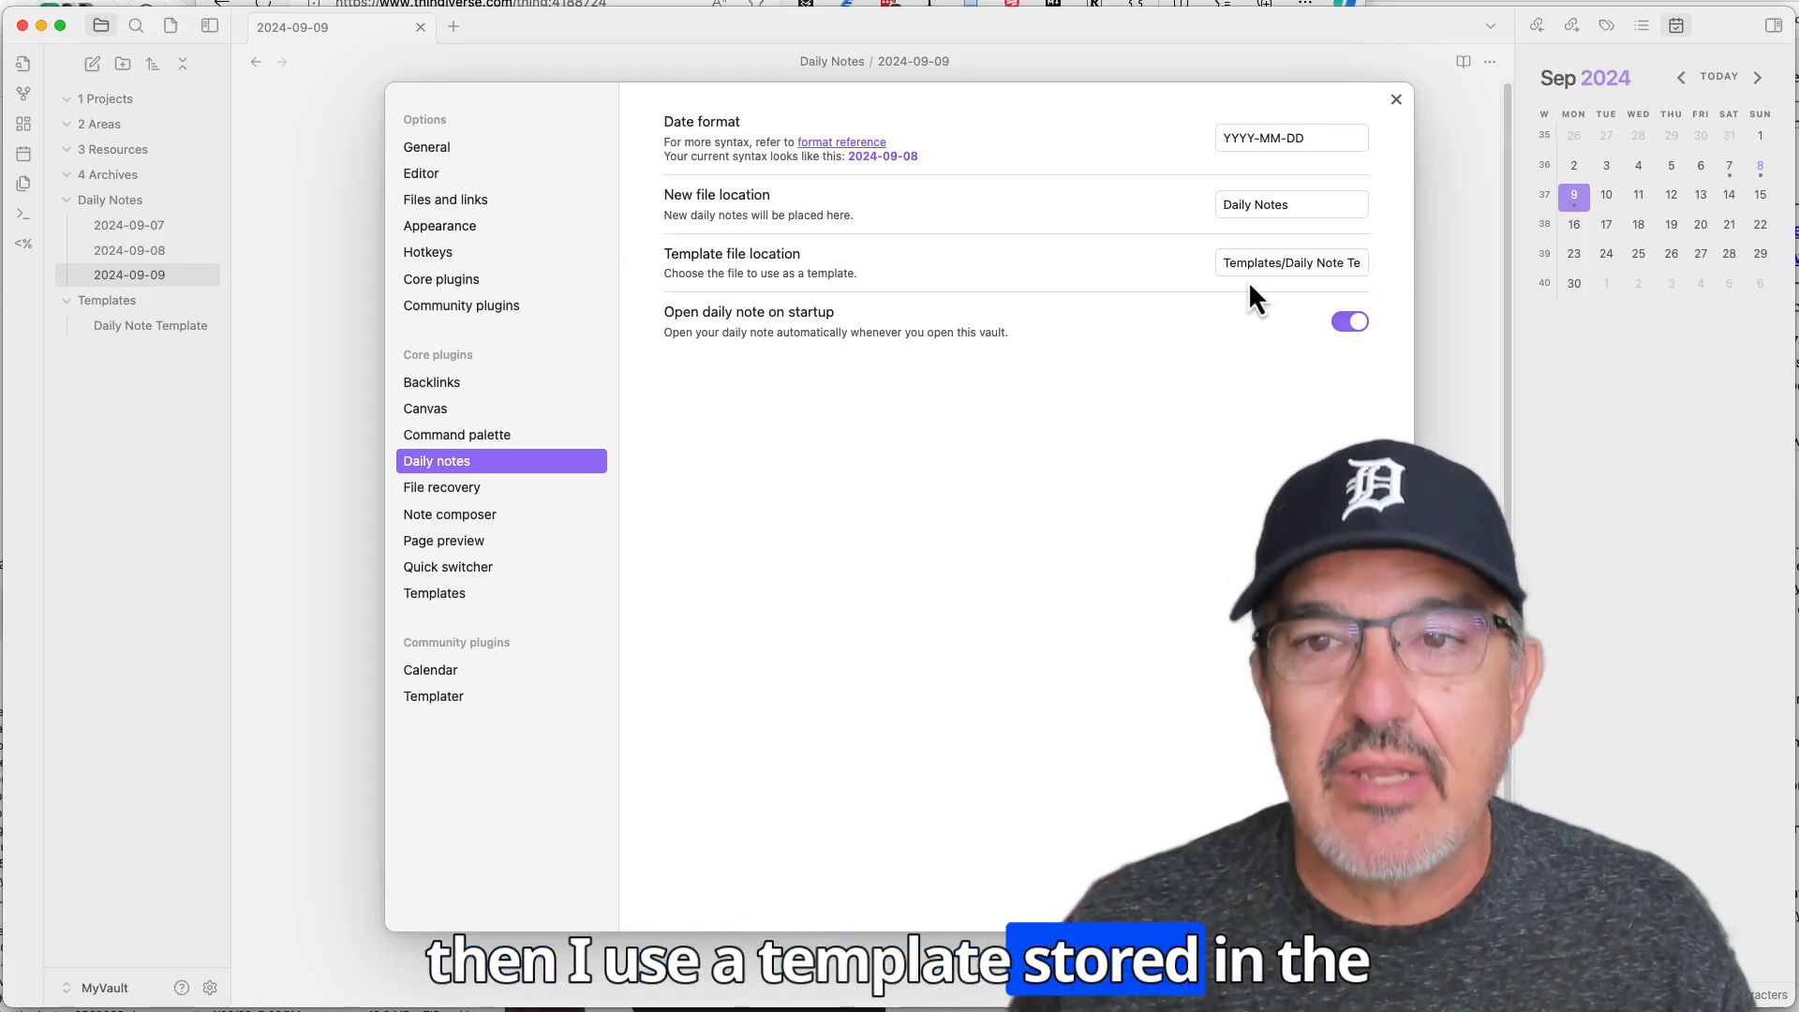
click(1397, 99)
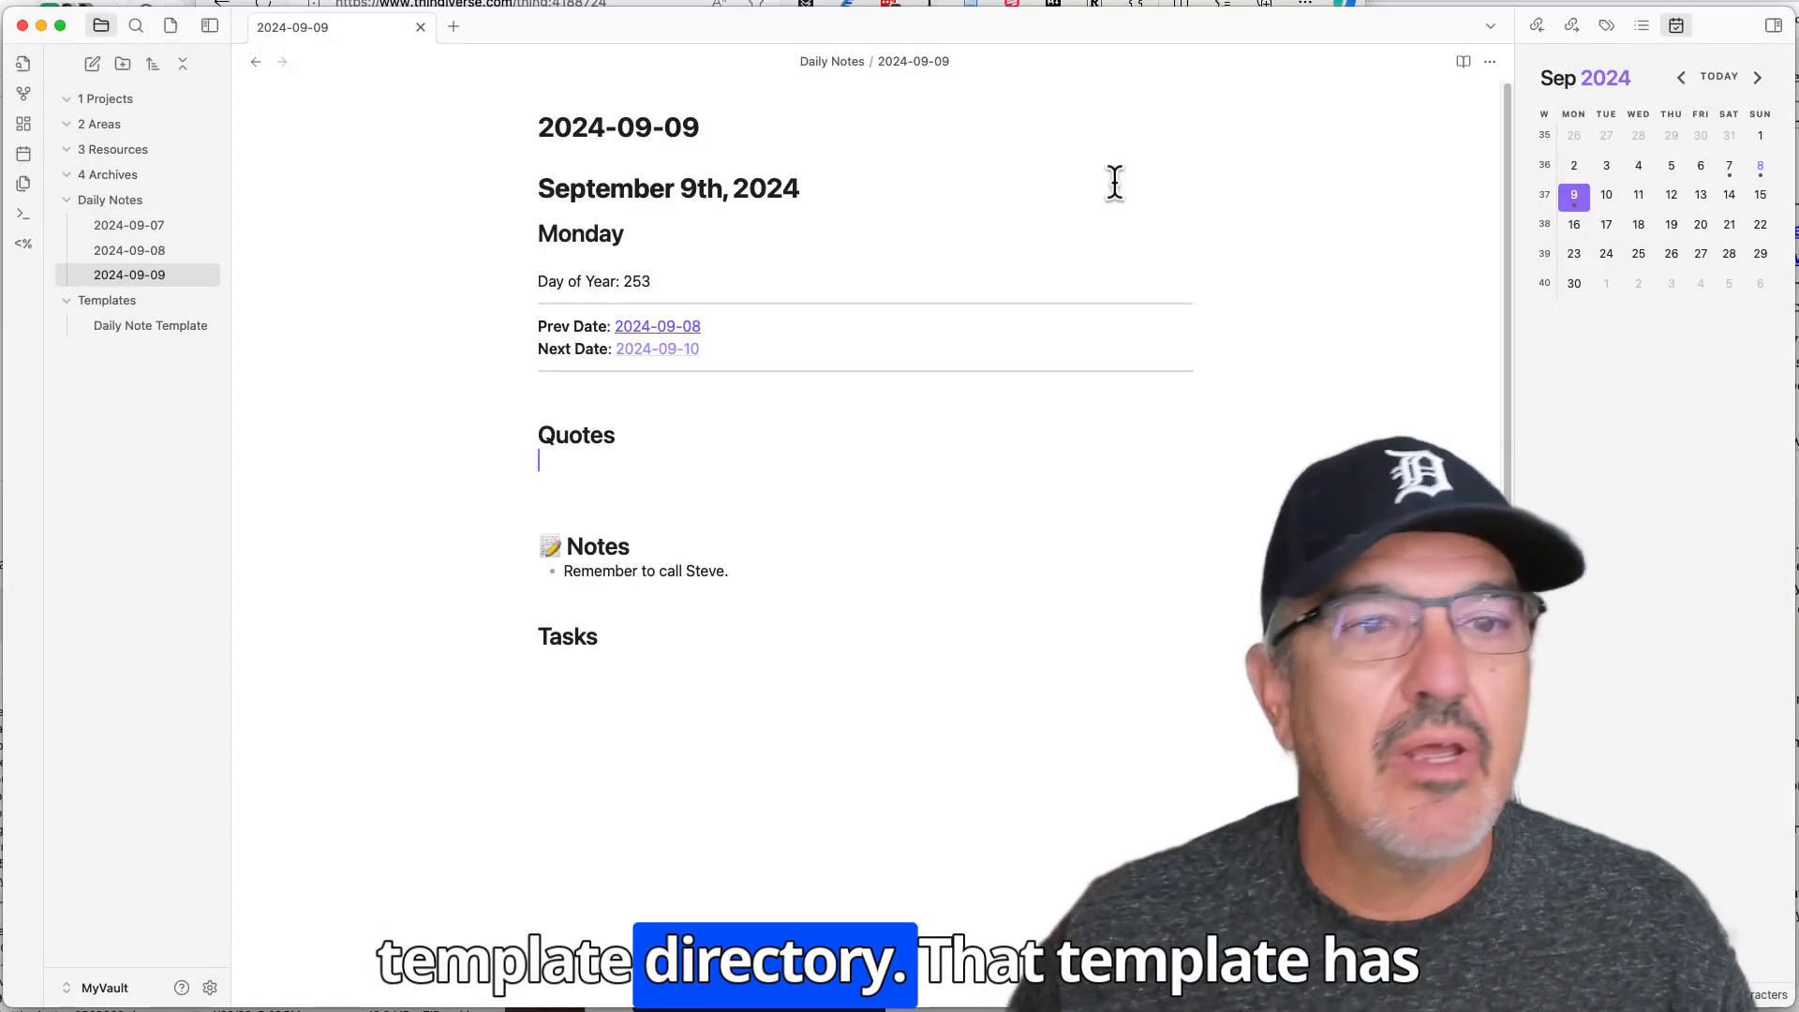
click(148, 328)
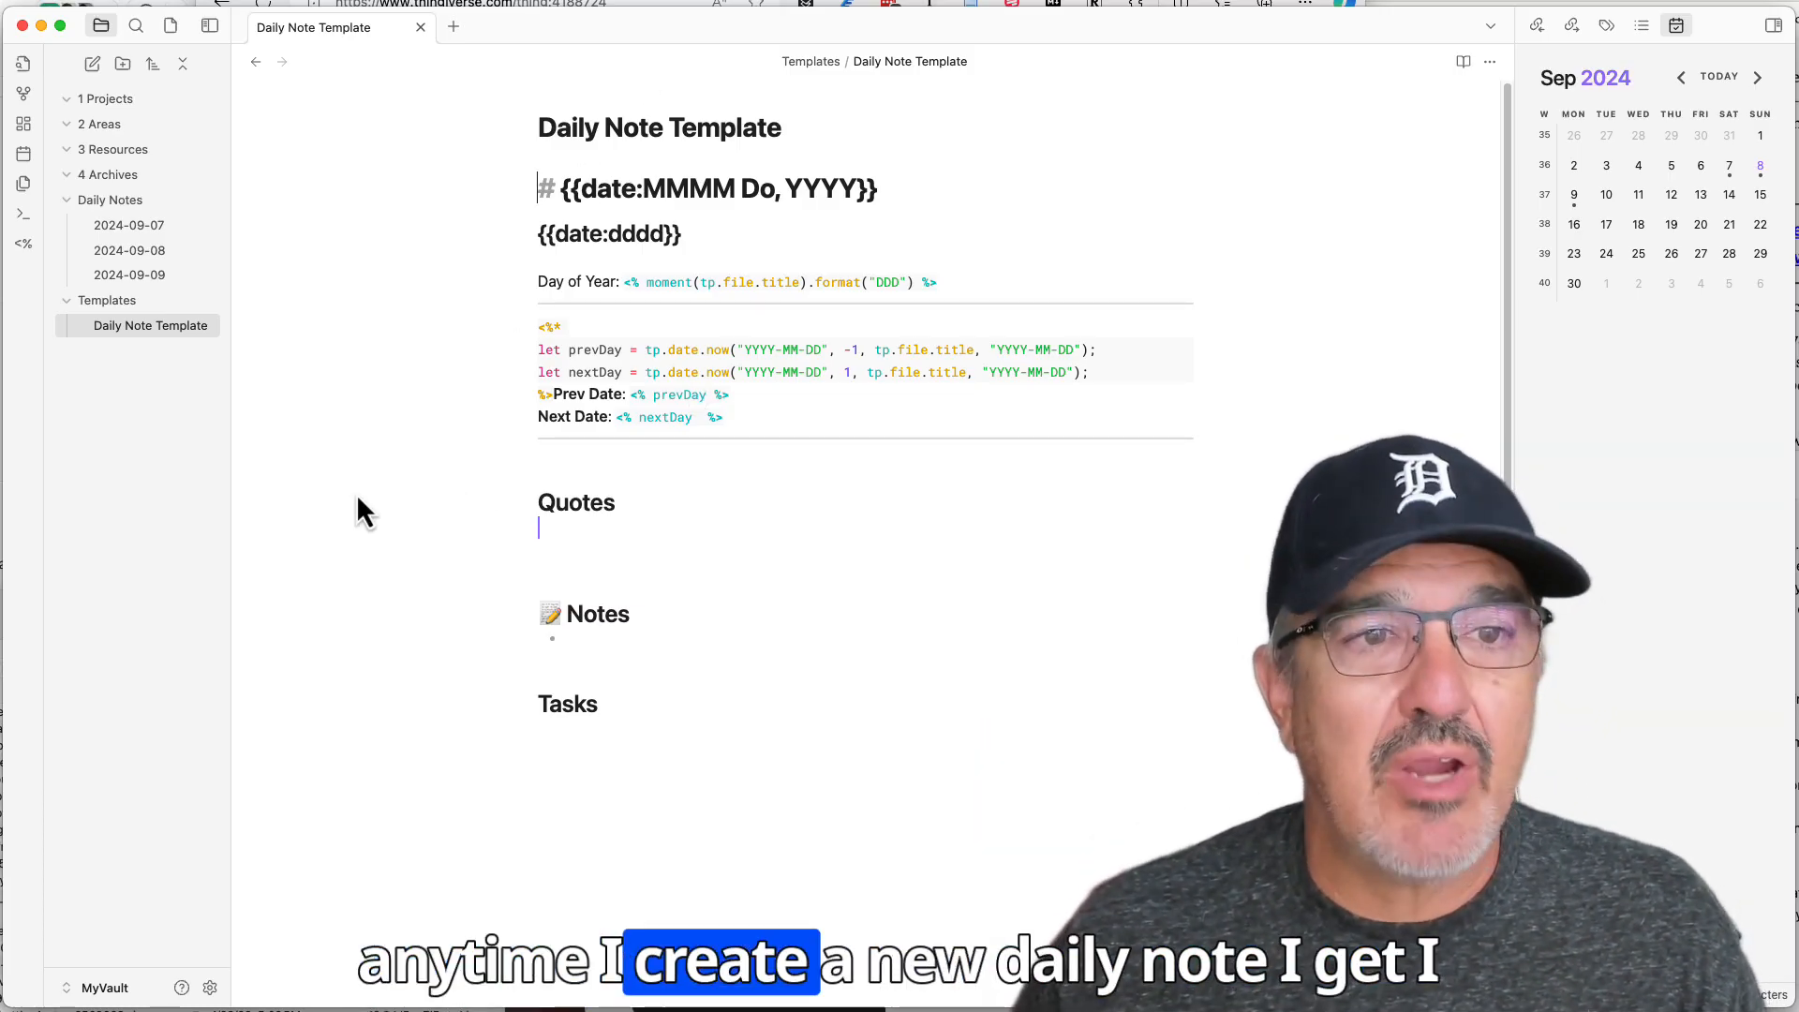
Reopen the 2024-09-09 daily note and follow its Next Date link to 2024-09-10
click(137, 274)
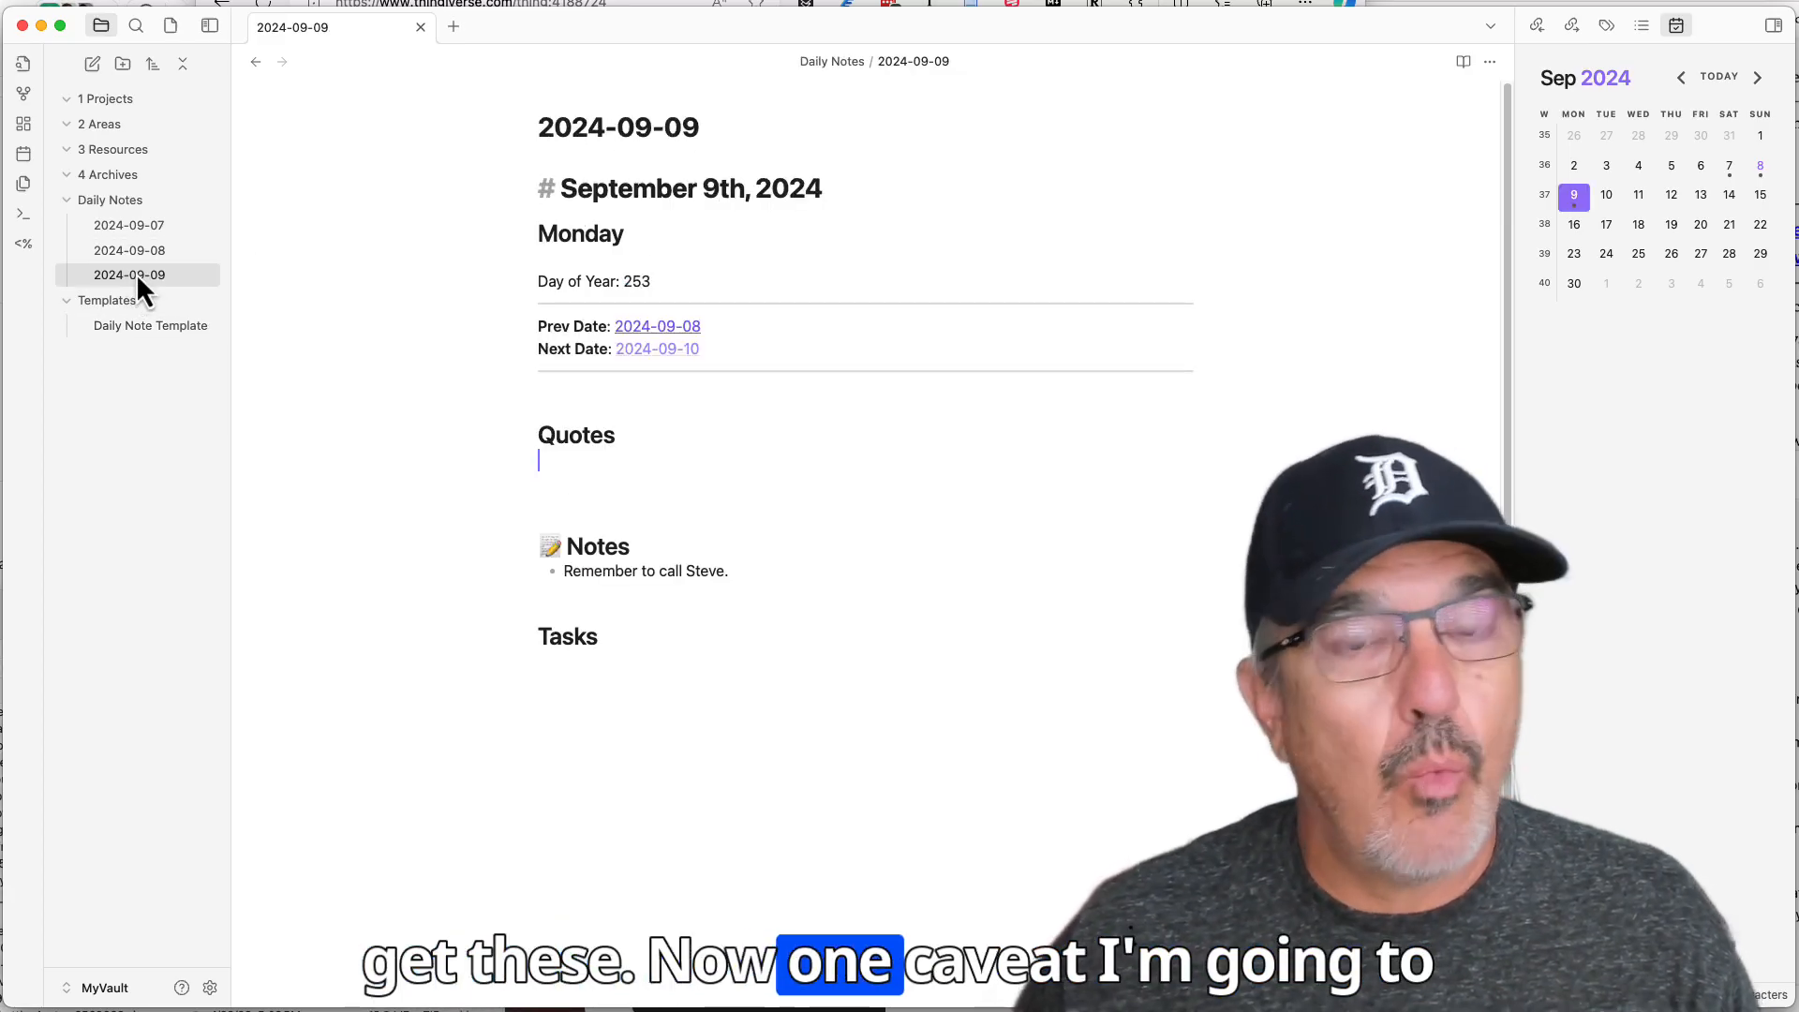
click(676, 356)
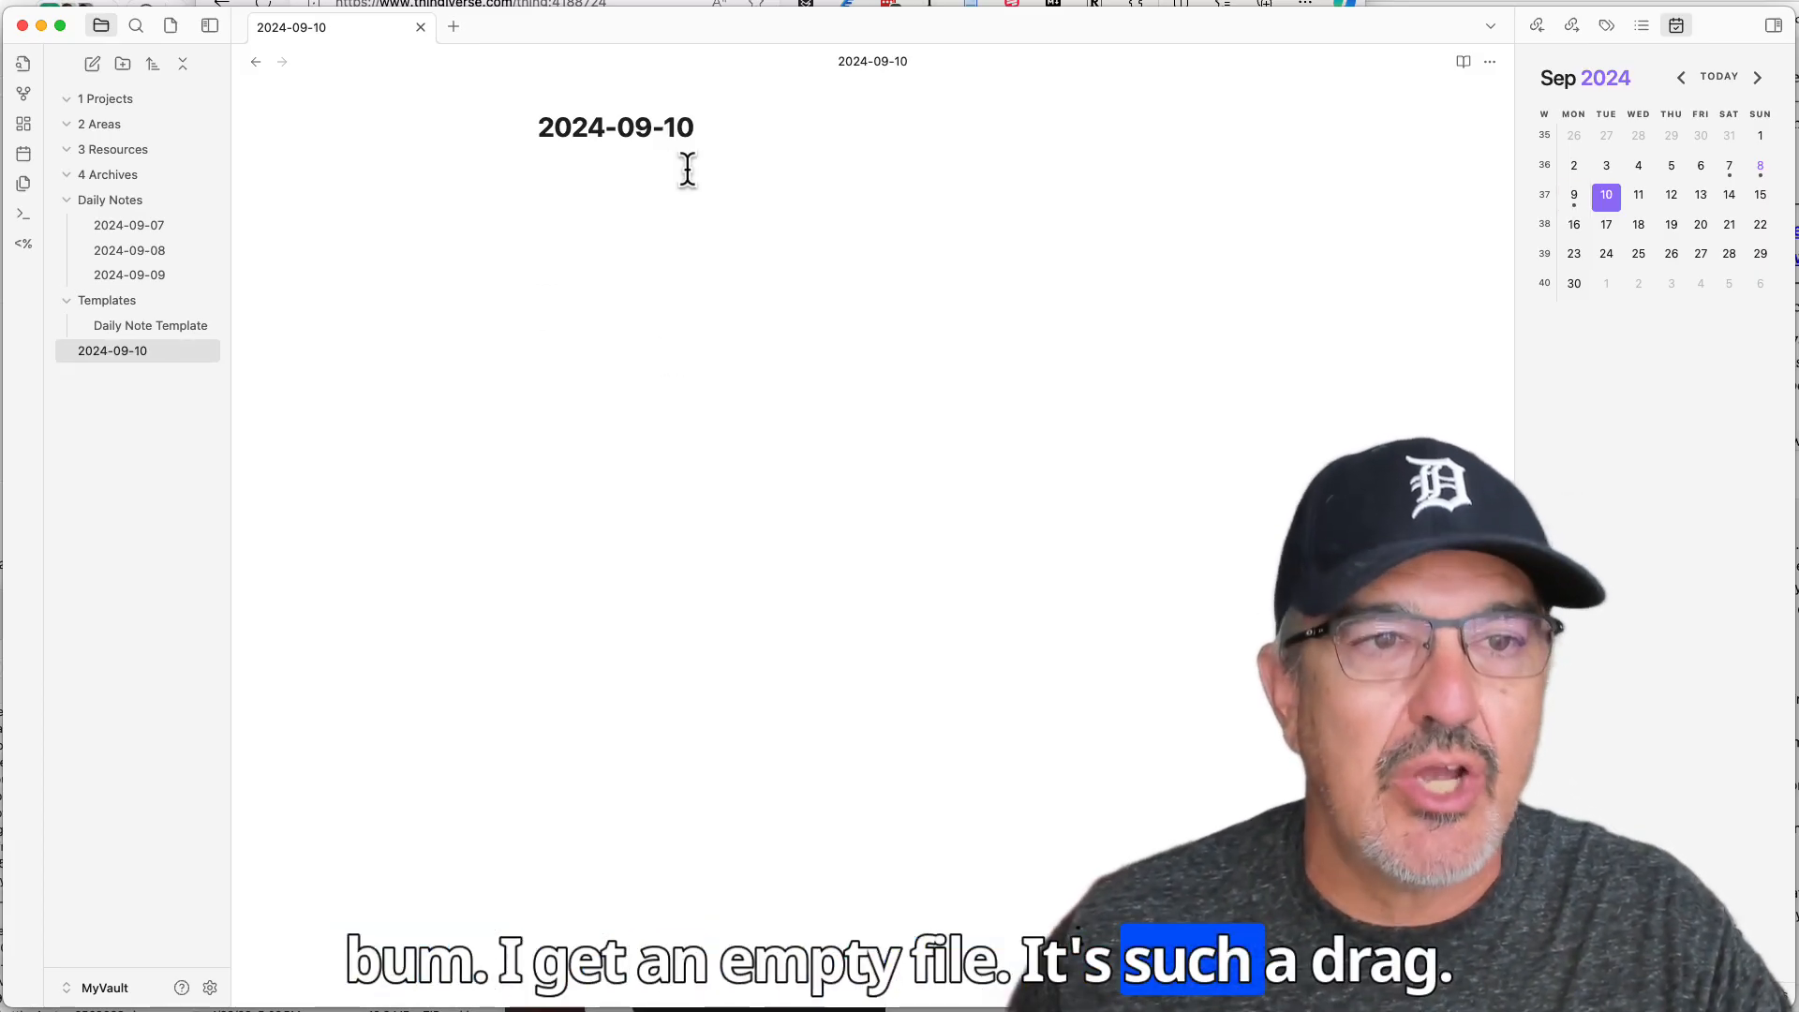
Set the core Templates plugin's template folder location to Templates and close the settings
click(210, 988)
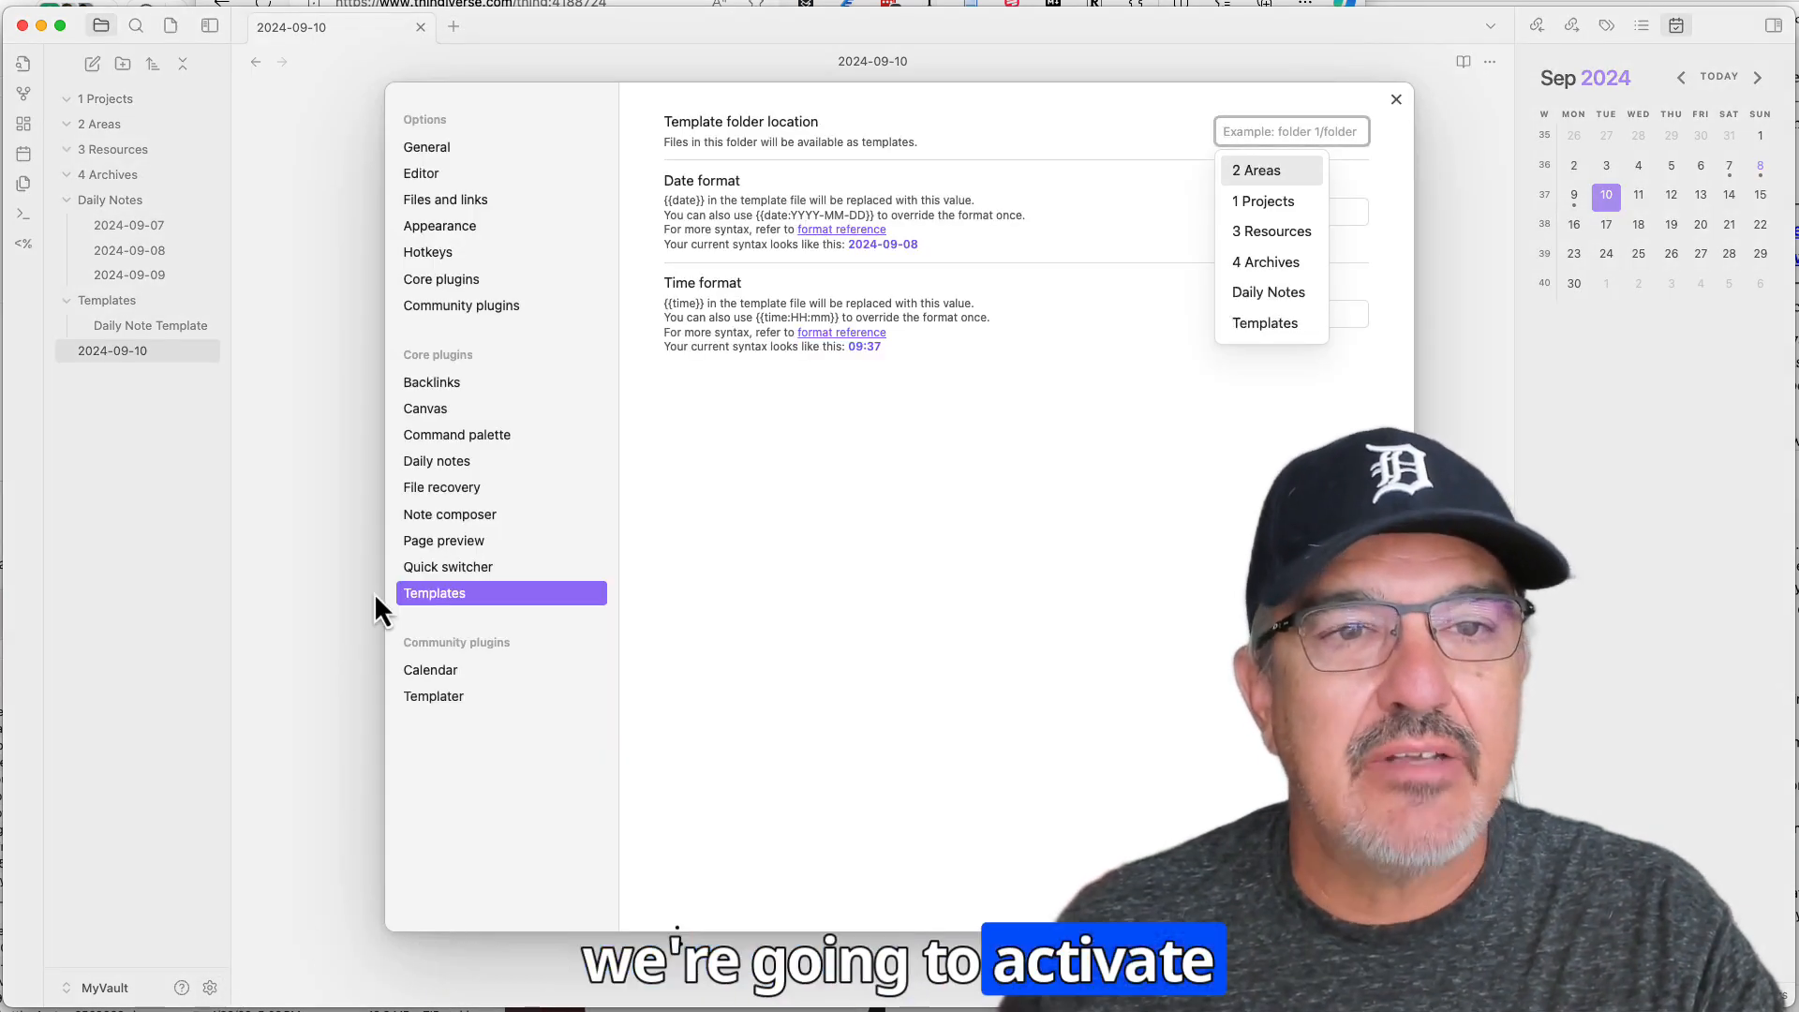
click(455, 592)
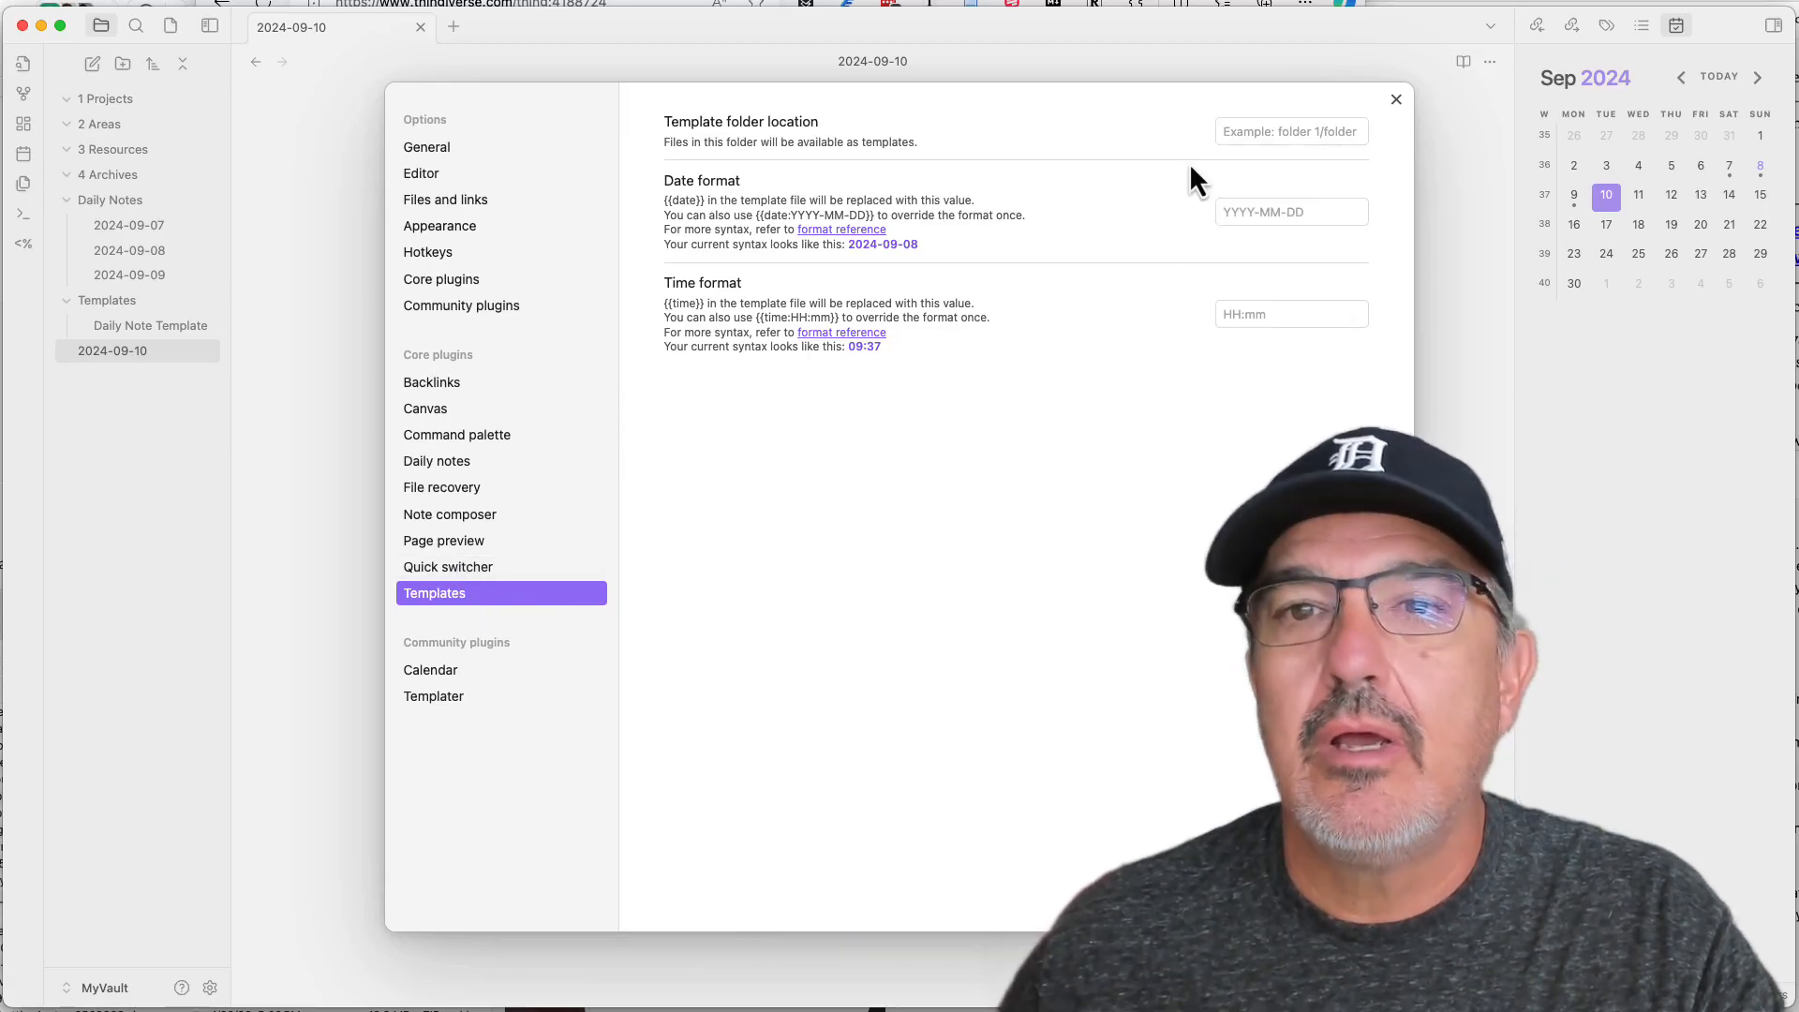
click(1229, 133)
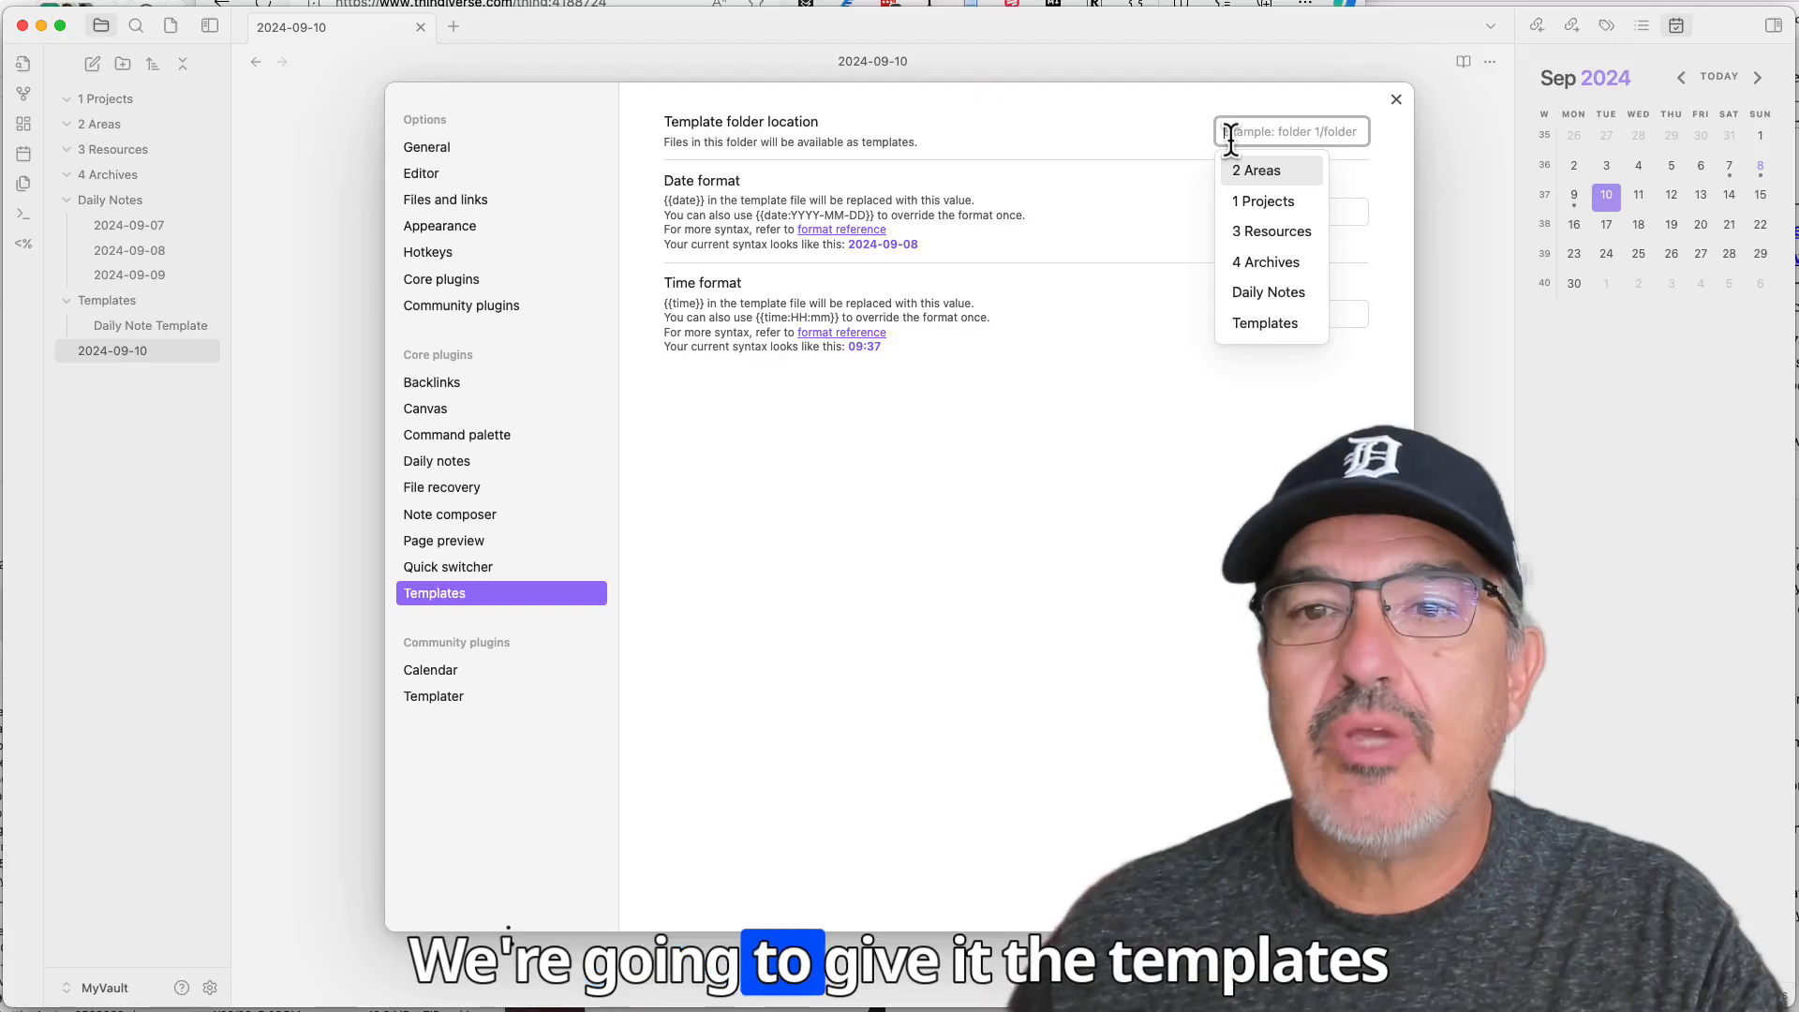
click(1274, 339)
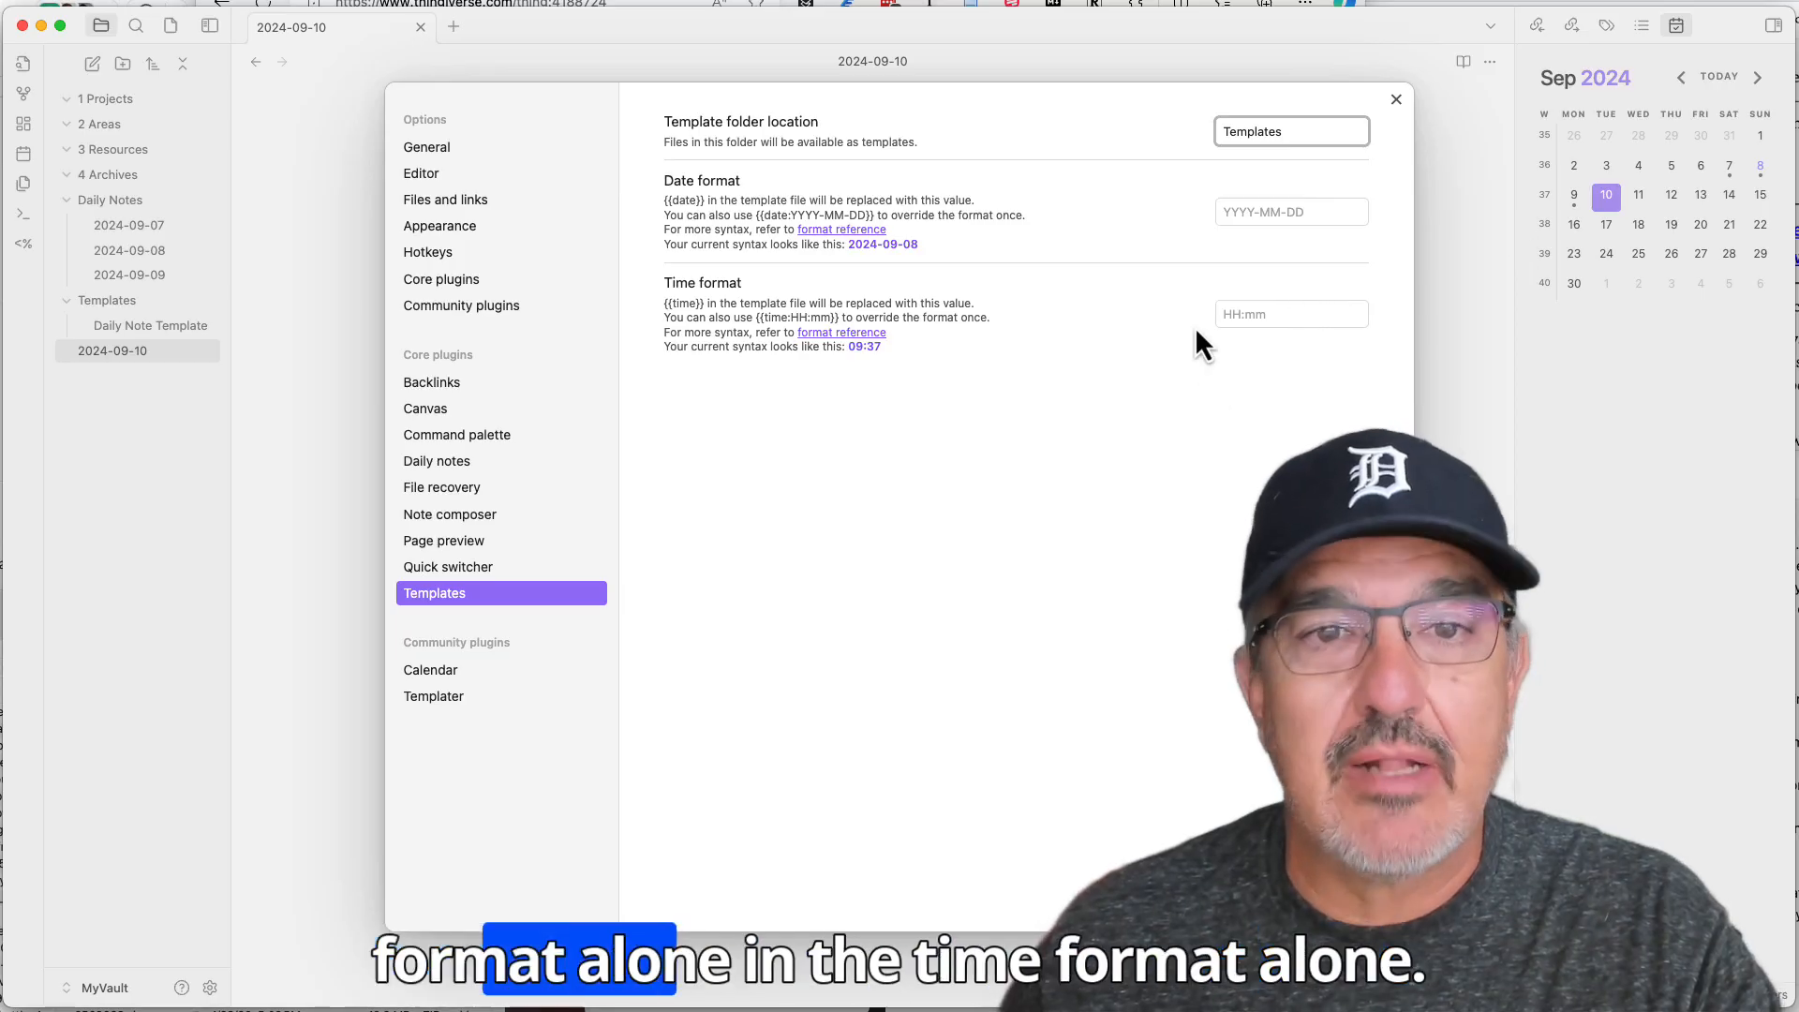
click(1396, 104)
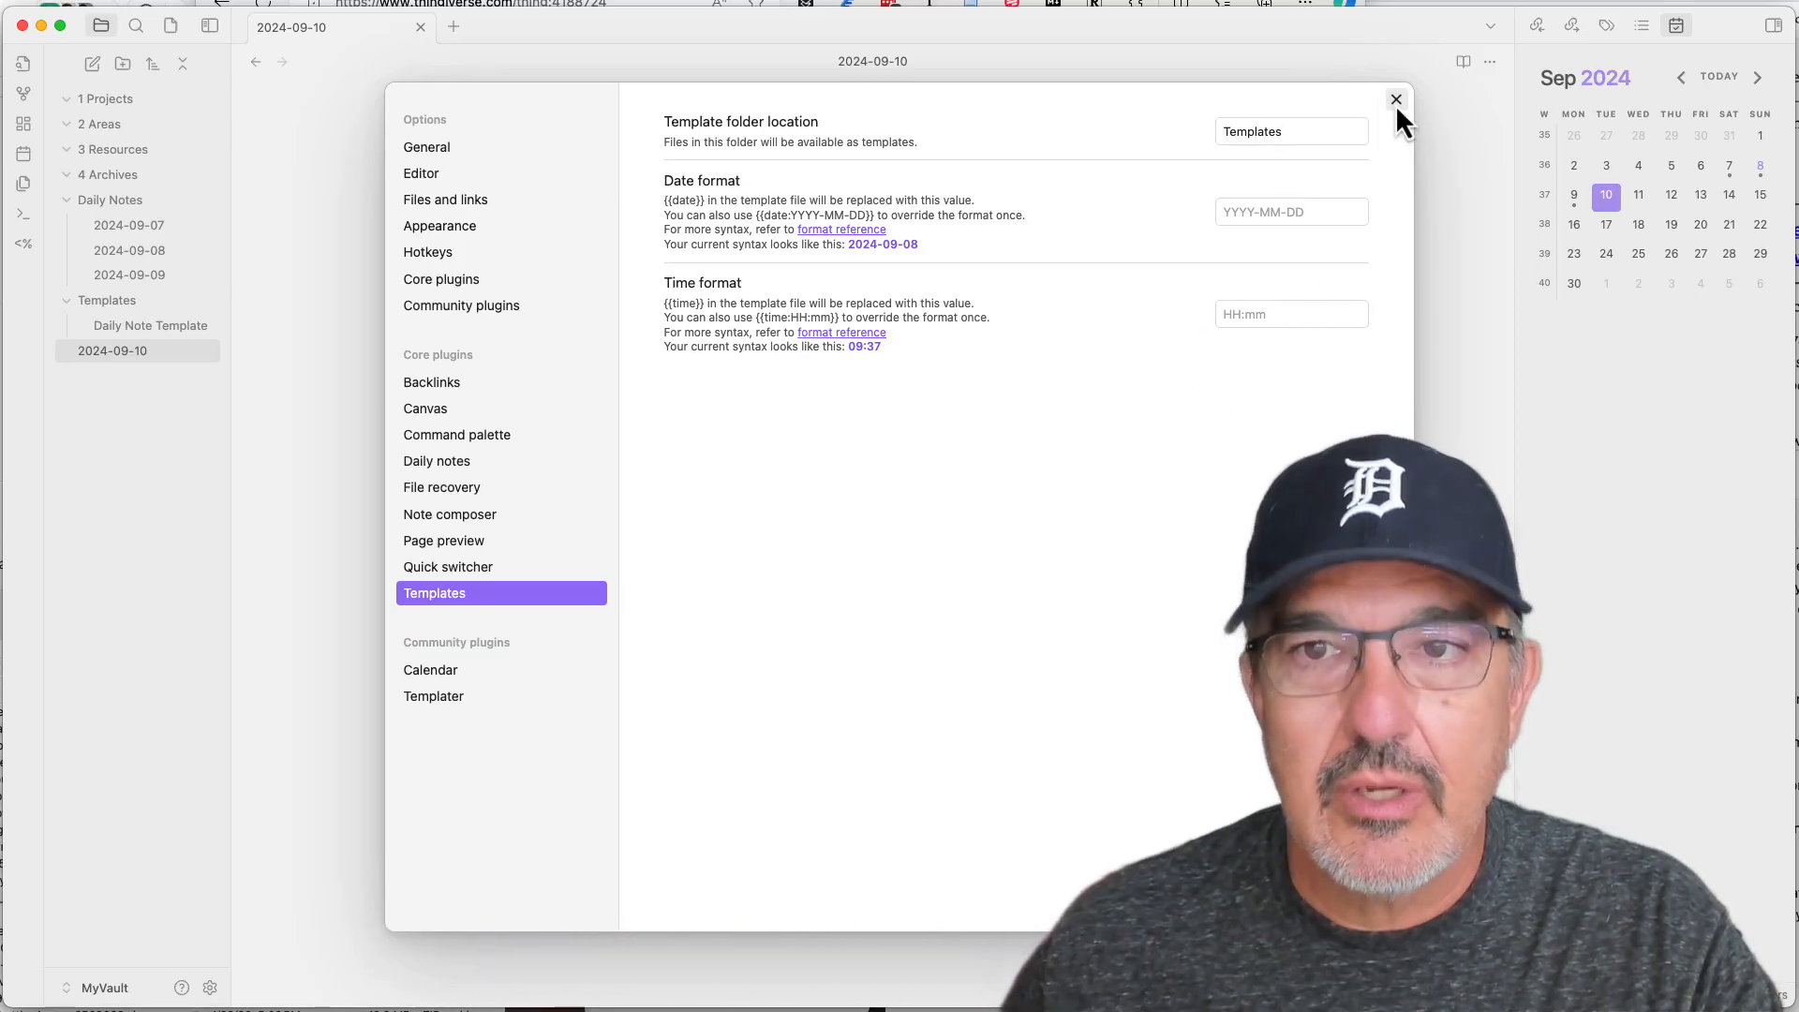
click(1396, 101)
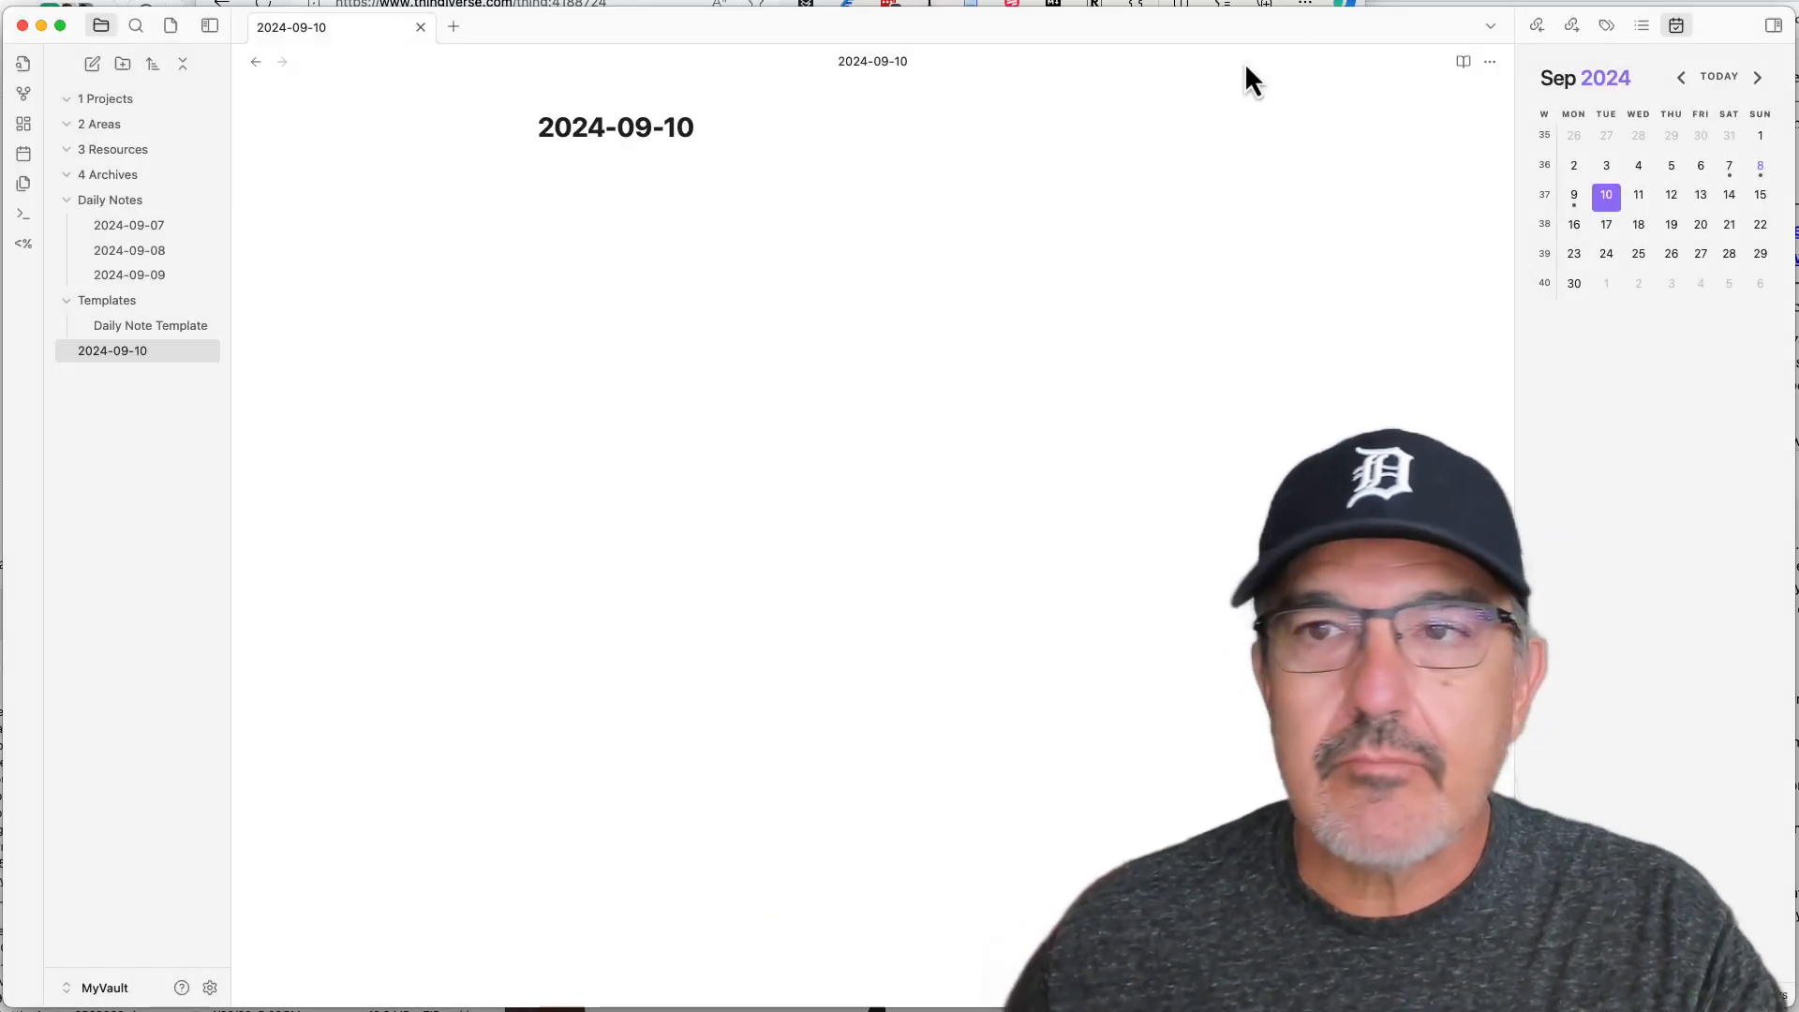
Try inserting the Daily Note Template into the empty 2024-09-10 note with the core Templates command, and clear the note's contents
click(618, 185)
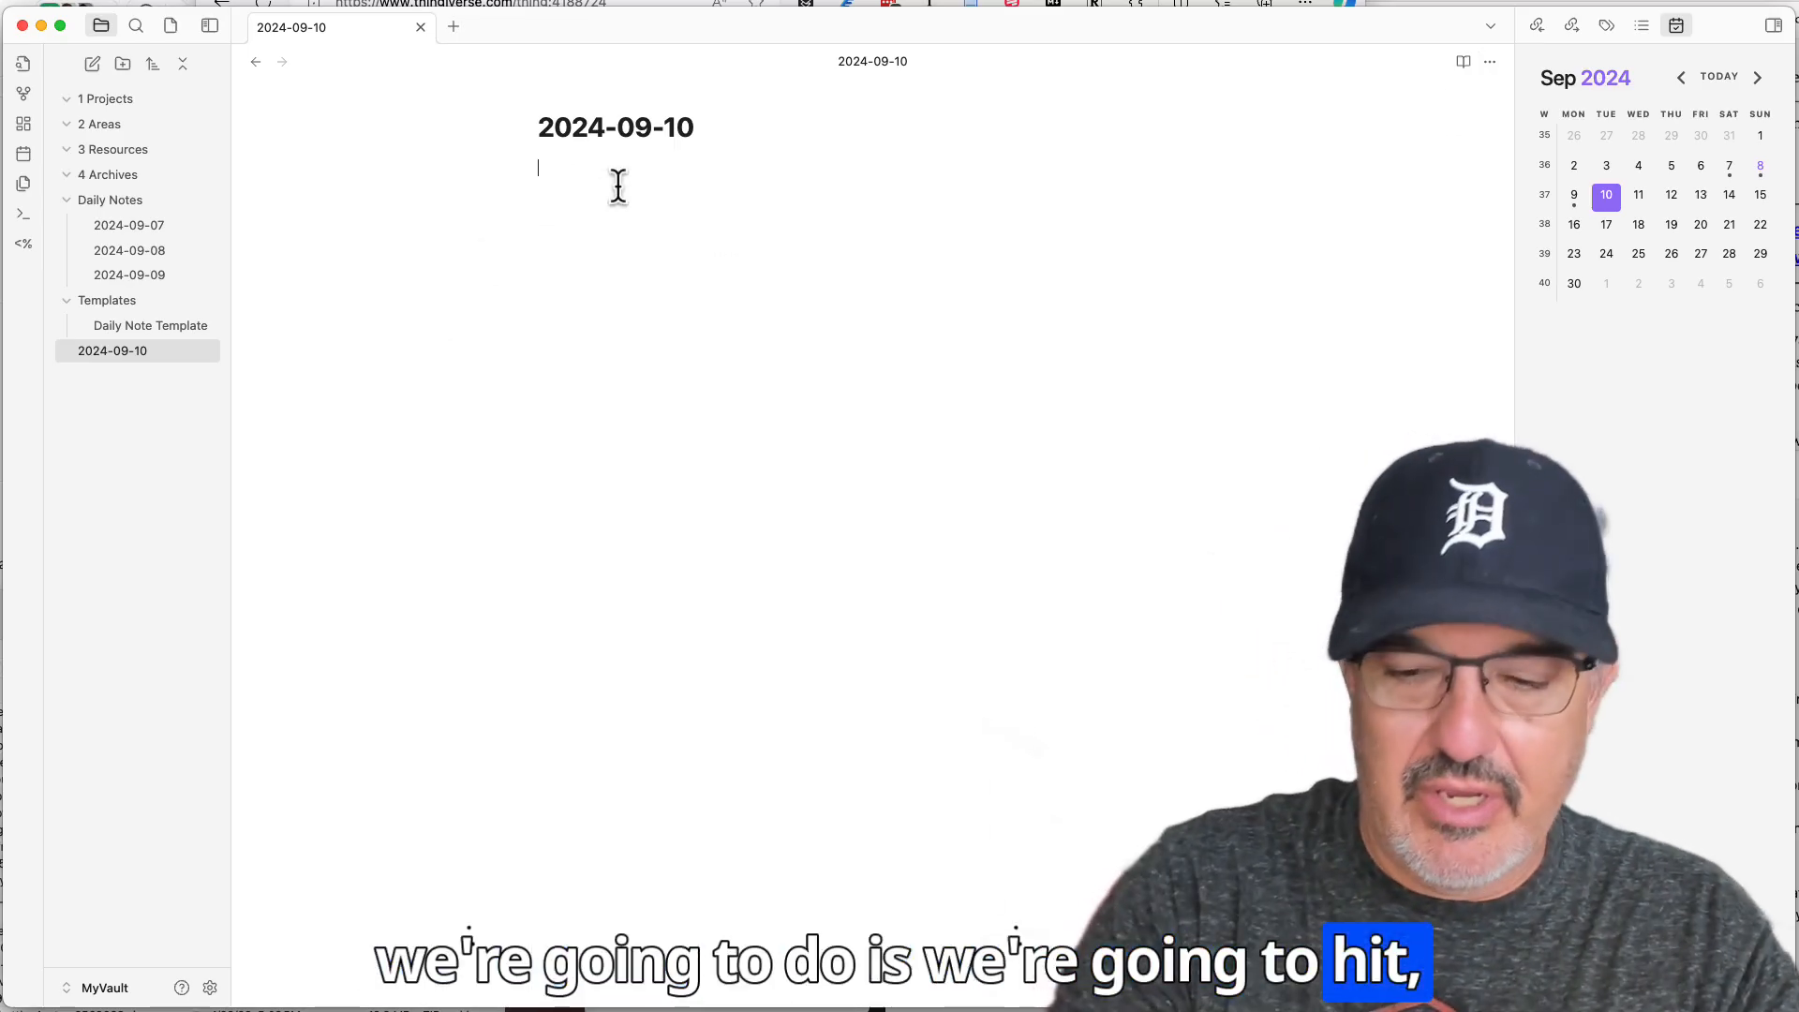
key(super+p)
text(templ)
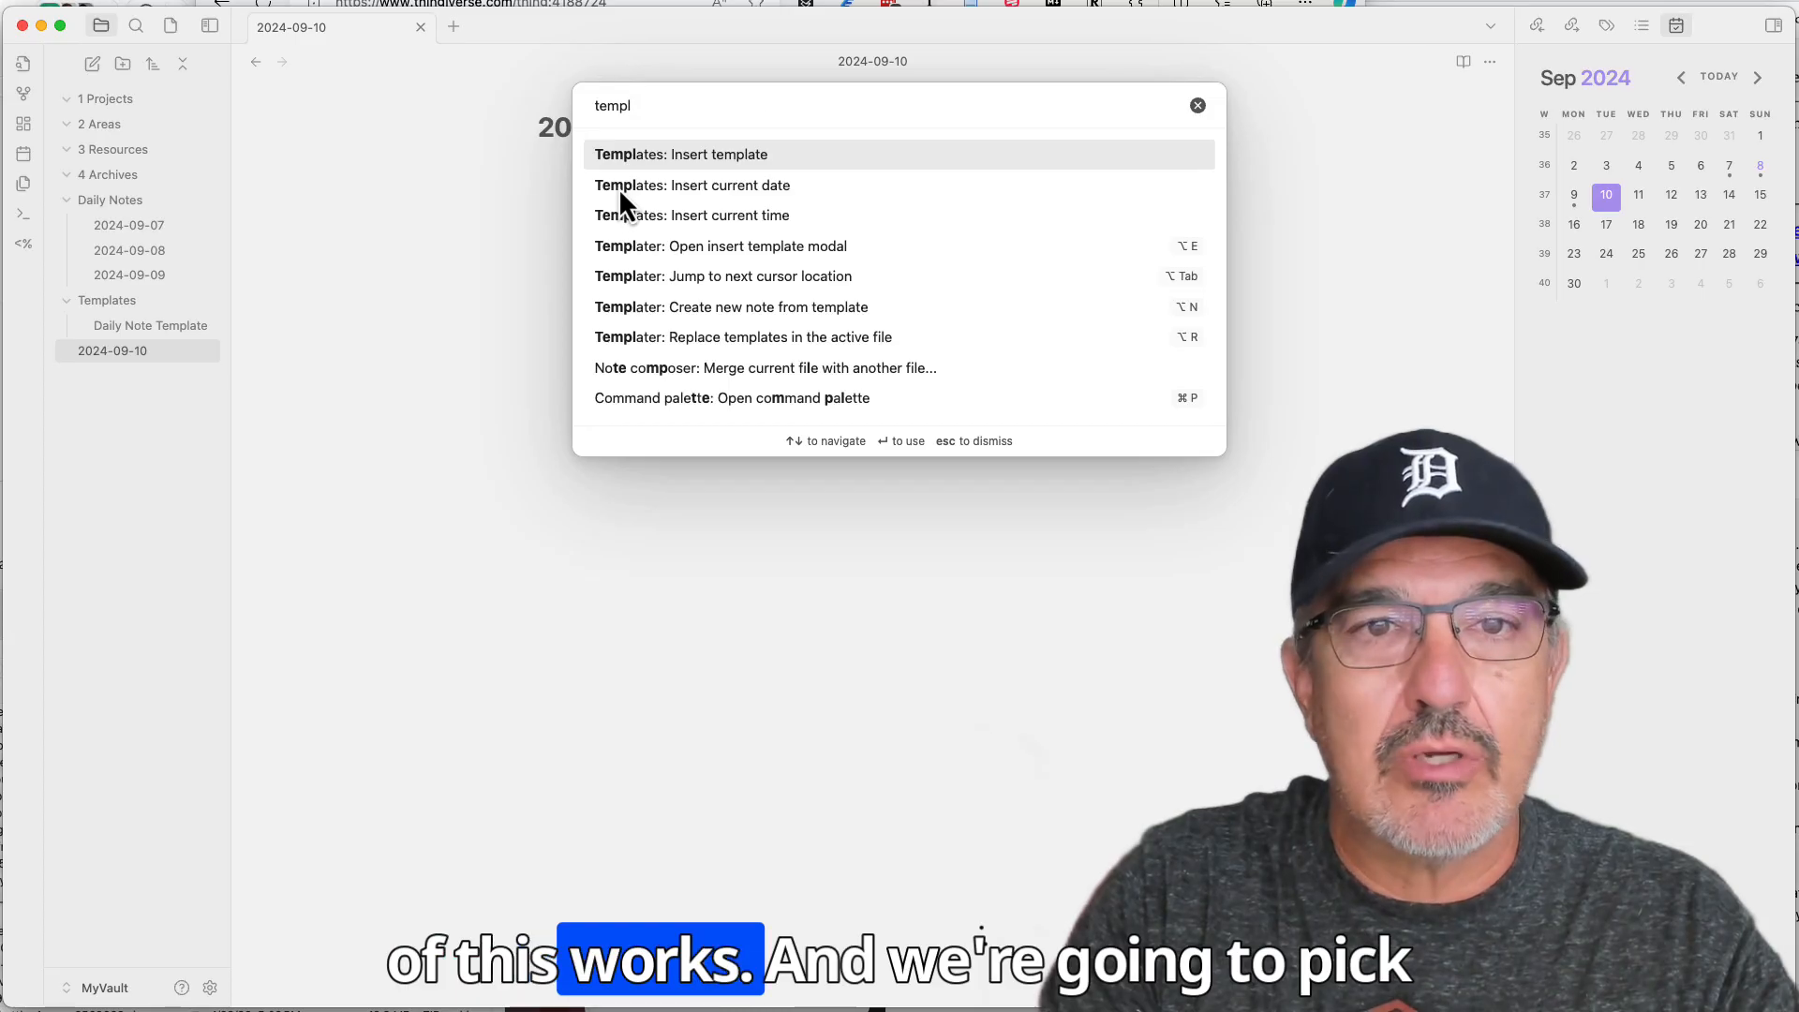
key(Return)
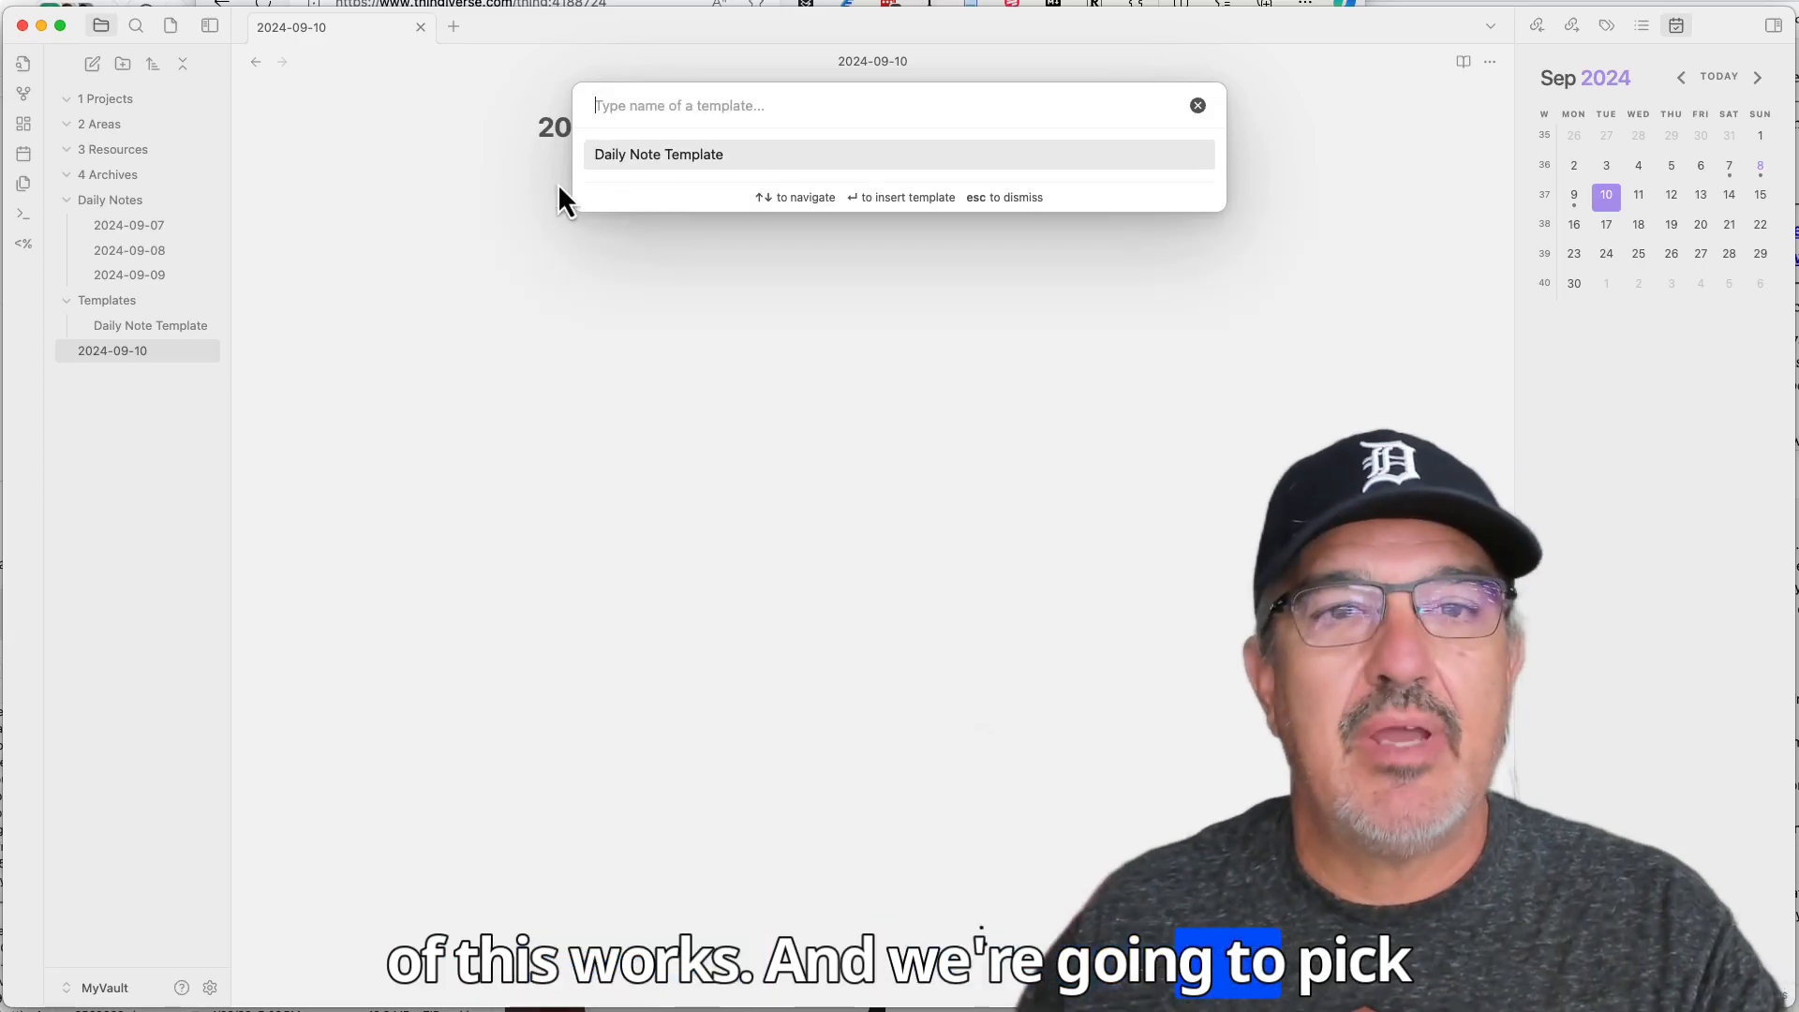
click(636, 154)
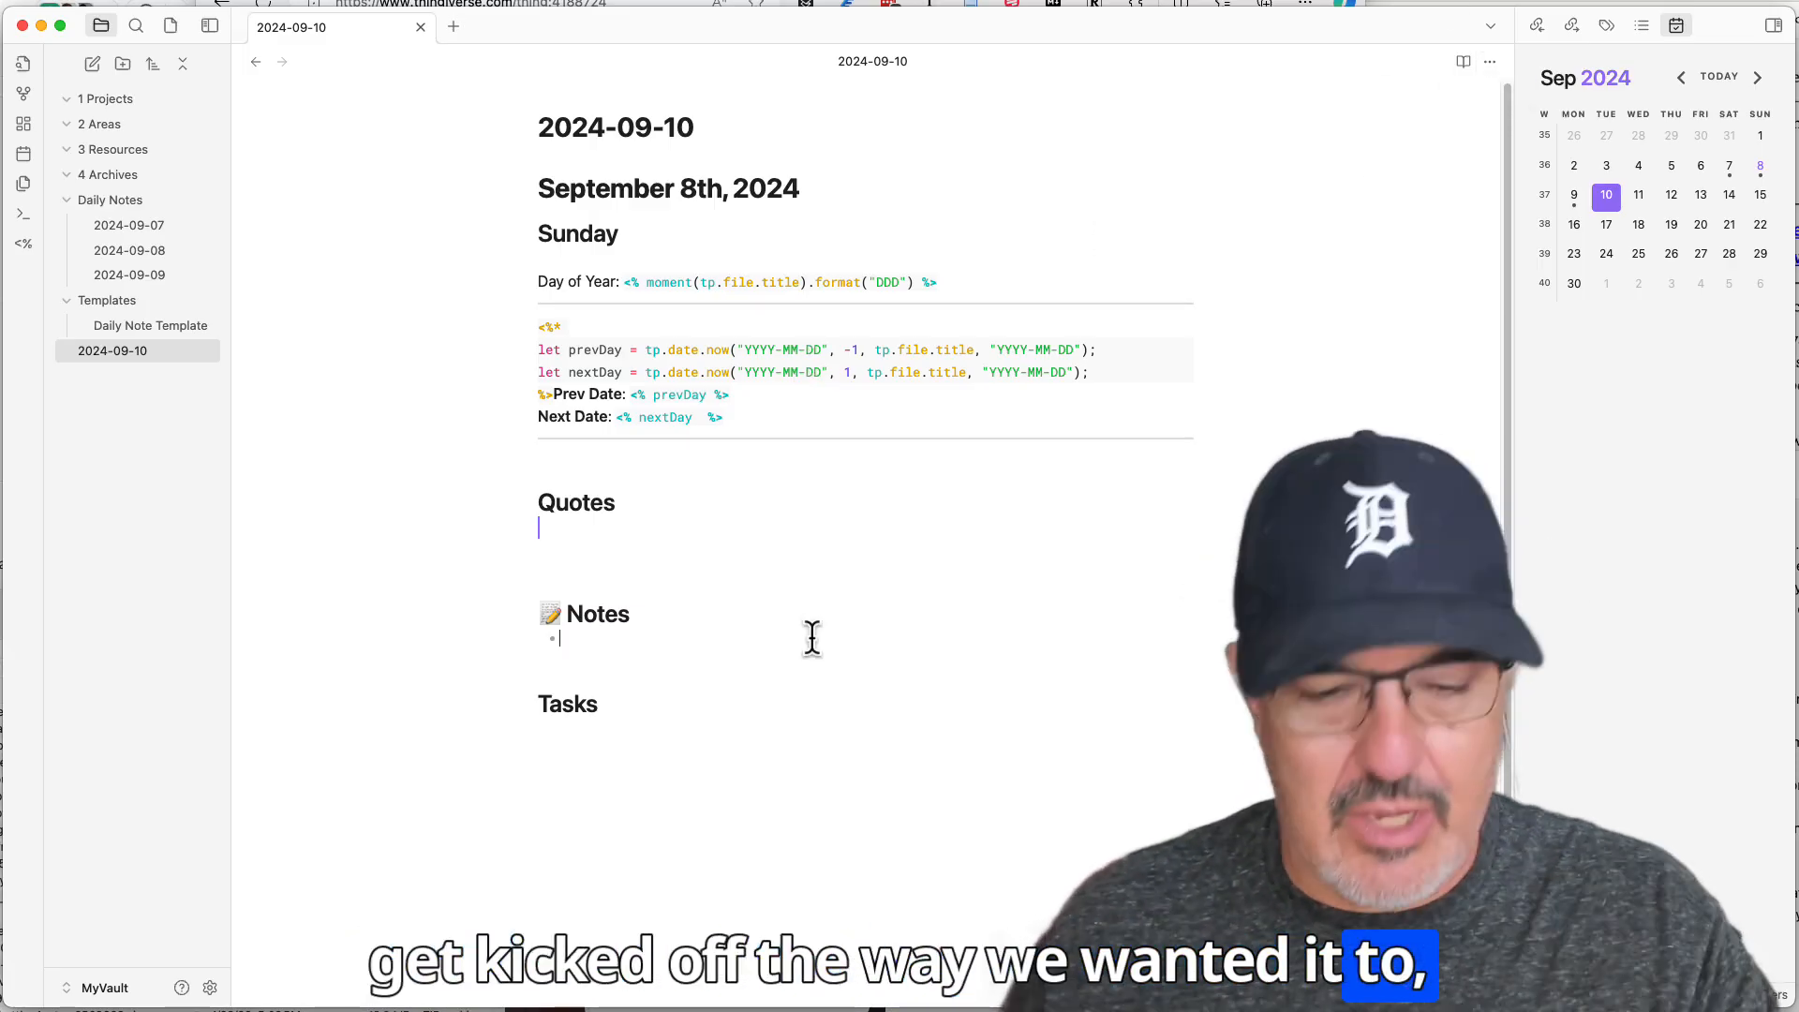
key(super+a)
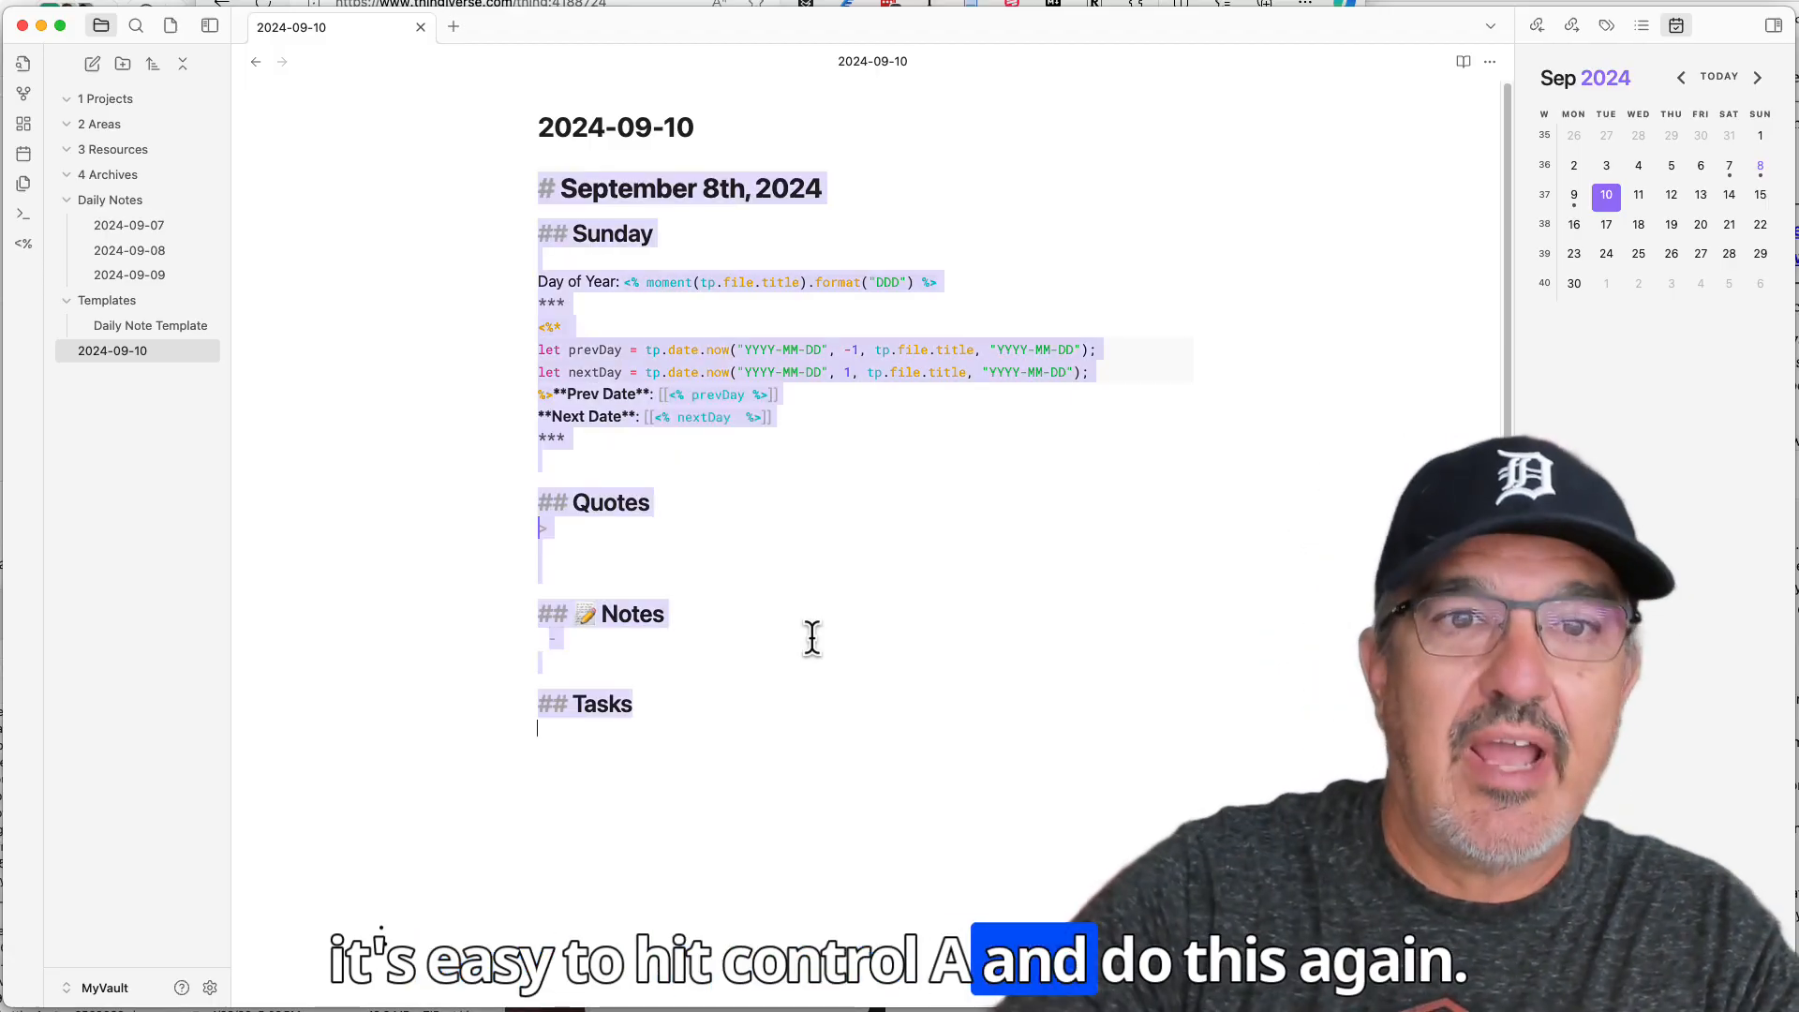
key(BackSpace)
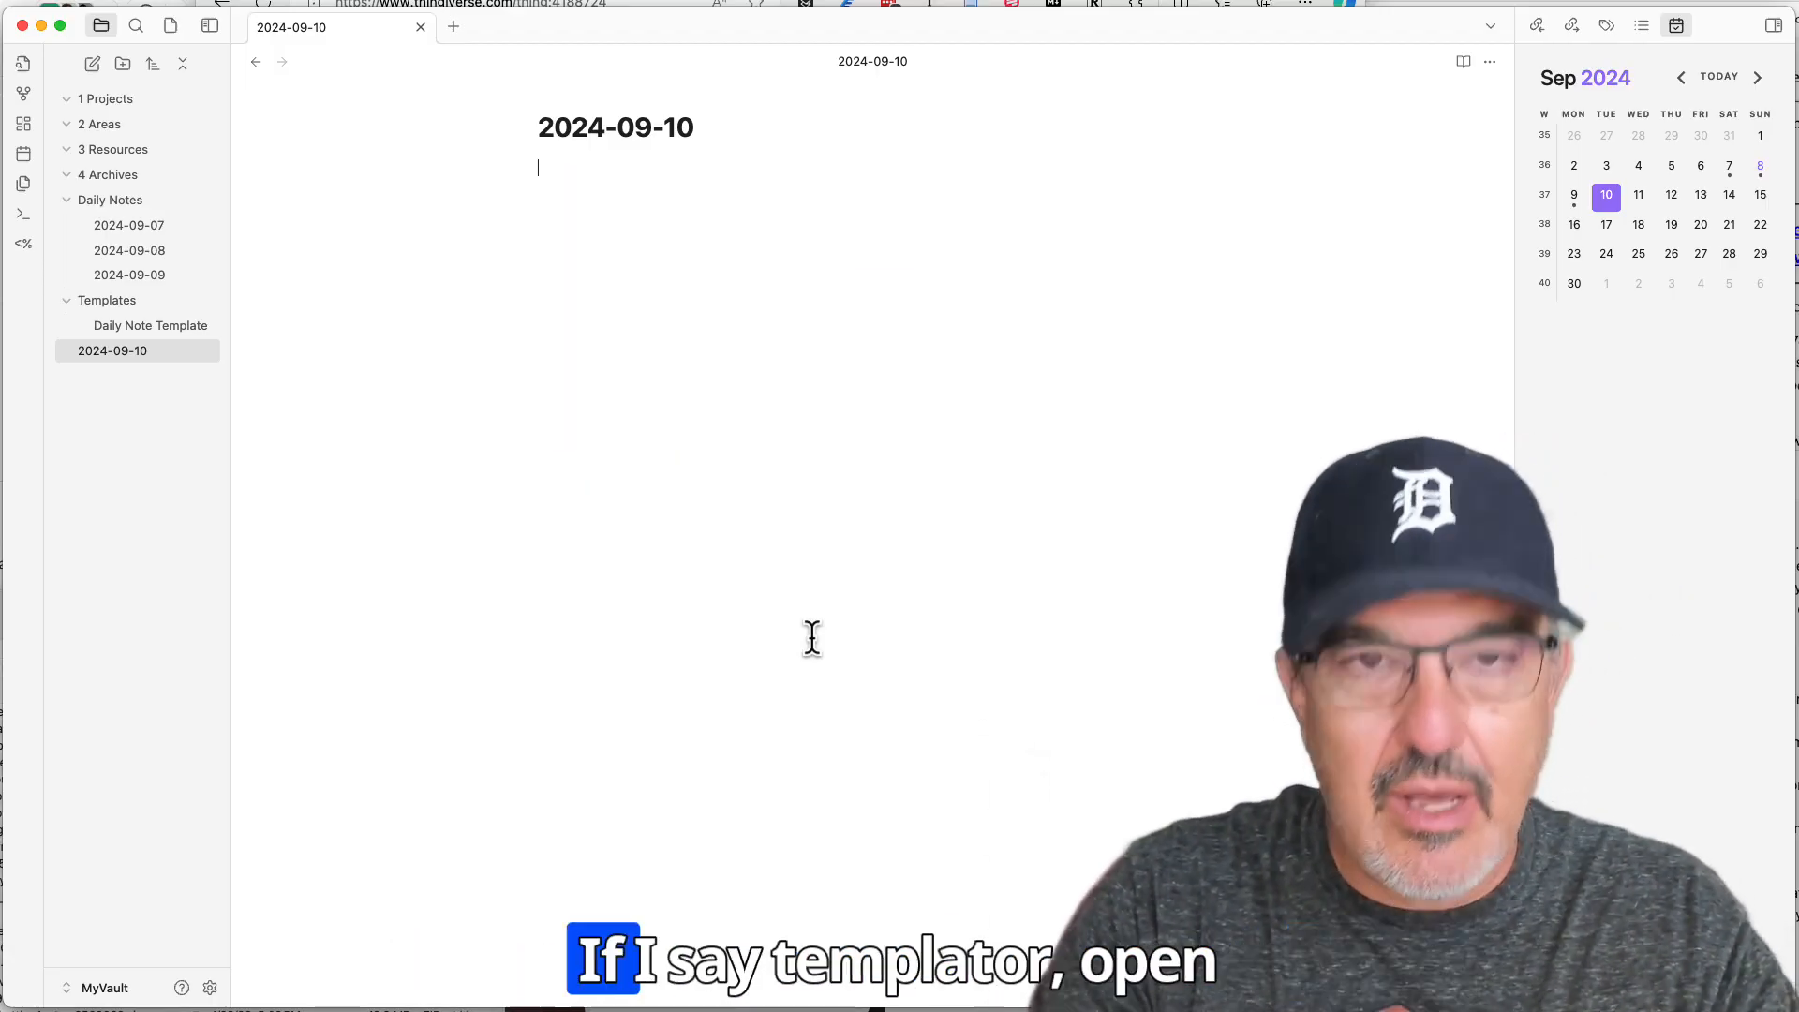
Insert the Daily Note Template into the 2024-09-10 note using Templater's Open insert template modal command
key(super+p)
text(tenmpo)
key(BackSpace)
key(BackSpace)
key(BackSpace)
key(BackSpace)
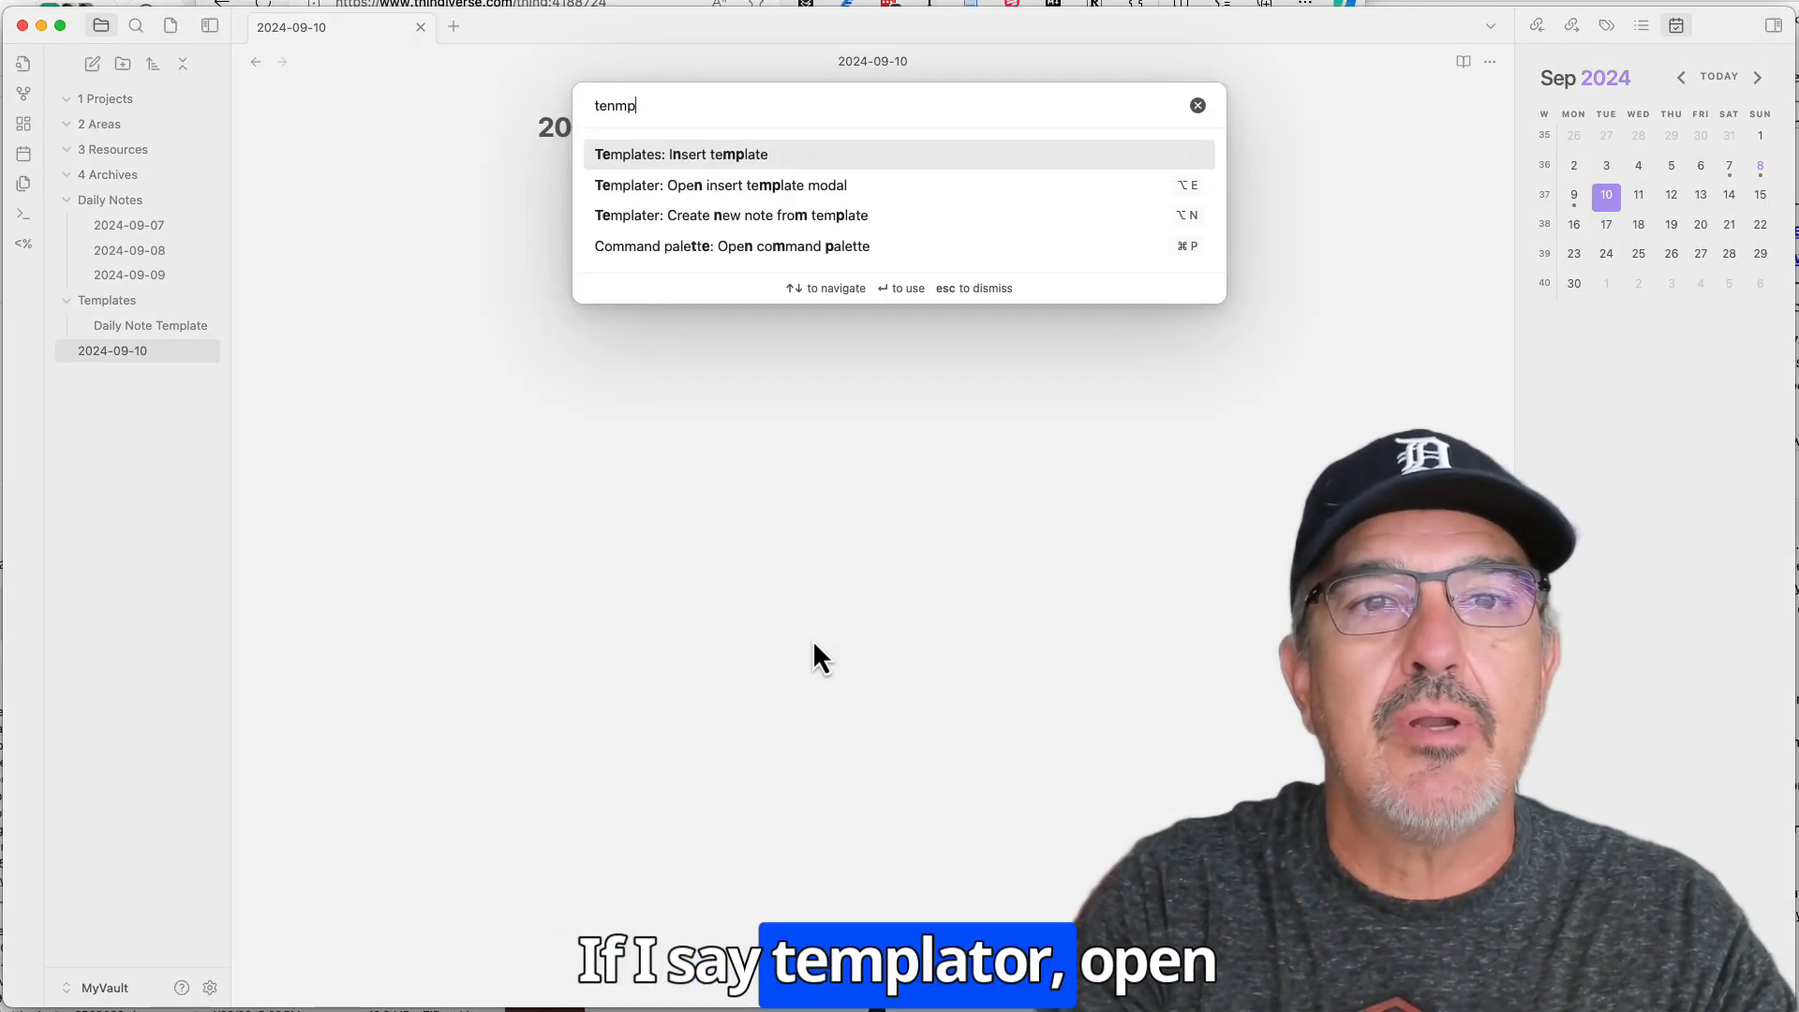
text(mpla)
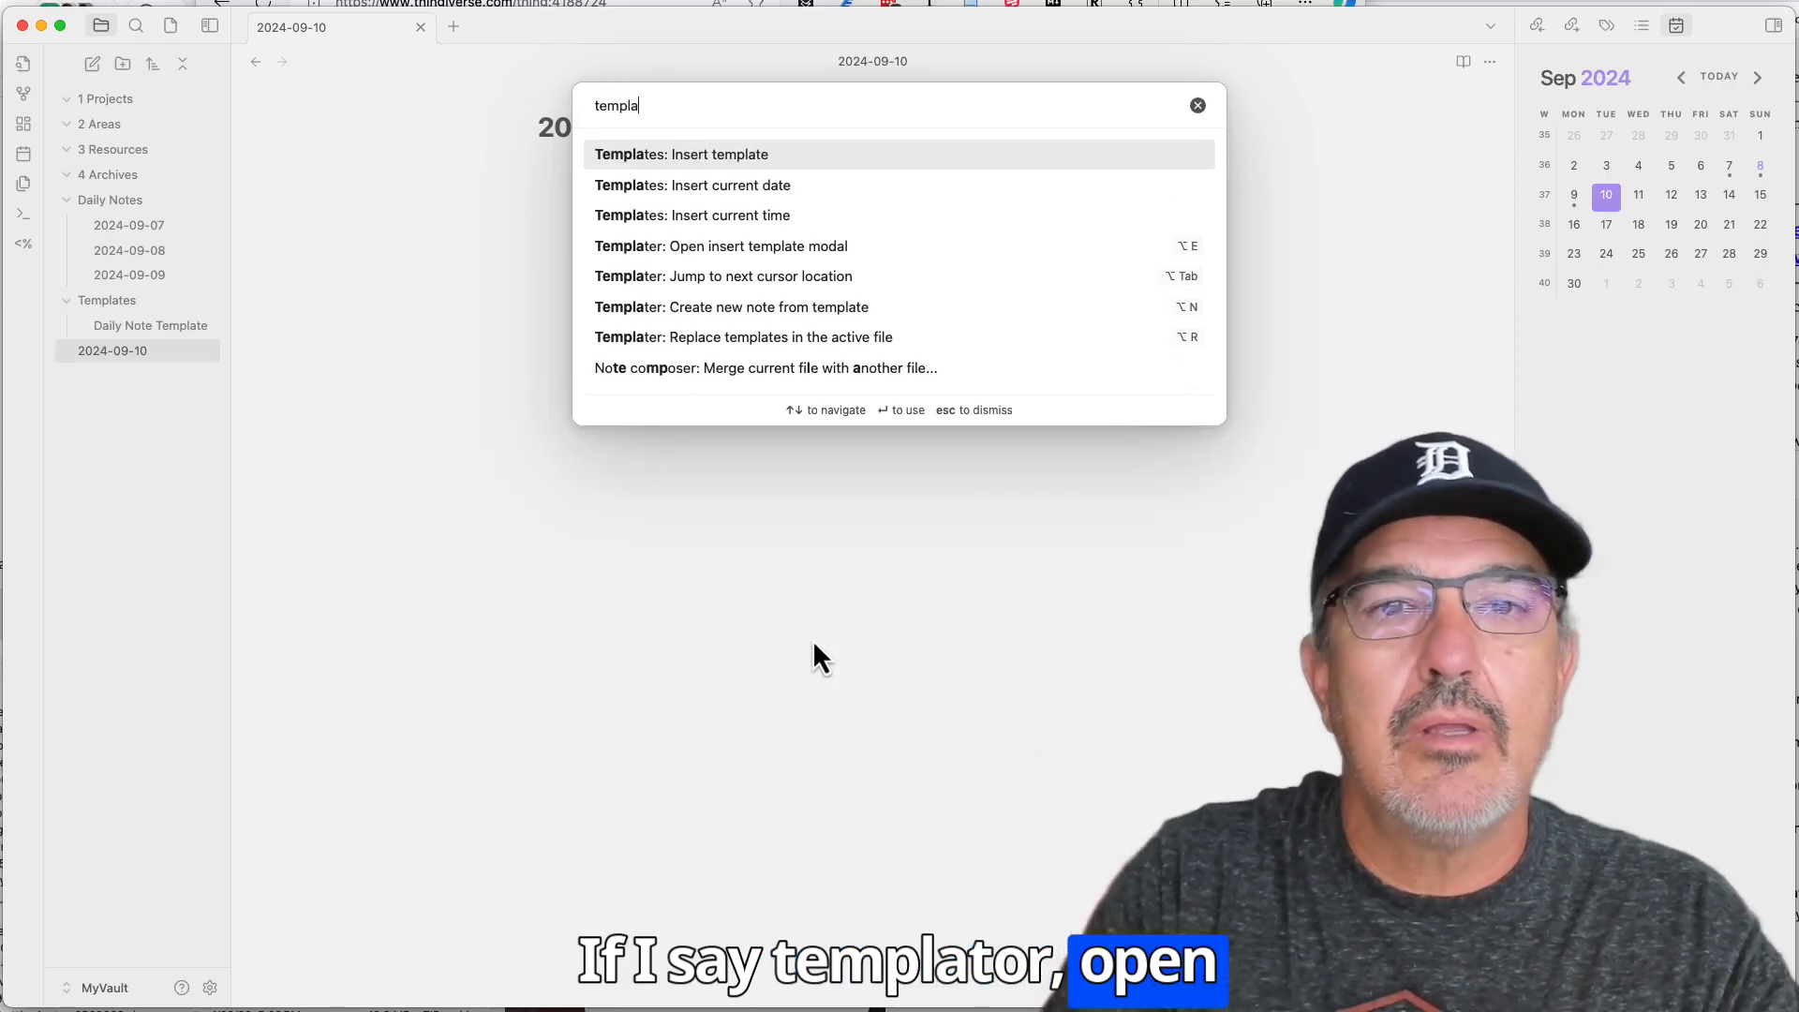
key(Down)
key(Down)
key(Down)
key(Return)
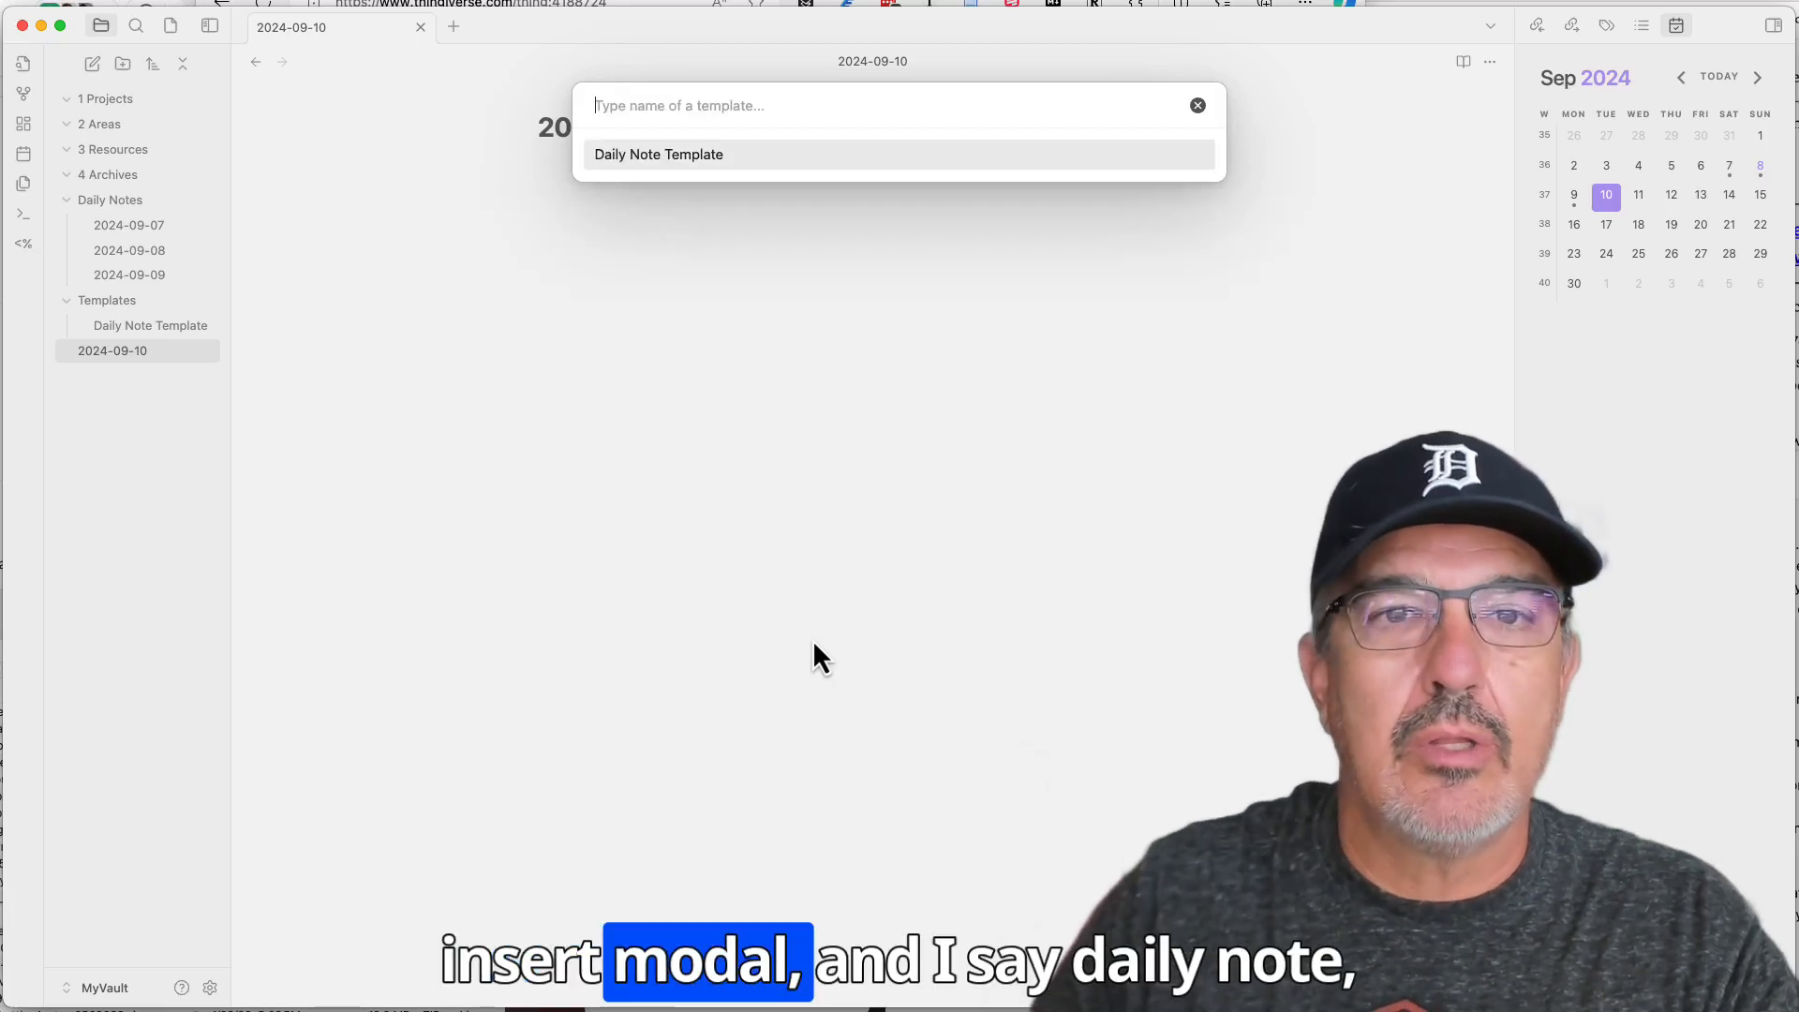
click(667, 153)
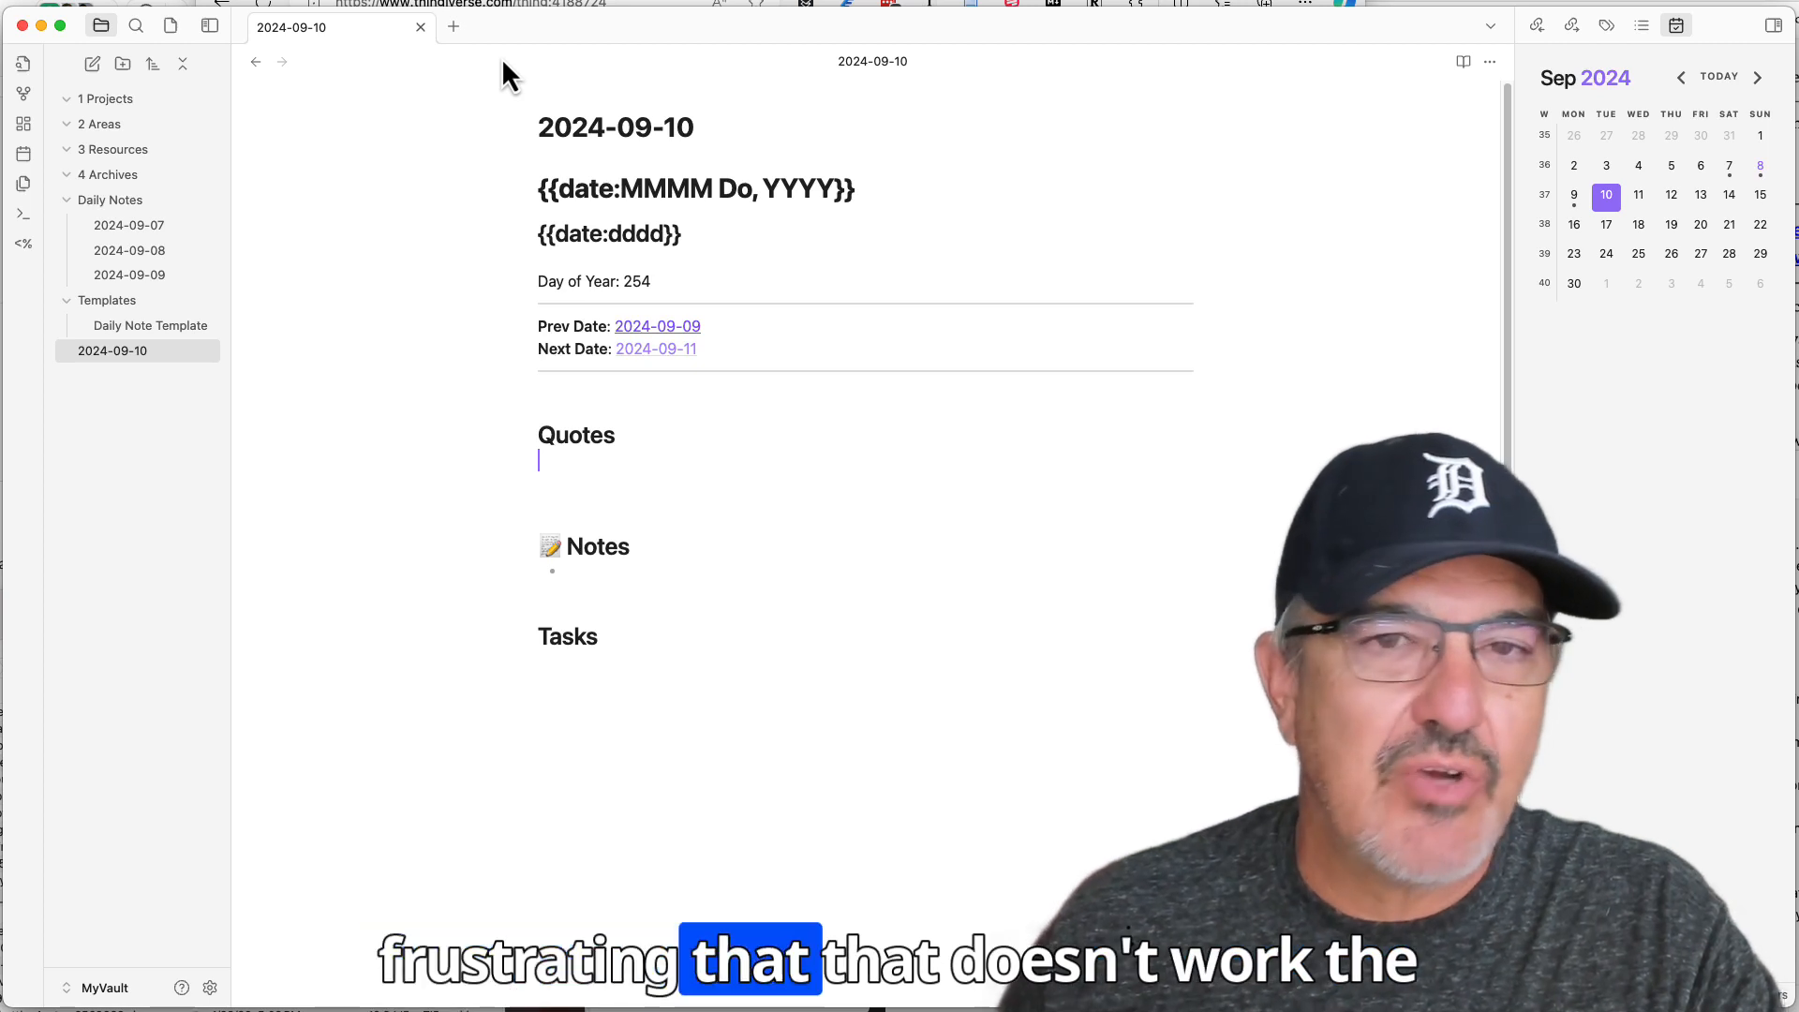
Follow the date links to 2024-09-09 and back, and delete the 2024-09-10 note
click(656, 328)
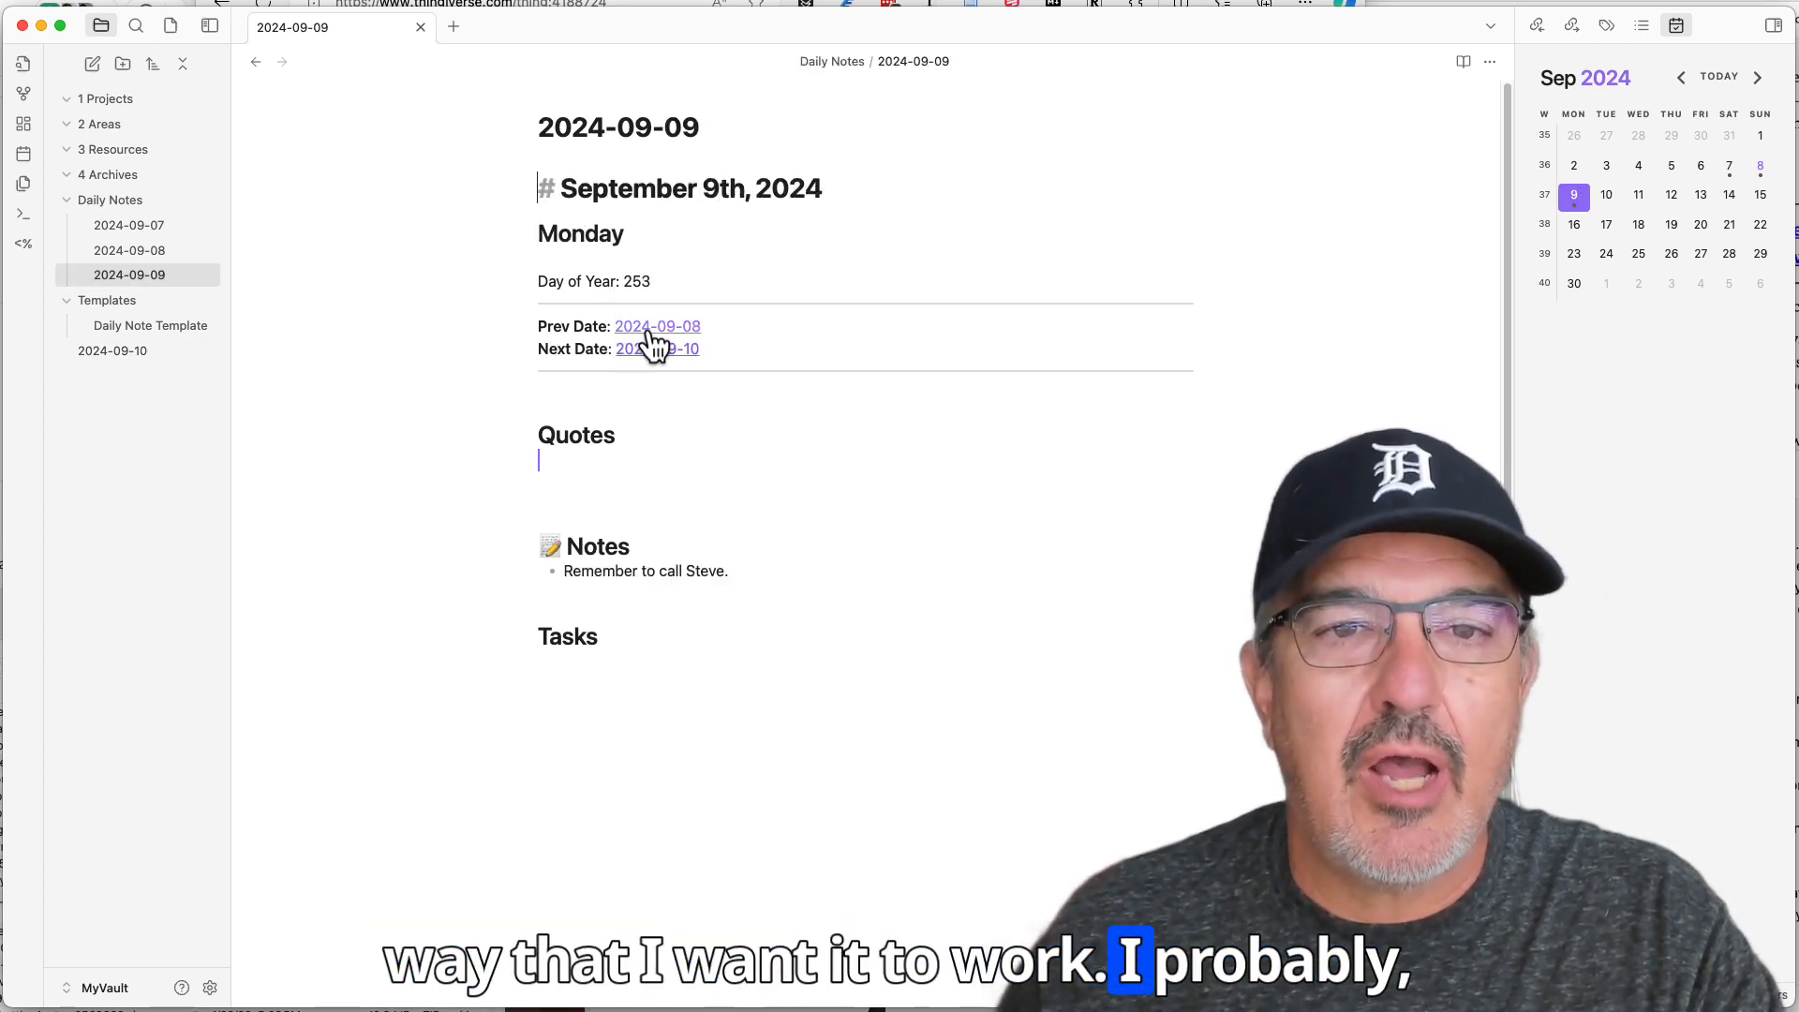
click(659, 420)
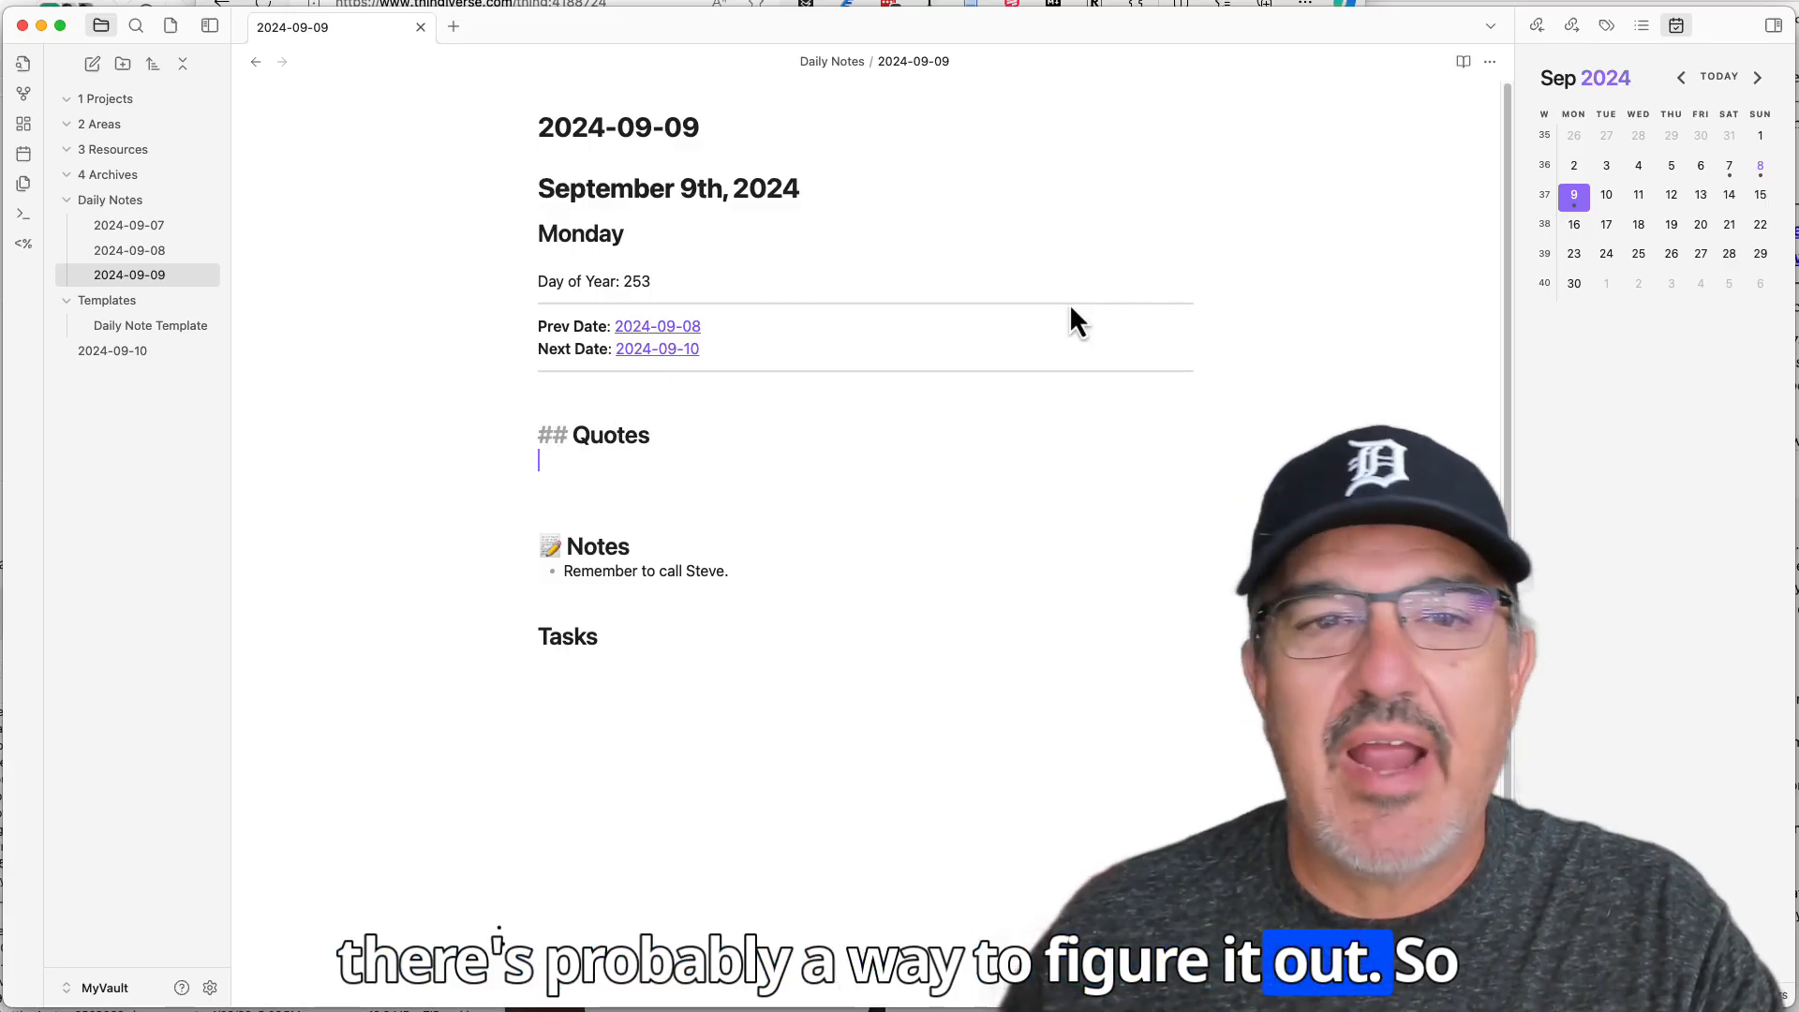
click(636, 351)
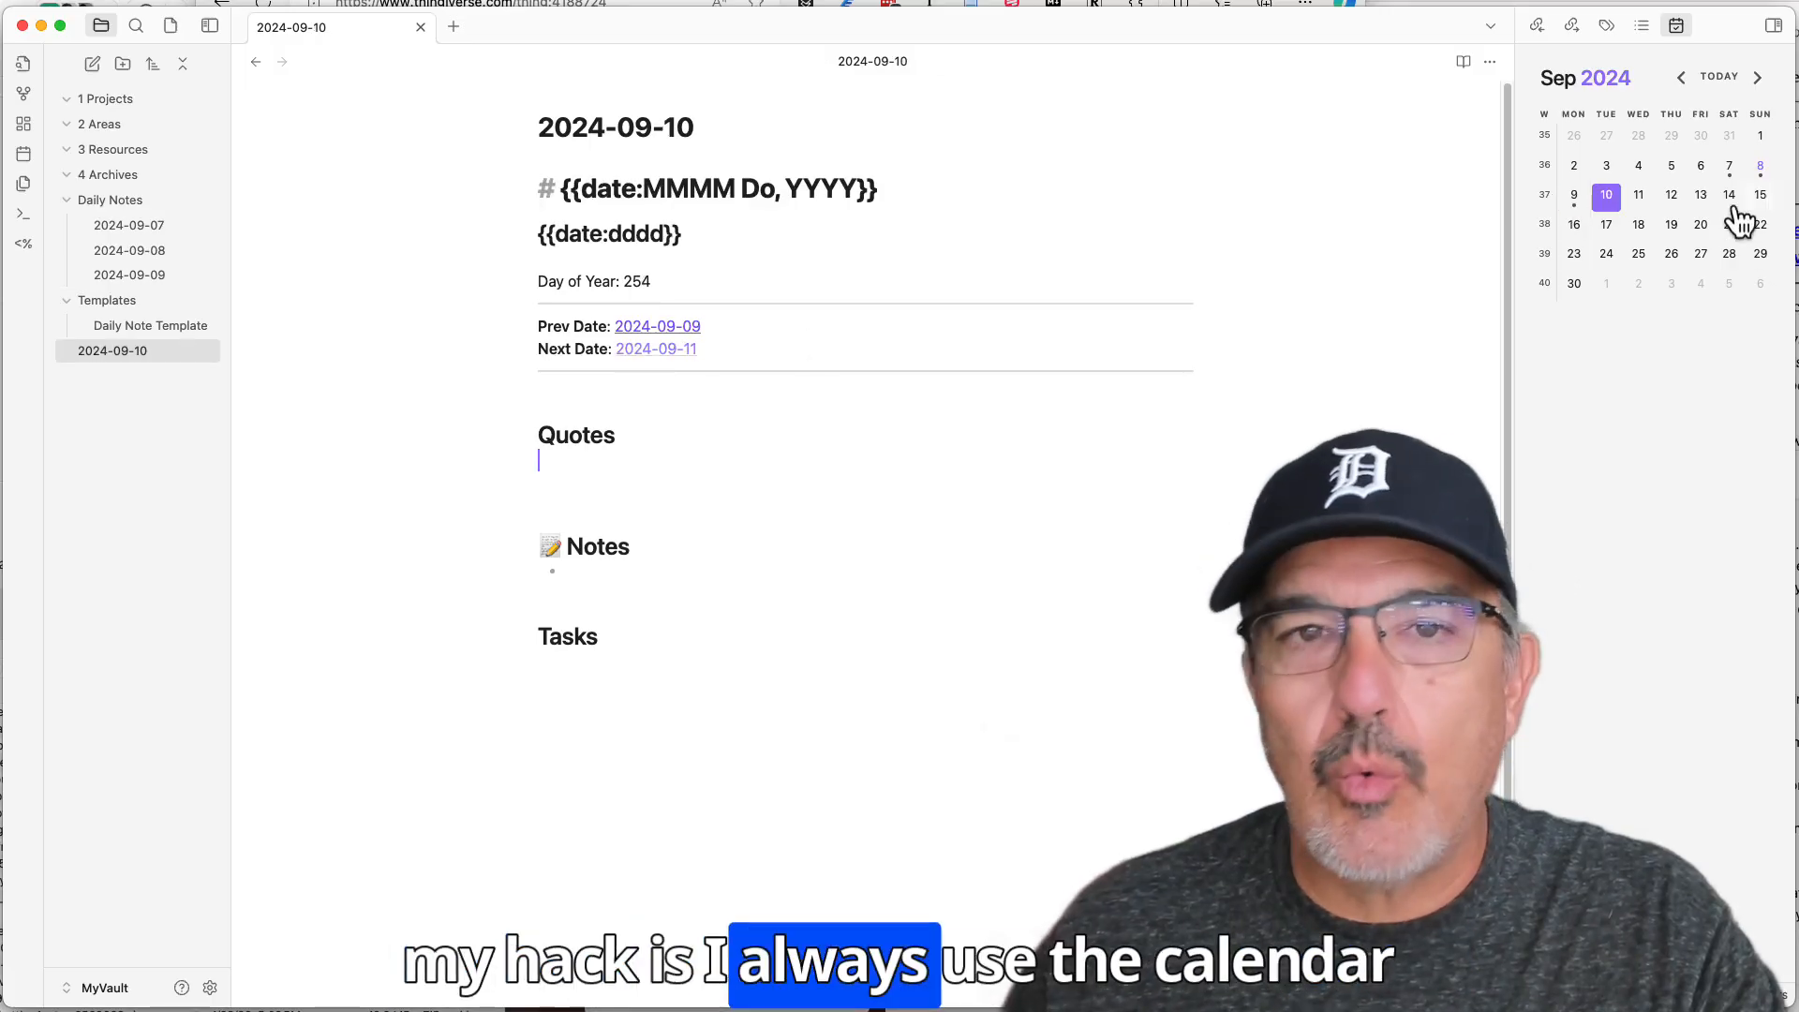
click(1489, 63)
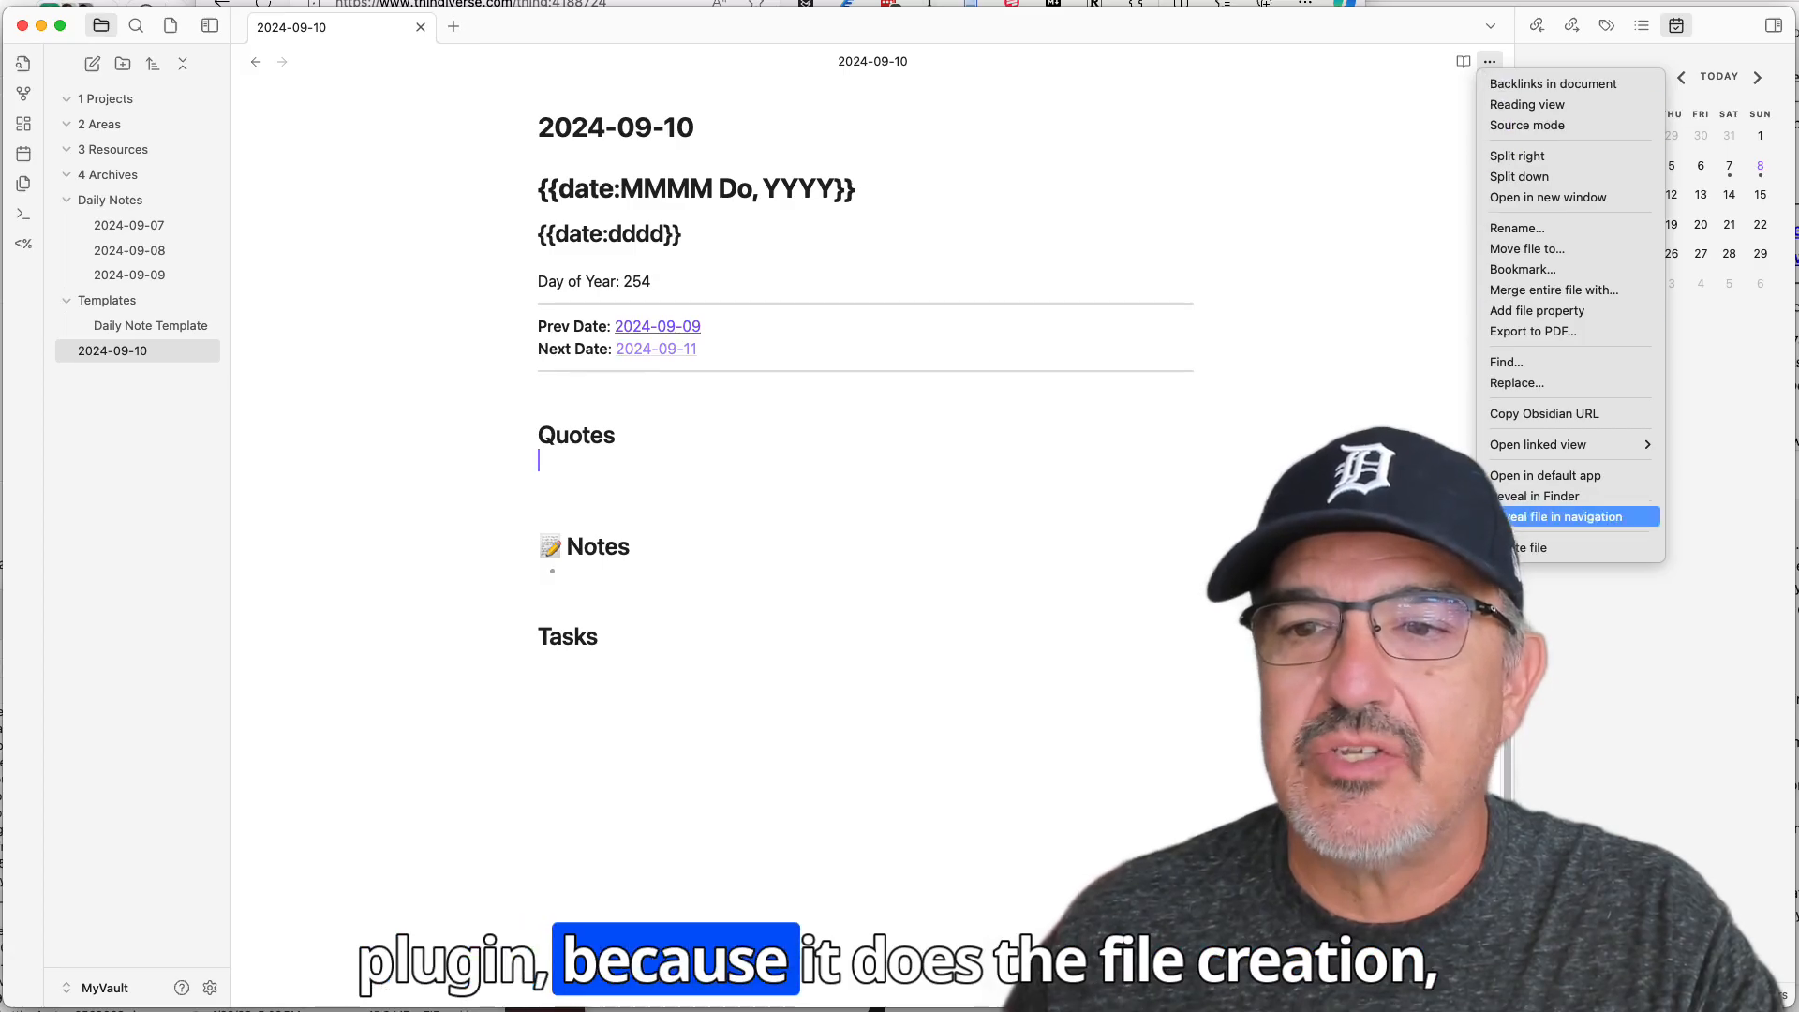
click(1523, 547)
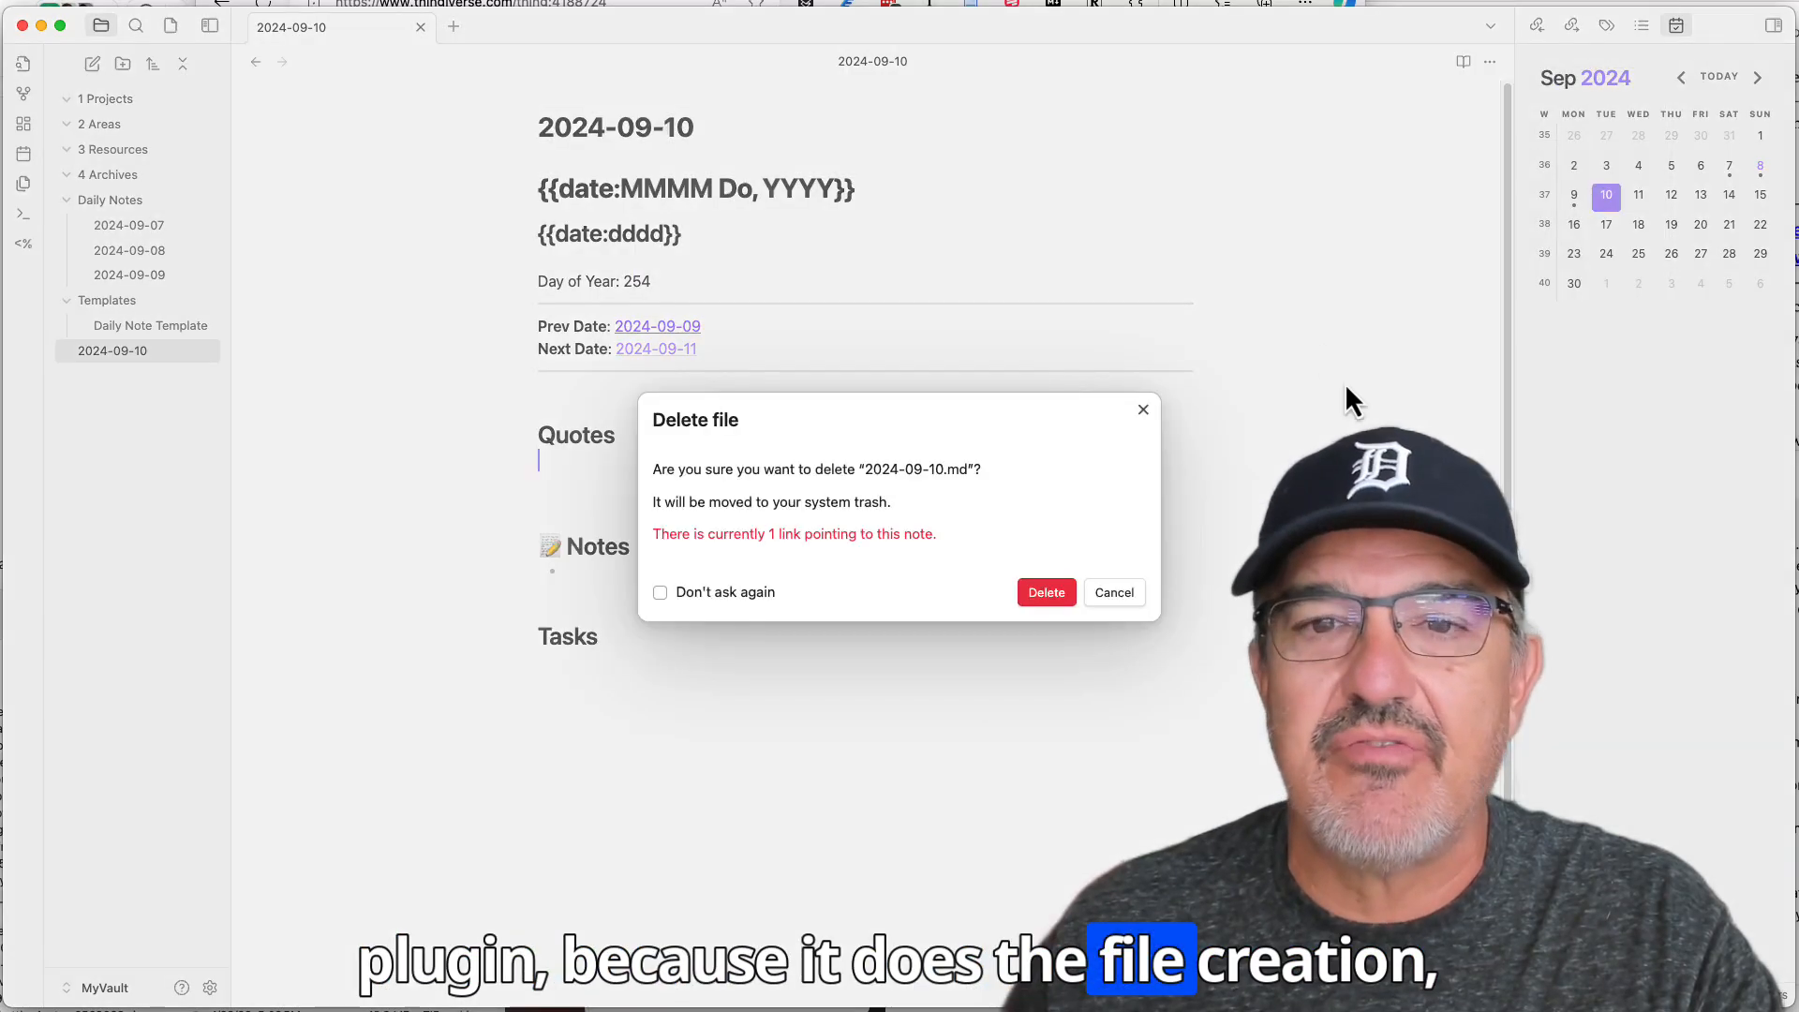
click(1063, 597)
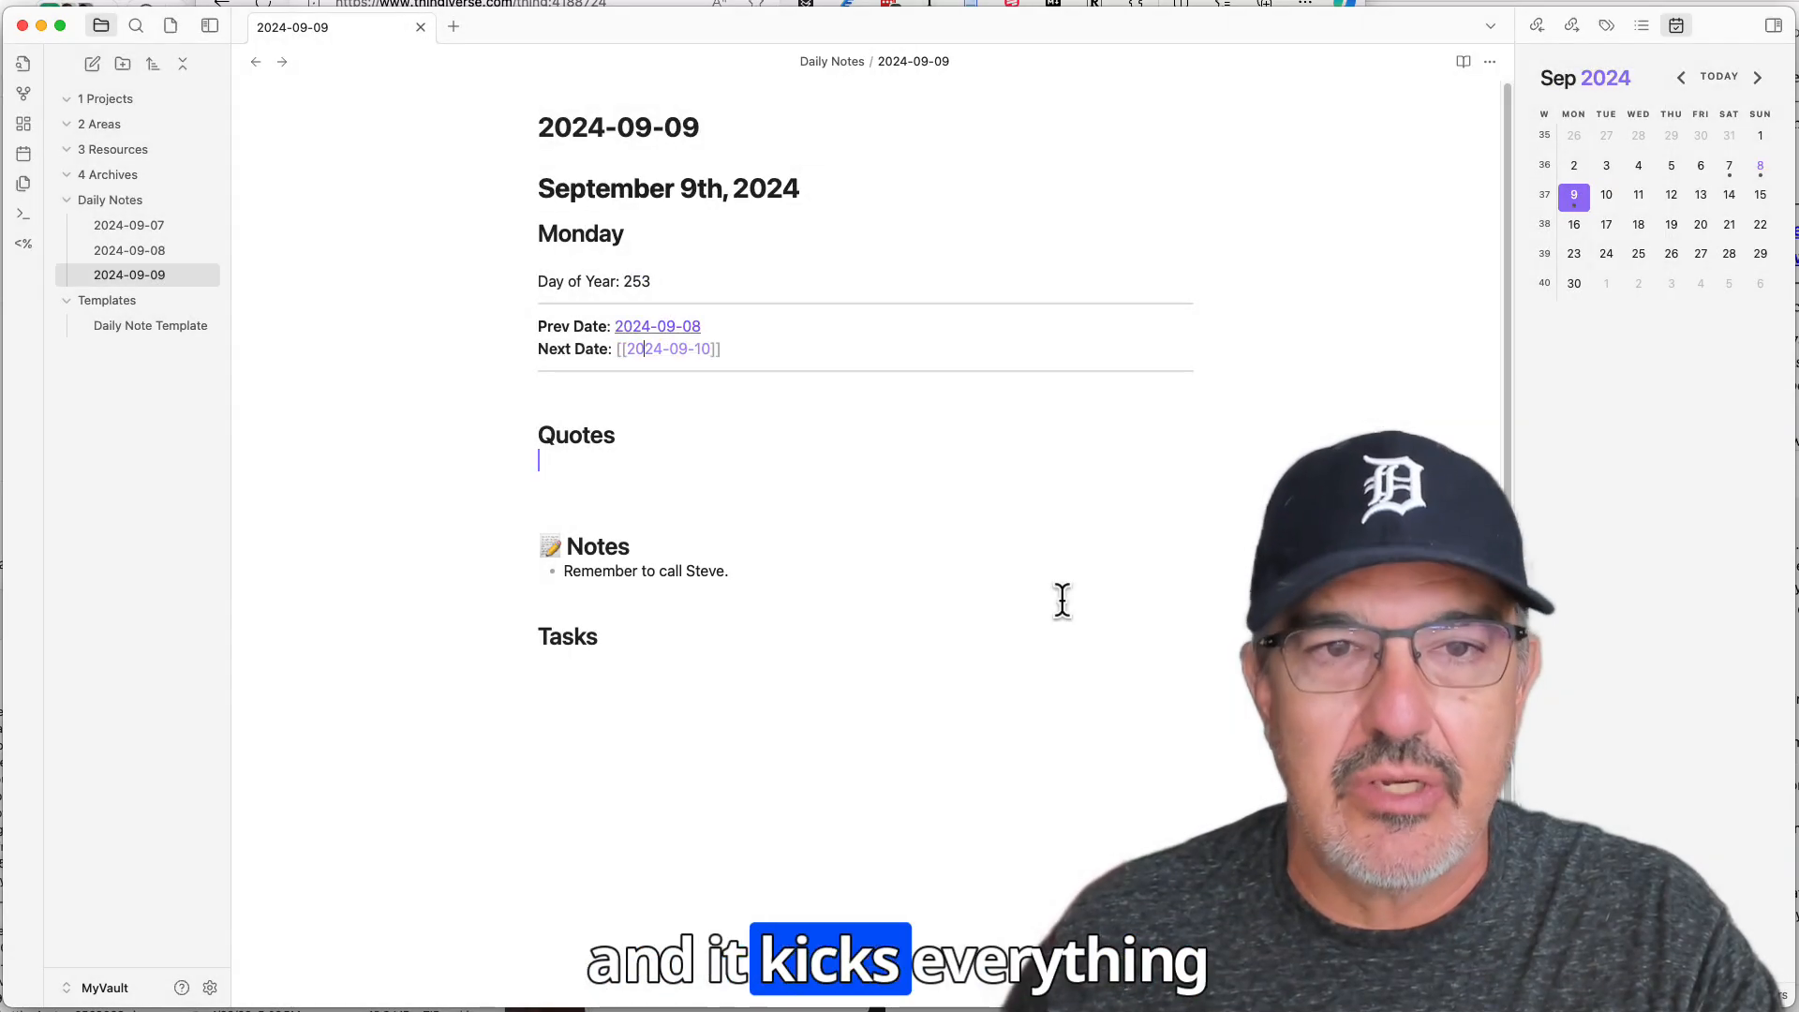
Create the daily note for September 10, 2024 from the calendar and follow its Prev Date link to 2024-09-09
click(1608, 197)
click(1115, 555)
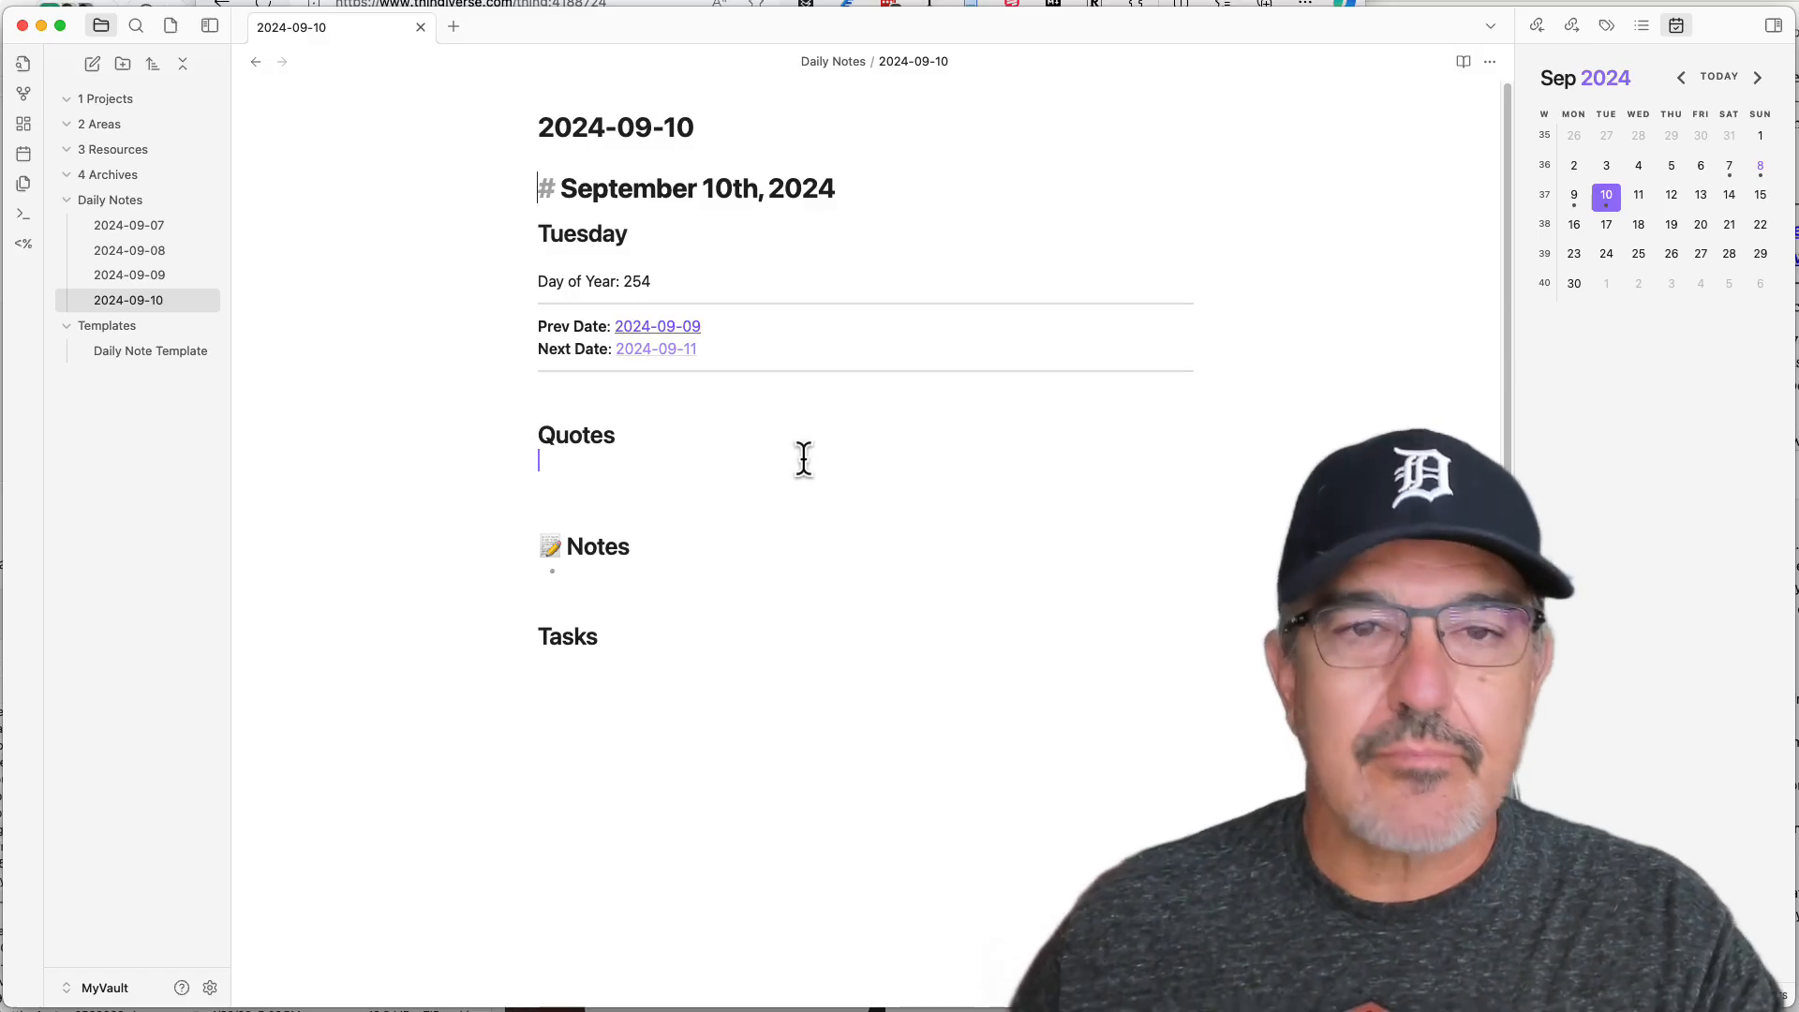
click(683, 327)
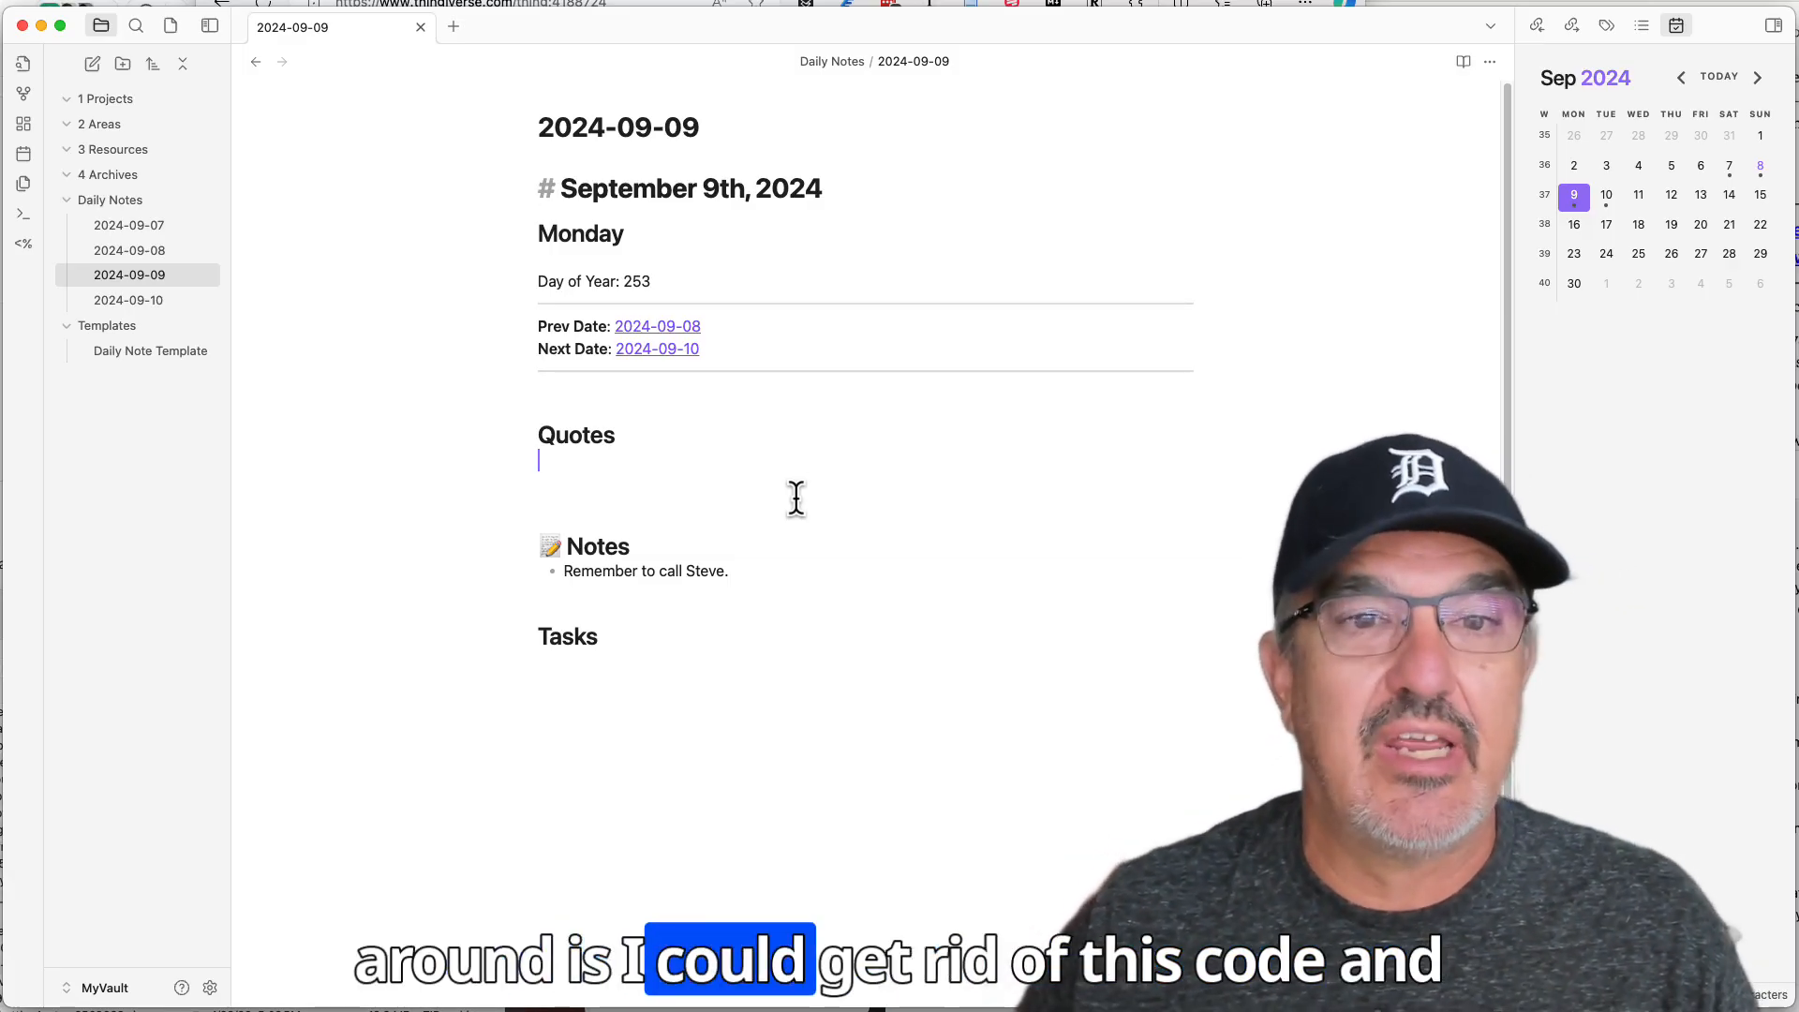
In the Daily Note Template, copy the format MMMM Do, YYYY from the date heading into the bullet under Notes
click(171, 365)
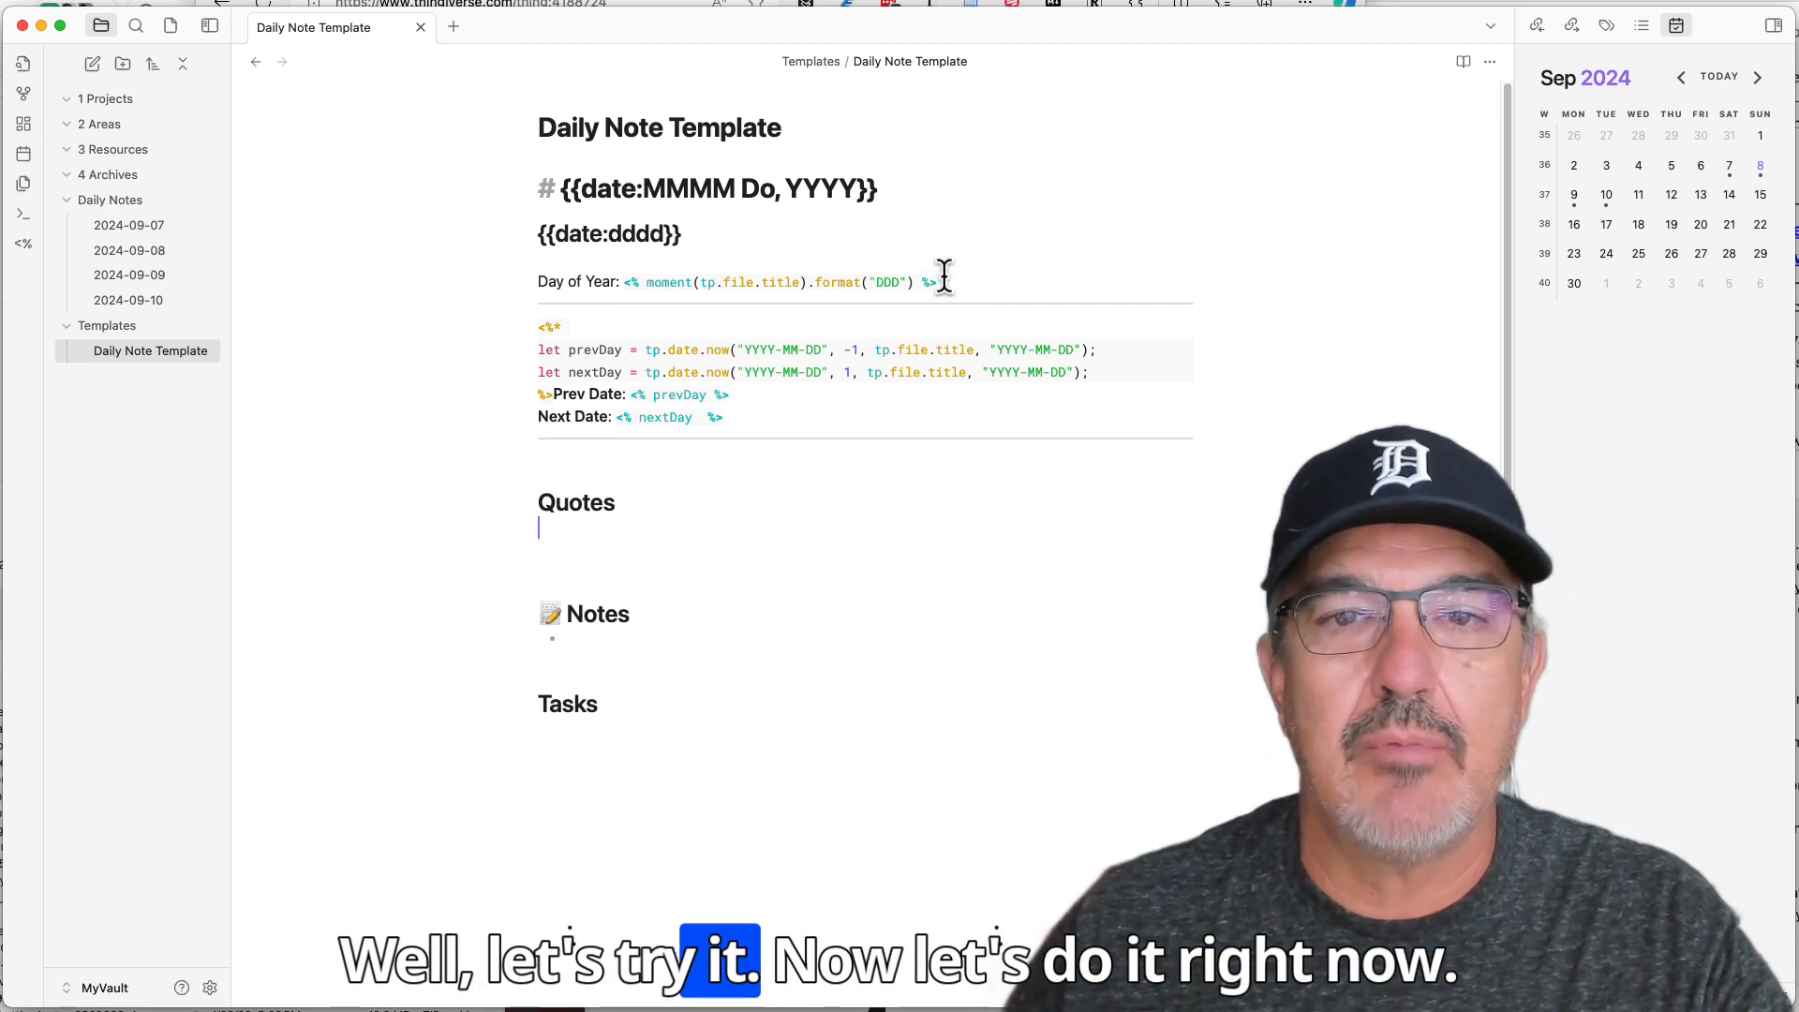
drag(940, 282, 834, 251)
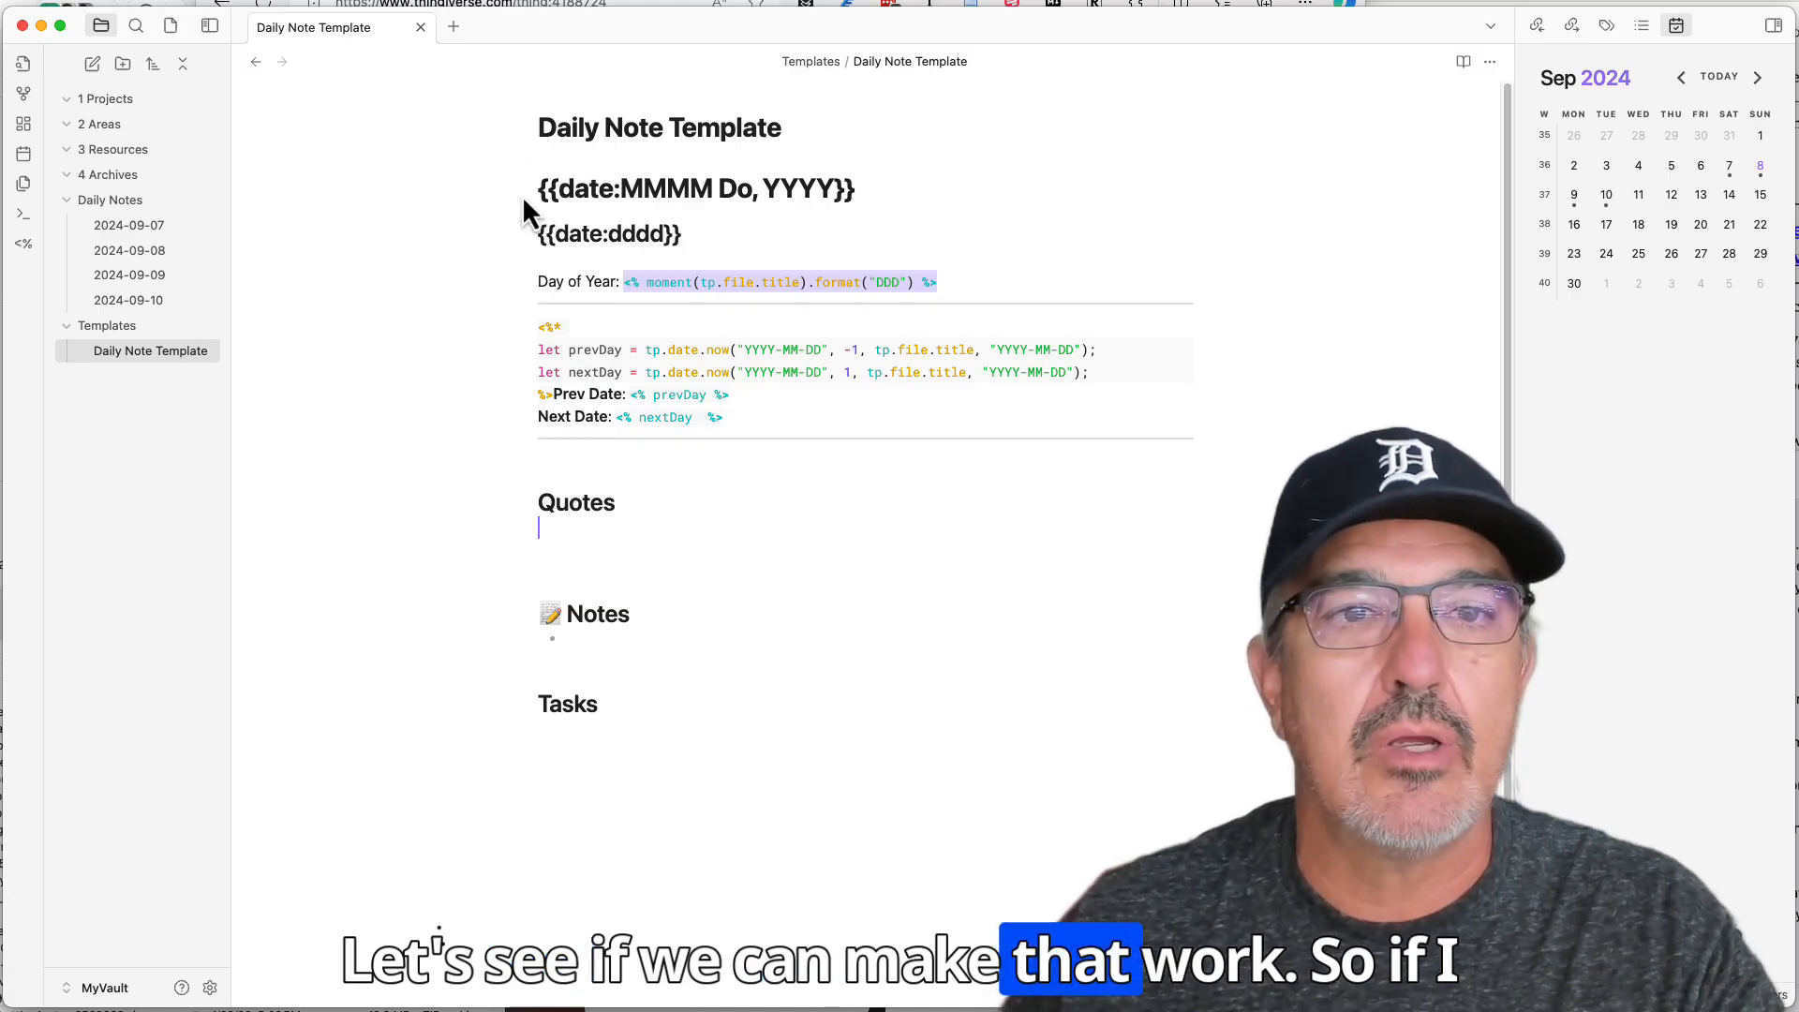
drag(541, 187, 919, 176)
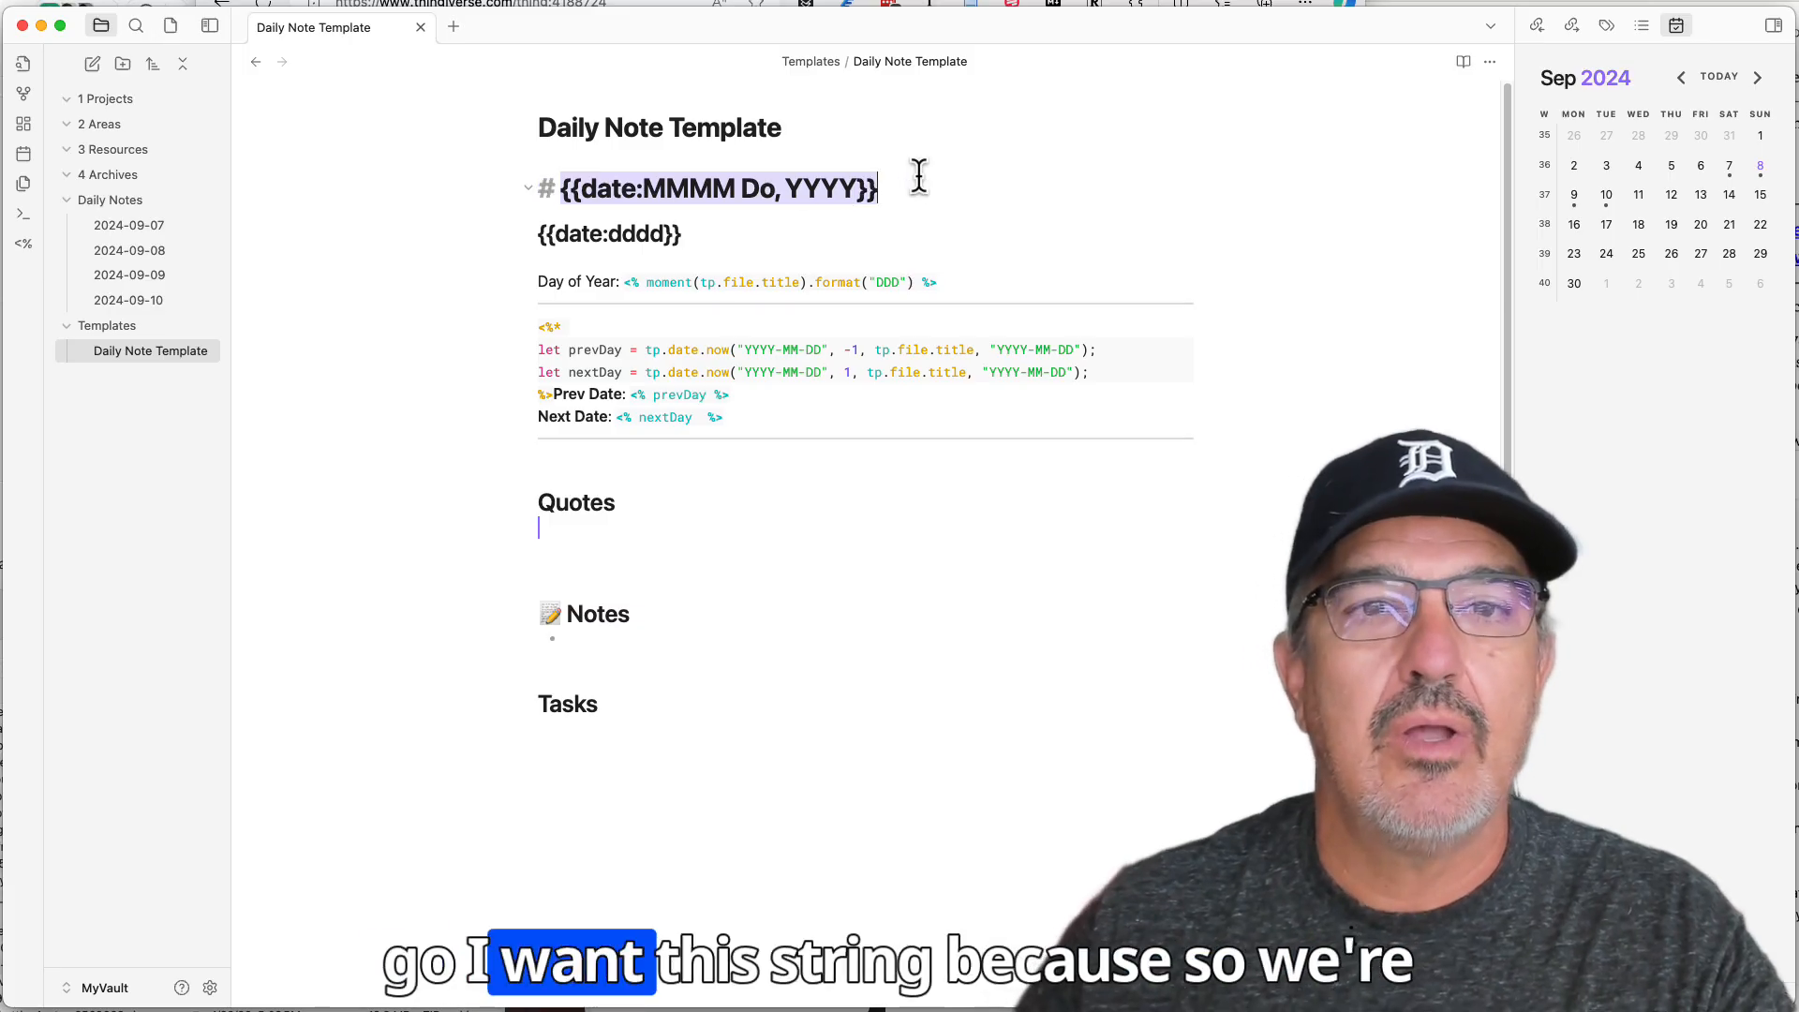
click(851, 195)
drag(677, 197, 650, 188)
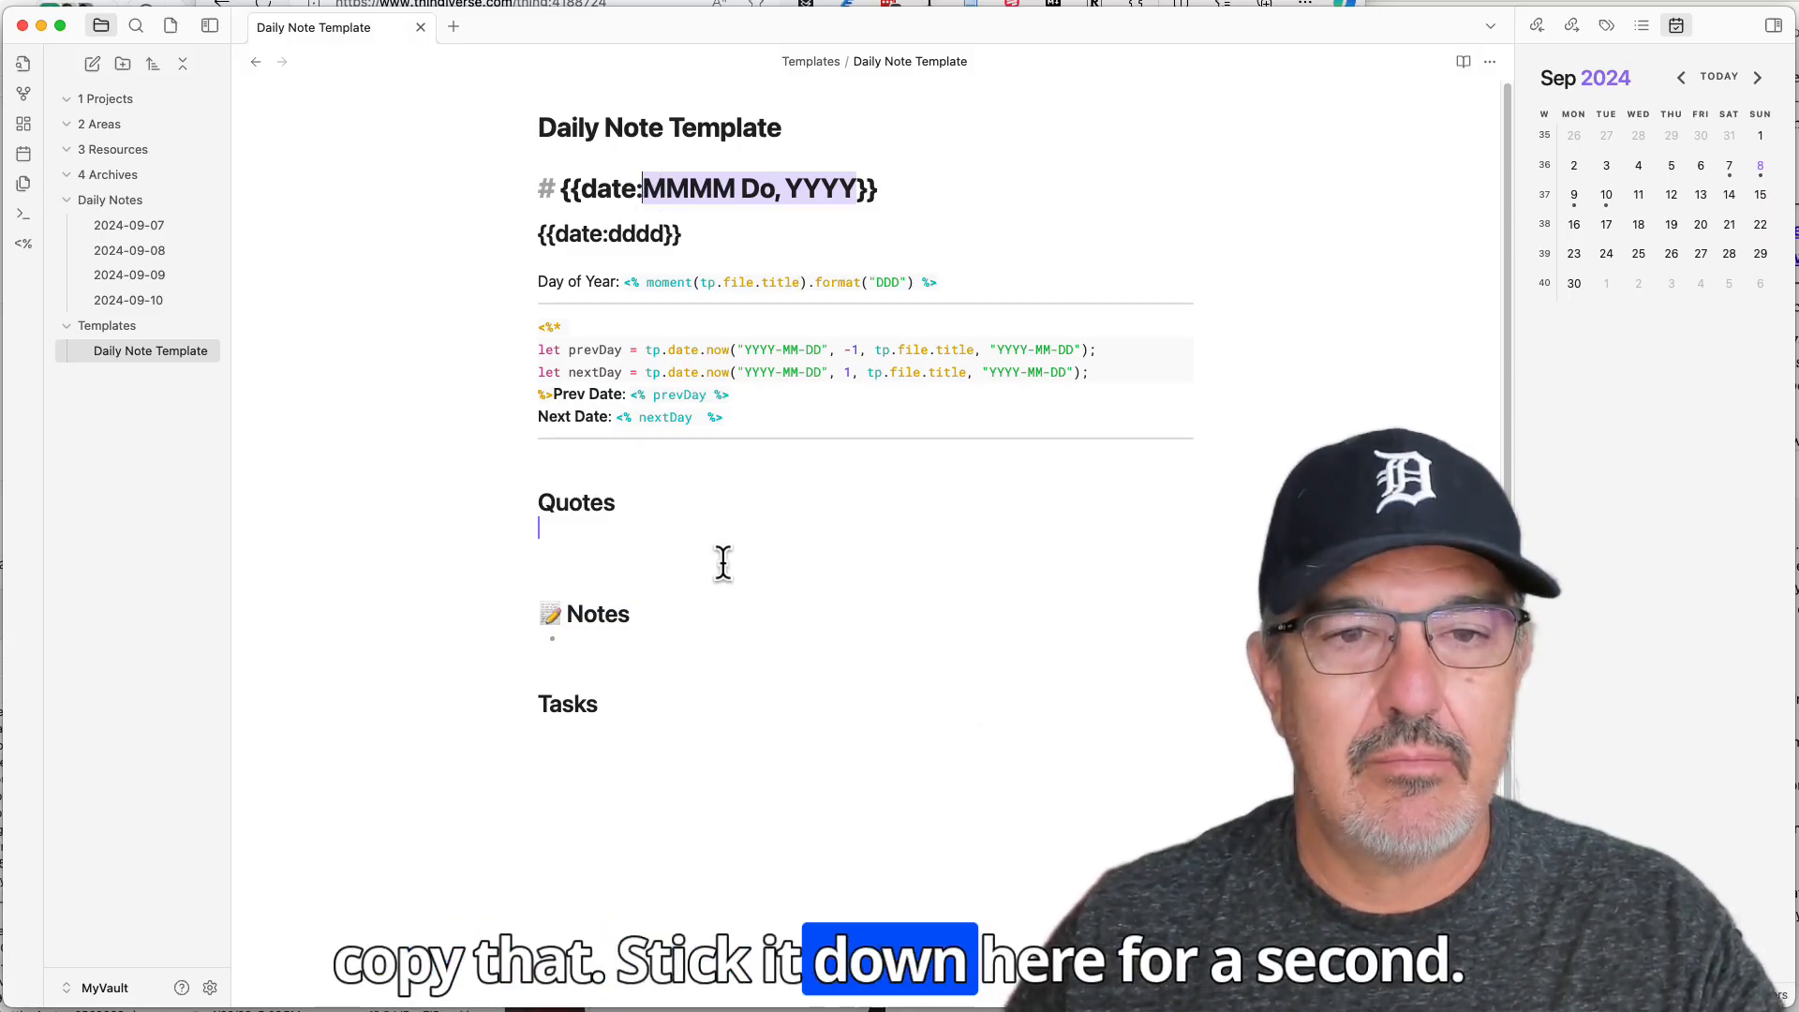
click(688, 631)
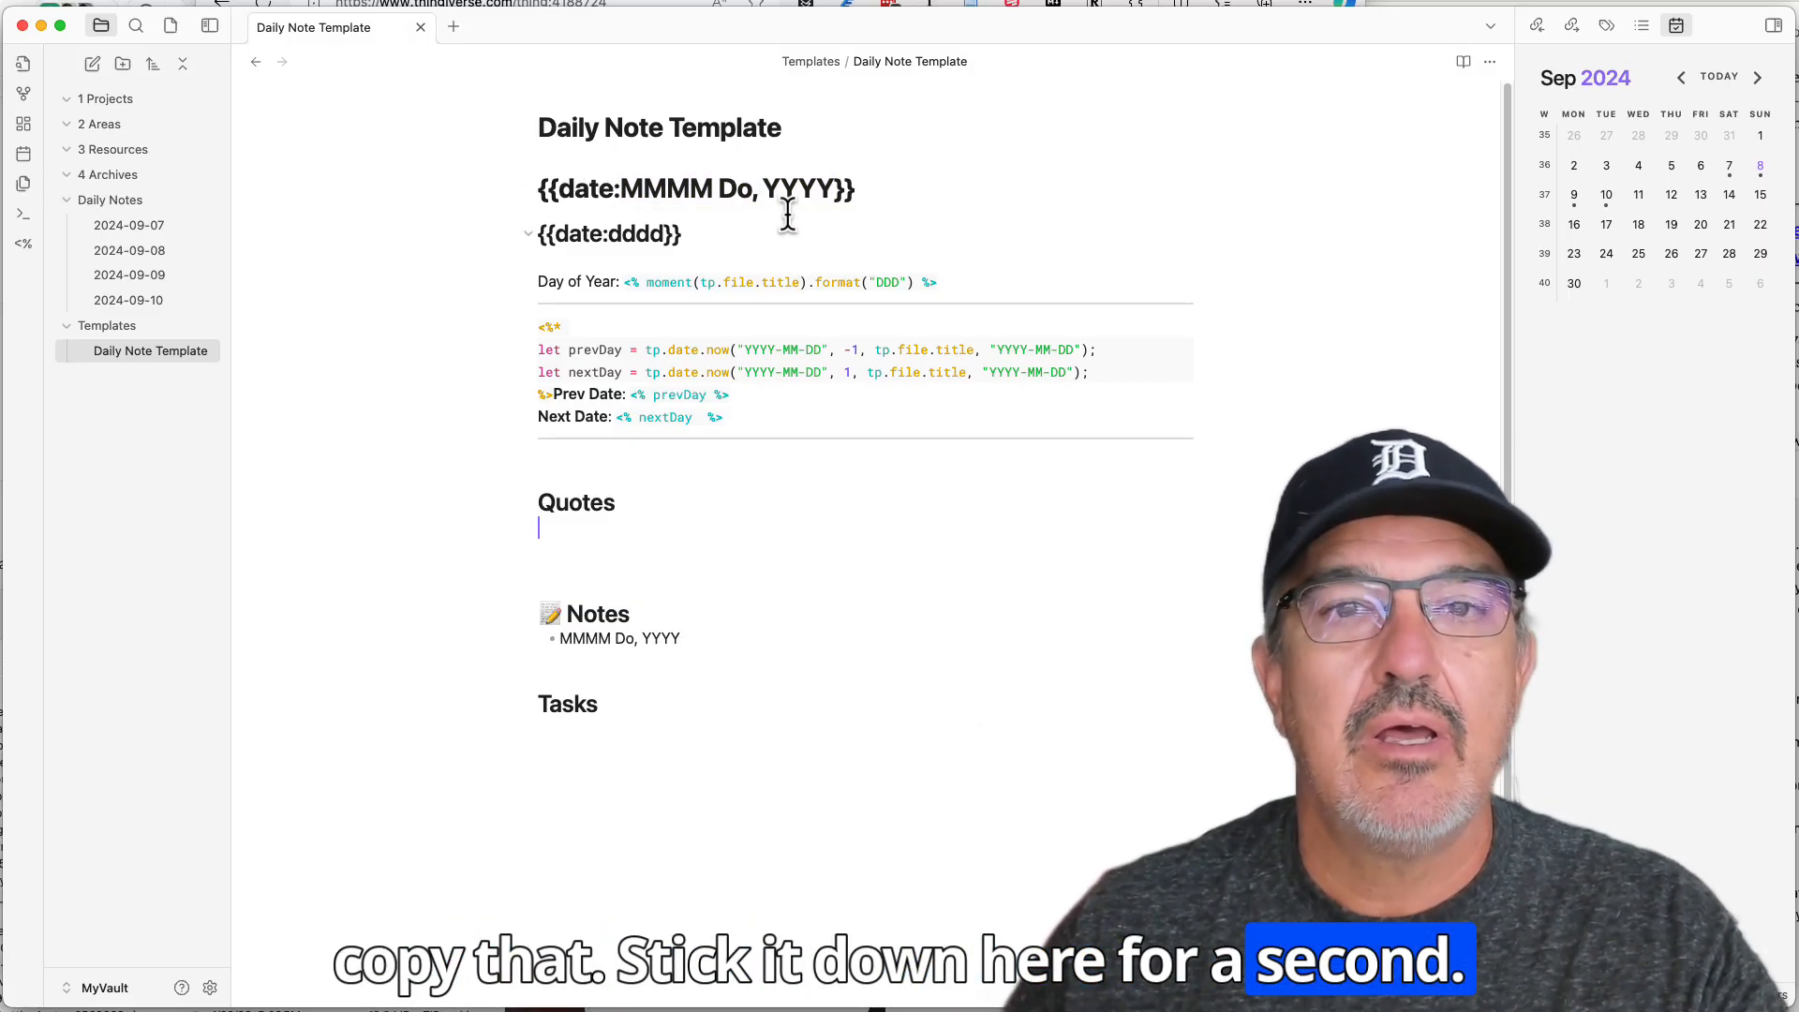
Replace the template's date heading with a level-one heading containing the Day of Year line's <% moment(tp.file.title).format("DDD") %> expression
drag(864, 191, 541, 211)
key(BackSpace)
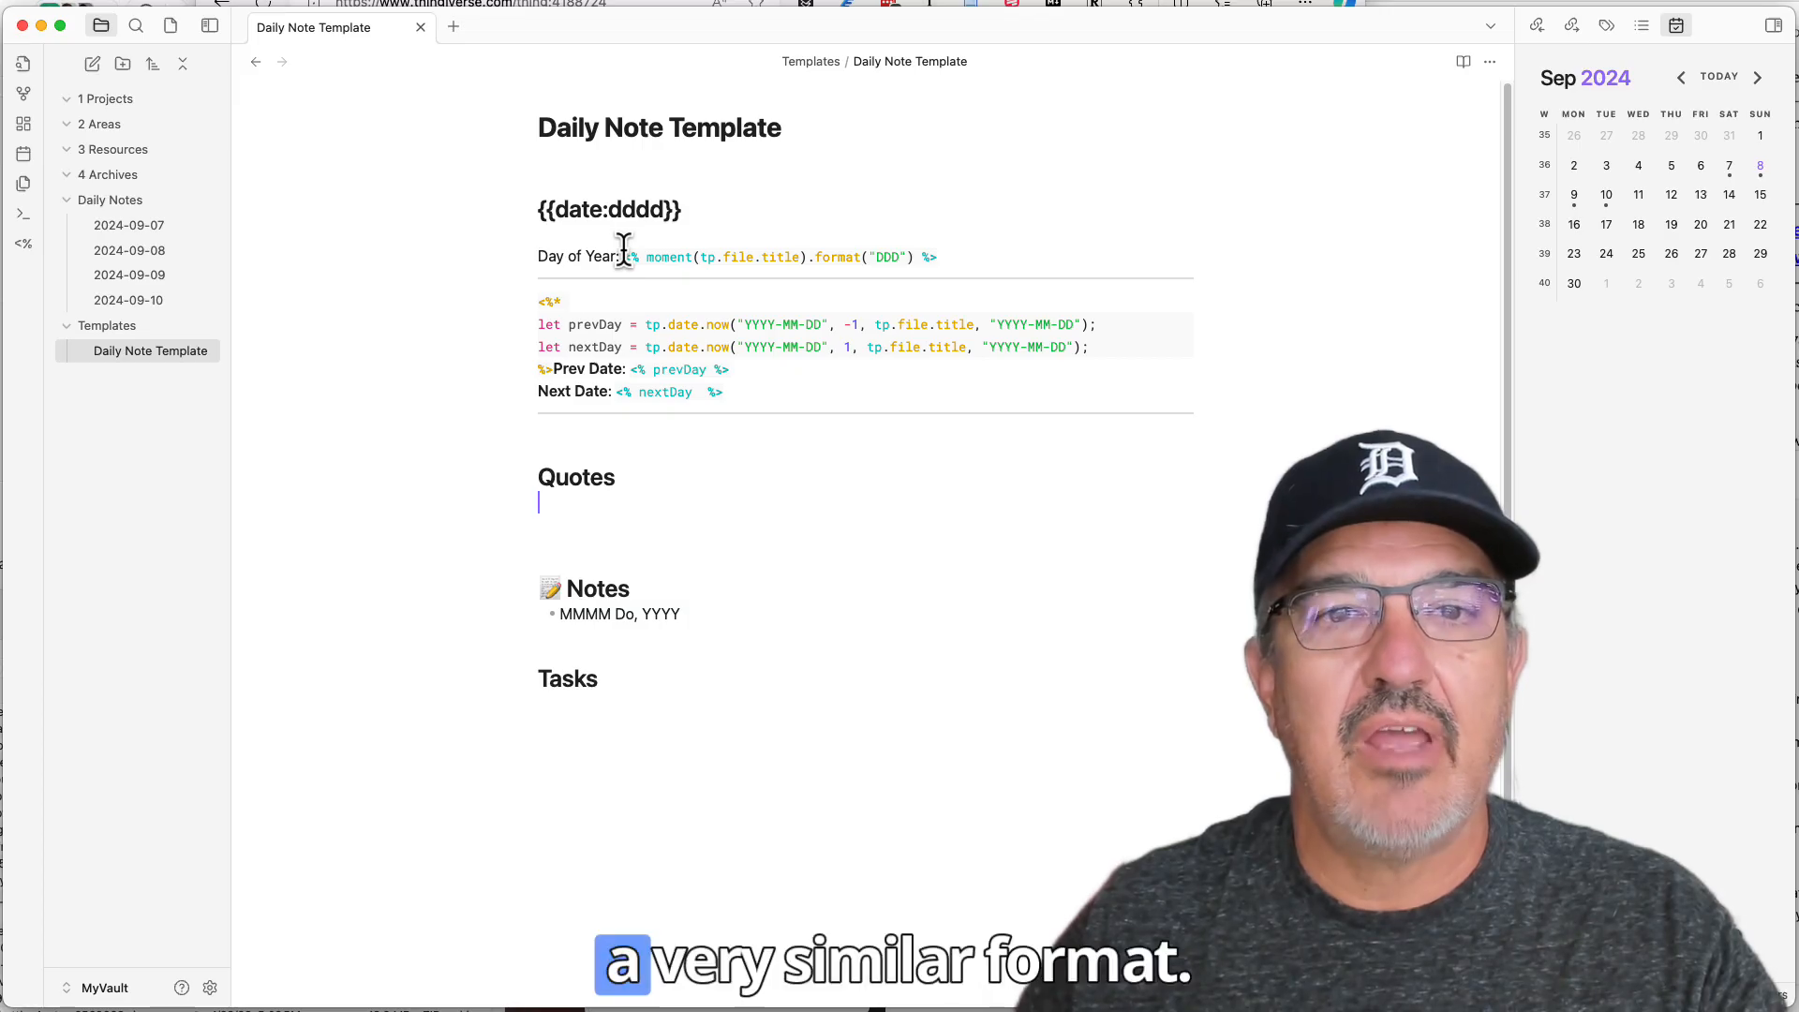
drag(623, 255, 983, 283)
key(super+c)
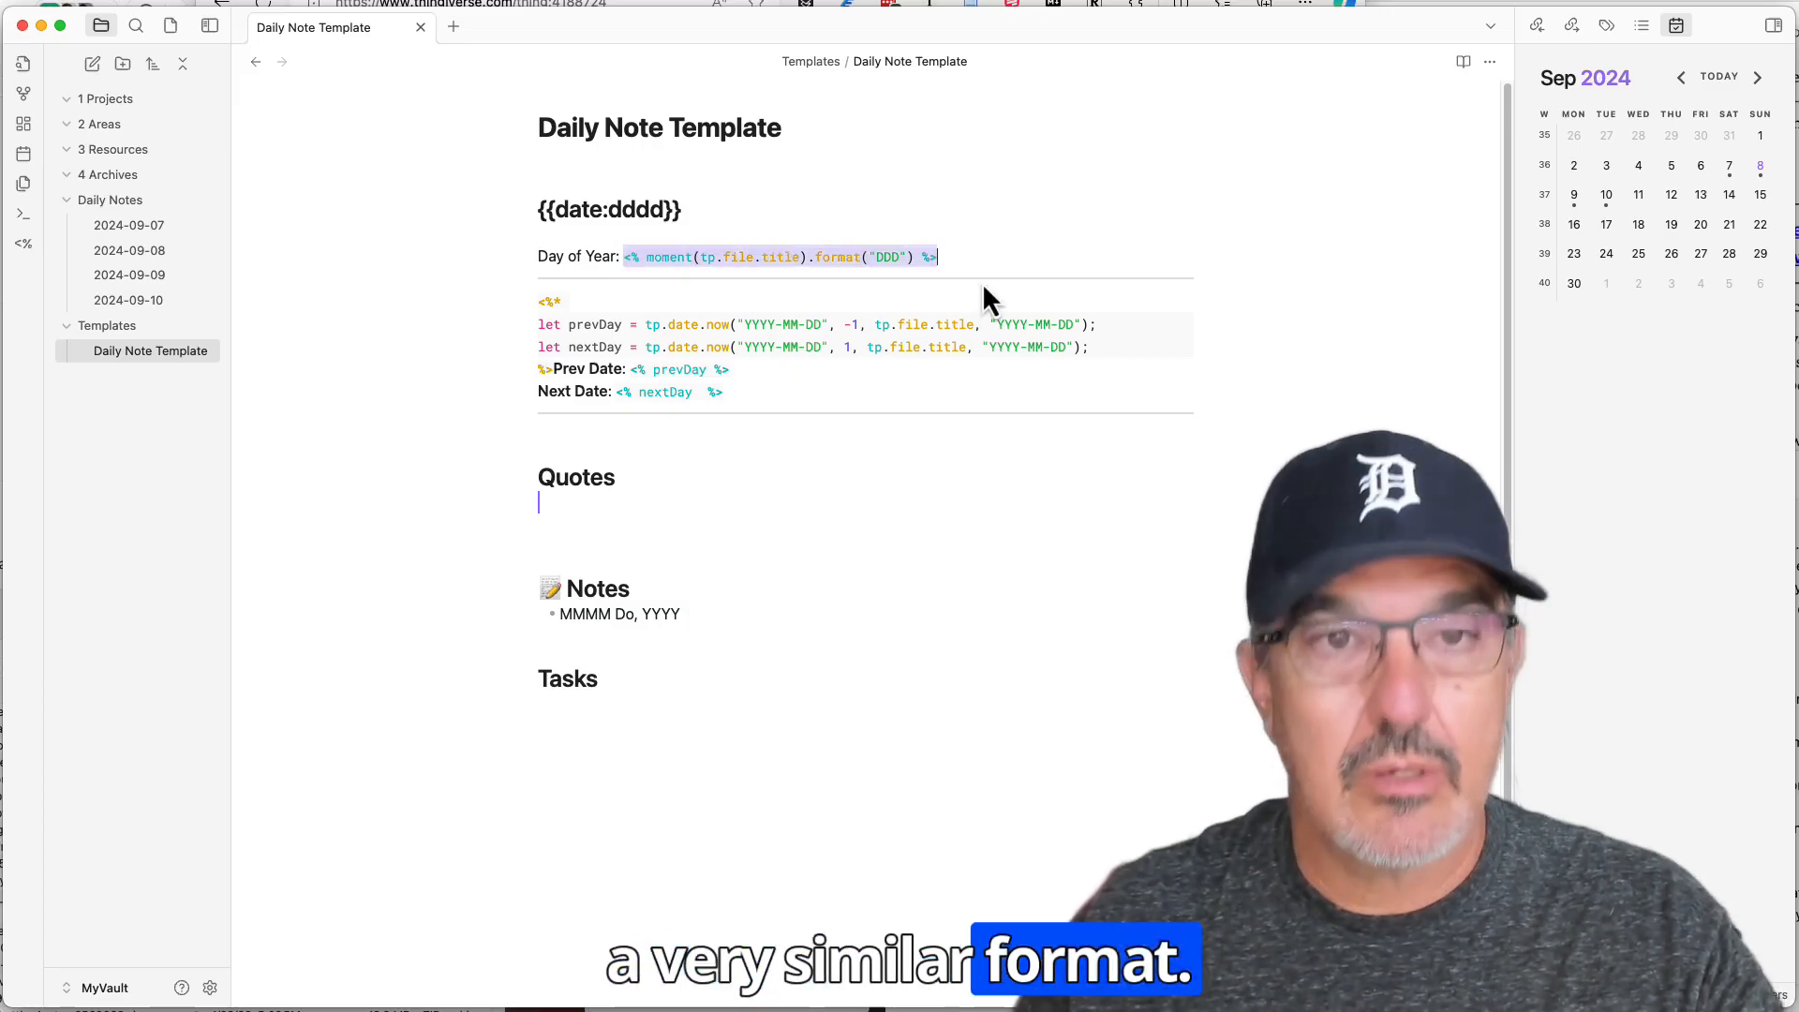
click(633, 186)
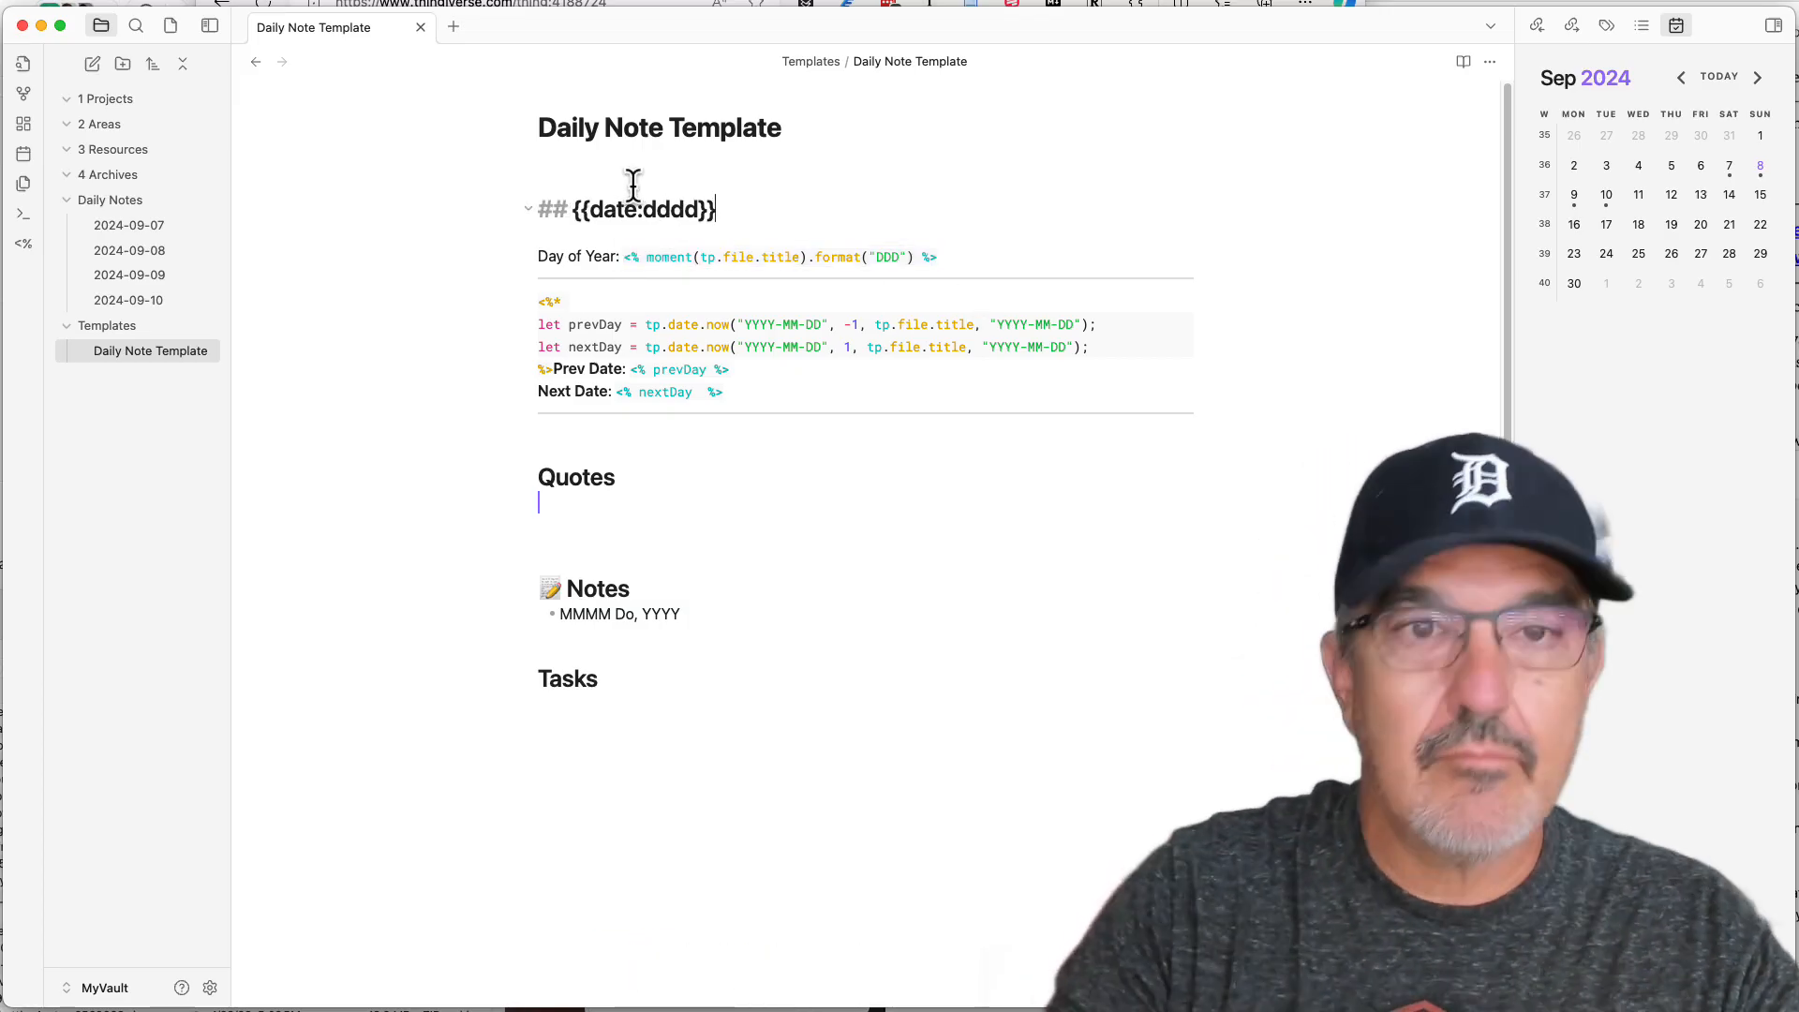
key(Up)
text(#)
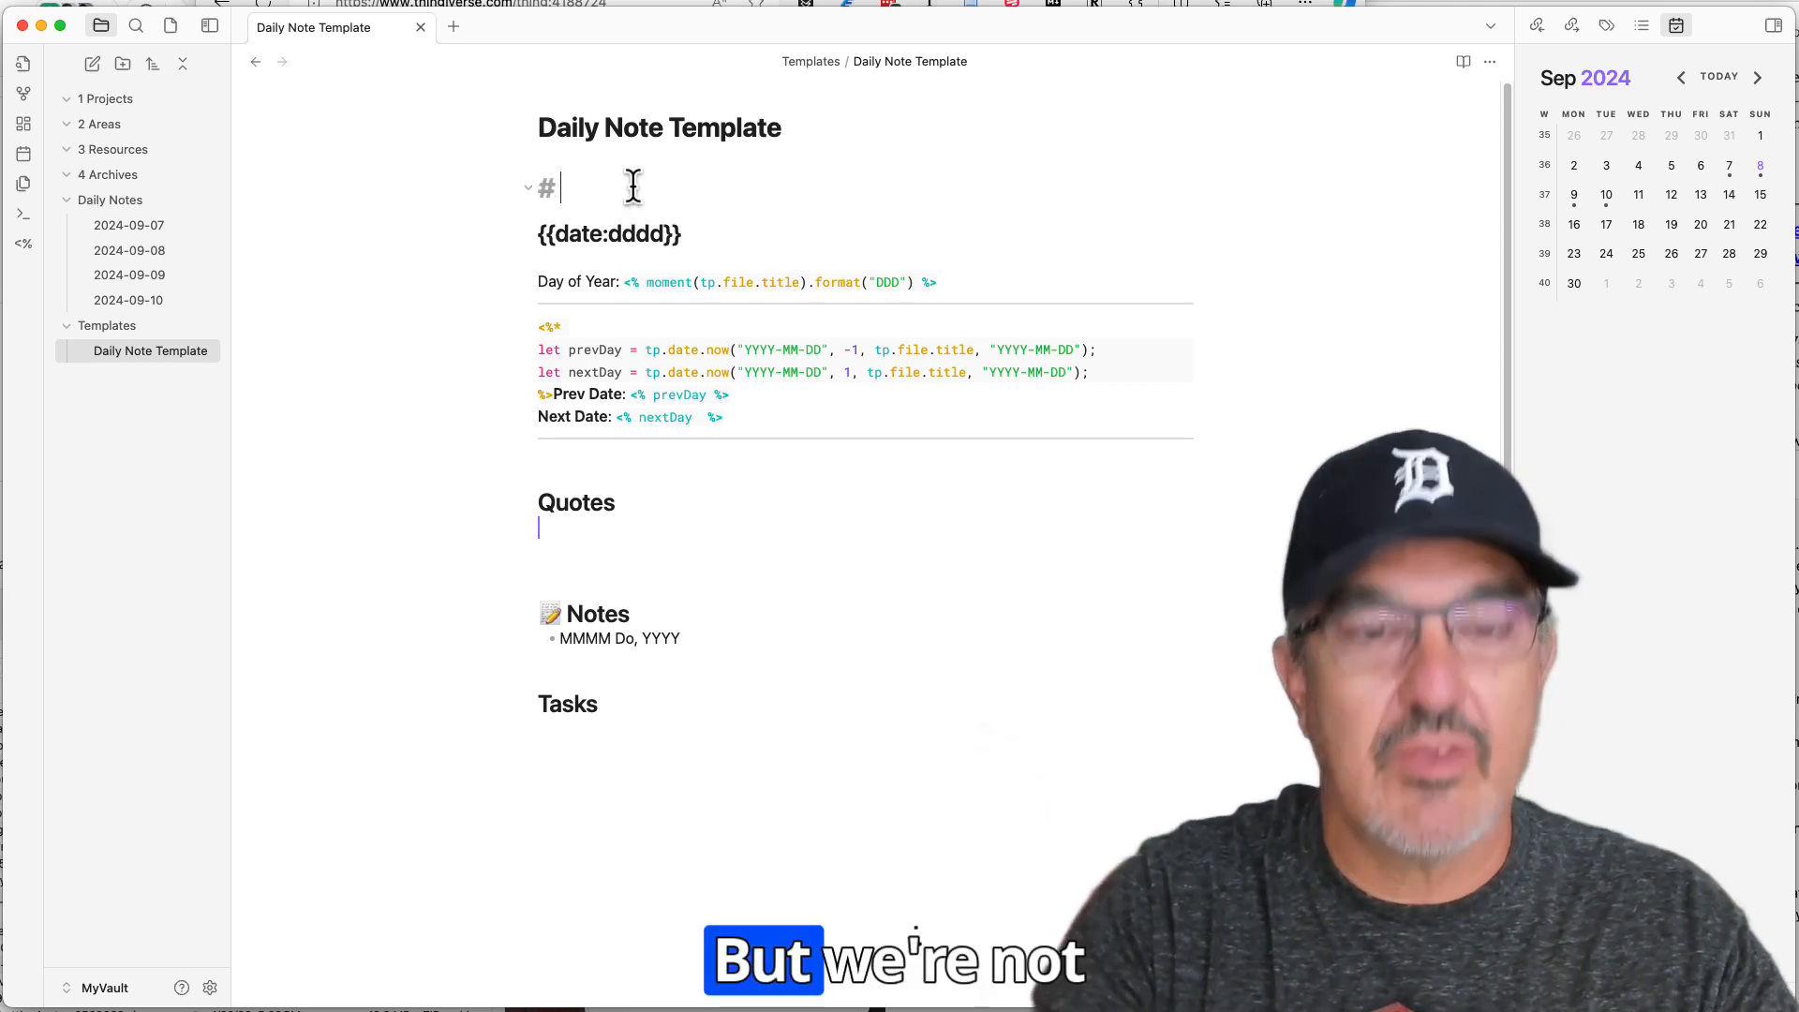
key(super+v)
Change the main heading's format string to MMMM Do, YYYY by moving that text out of the Notes bullet
key(Left)
key(Left)
key(Left)
key(Left)
key(Left)
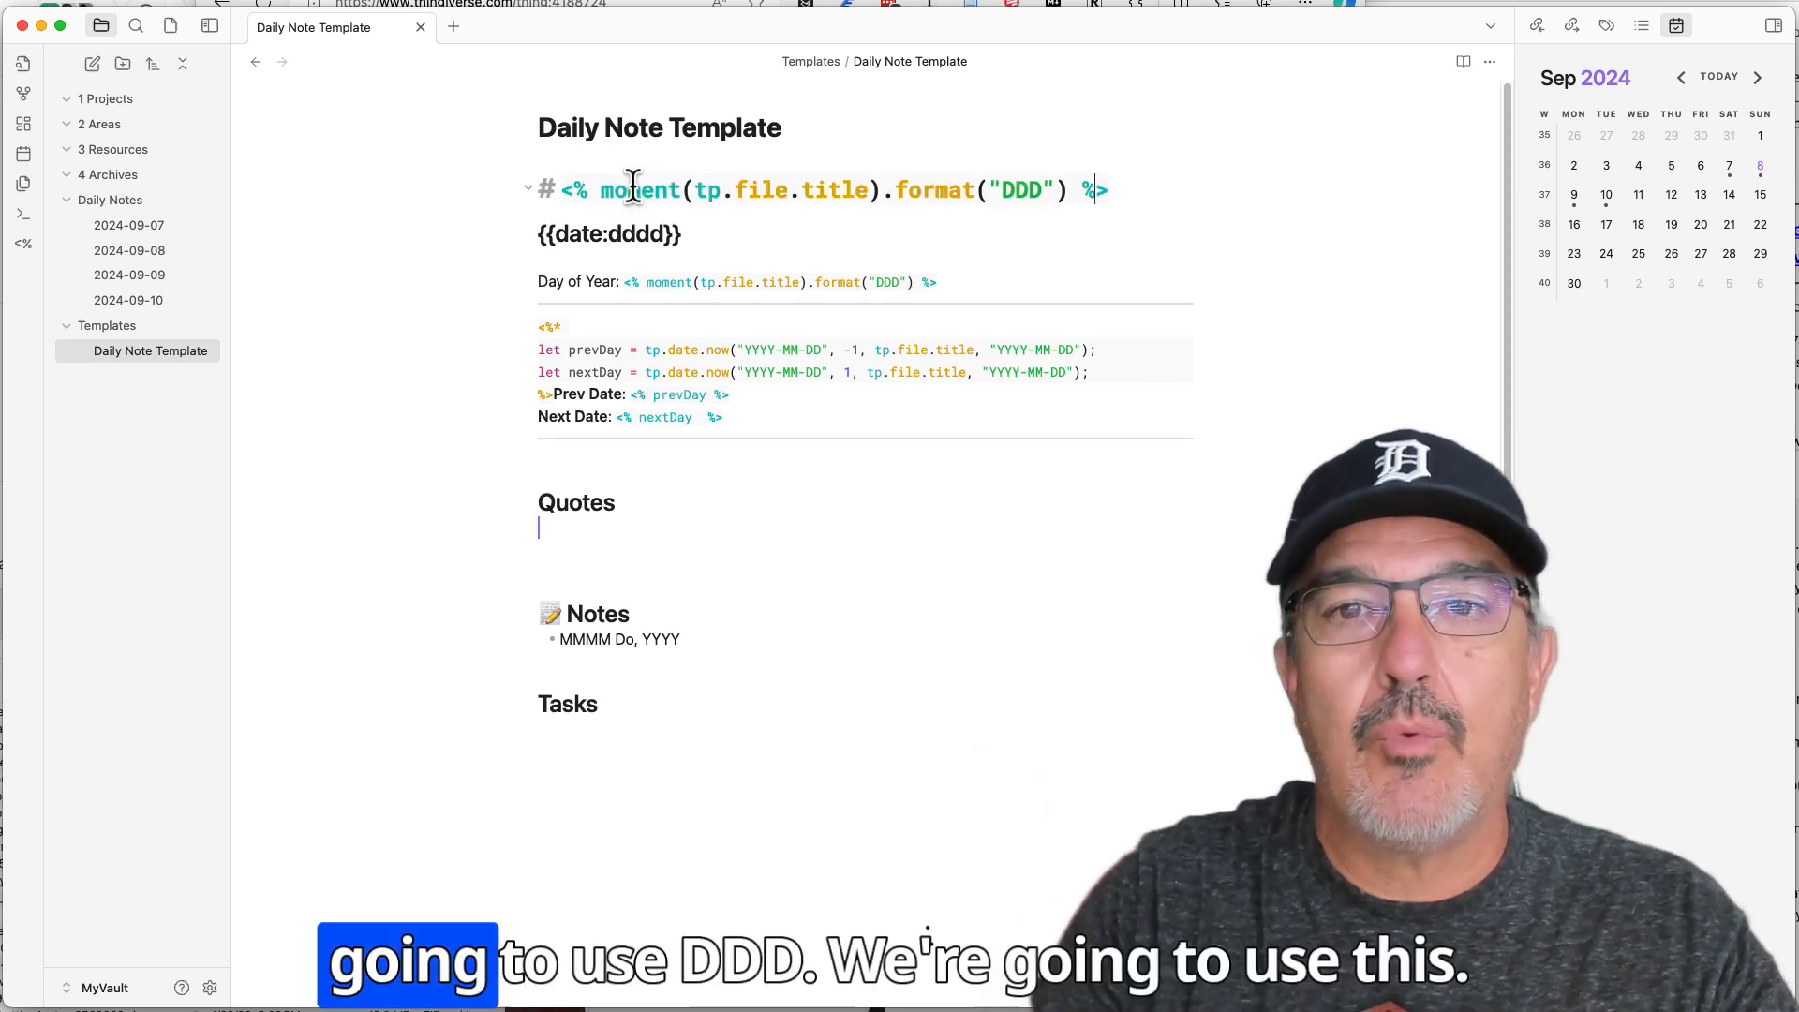
key(BackSpace)
key(BackSpace)
key(BackSpace)
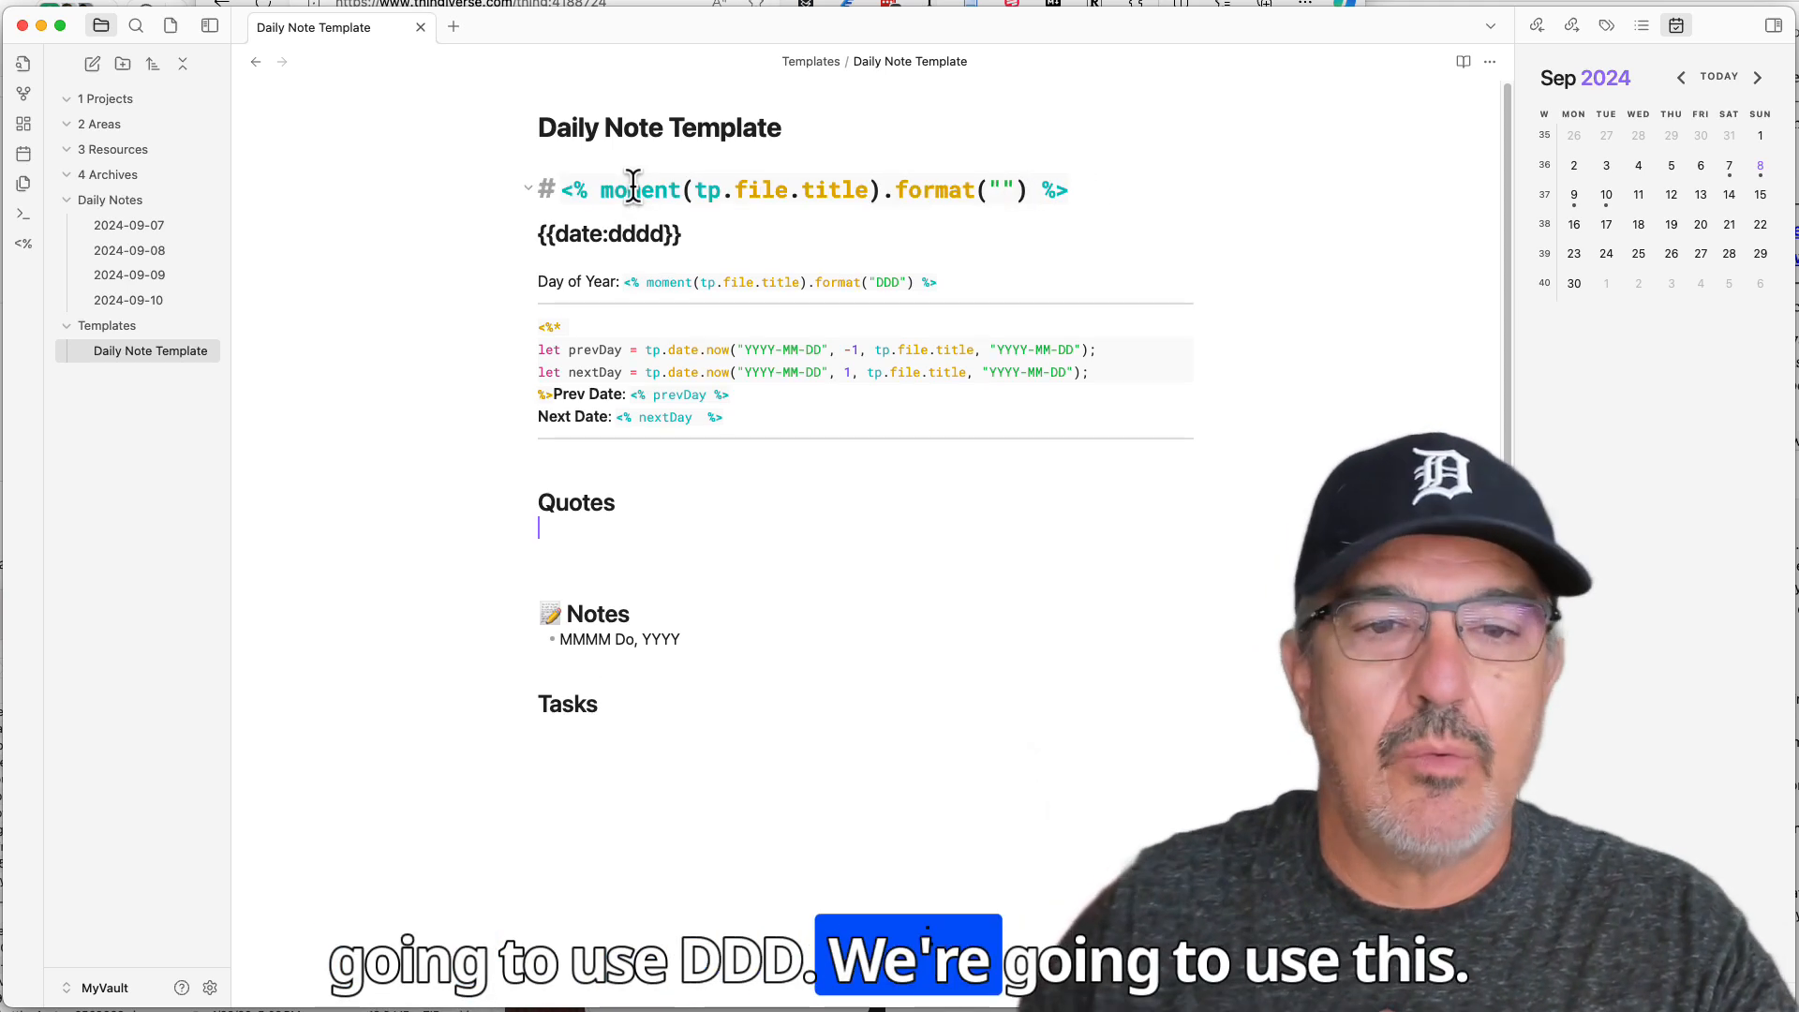
drag(686, 647, 559, 647)
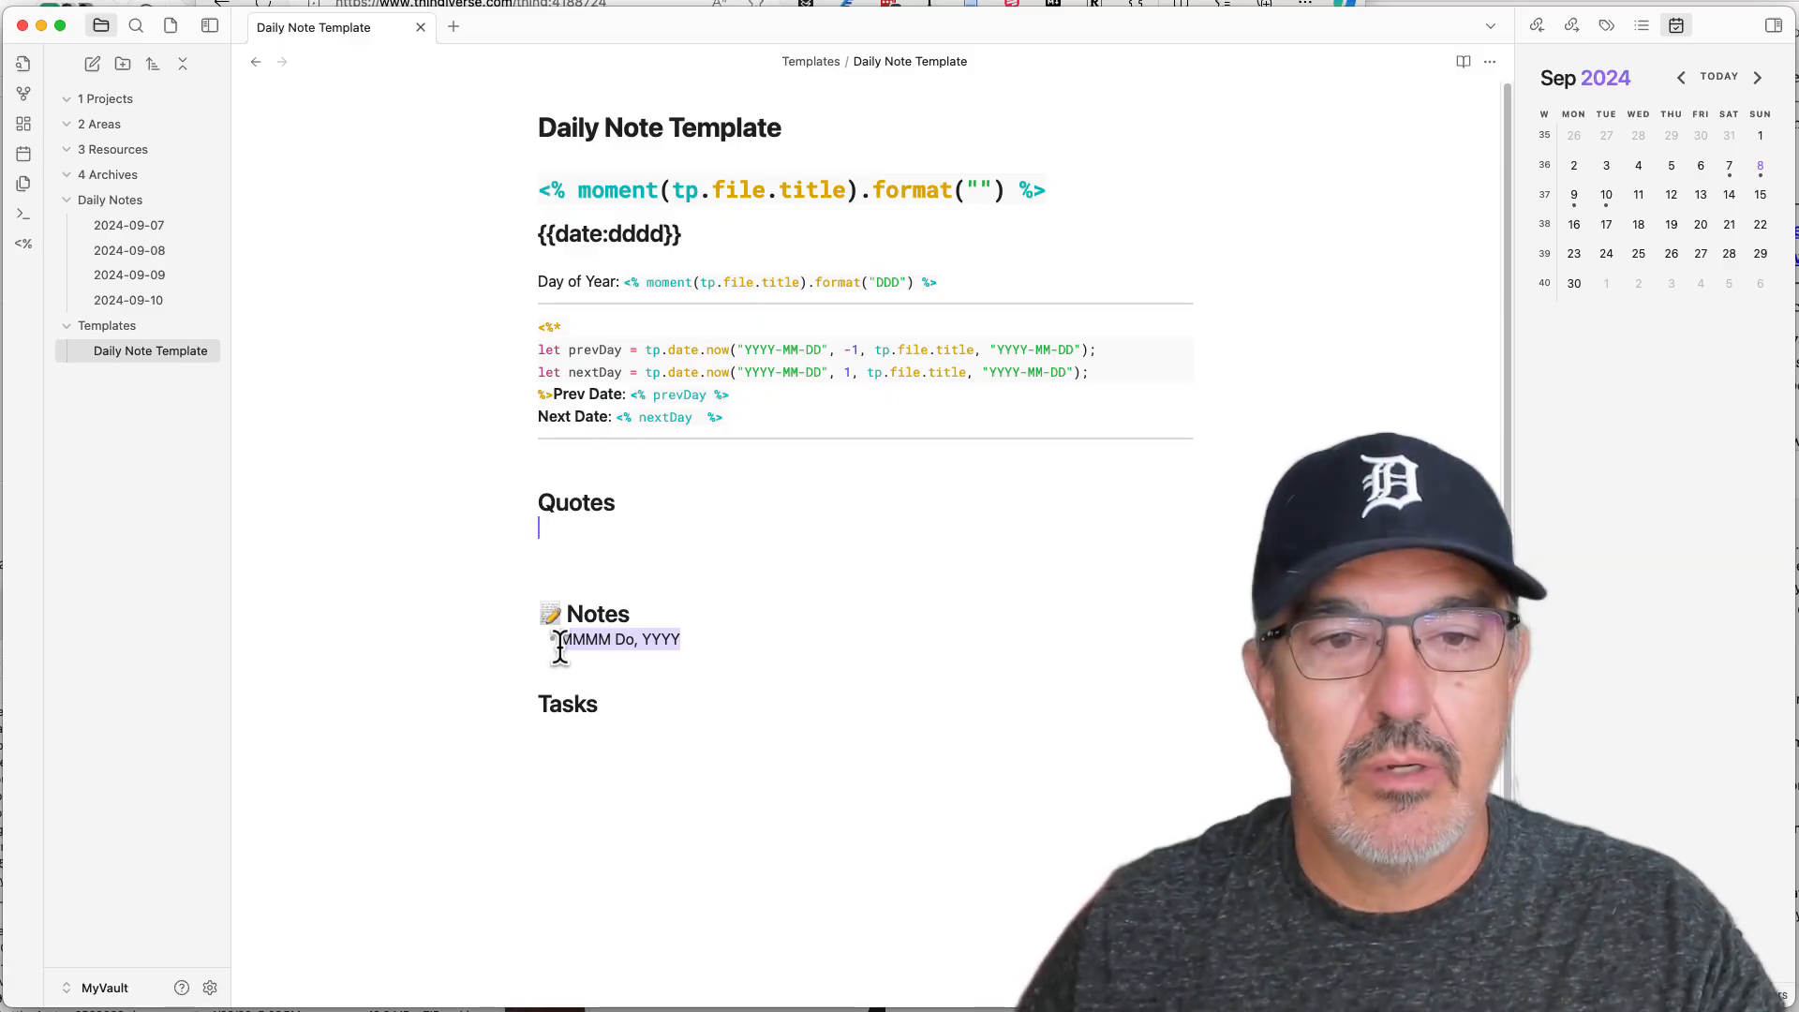
key(super+x)
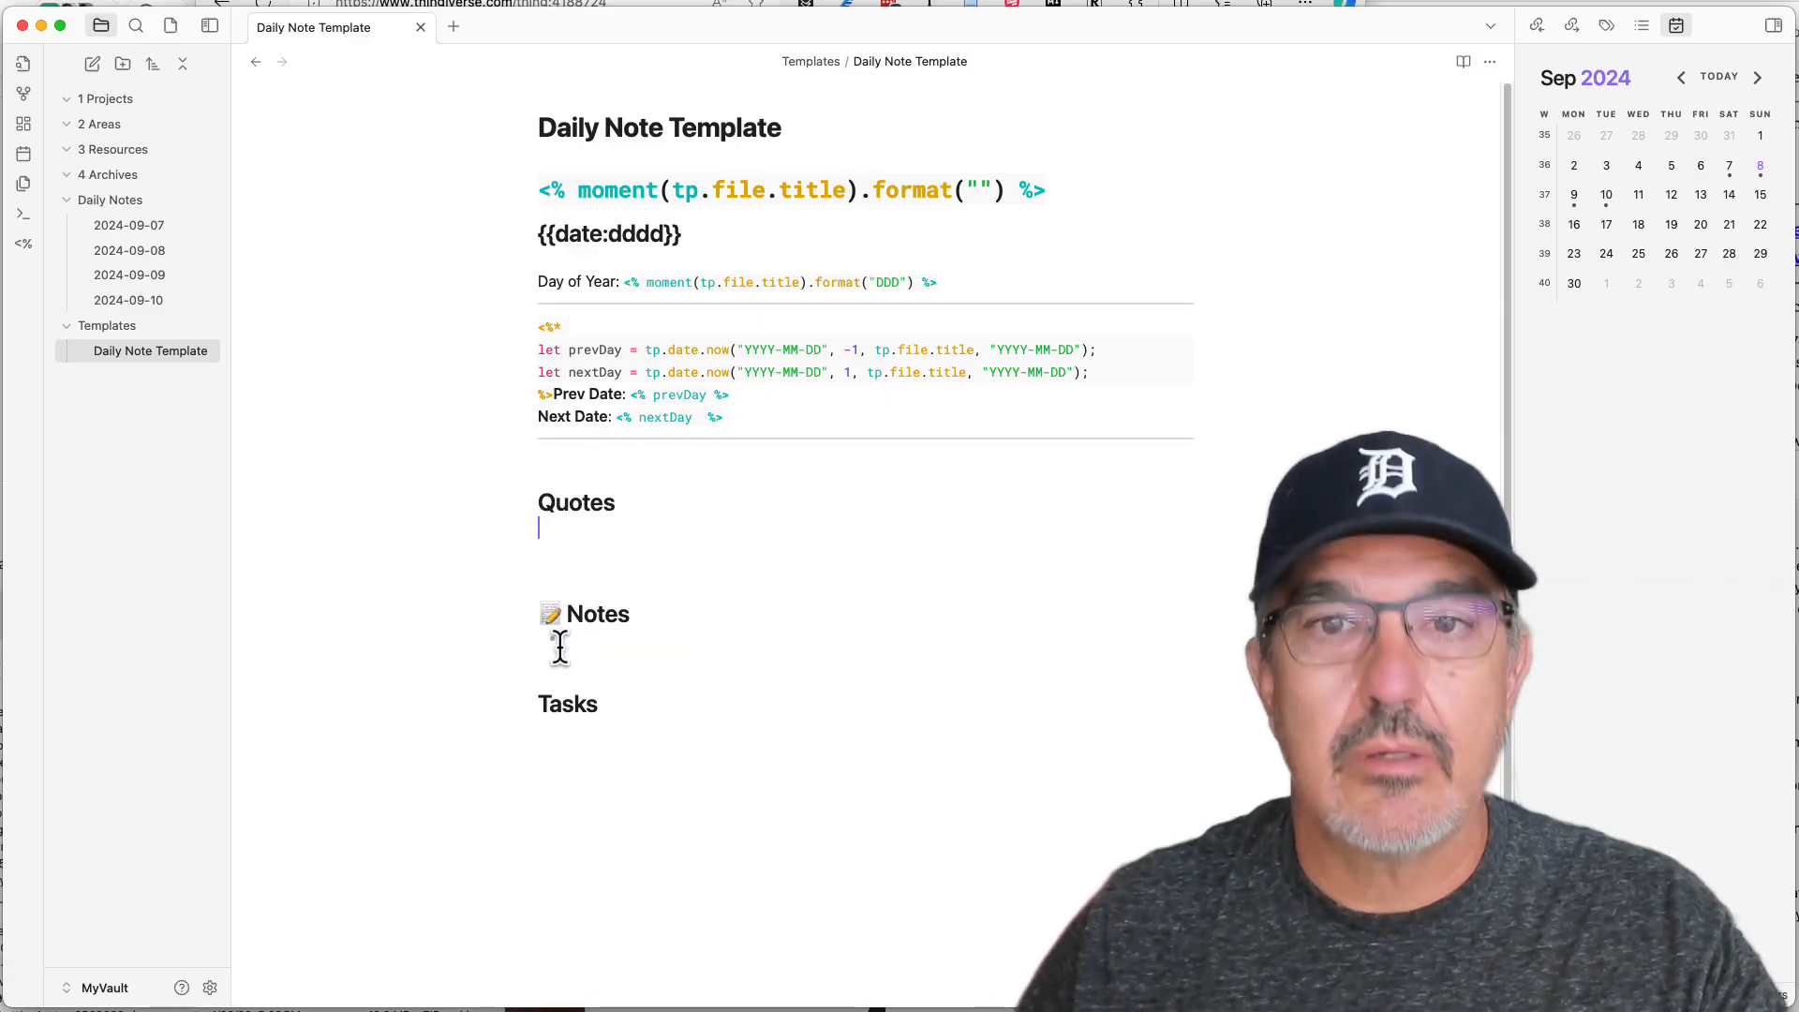
click(979, 193)
key(super+v)
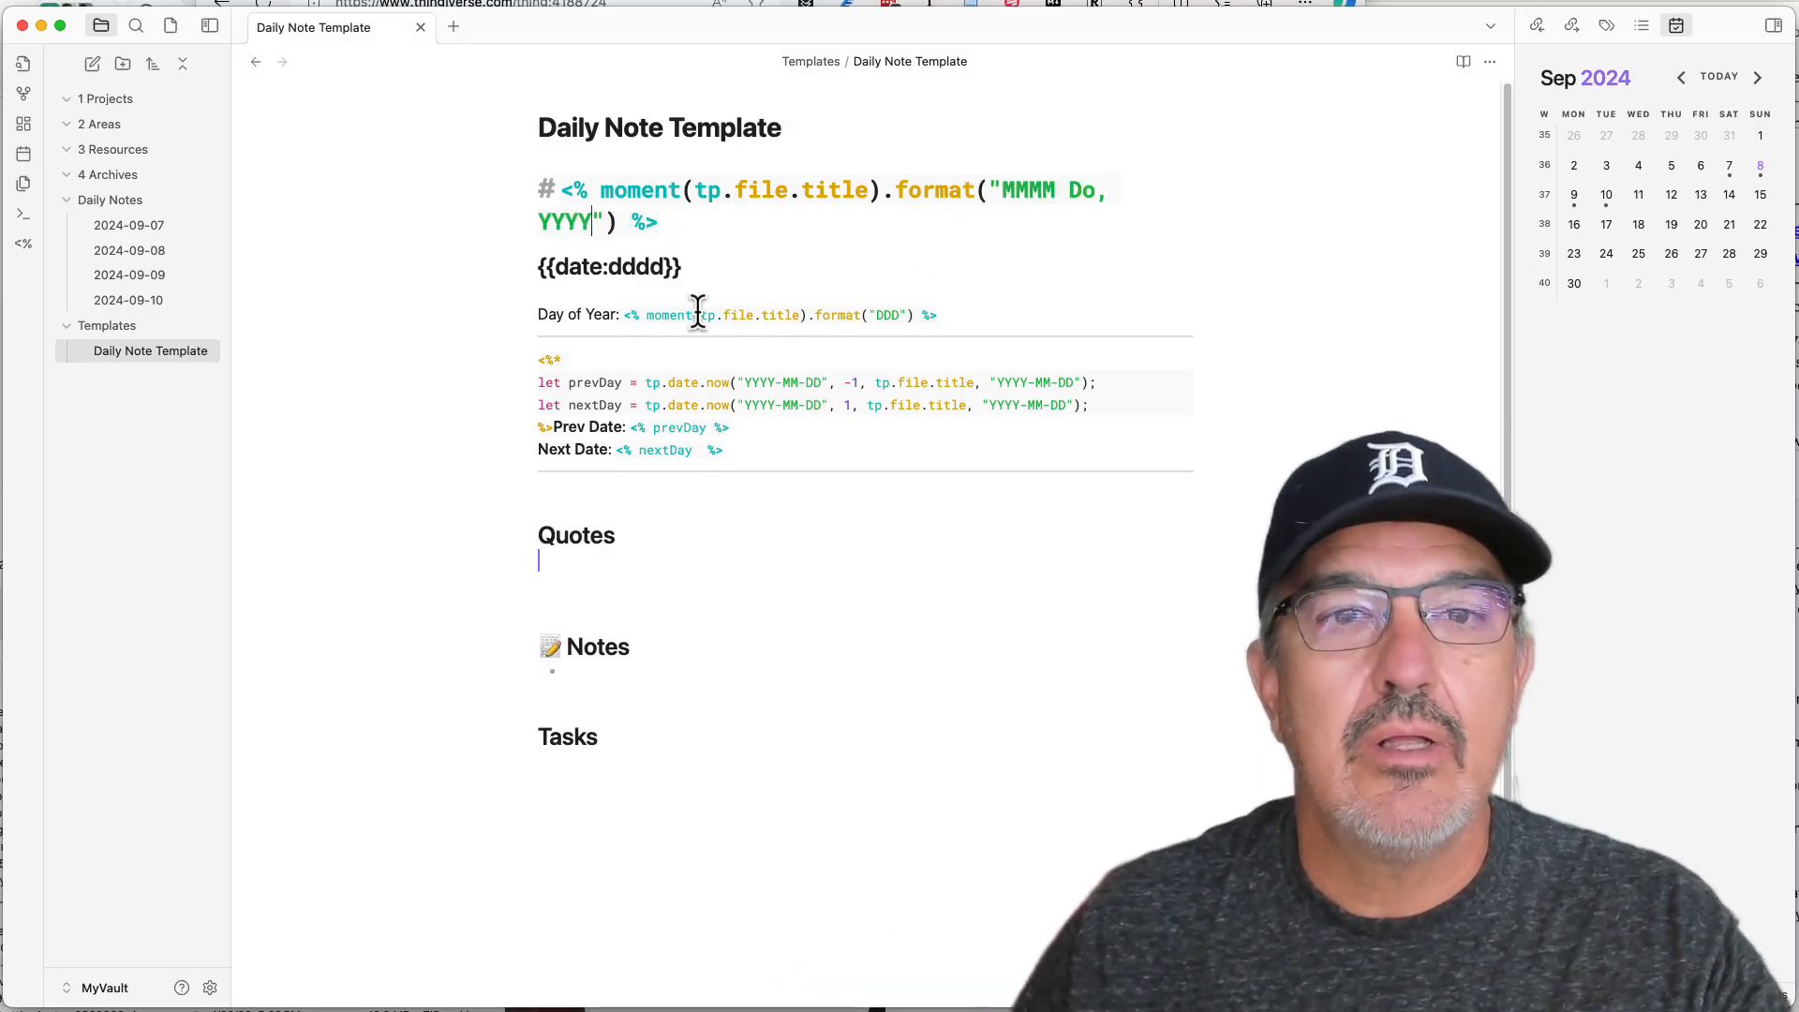
Try replacing {{date:dddd}} in the second heading with the moment expression from the clipboard history, and undo the replacement
drag(691, 273, 536, 273)
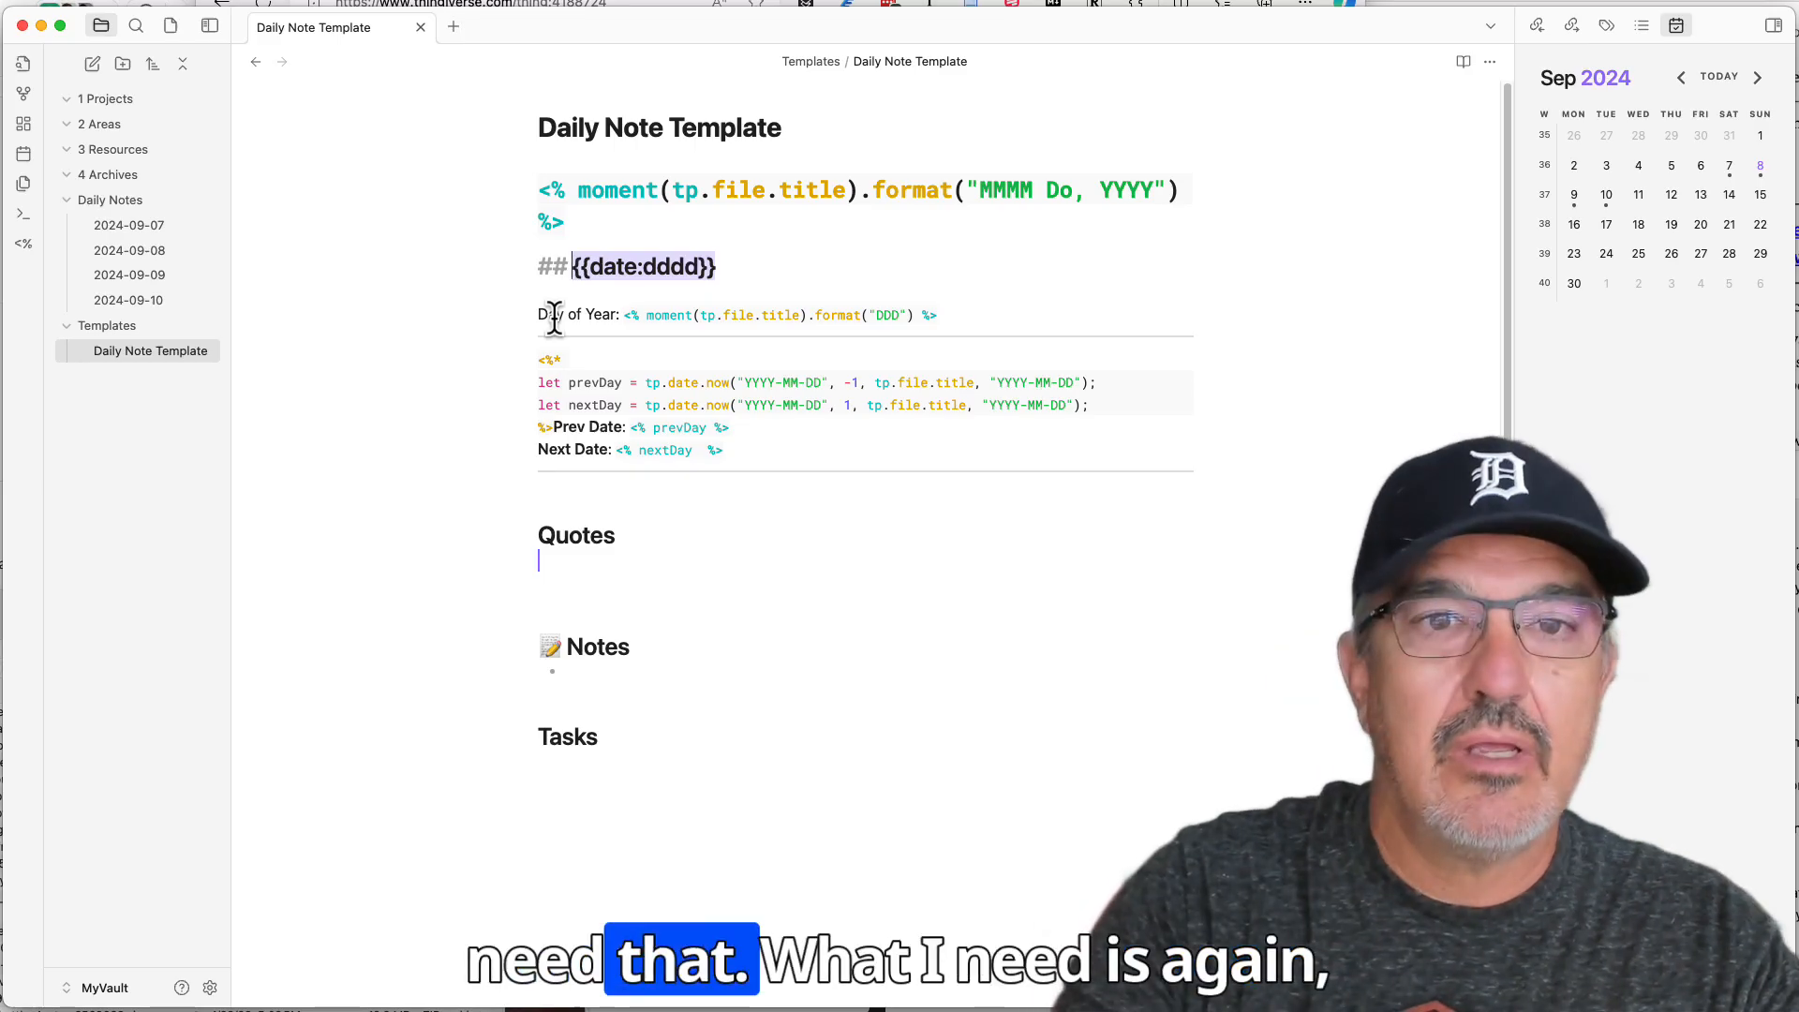
key(BackSpace)
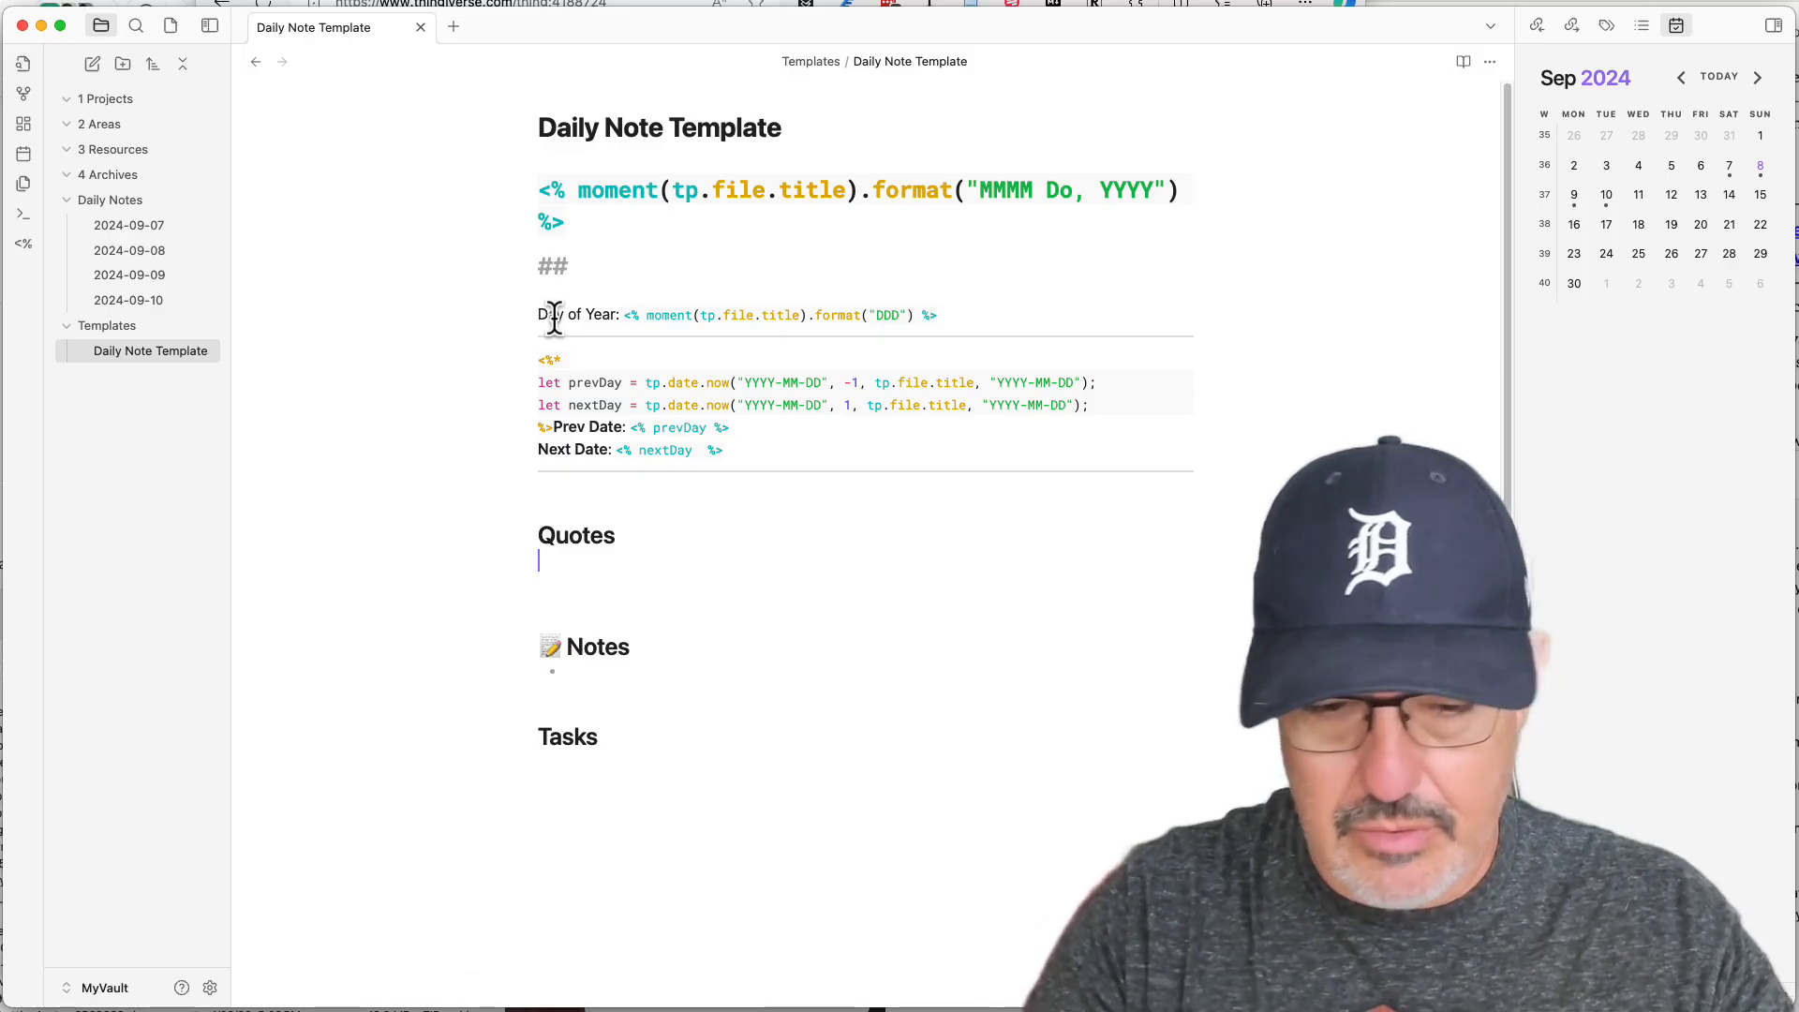
key(alt+super+c)
key(Down)
key(Down)
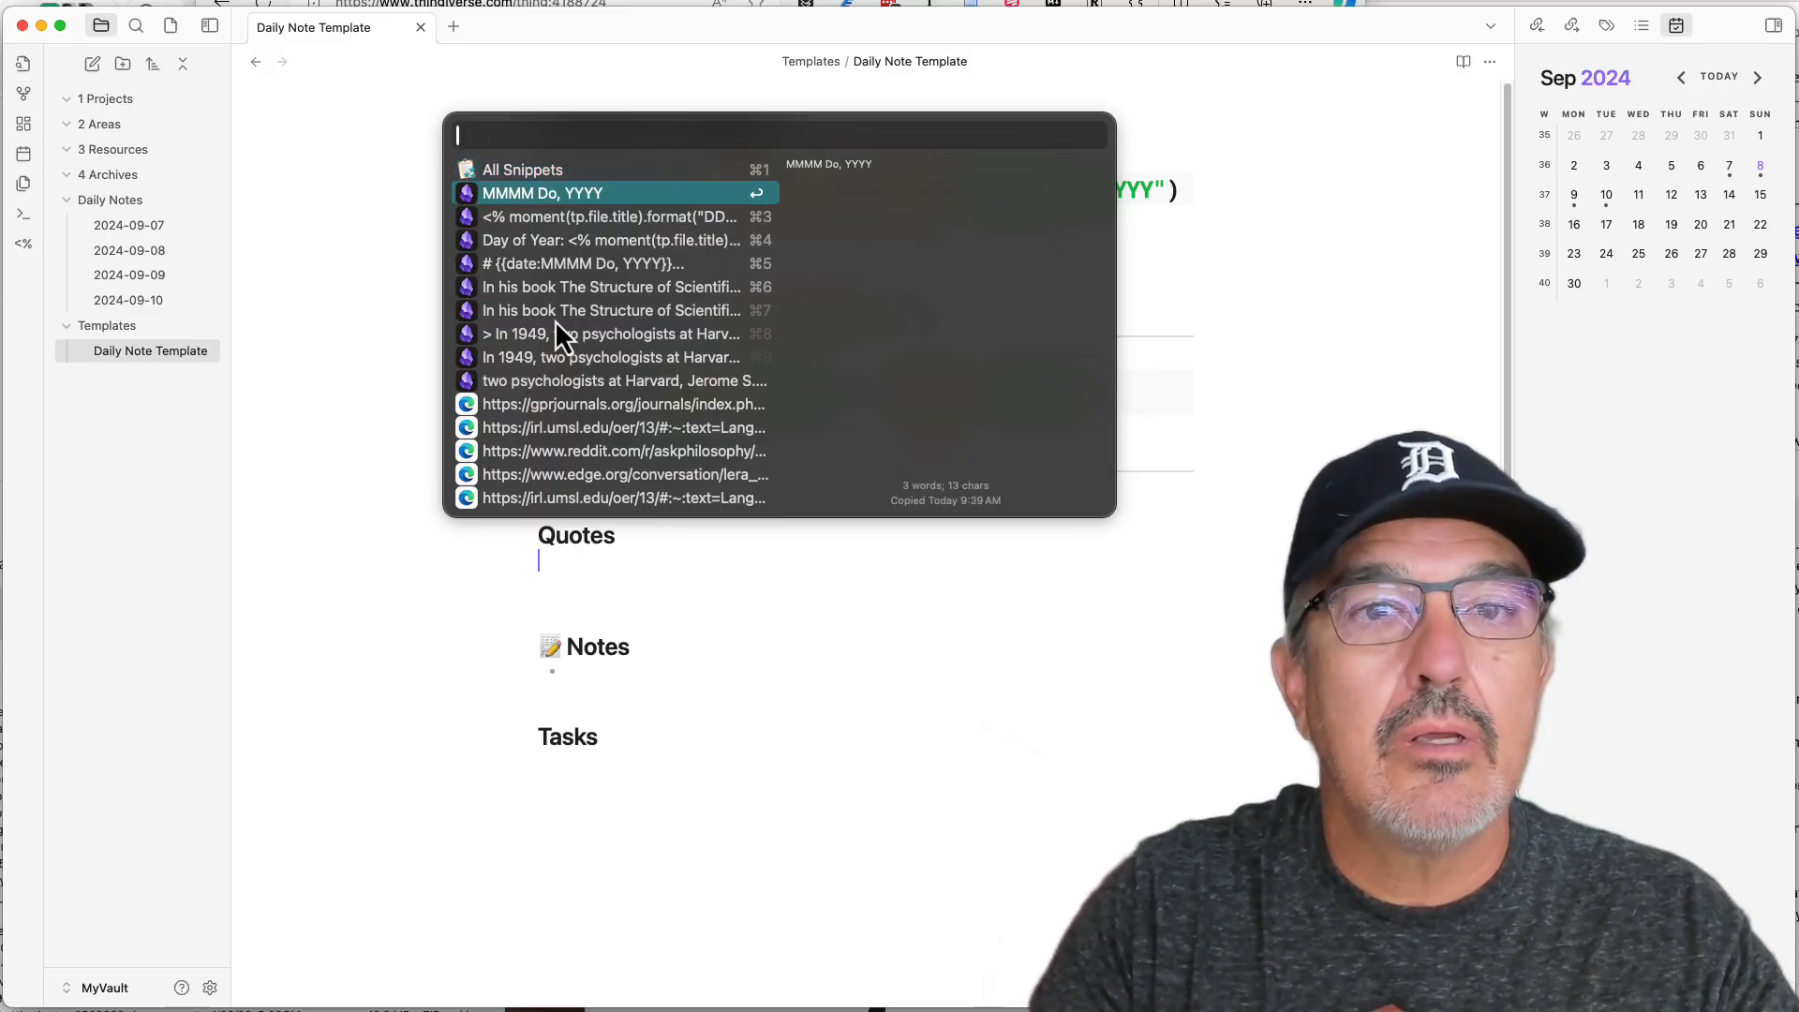
key(Return)
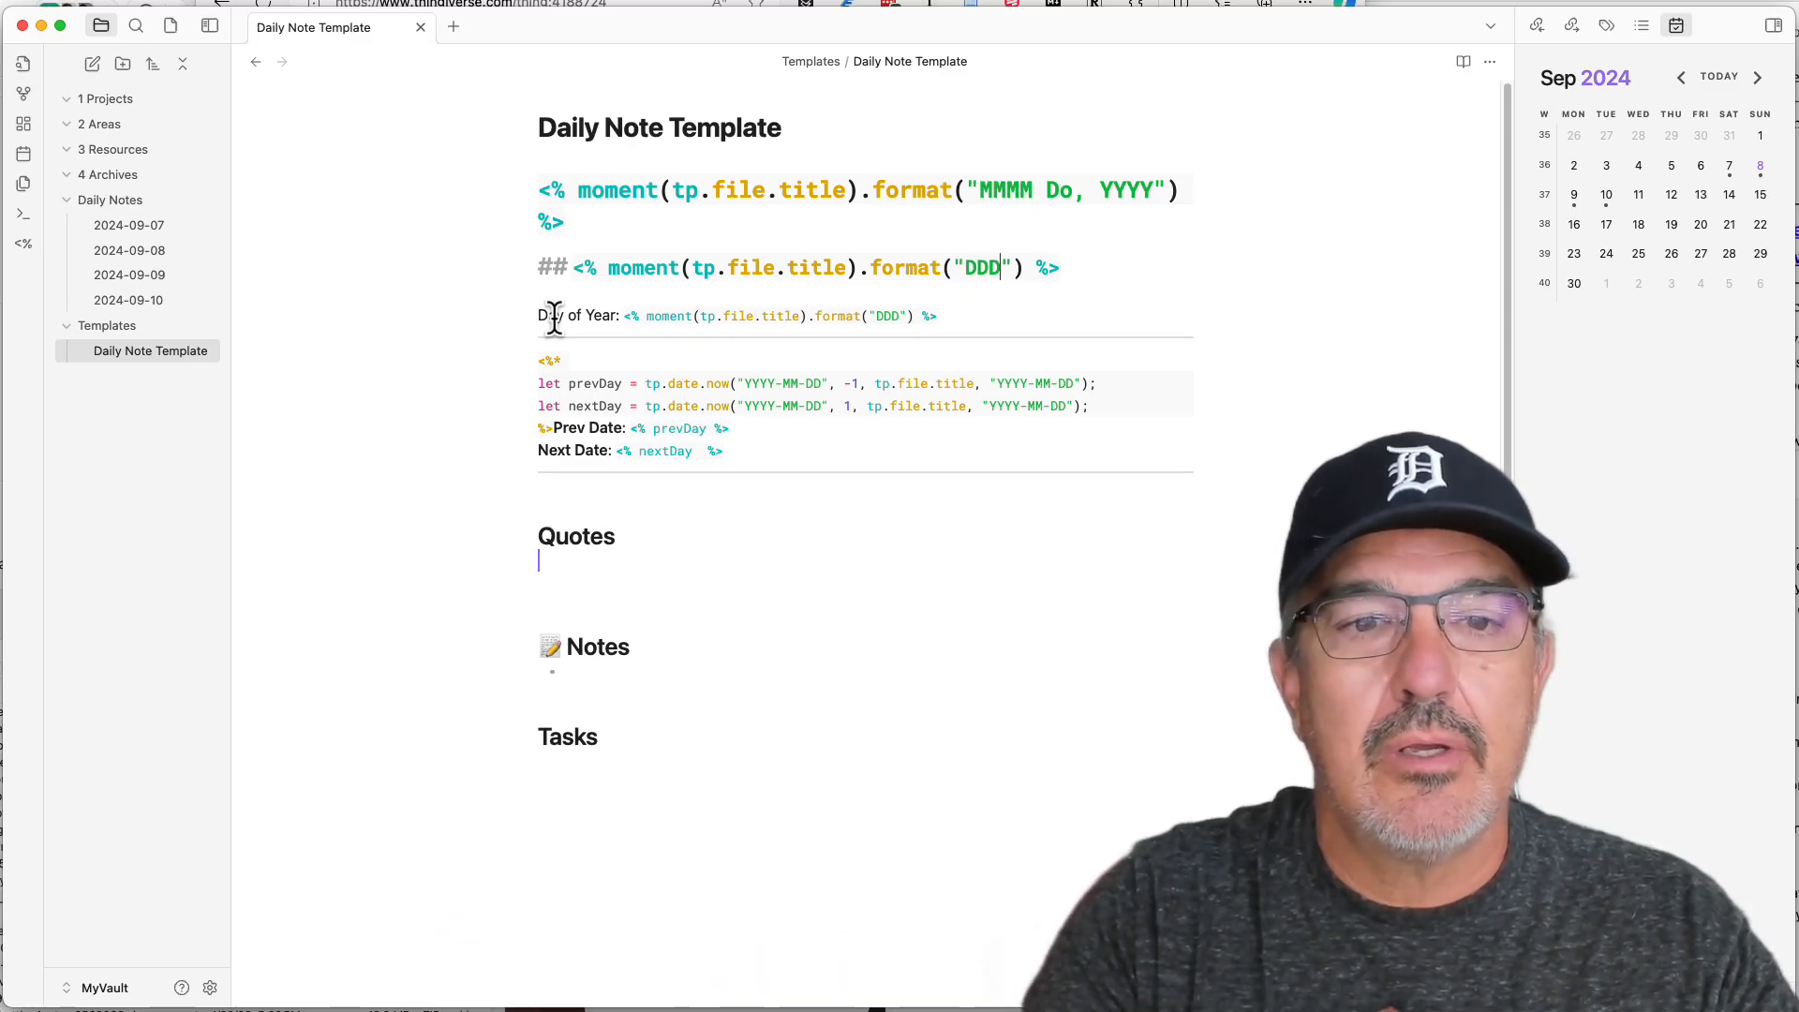
key(super+z)
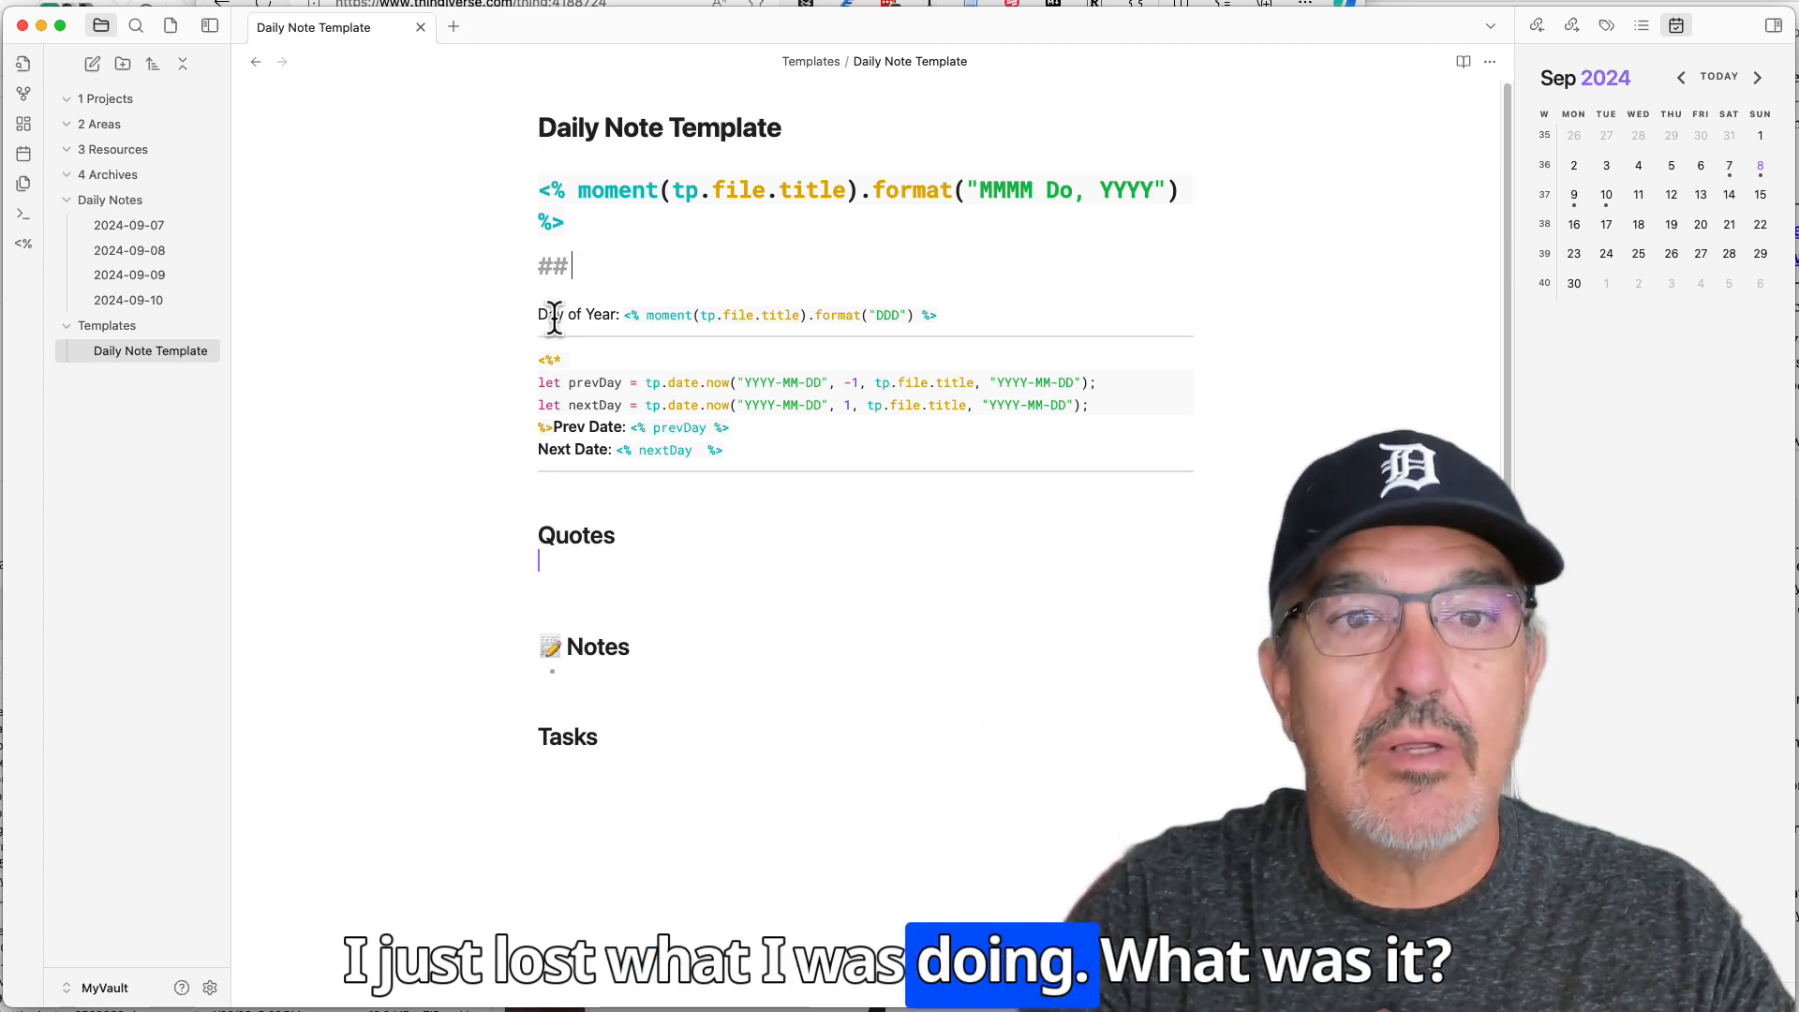
key(super+shift+z)
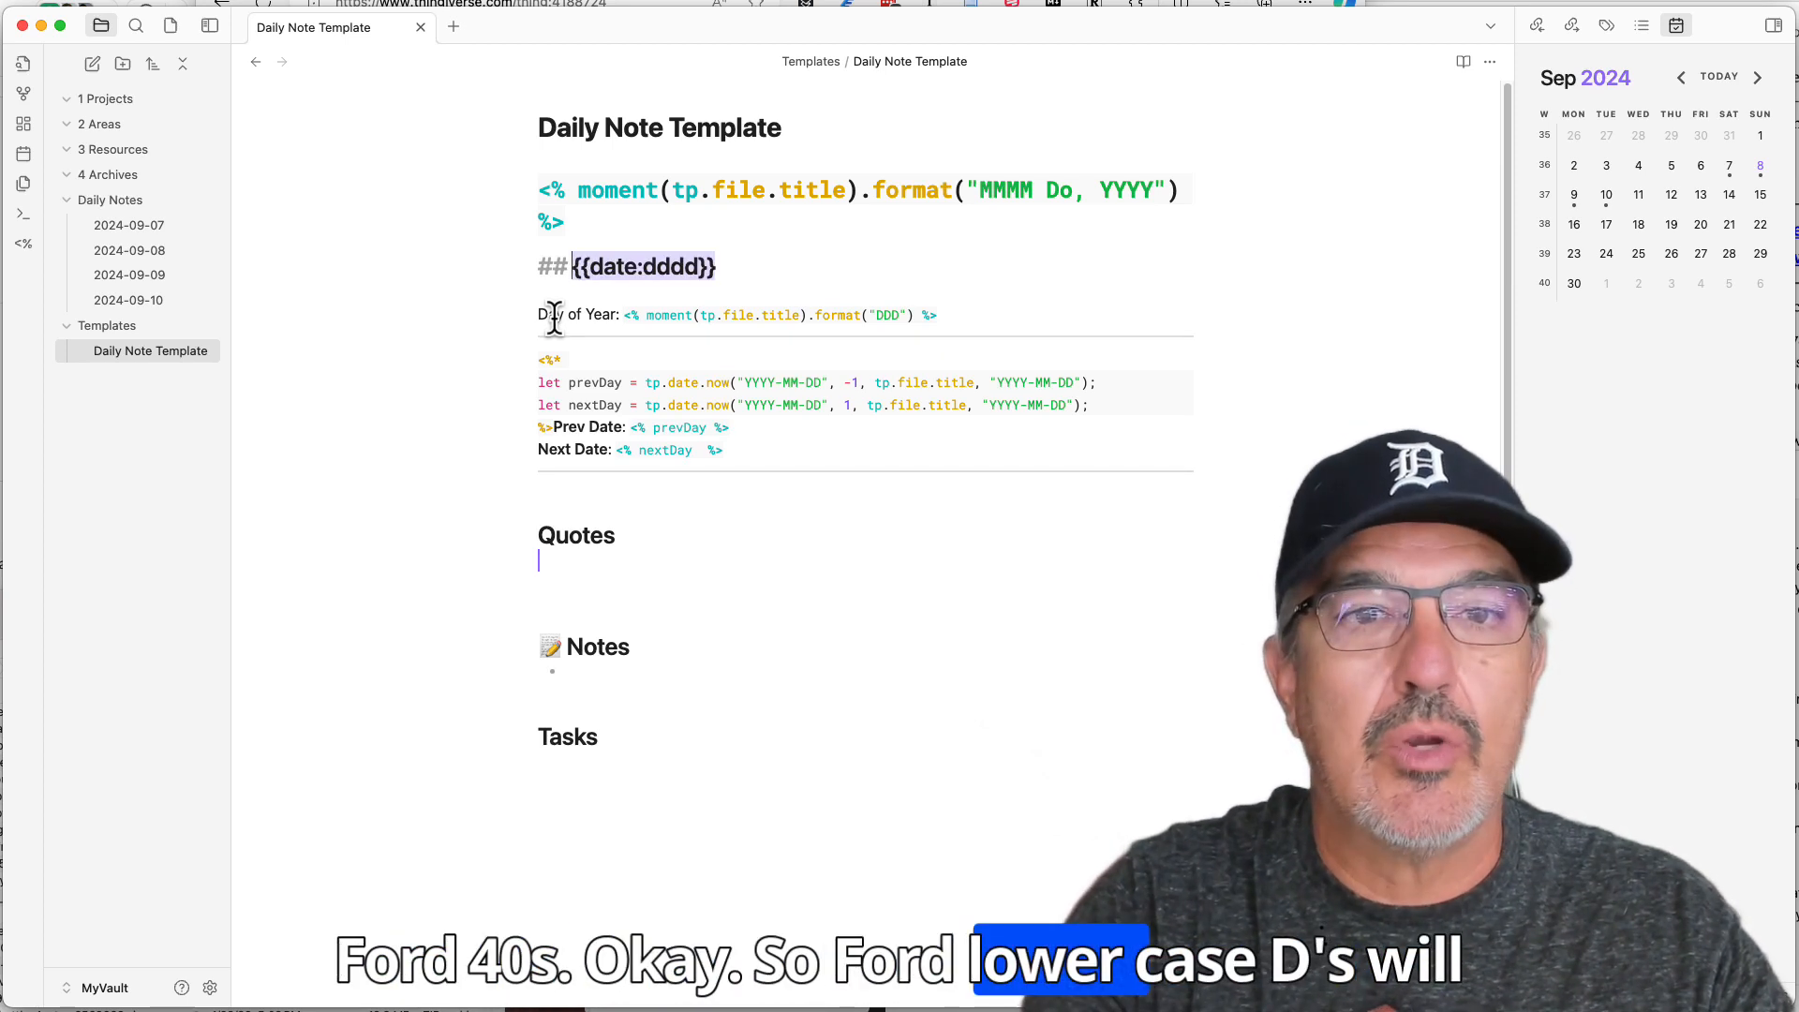
Replace {{date:dddd}} in the second heading with <% moment(tp.file.title).format("dddd") %>
key(BackSpace)
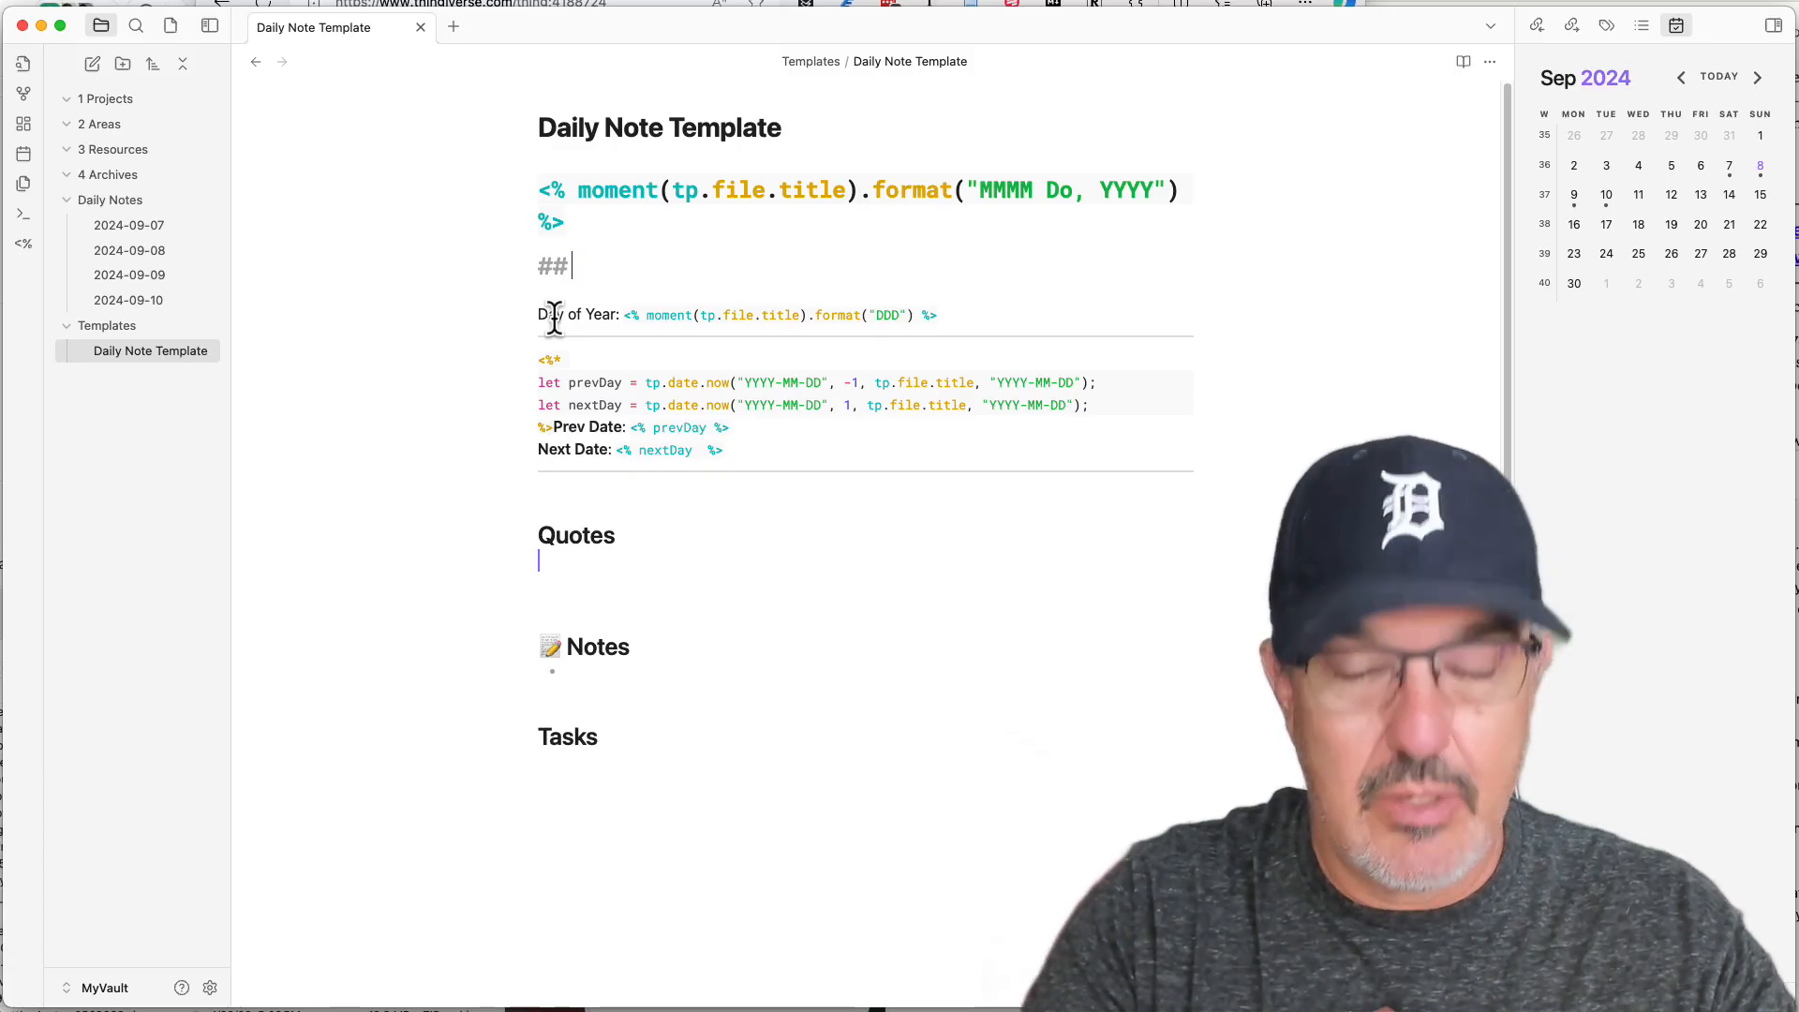
key(super+v)
key(Left)
key(Left)
key(Left)
key(Left)
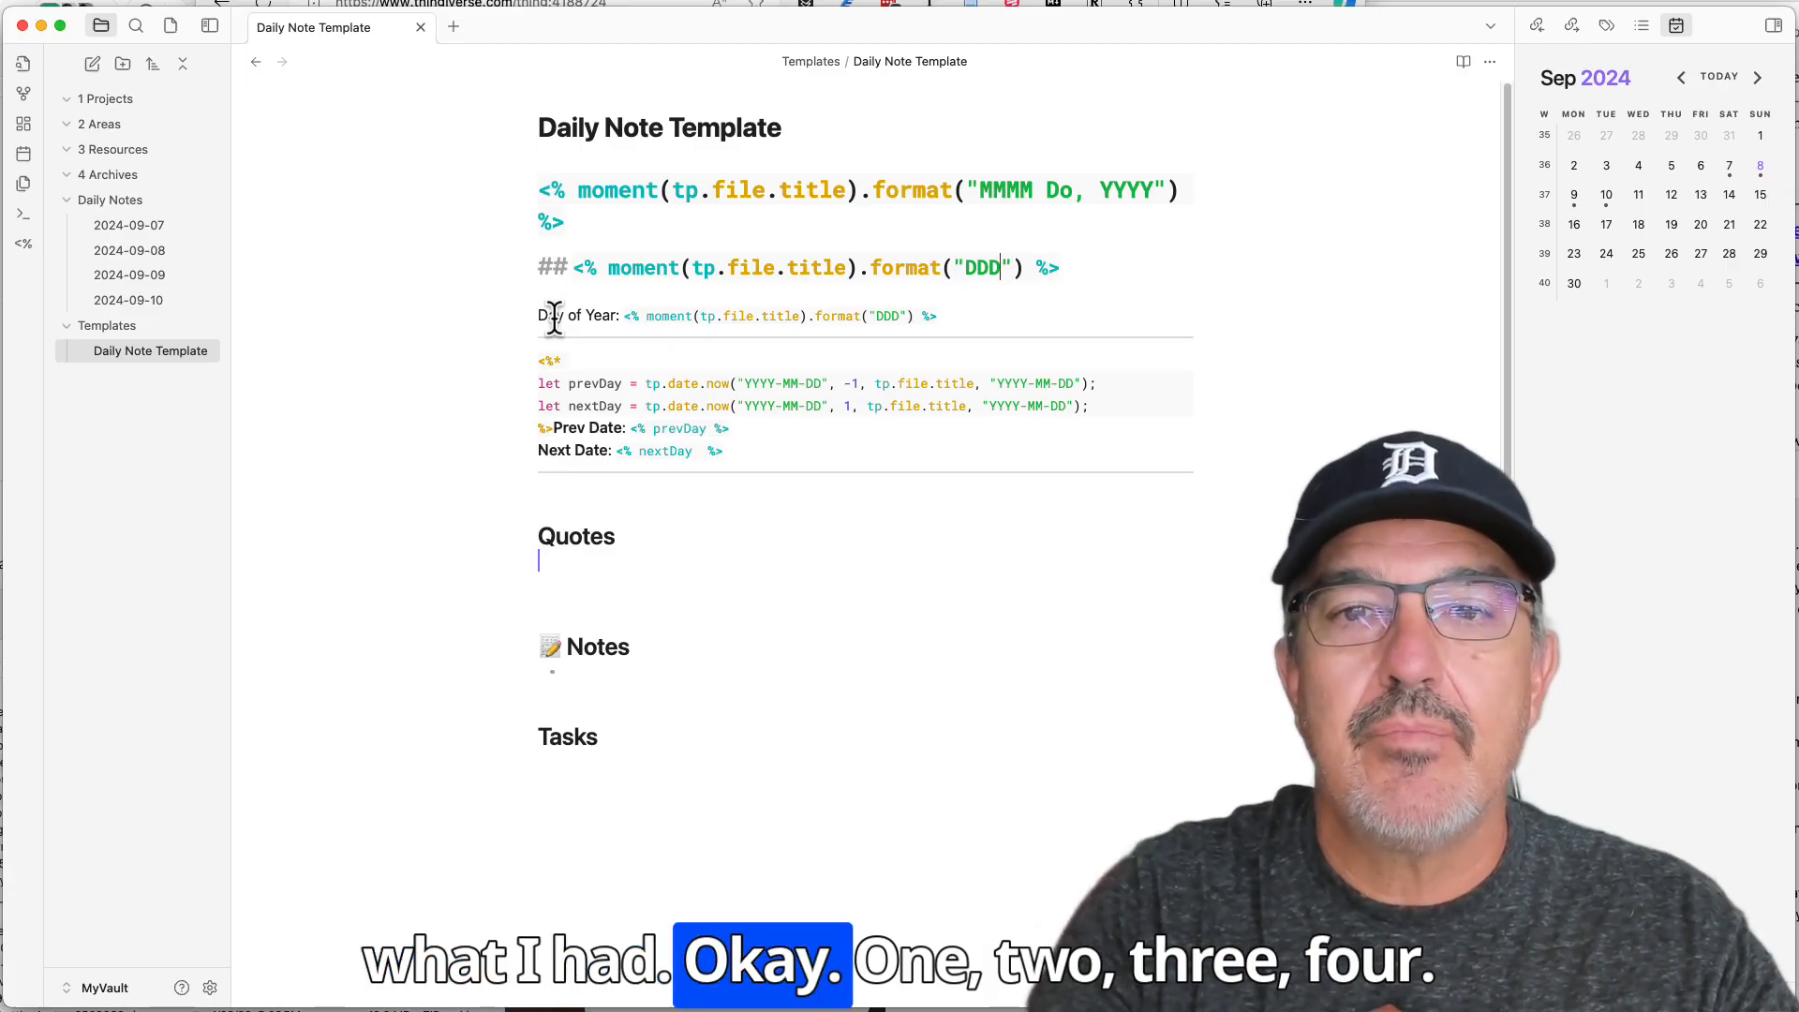
text(dddd)
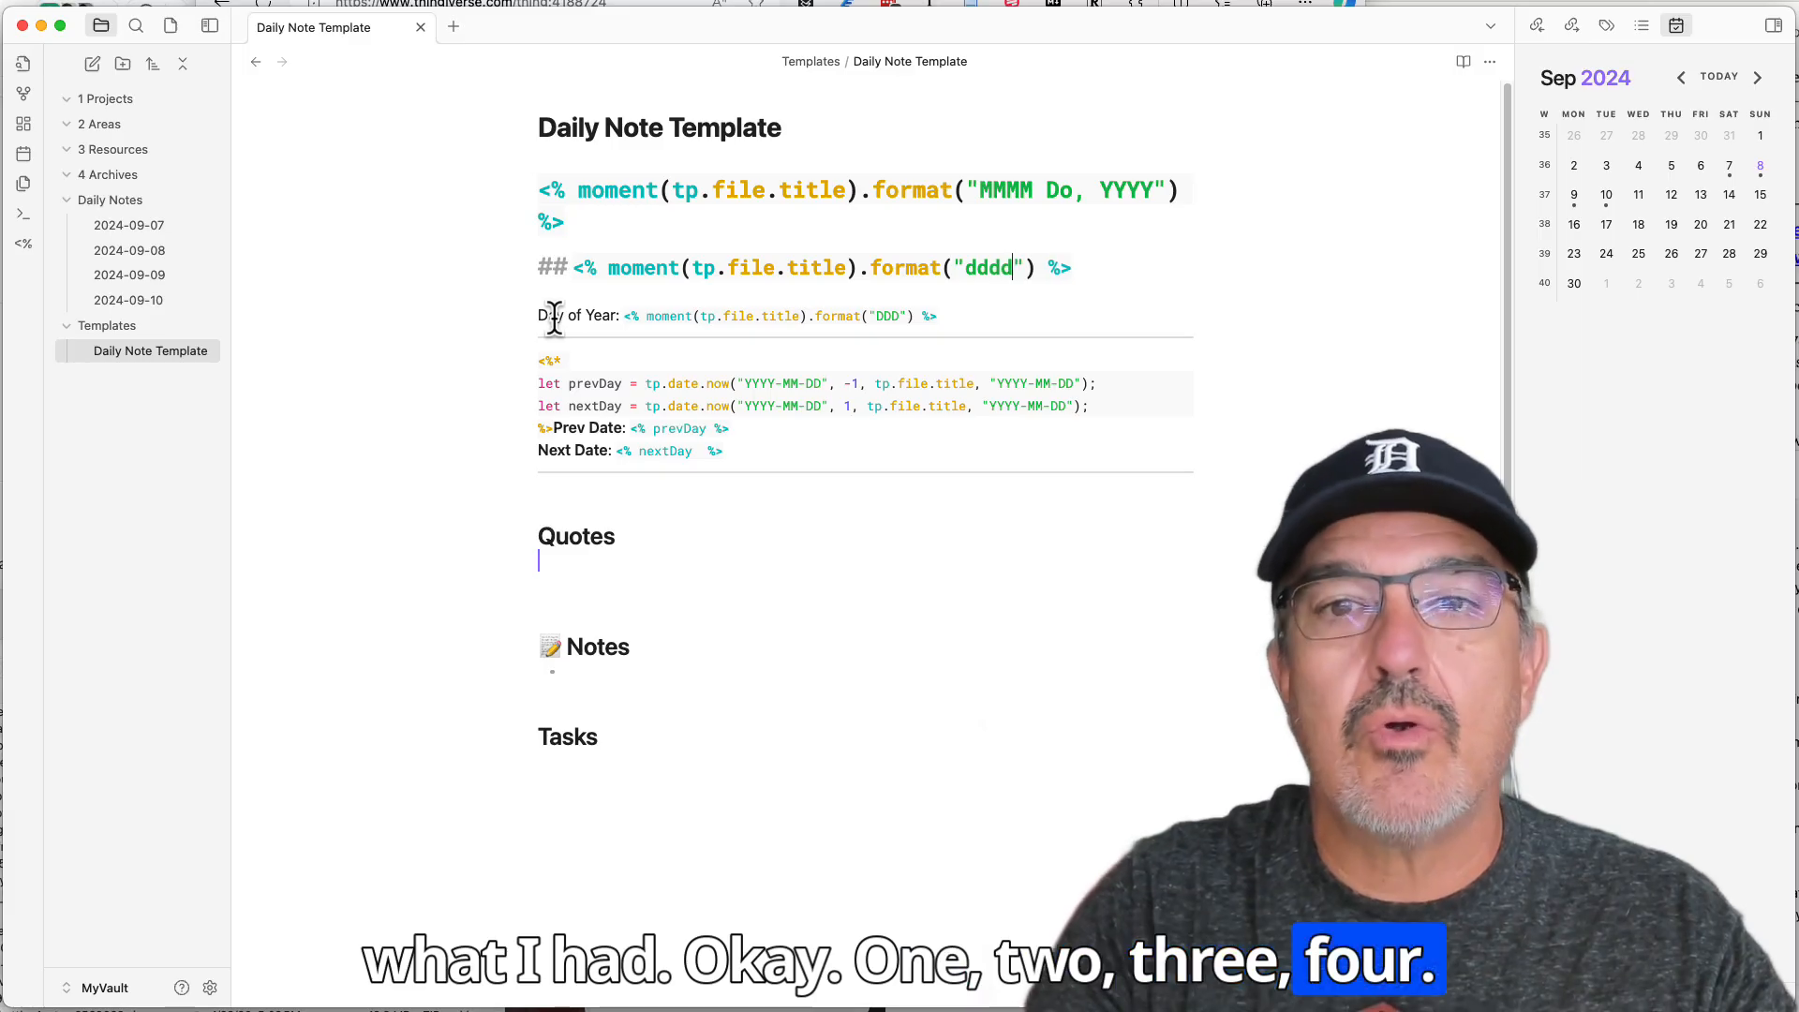
Review the remaining template lines from the Day of Year expression down to the Quotes section
key(Down)
key(Down)
key(Down)
key(Down)
key(Down)
key(Down)
key(Down)
key(Down)
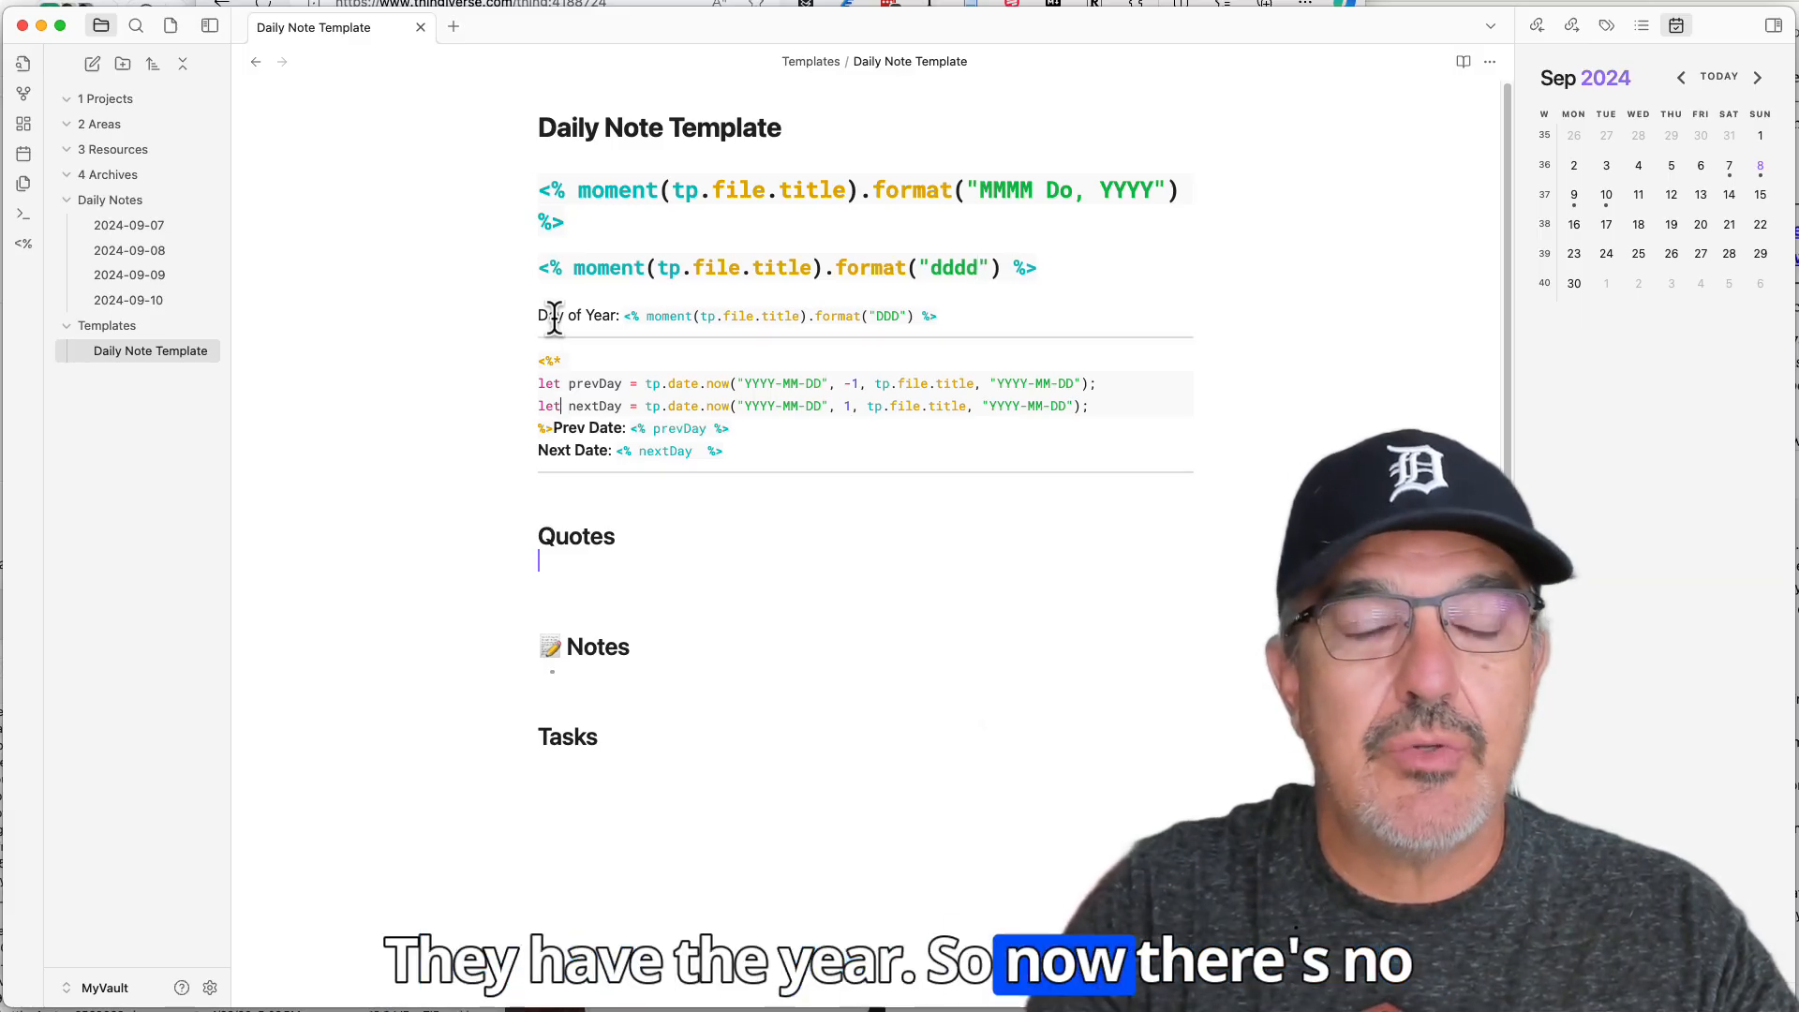
key(Down)
key(Down)
key(Down)
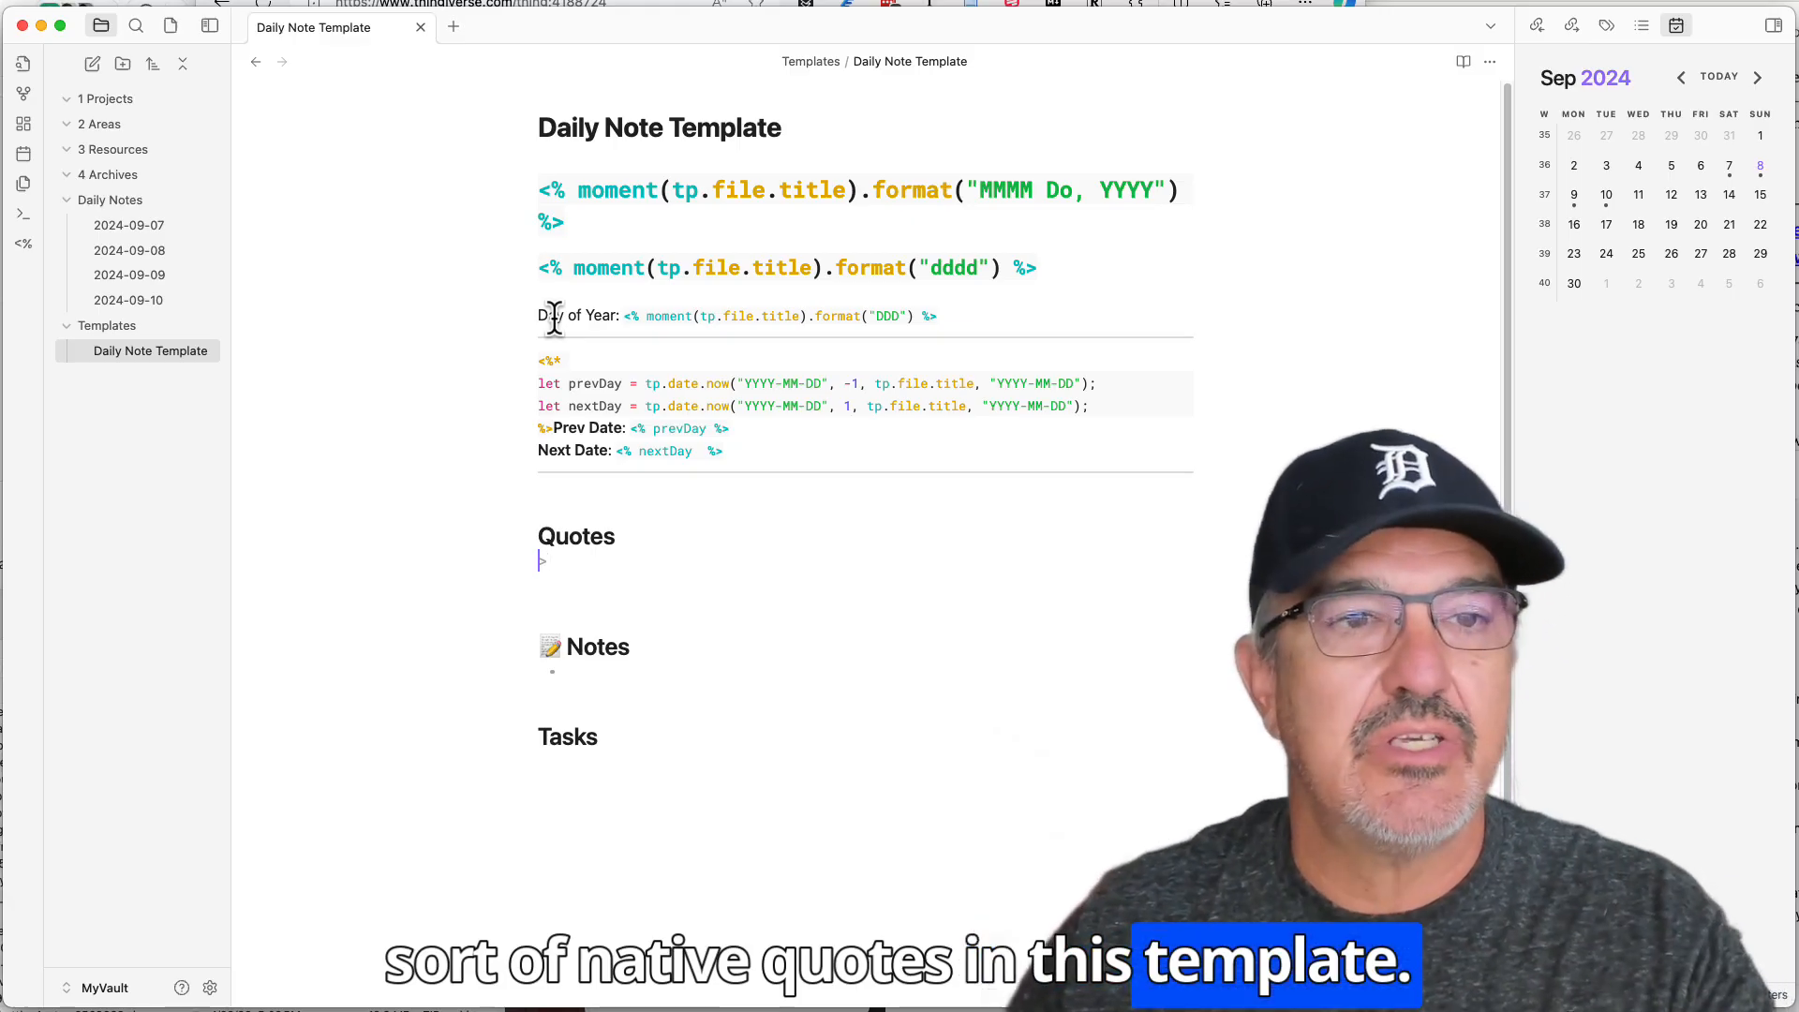
Create the 2024-09-11 note from the 2024-09-10 note's Next Date link and insert the Daily Note Template with Templater's Open insert template modal
click(160, 303)
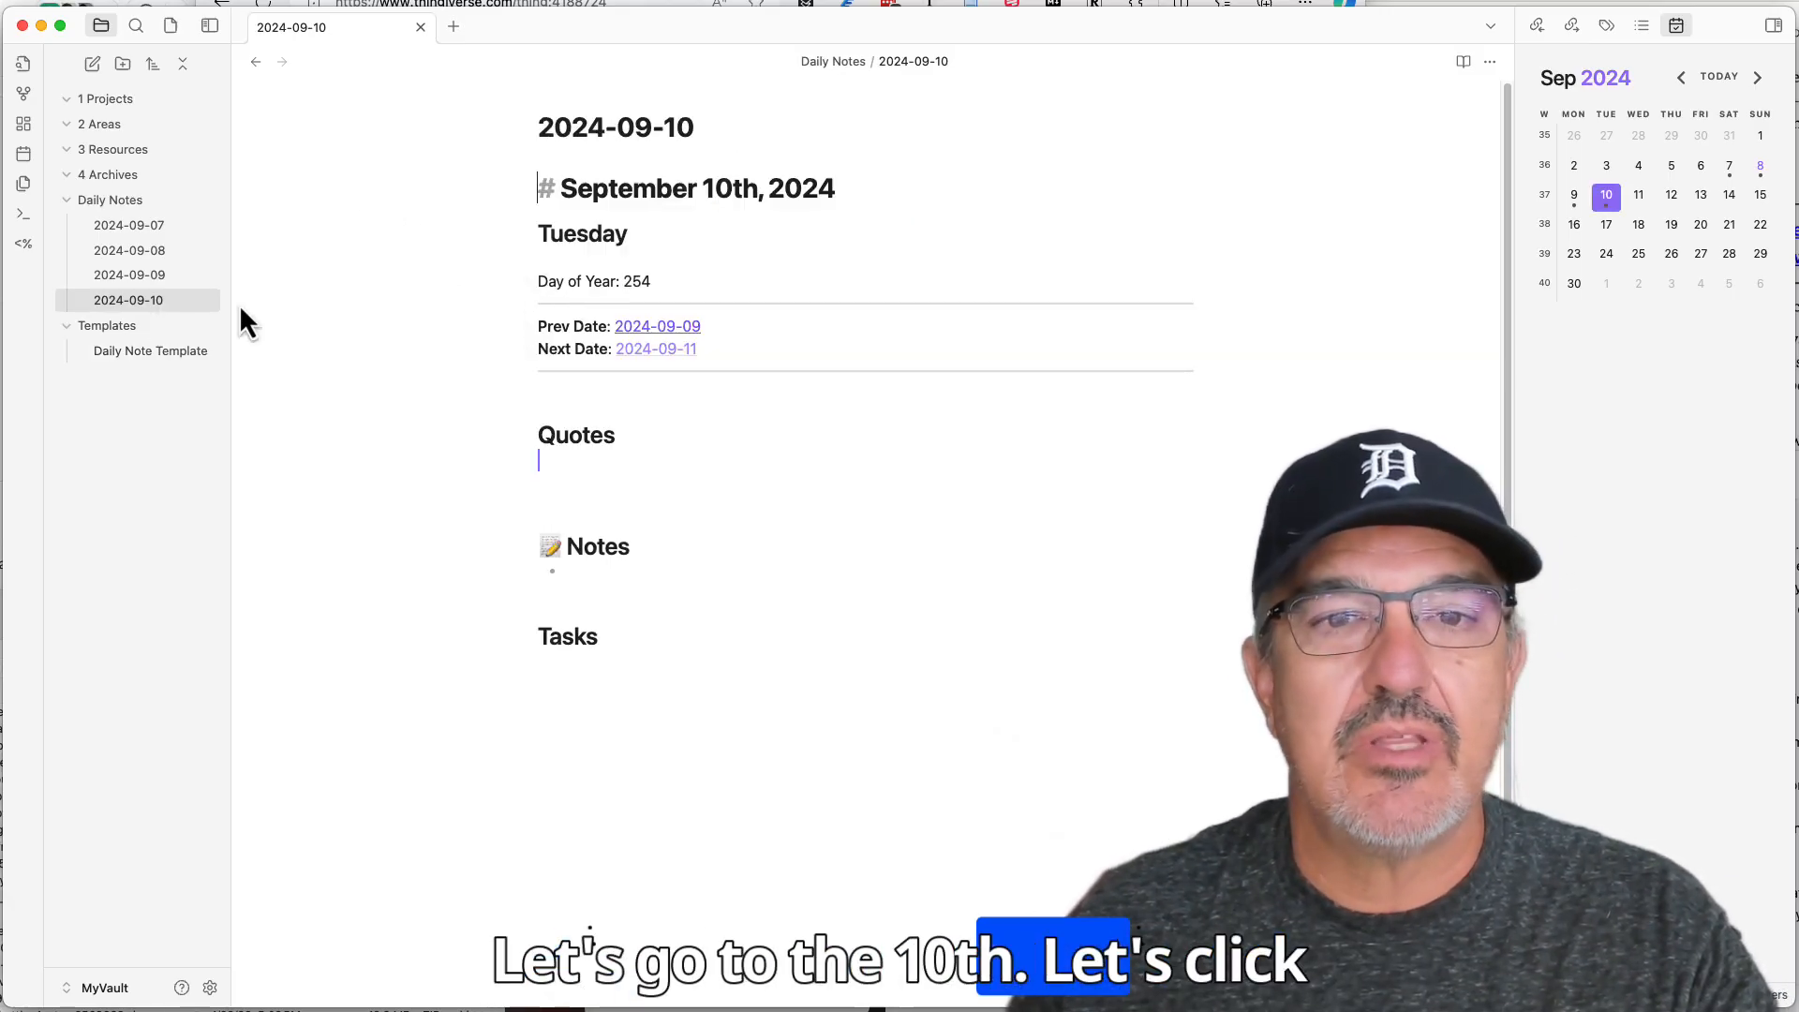
click(659, 351)
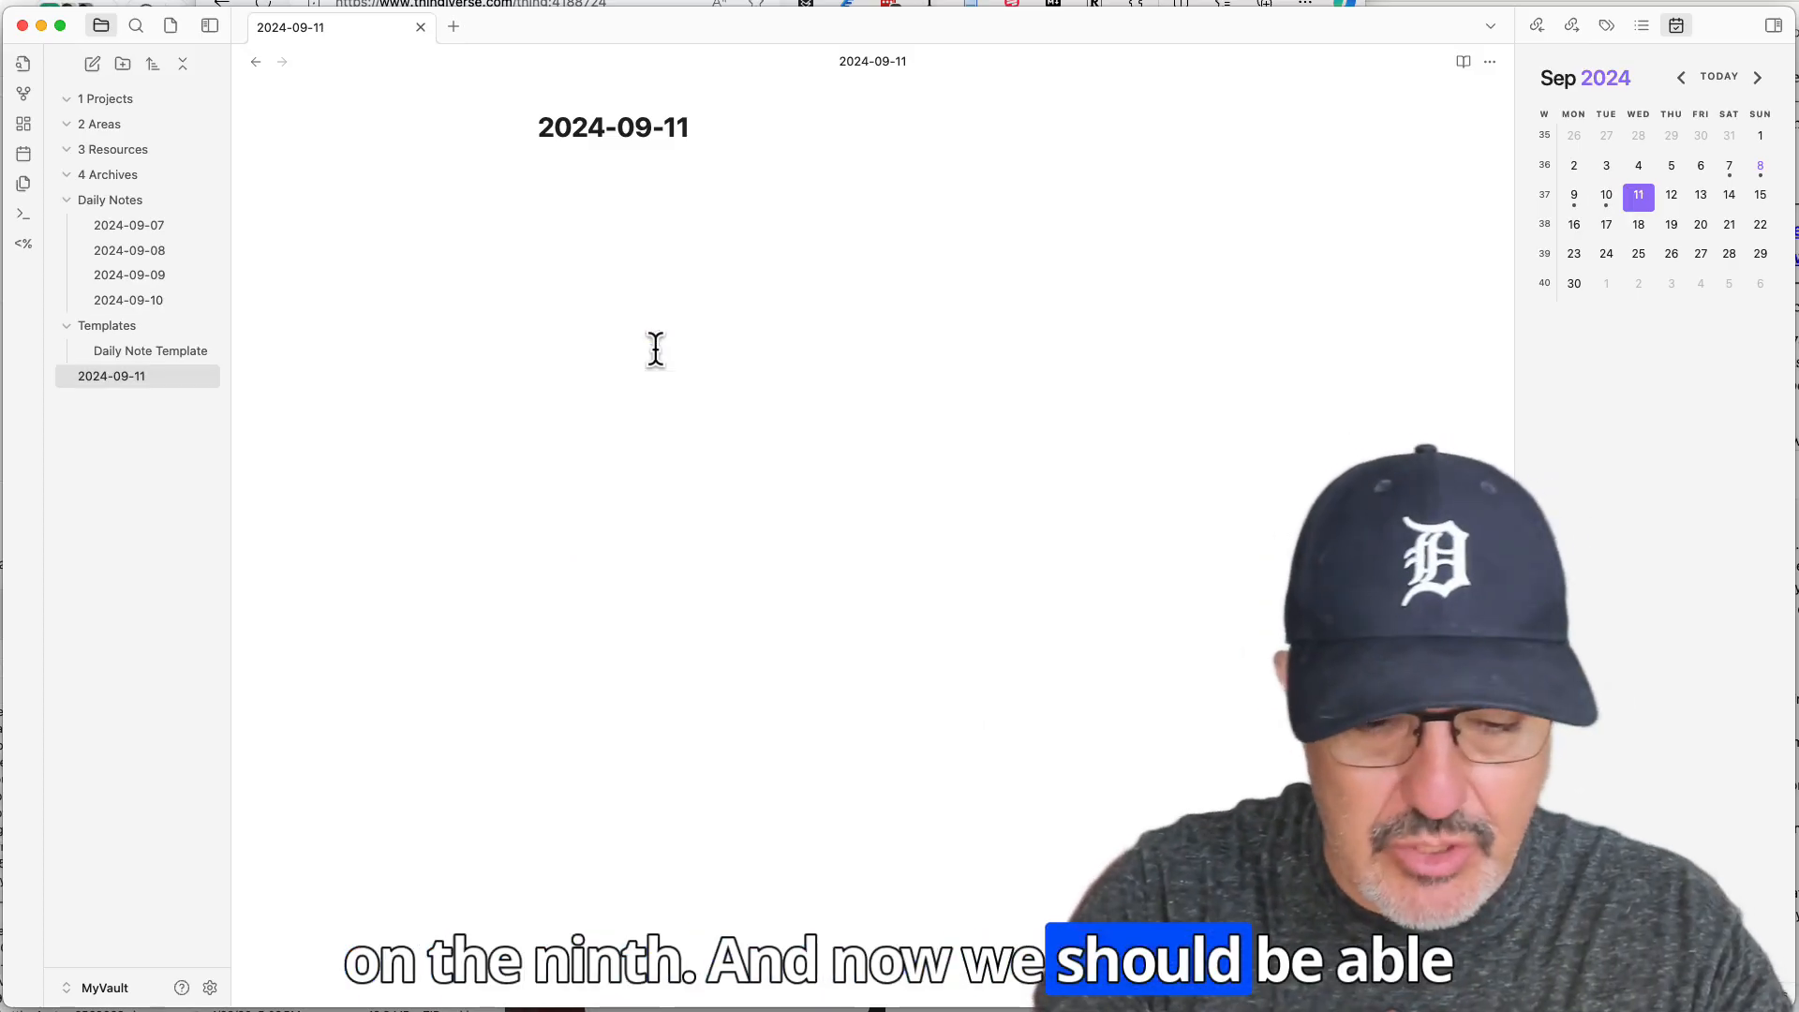
key(super+p)
text(templa)
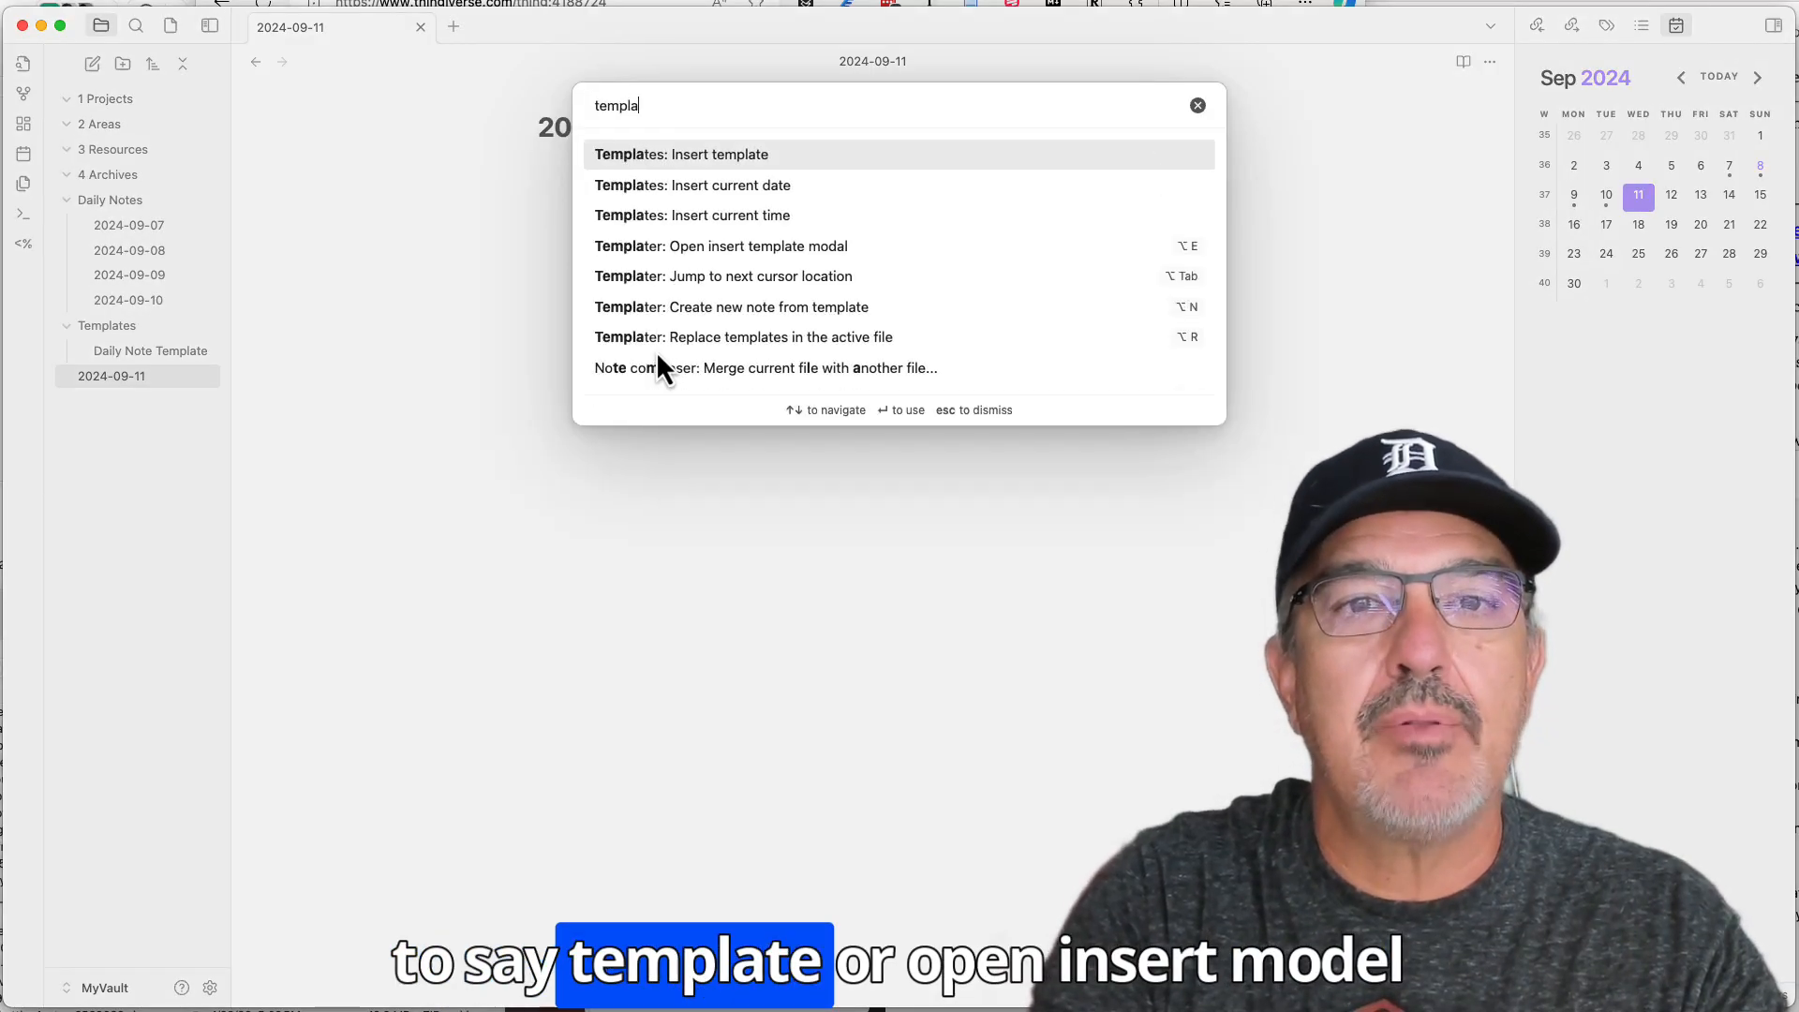
text(er)
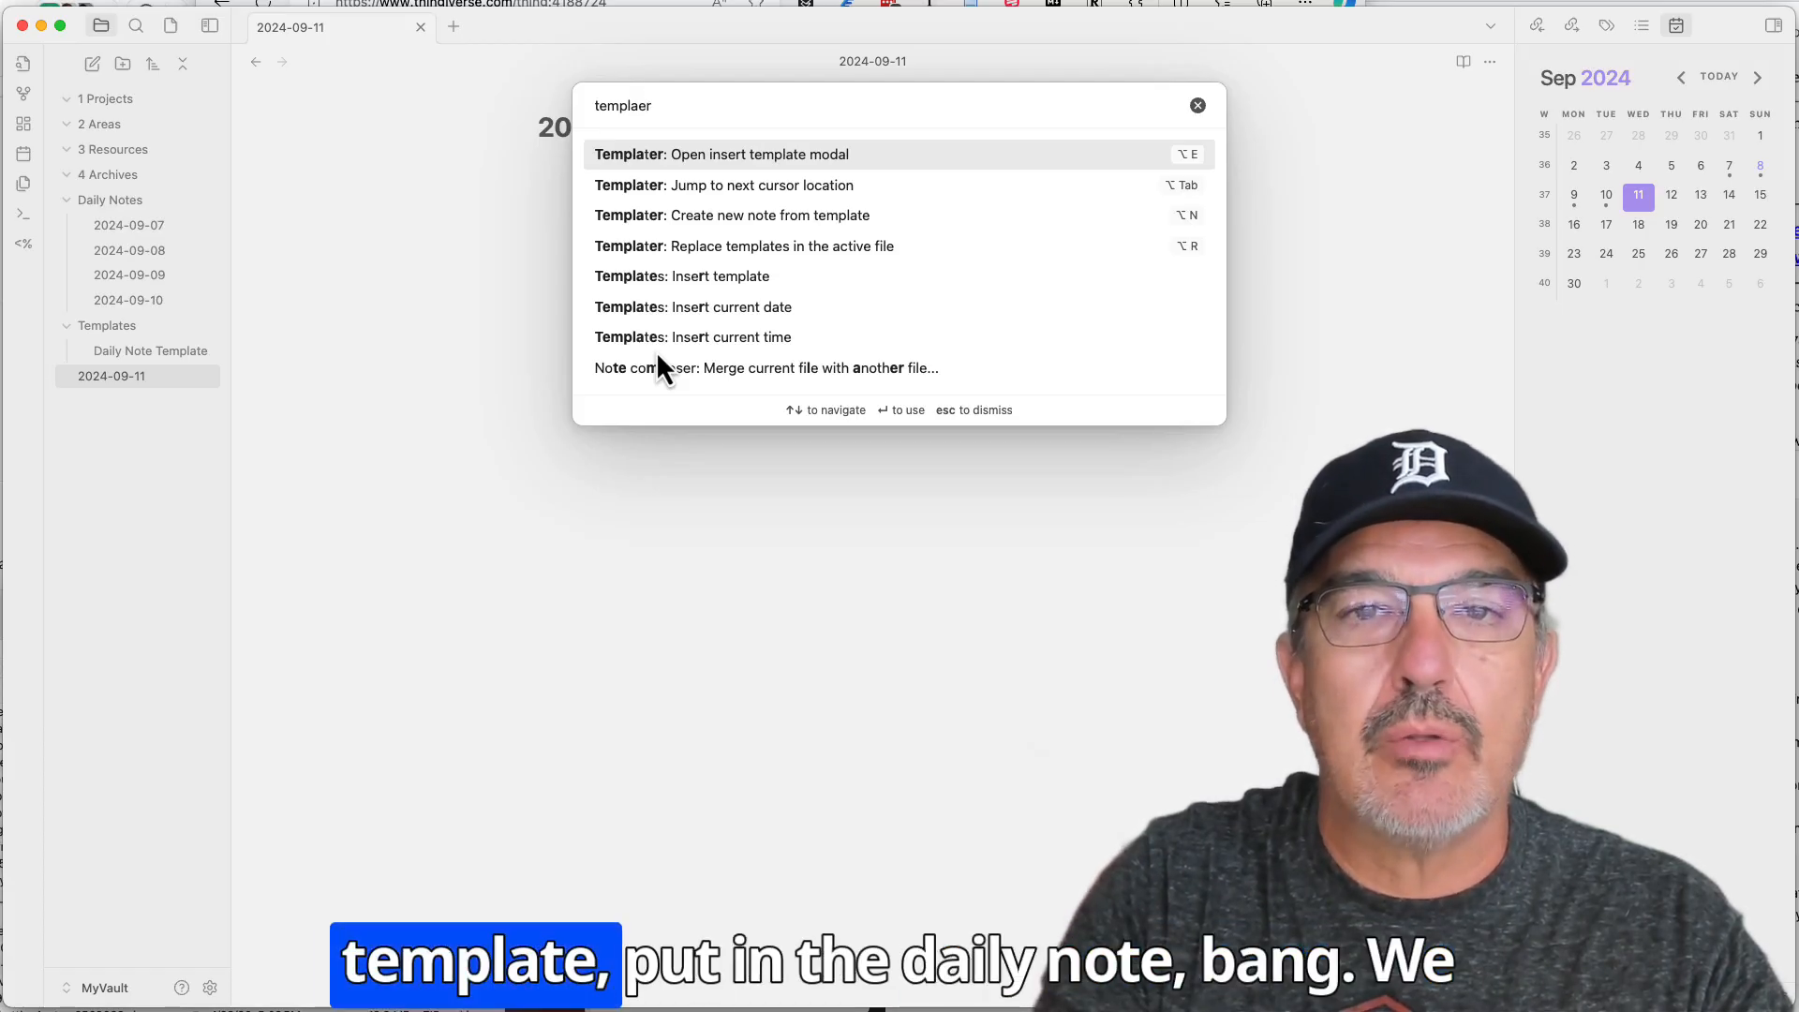
key(Return)
key(Return)
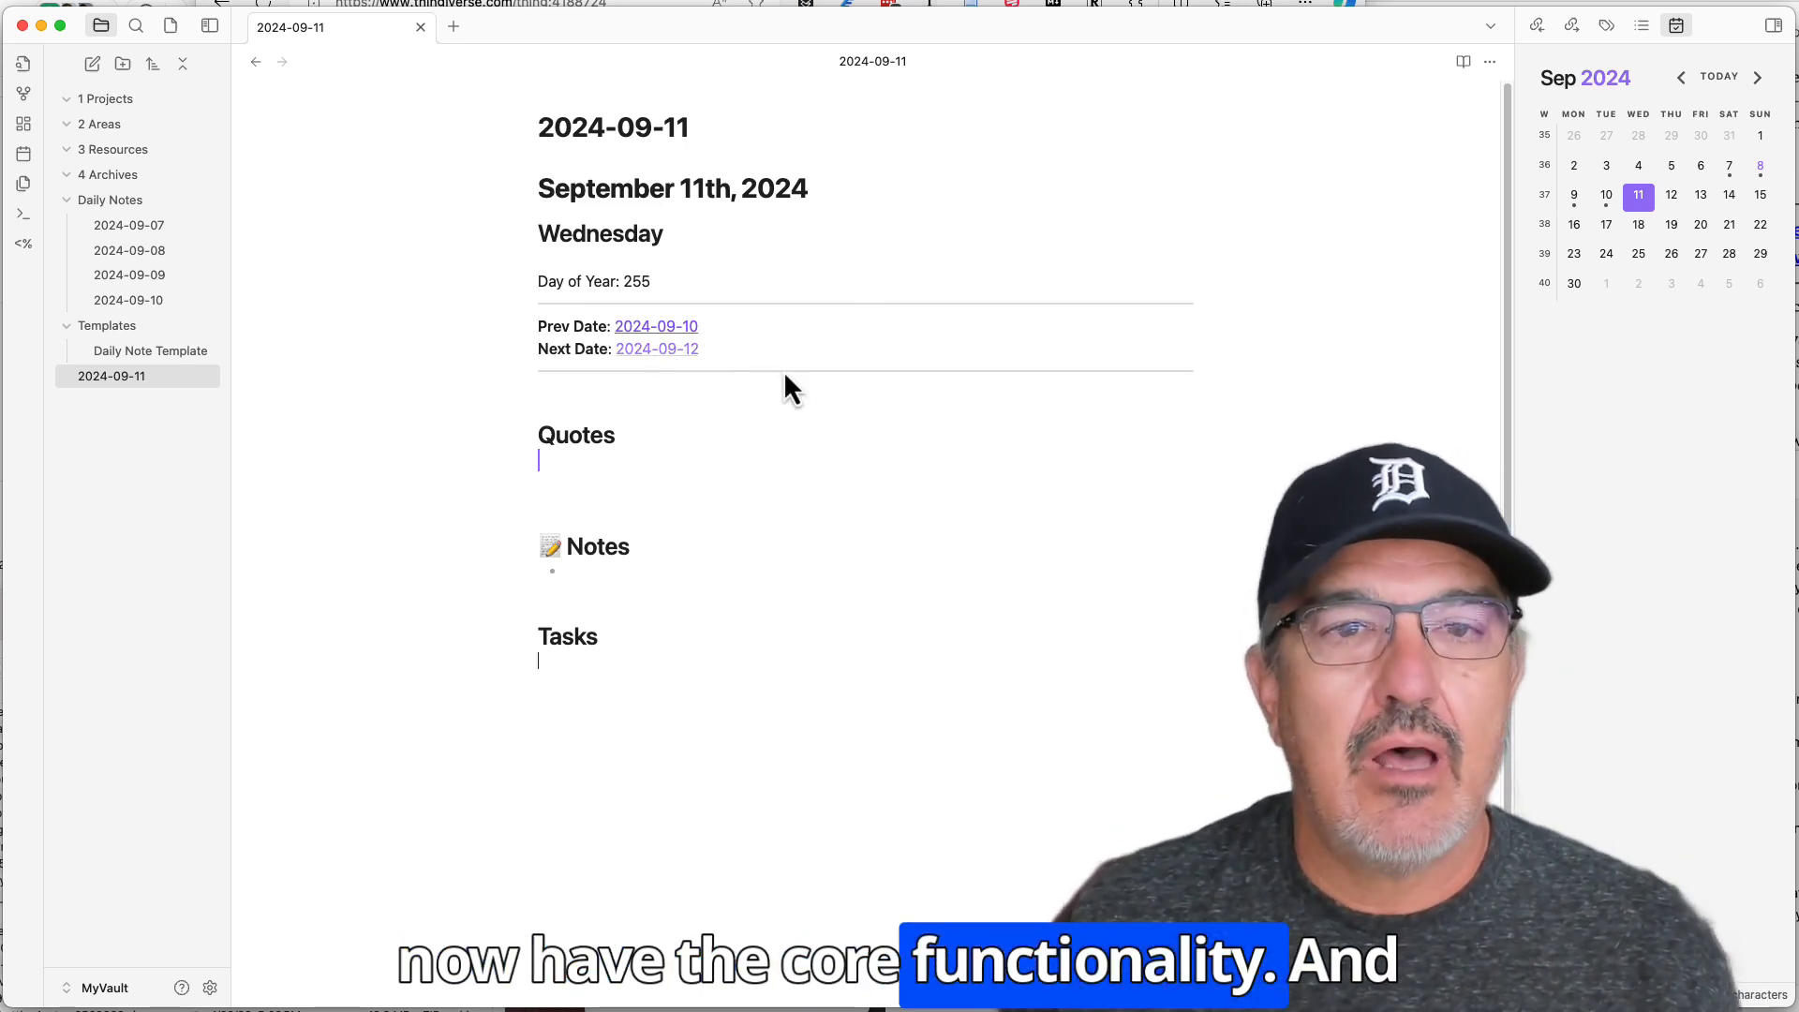
Create the daily note for September 12, 2024 from the calendar
click(1671, 199)
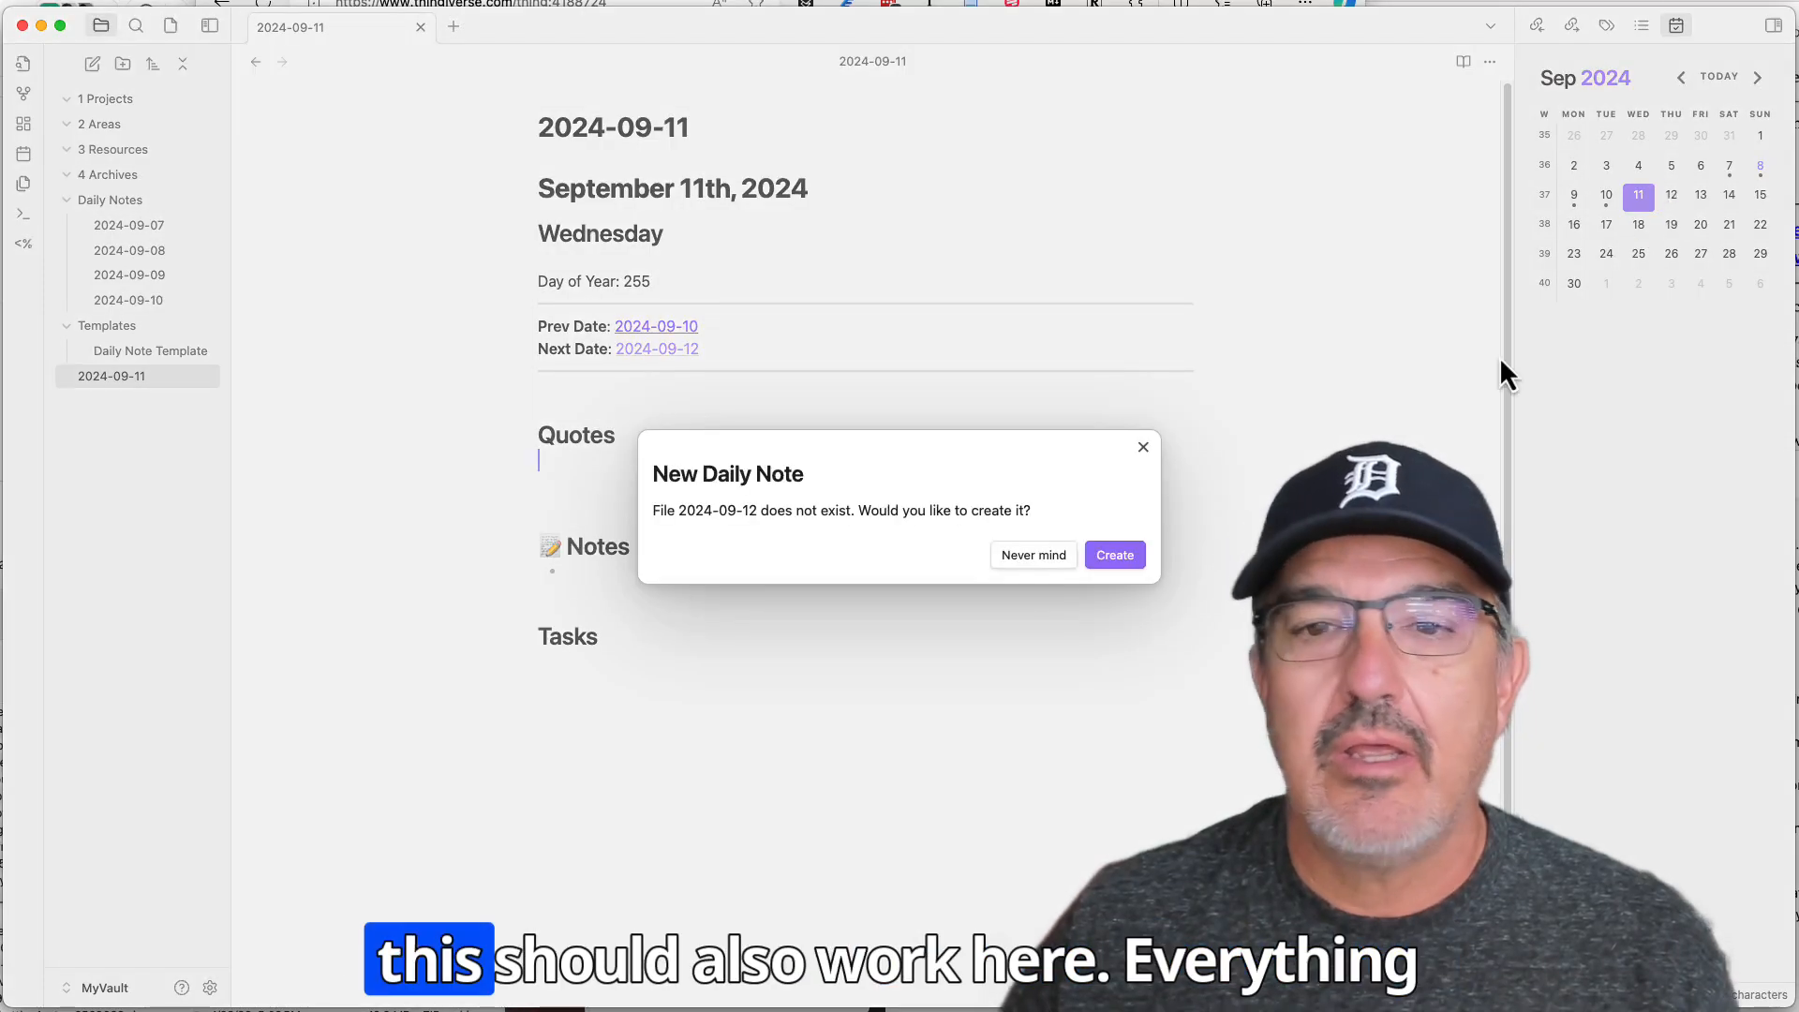
click(1110, 554)
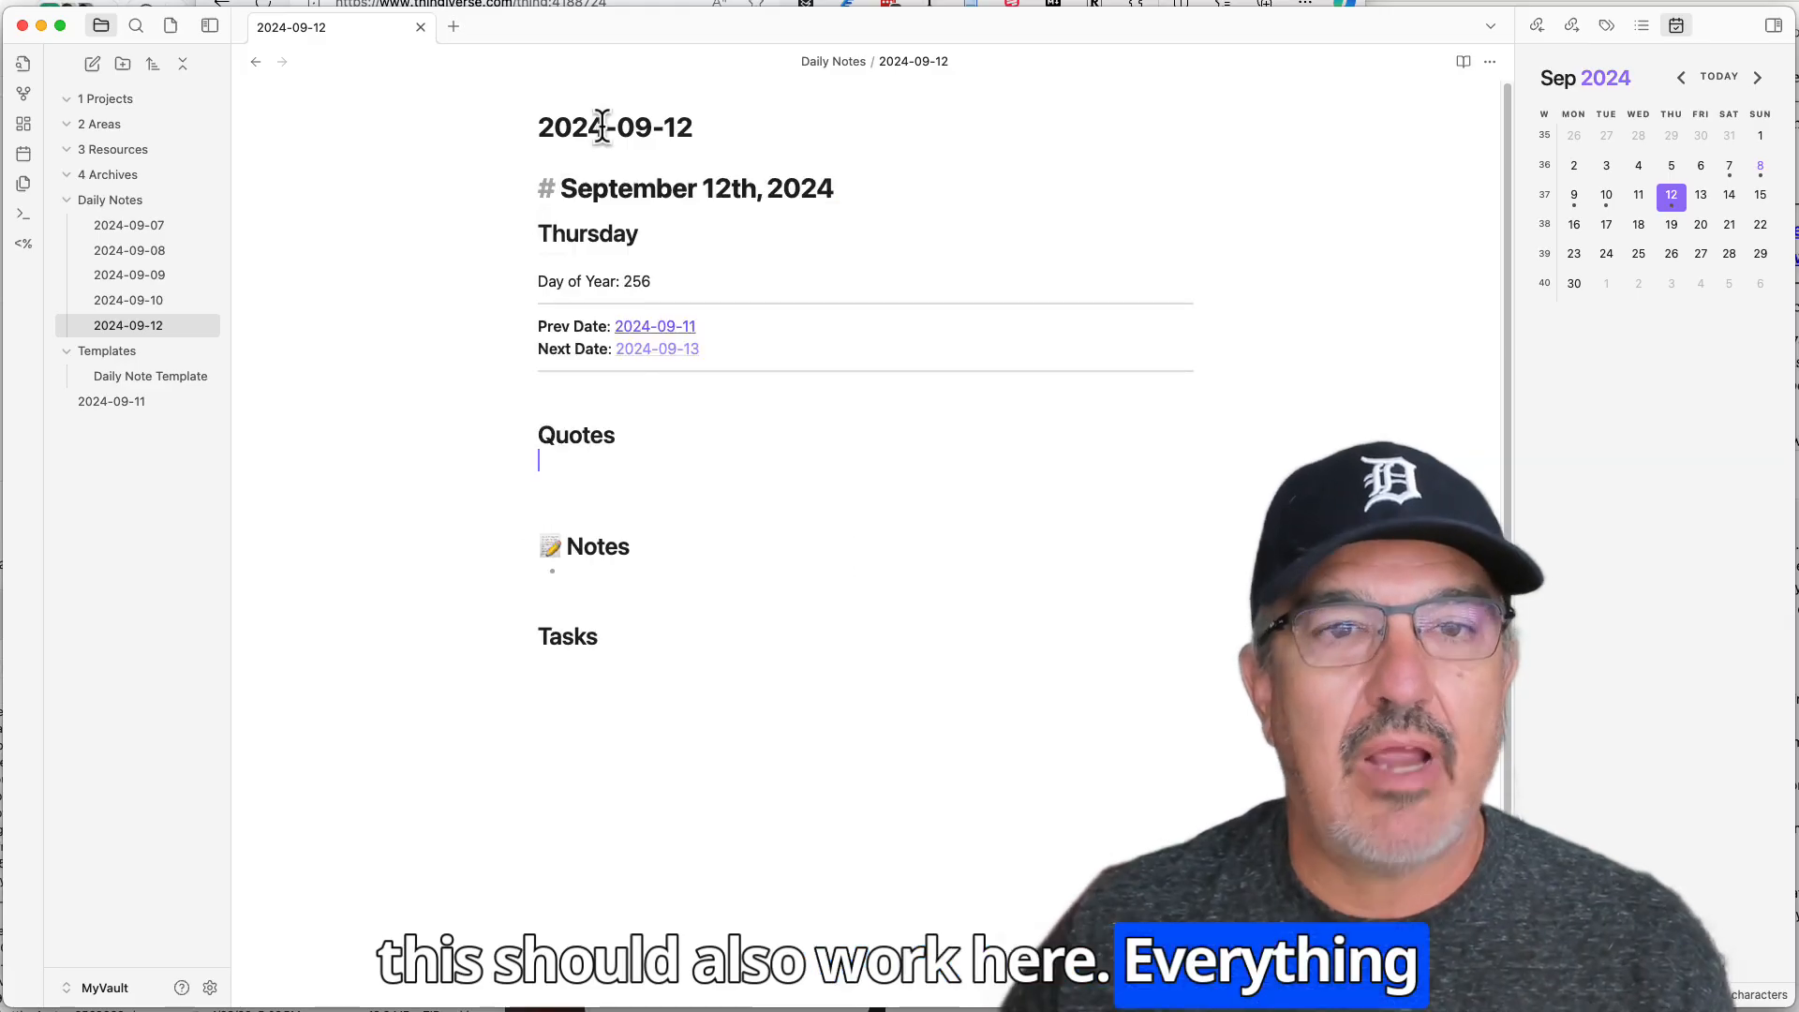
click(782, 596)
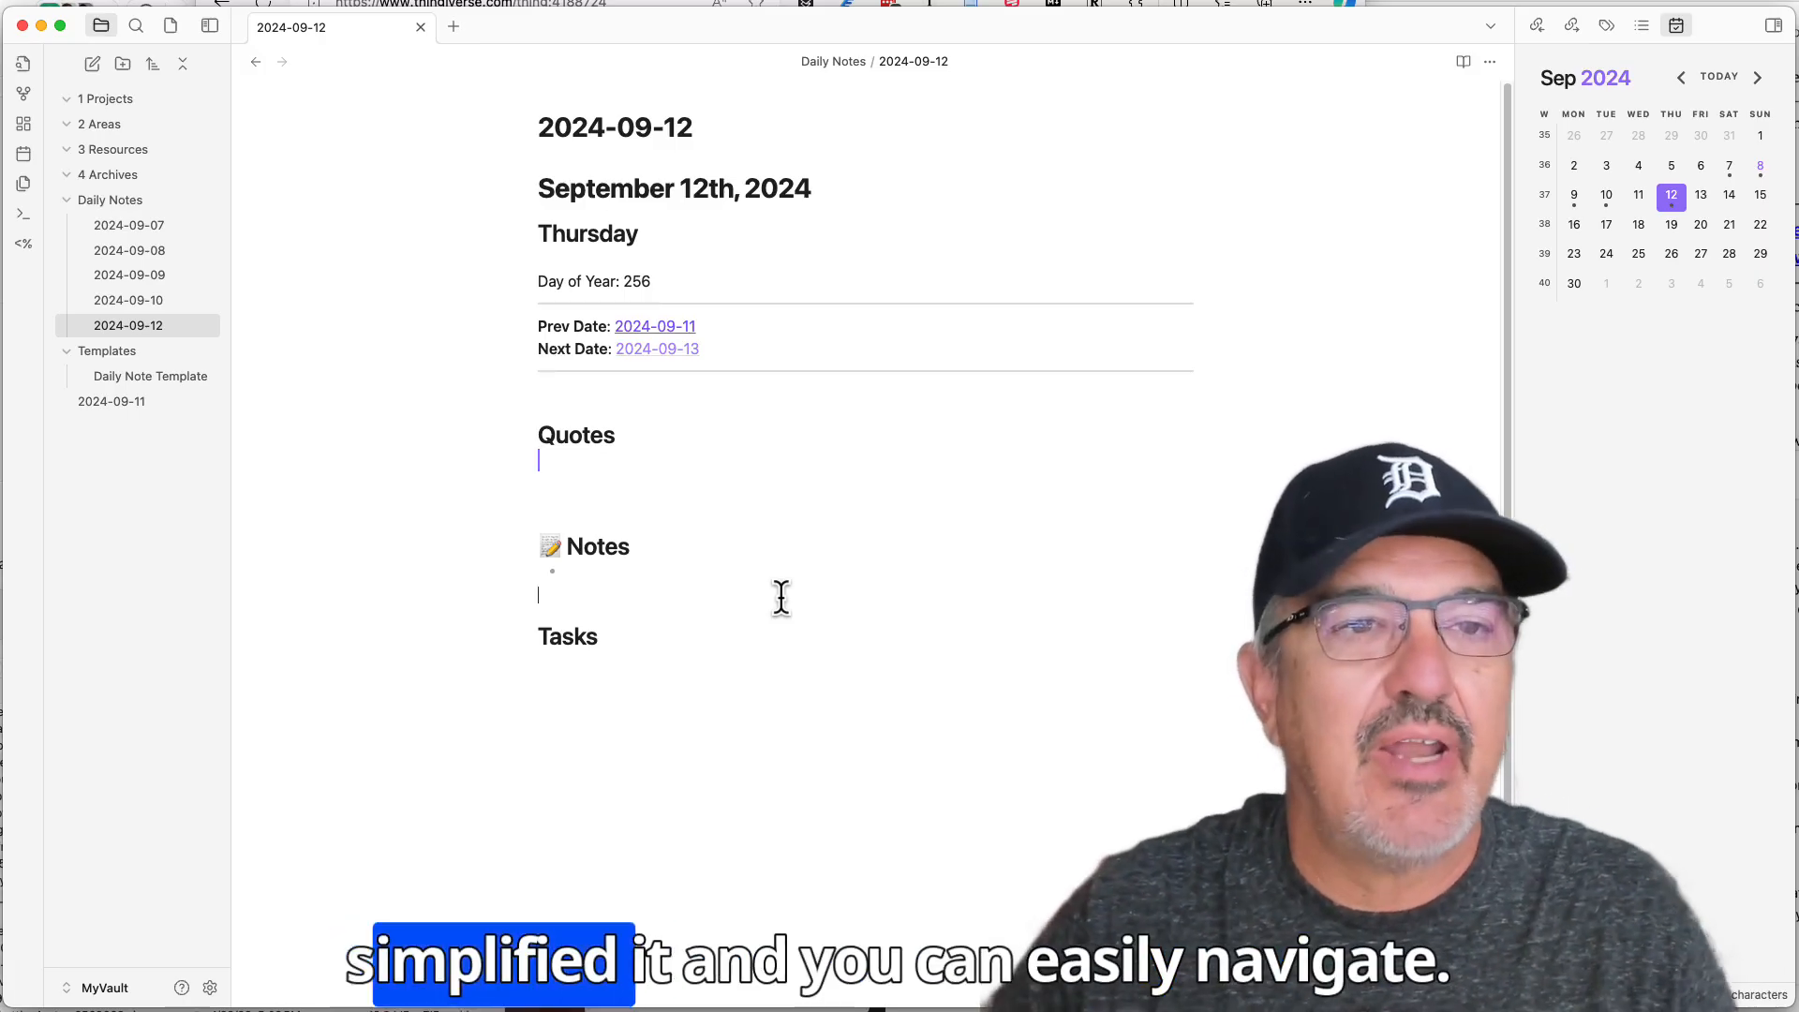
Follow the Prev Date links from the 2024-09-12 note back to 2024-09-09
click(655, 327)
click(663, 328)
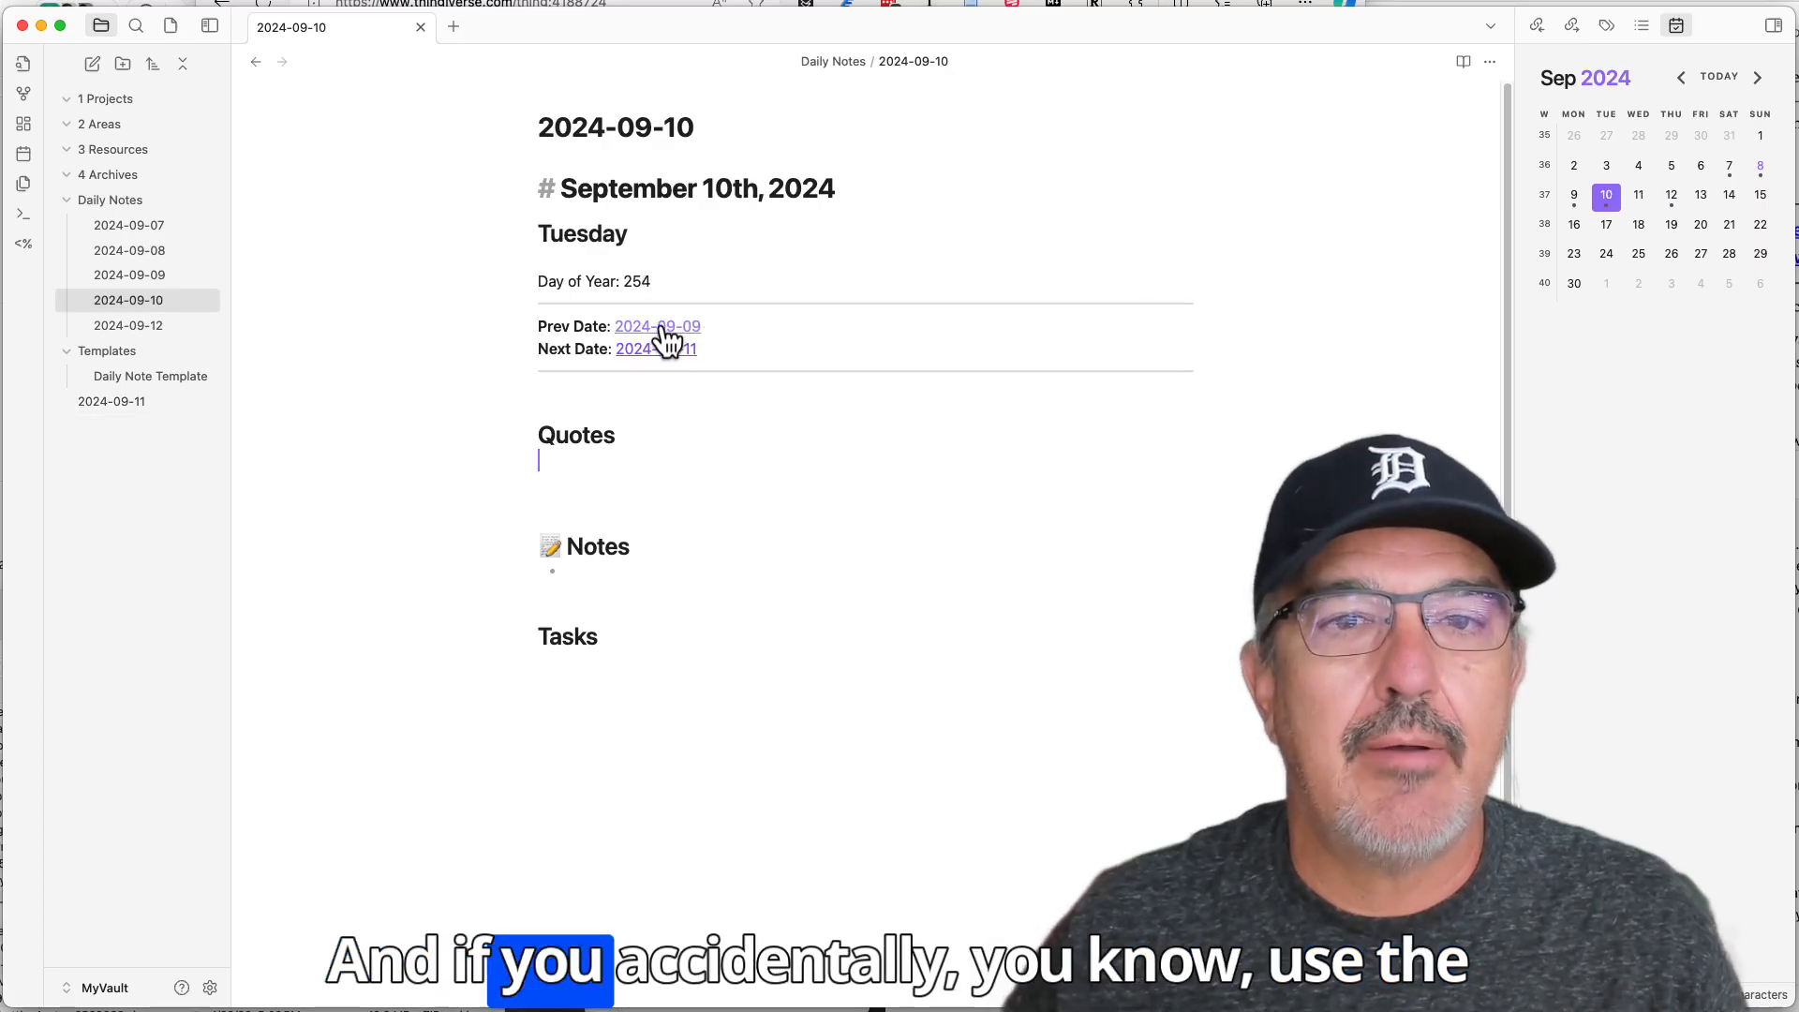
click(663, 328)
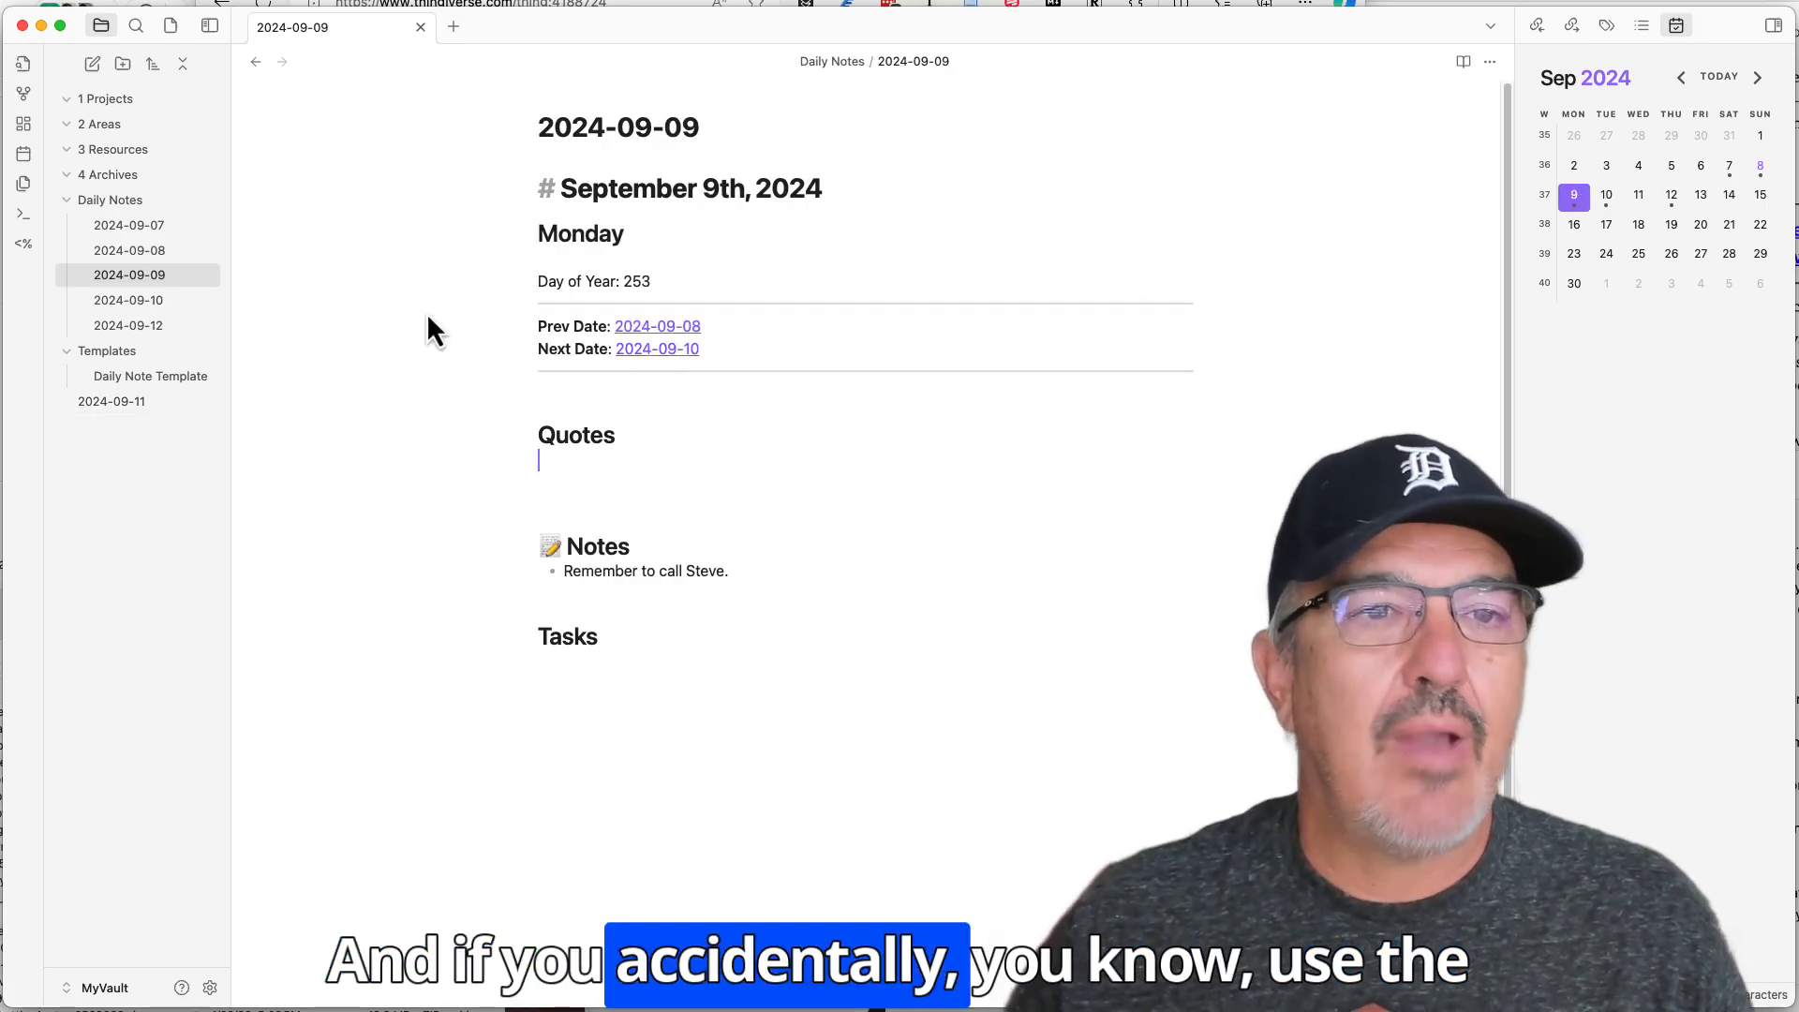
Follow the Prev Date links back to the 2024-09-07 note and create the 2024-09-06 note from its Prev Date link
click(659, 328)
click(659, 328)
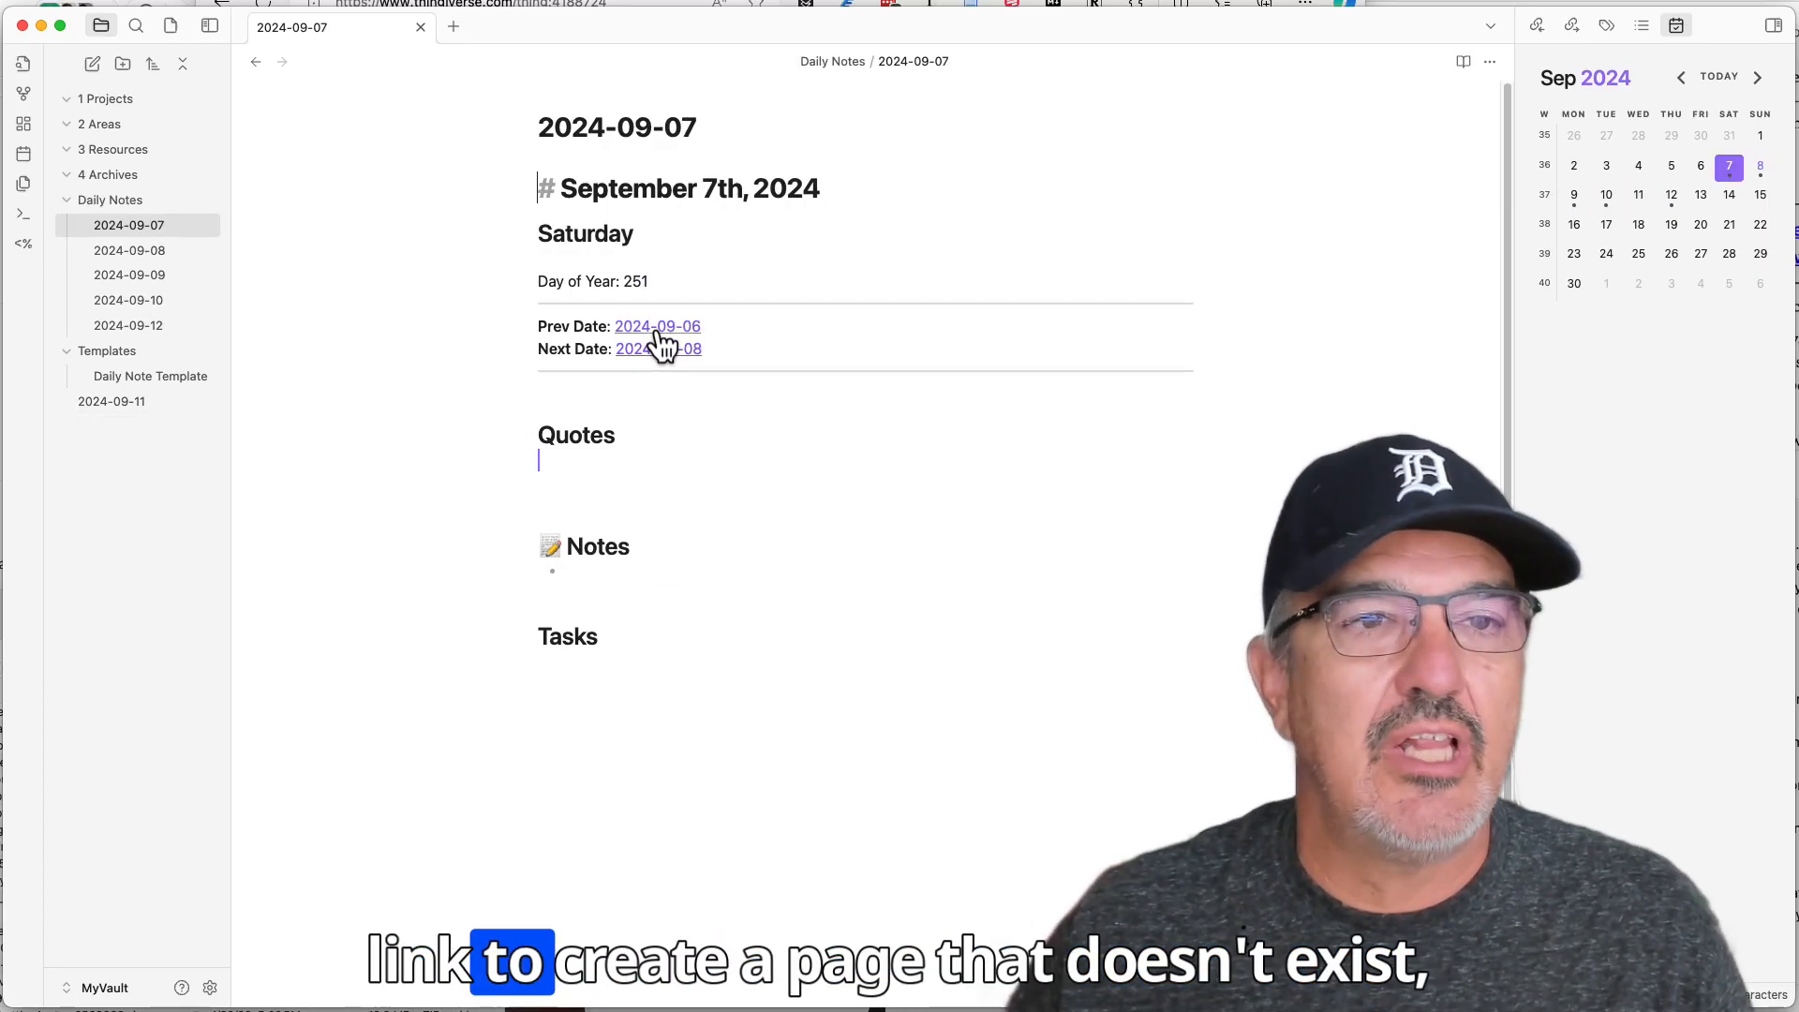
click(658, 328)
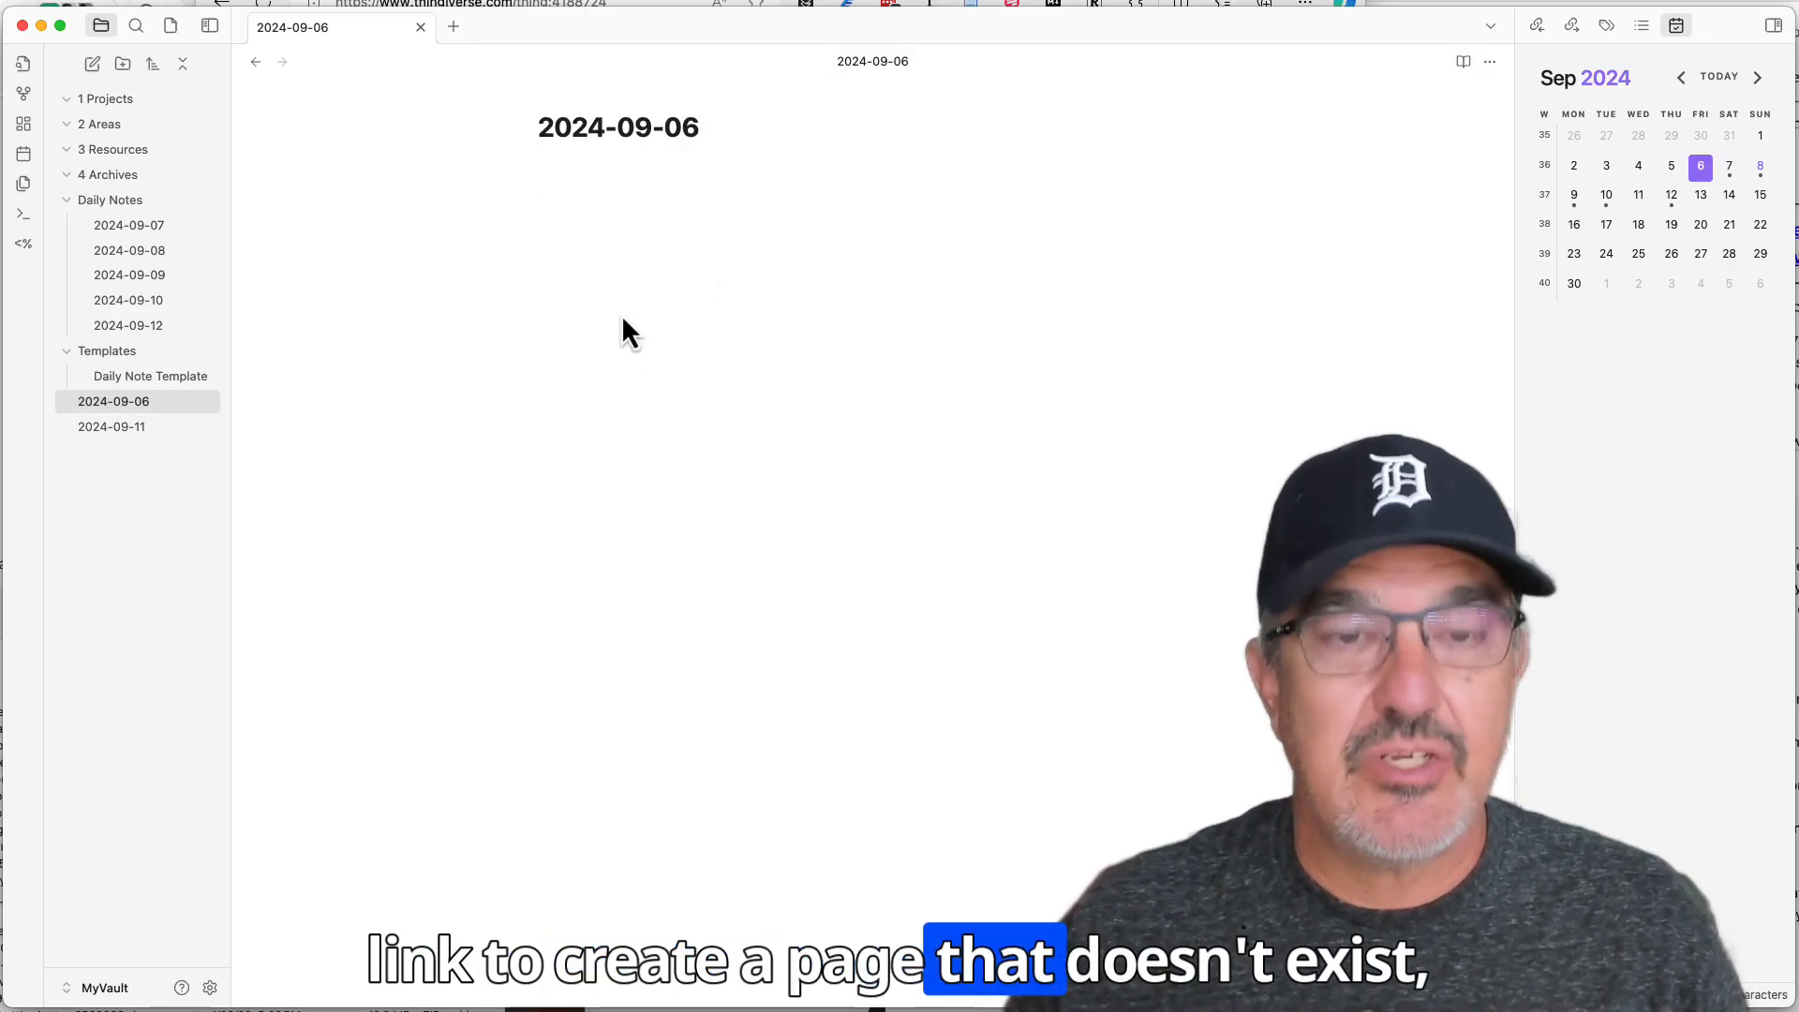
Try to insert a template into the empty 2024-09-06 note with Templater's Open insert template modal command
key(super+e)
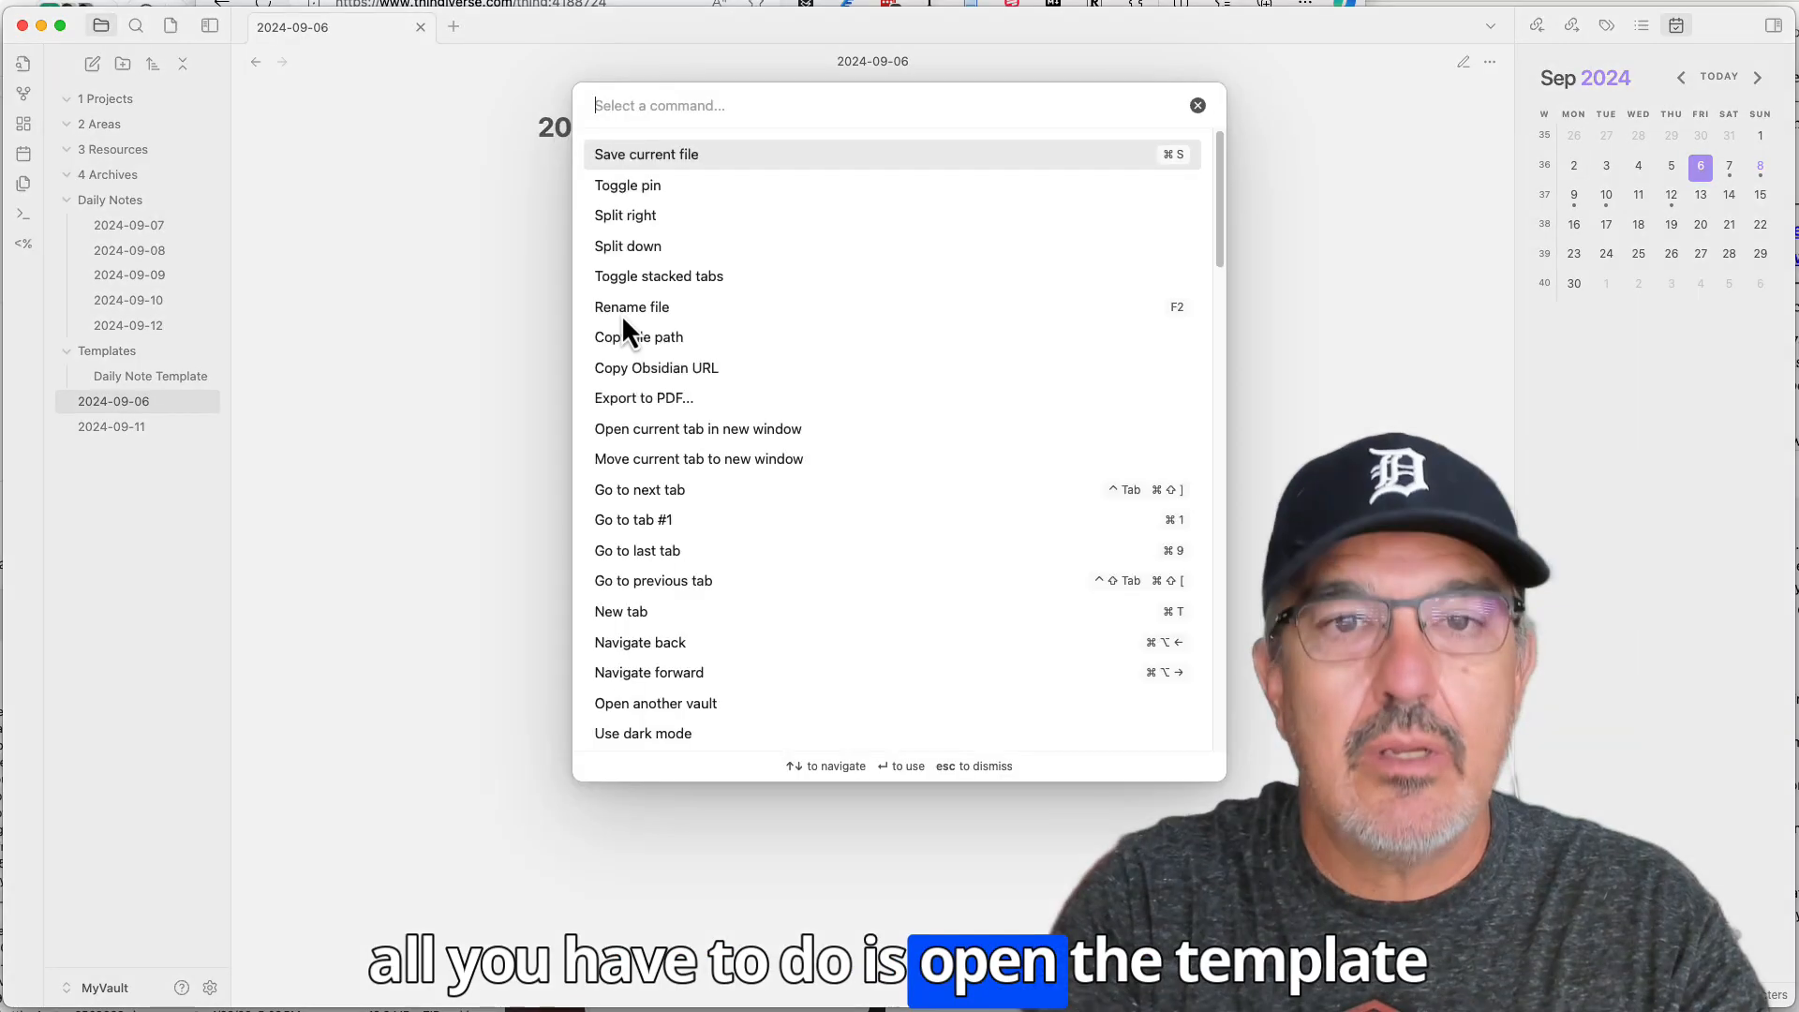
key(super+p)
text(tremp)
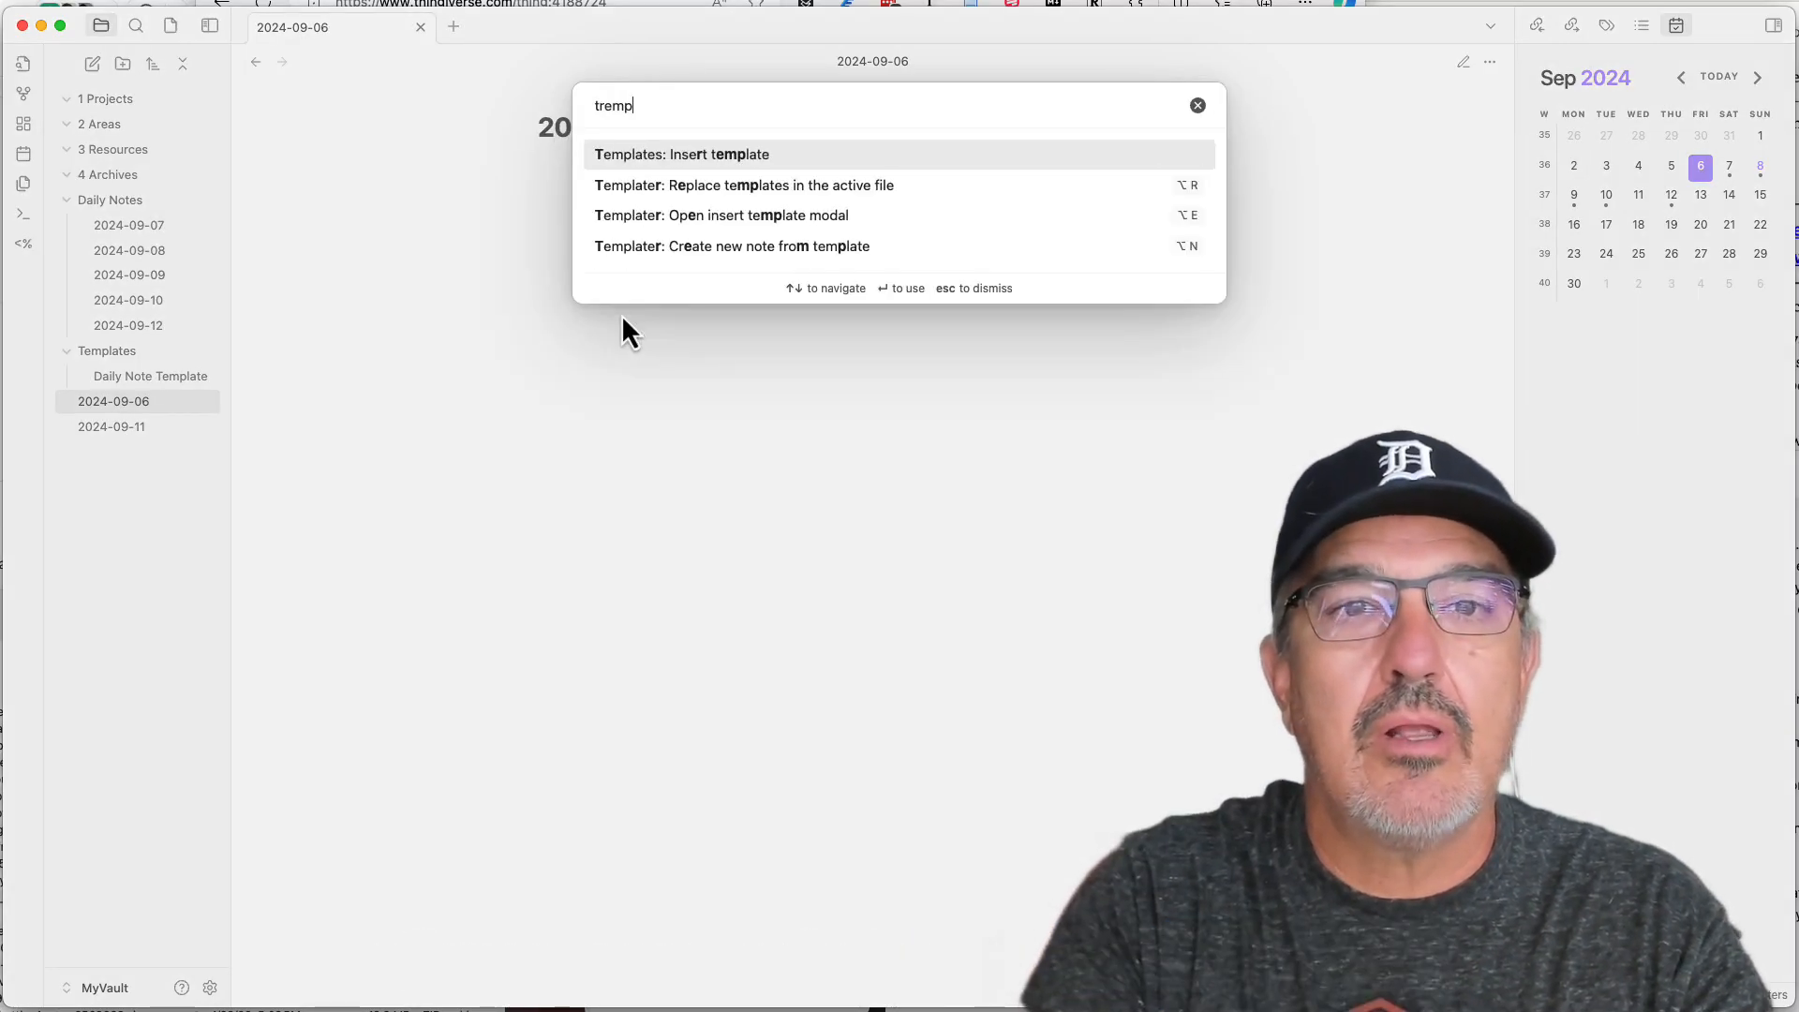
key(BackSpace)
key(BackSpace)
key(BackSpace)
key(BackSpace)
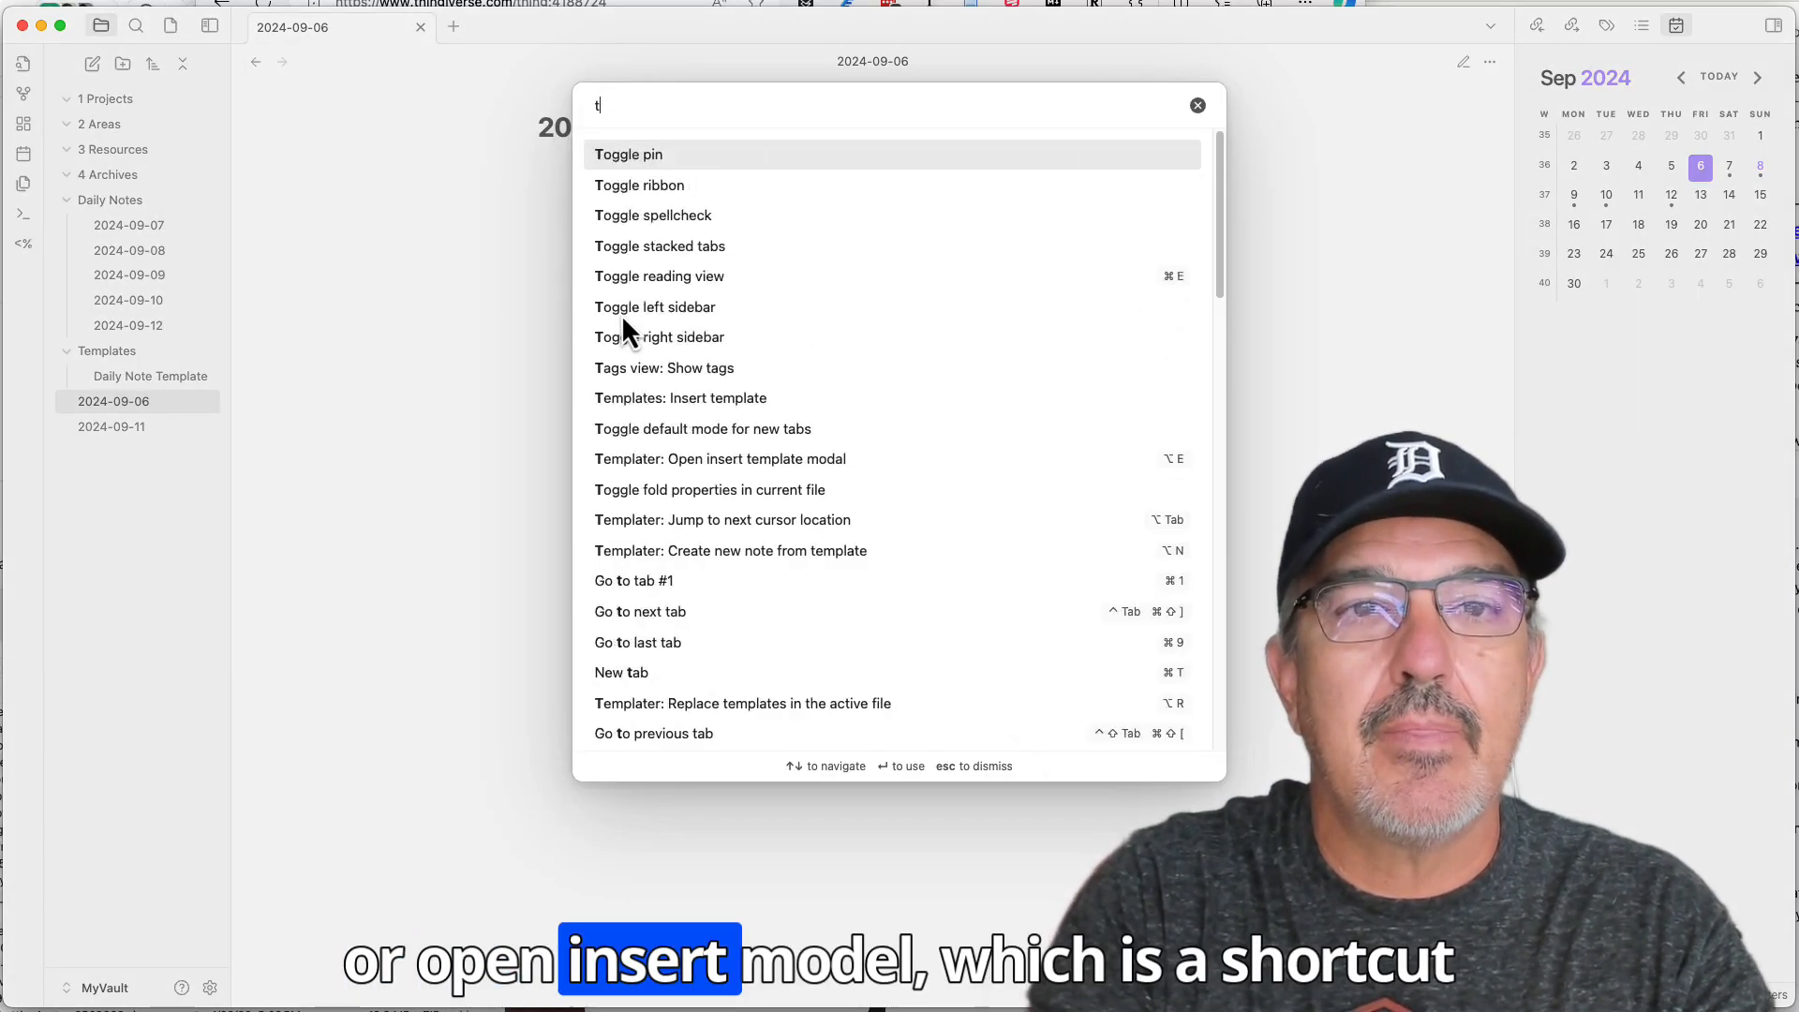
text(emplater)
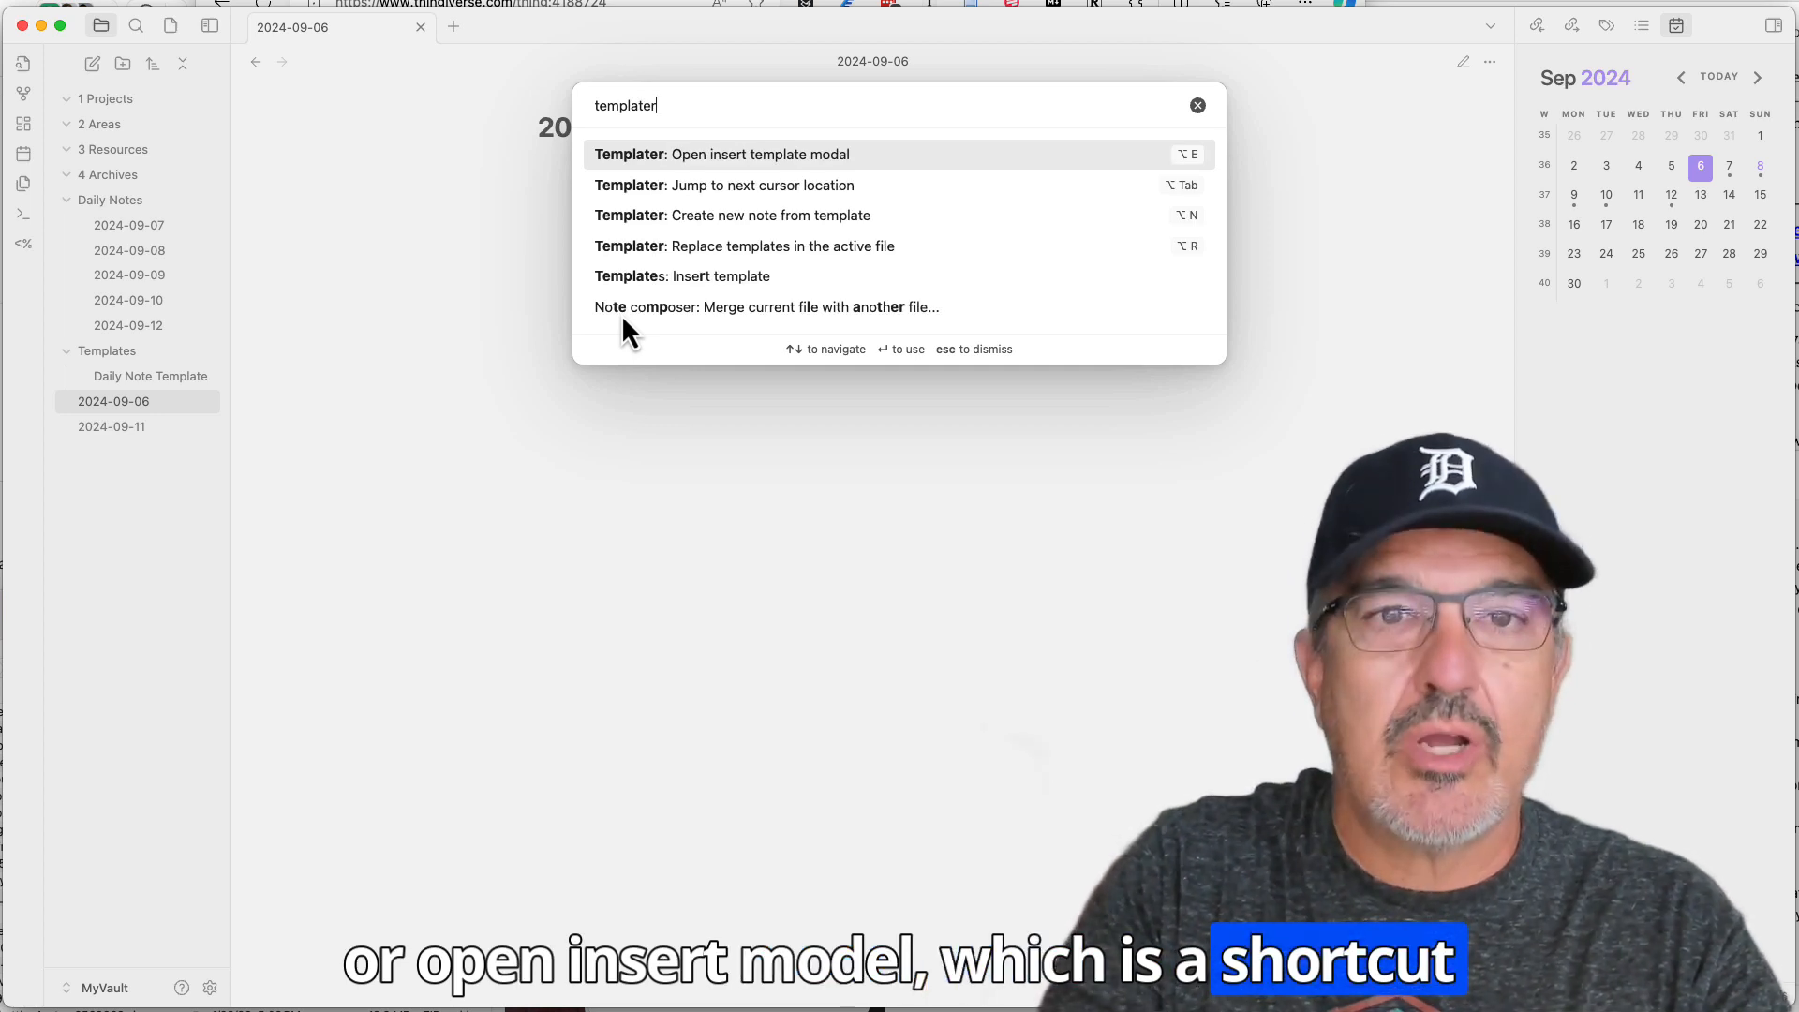
key(Return)
key(Escape)
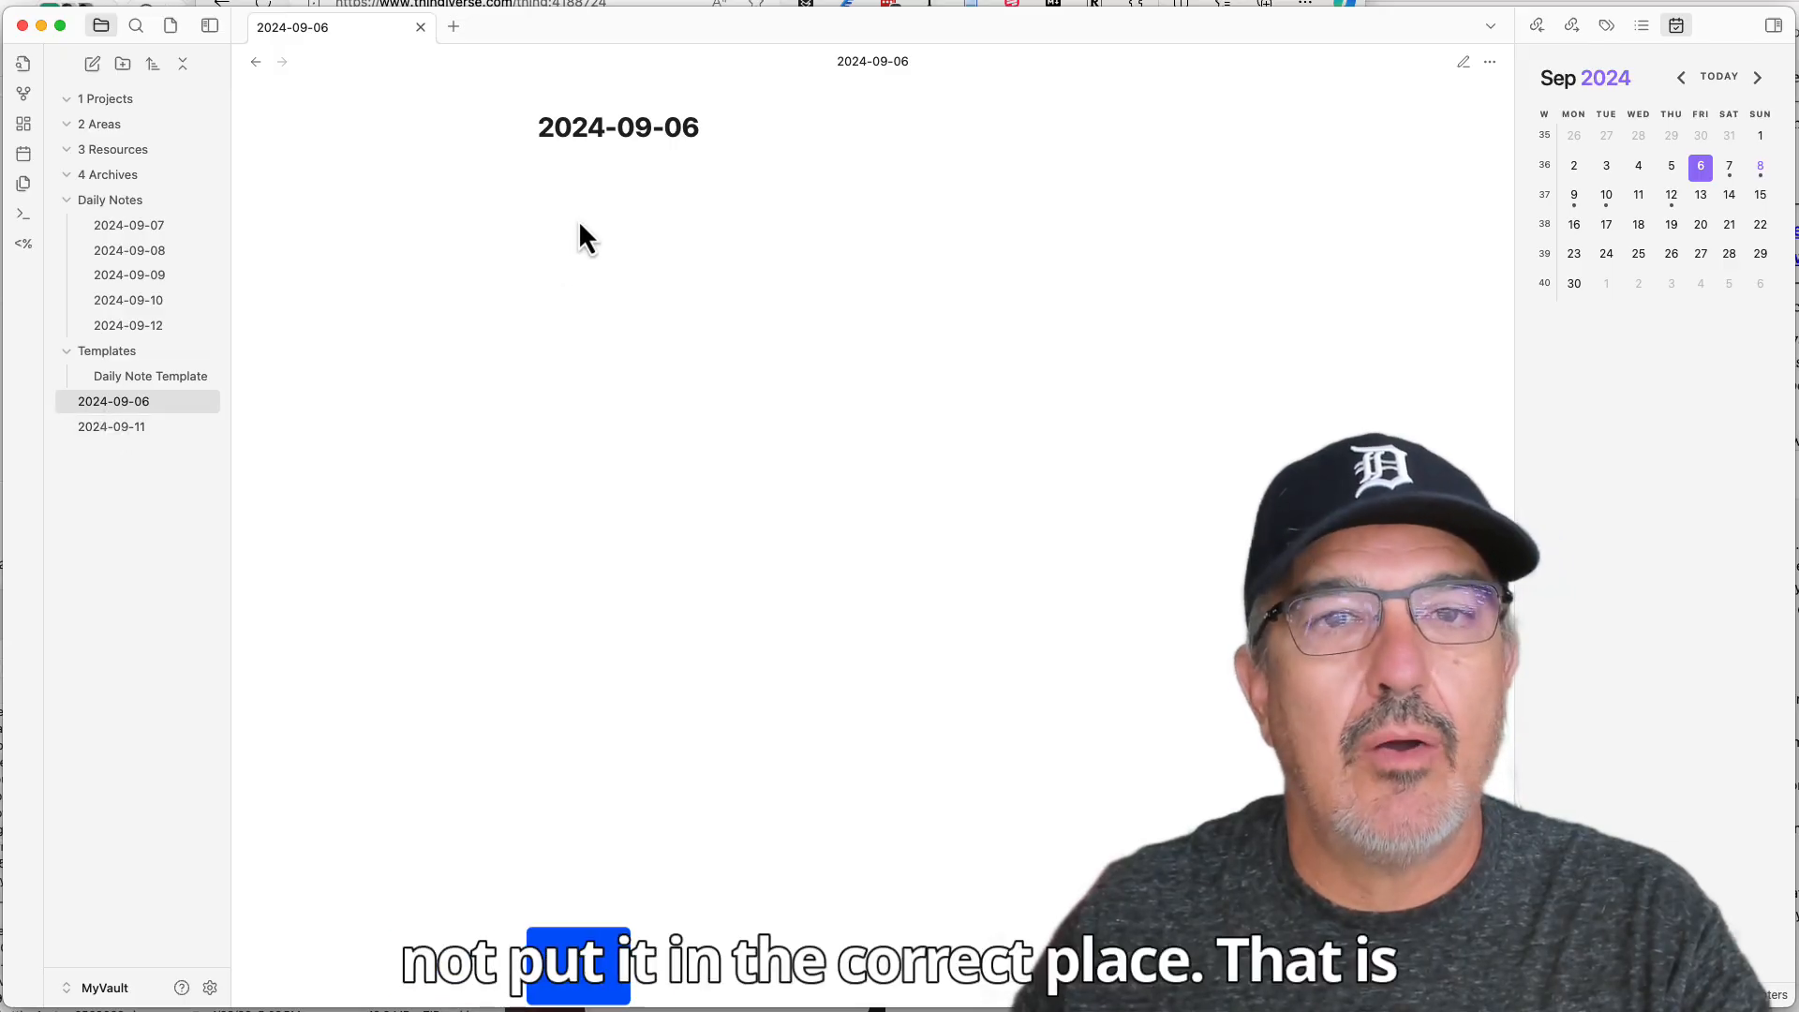
Delete the misplaced 2024-09-06 note from the vault's root folder
right_click(137, 408)
click(165, 684)
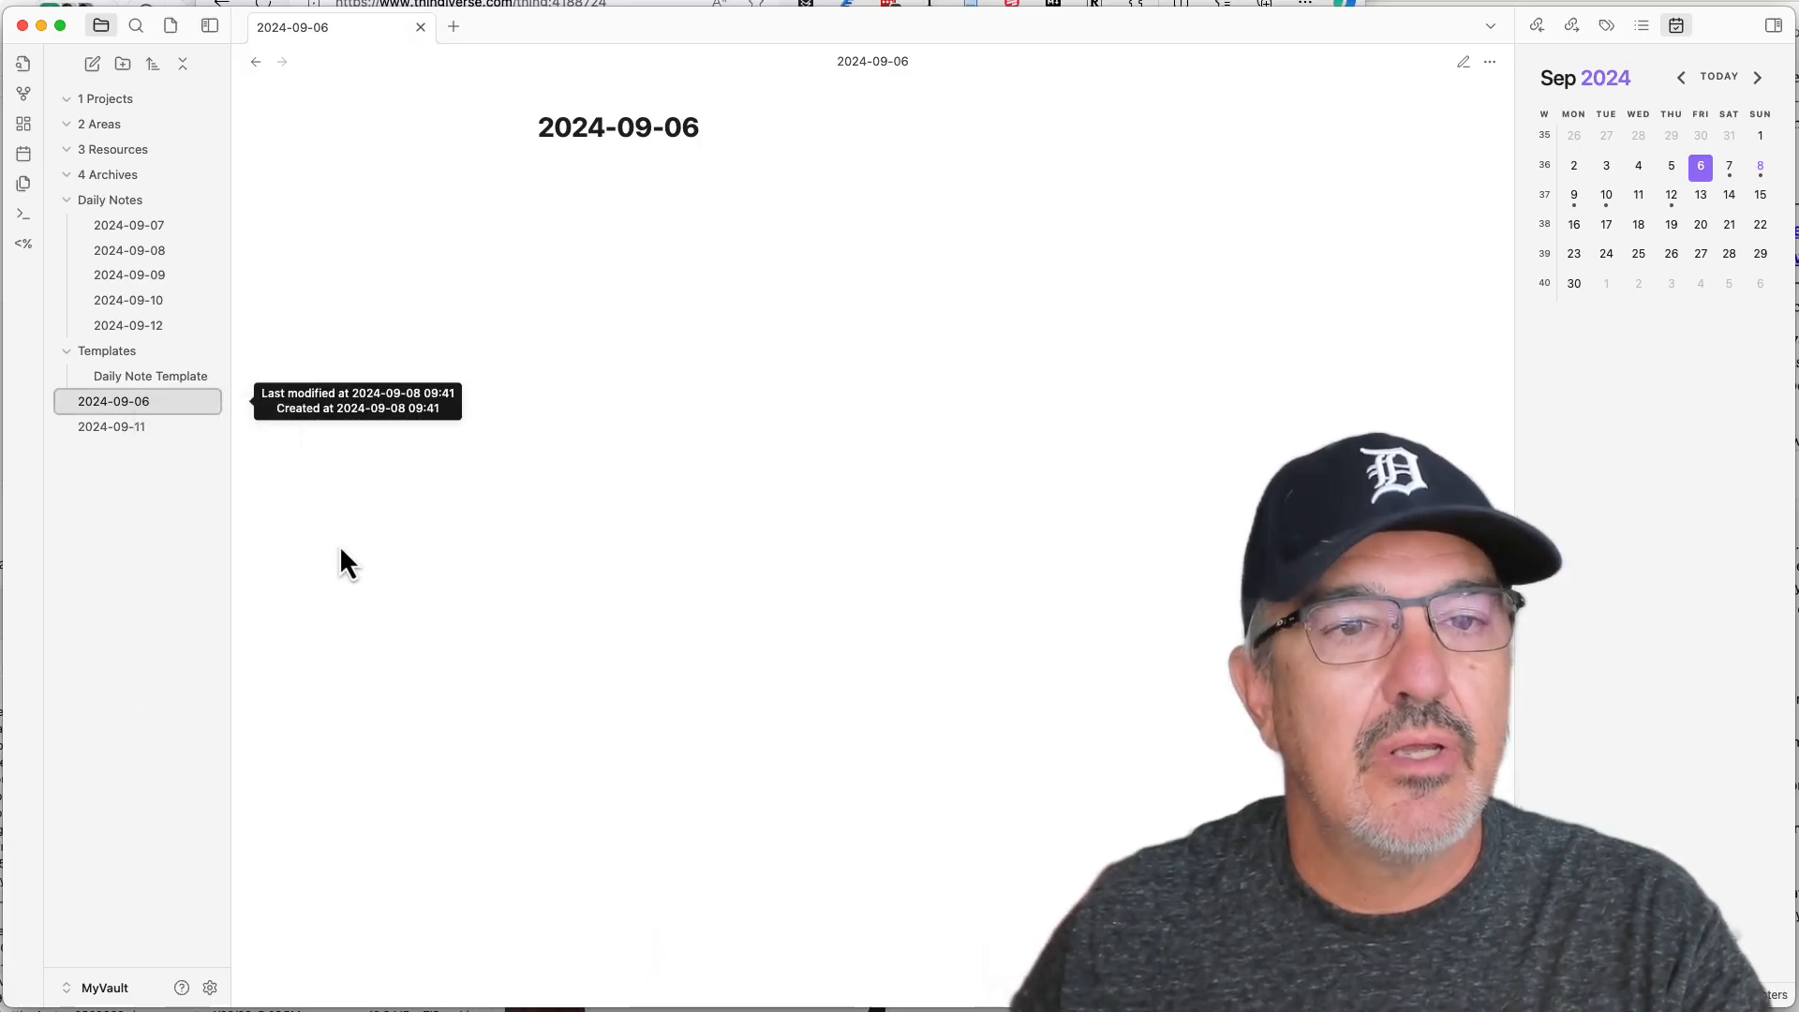
click(1044, 596)
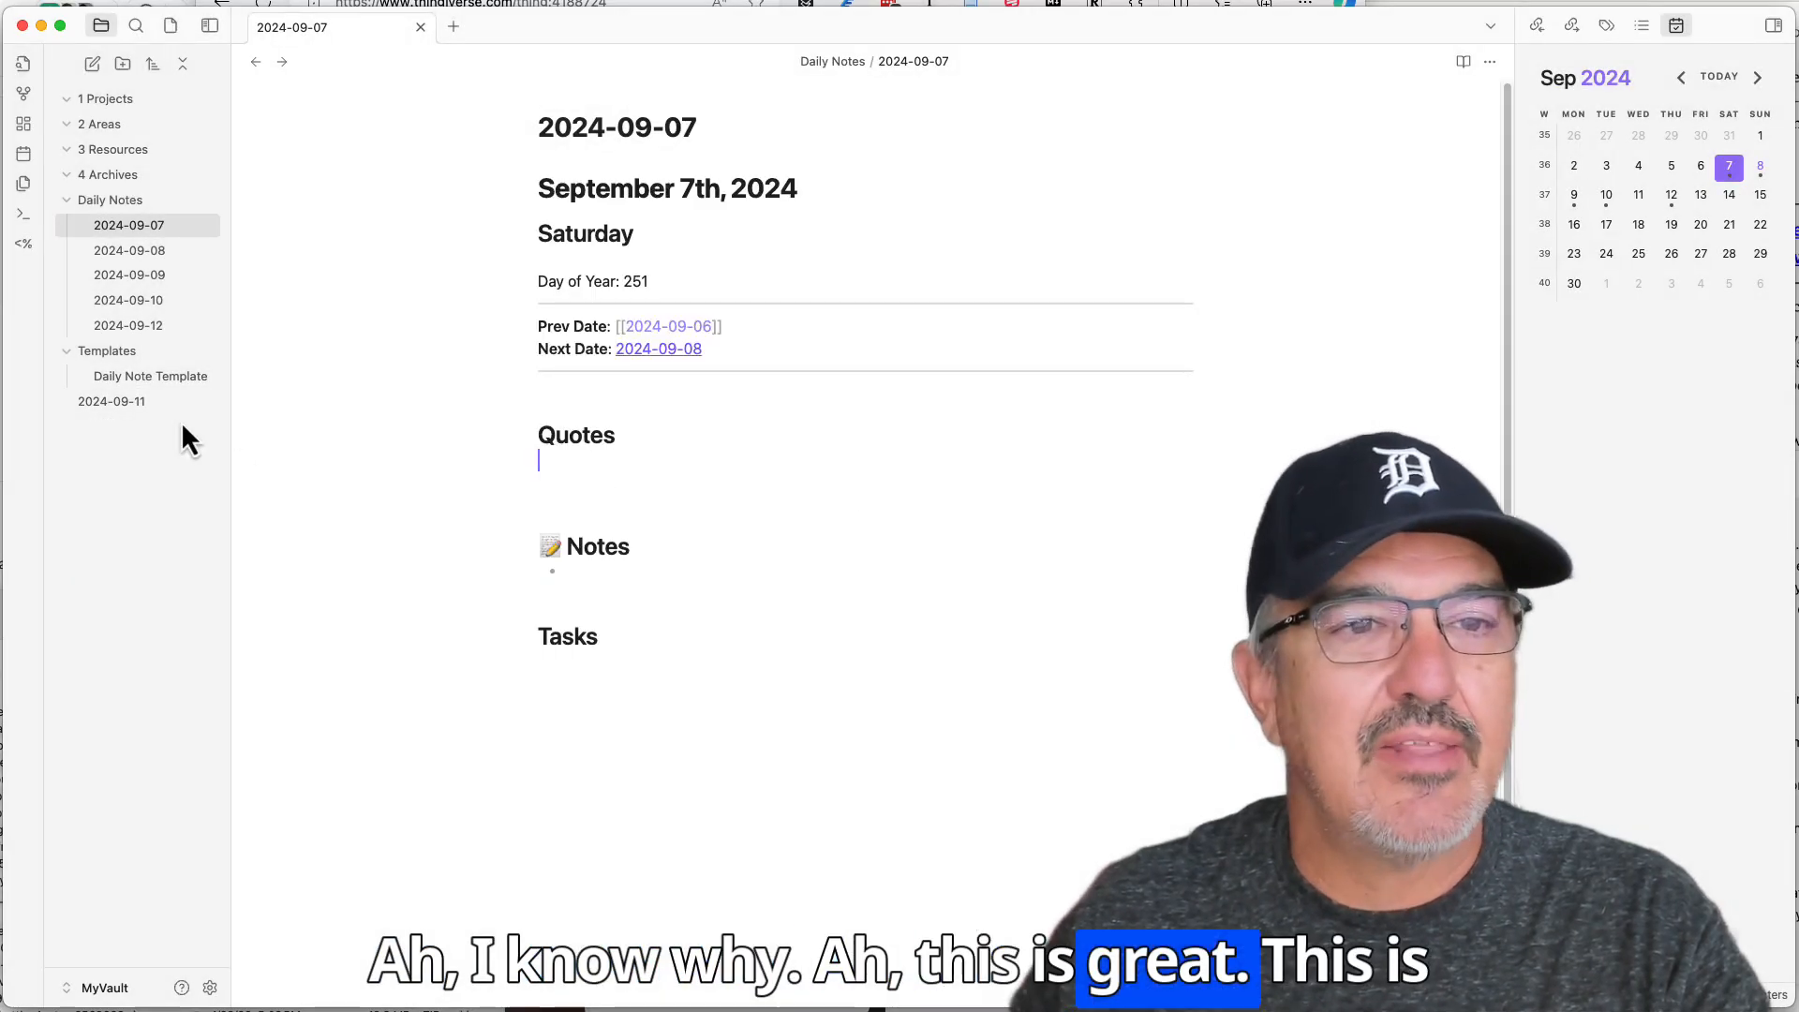
Delete the 2024-09-11 note that sits outside the Daily Notes folder
click(154, 402)
right_click(154, 402)
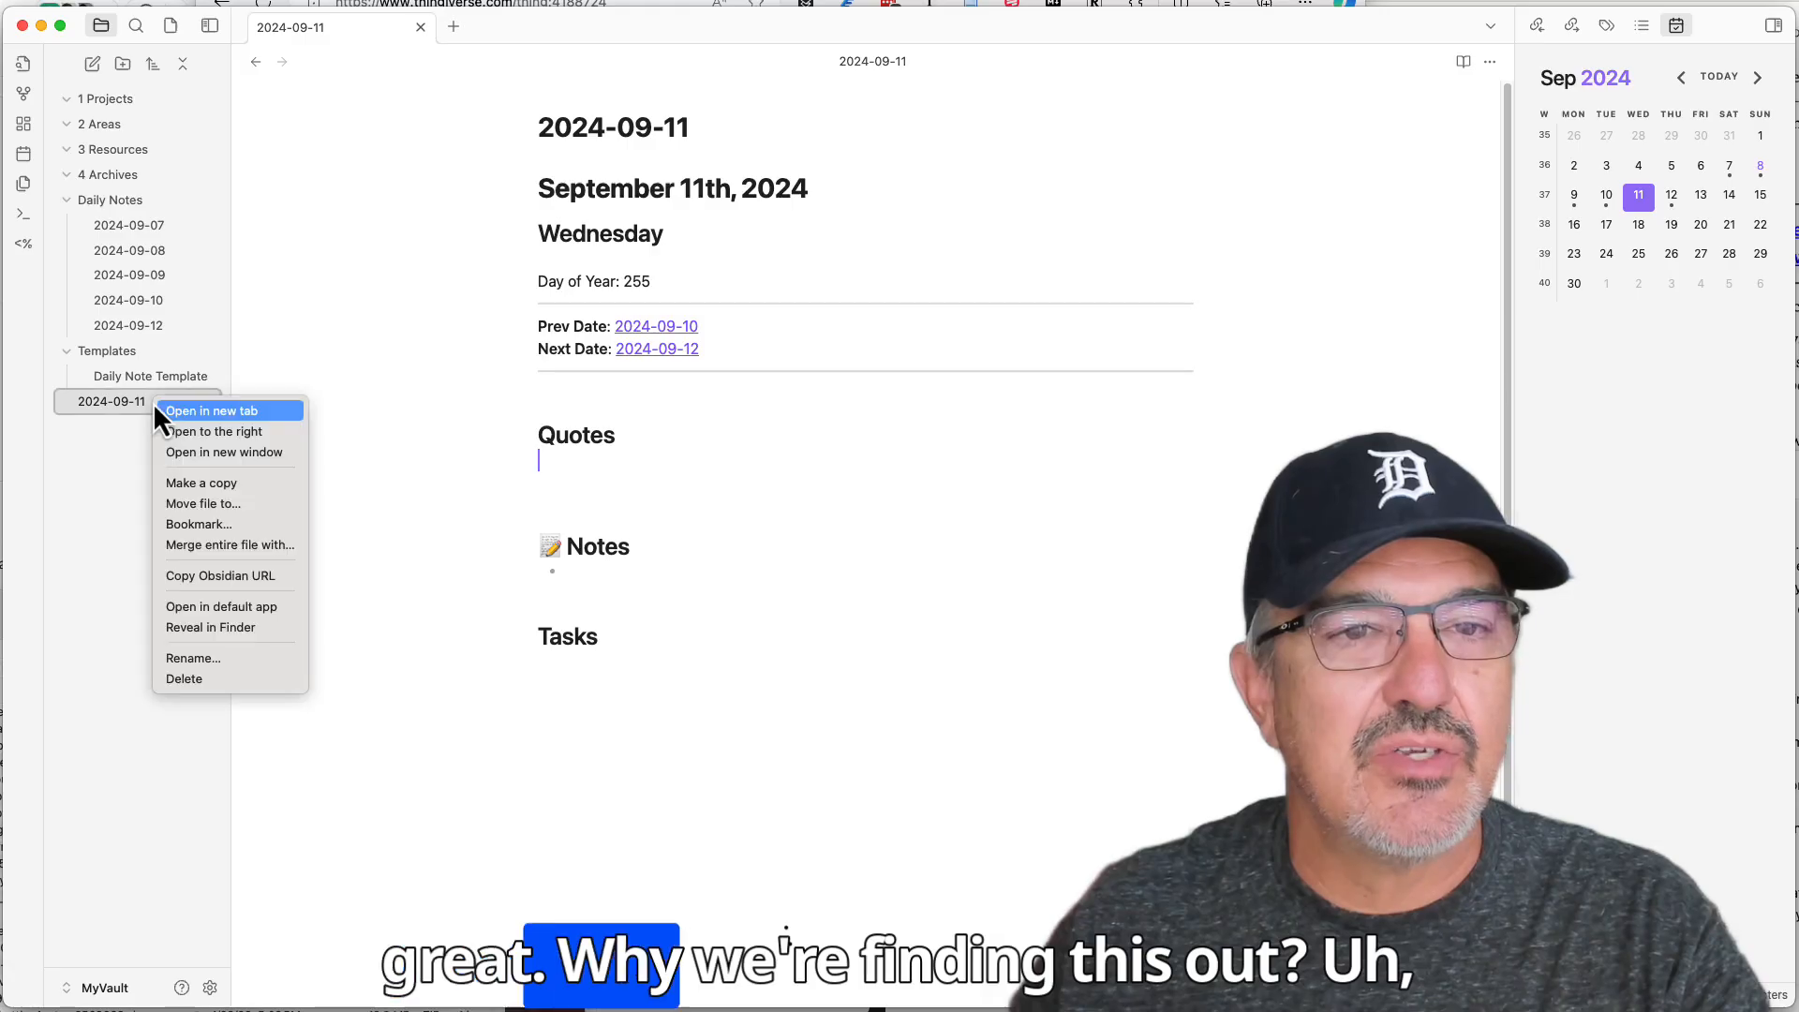
click(232, 679)
click(1044, 593)
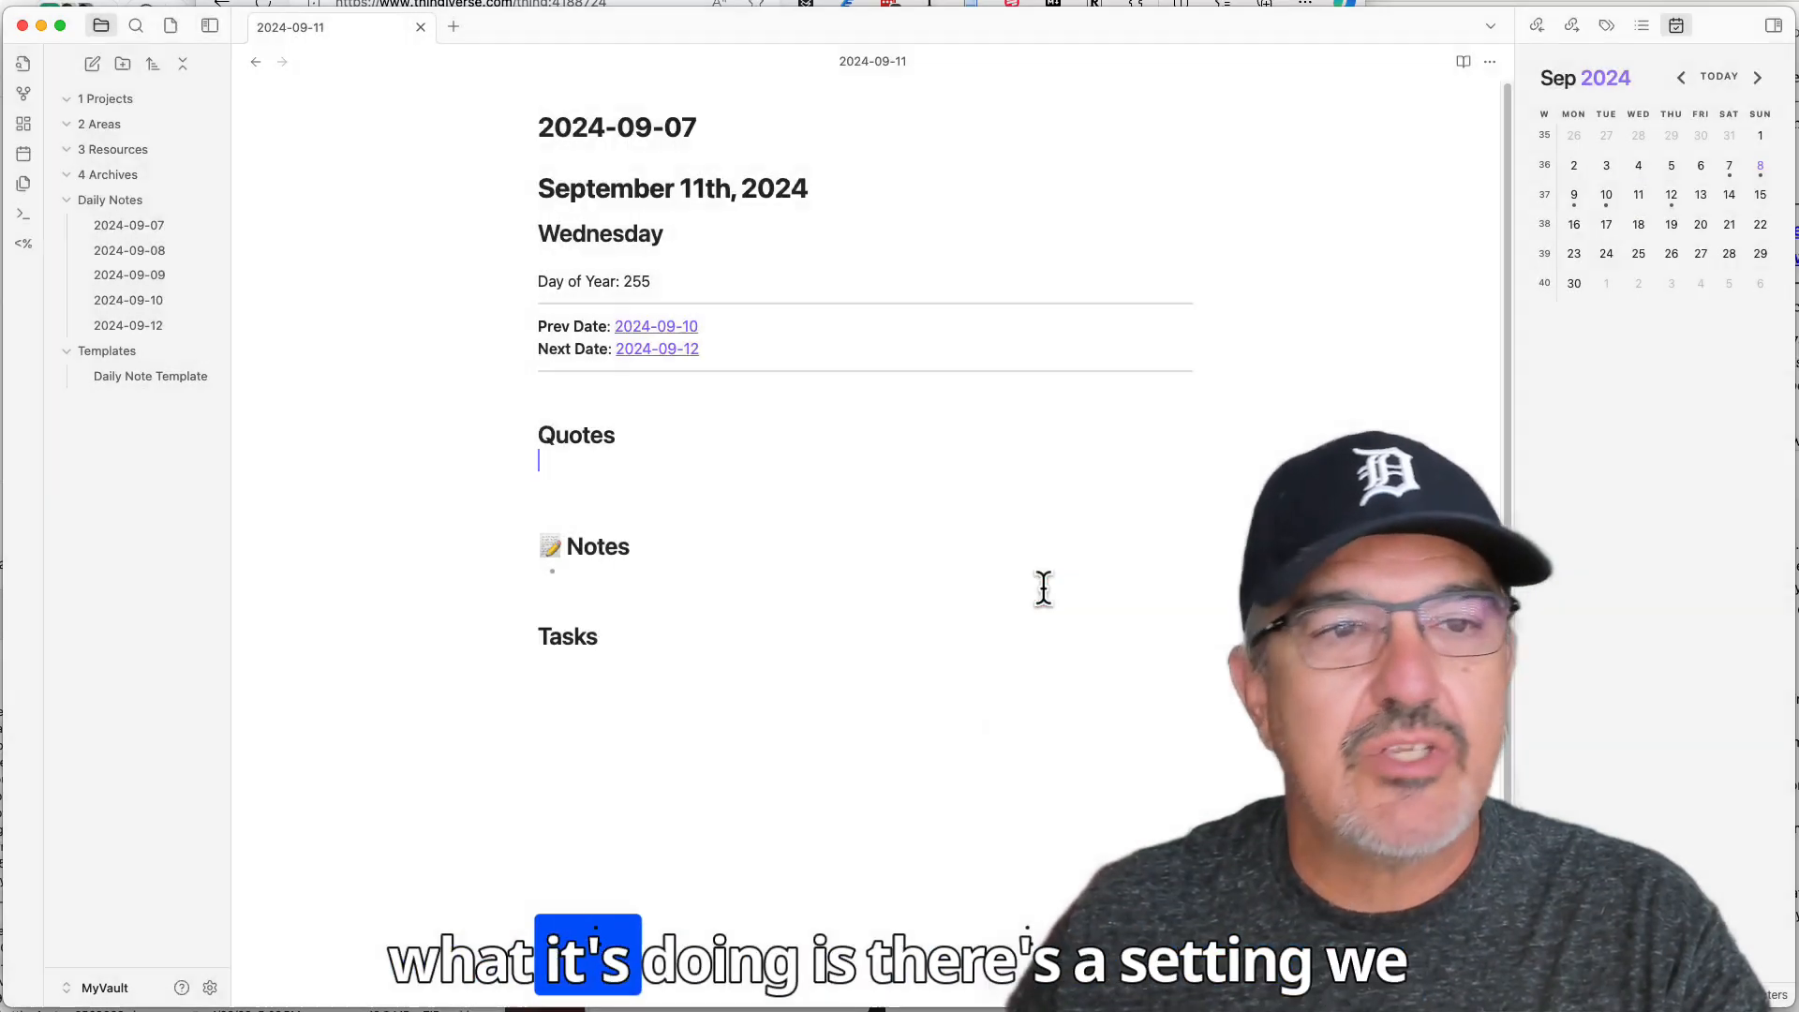
Set the default location for new notes to Same folder as current file in the Files and links settings
click(210, 990)
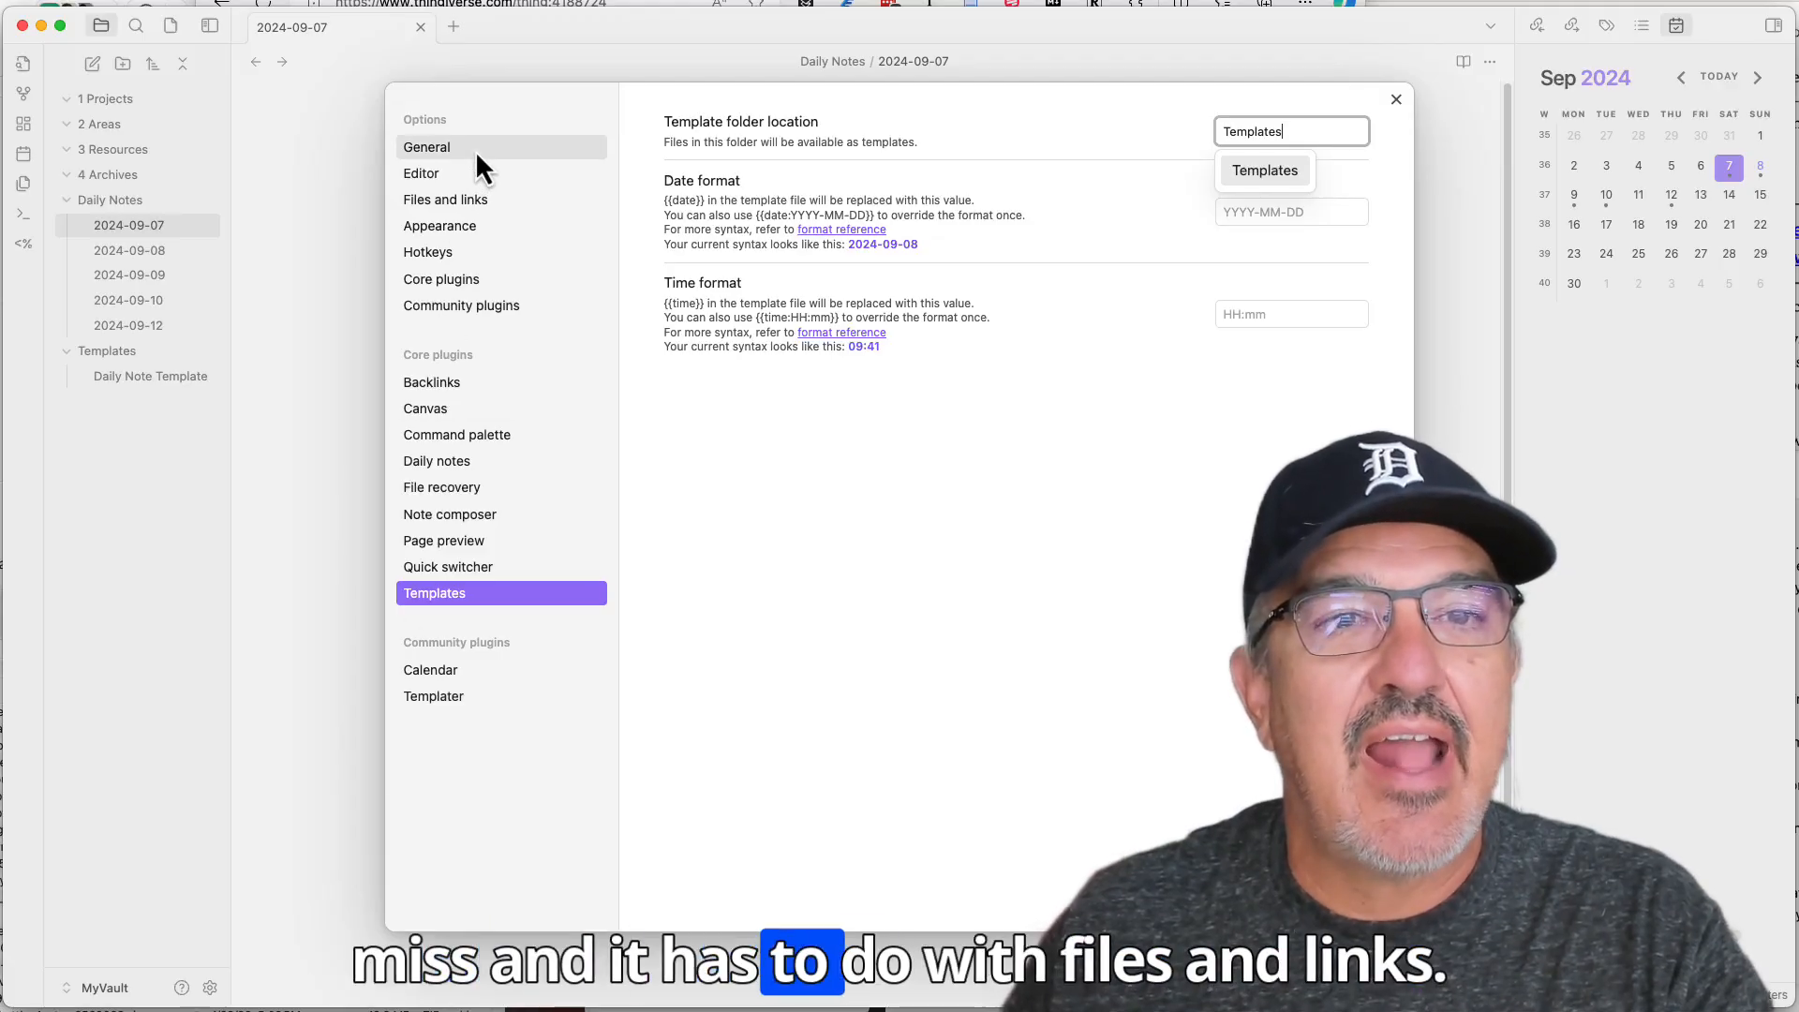
click(466, 199)
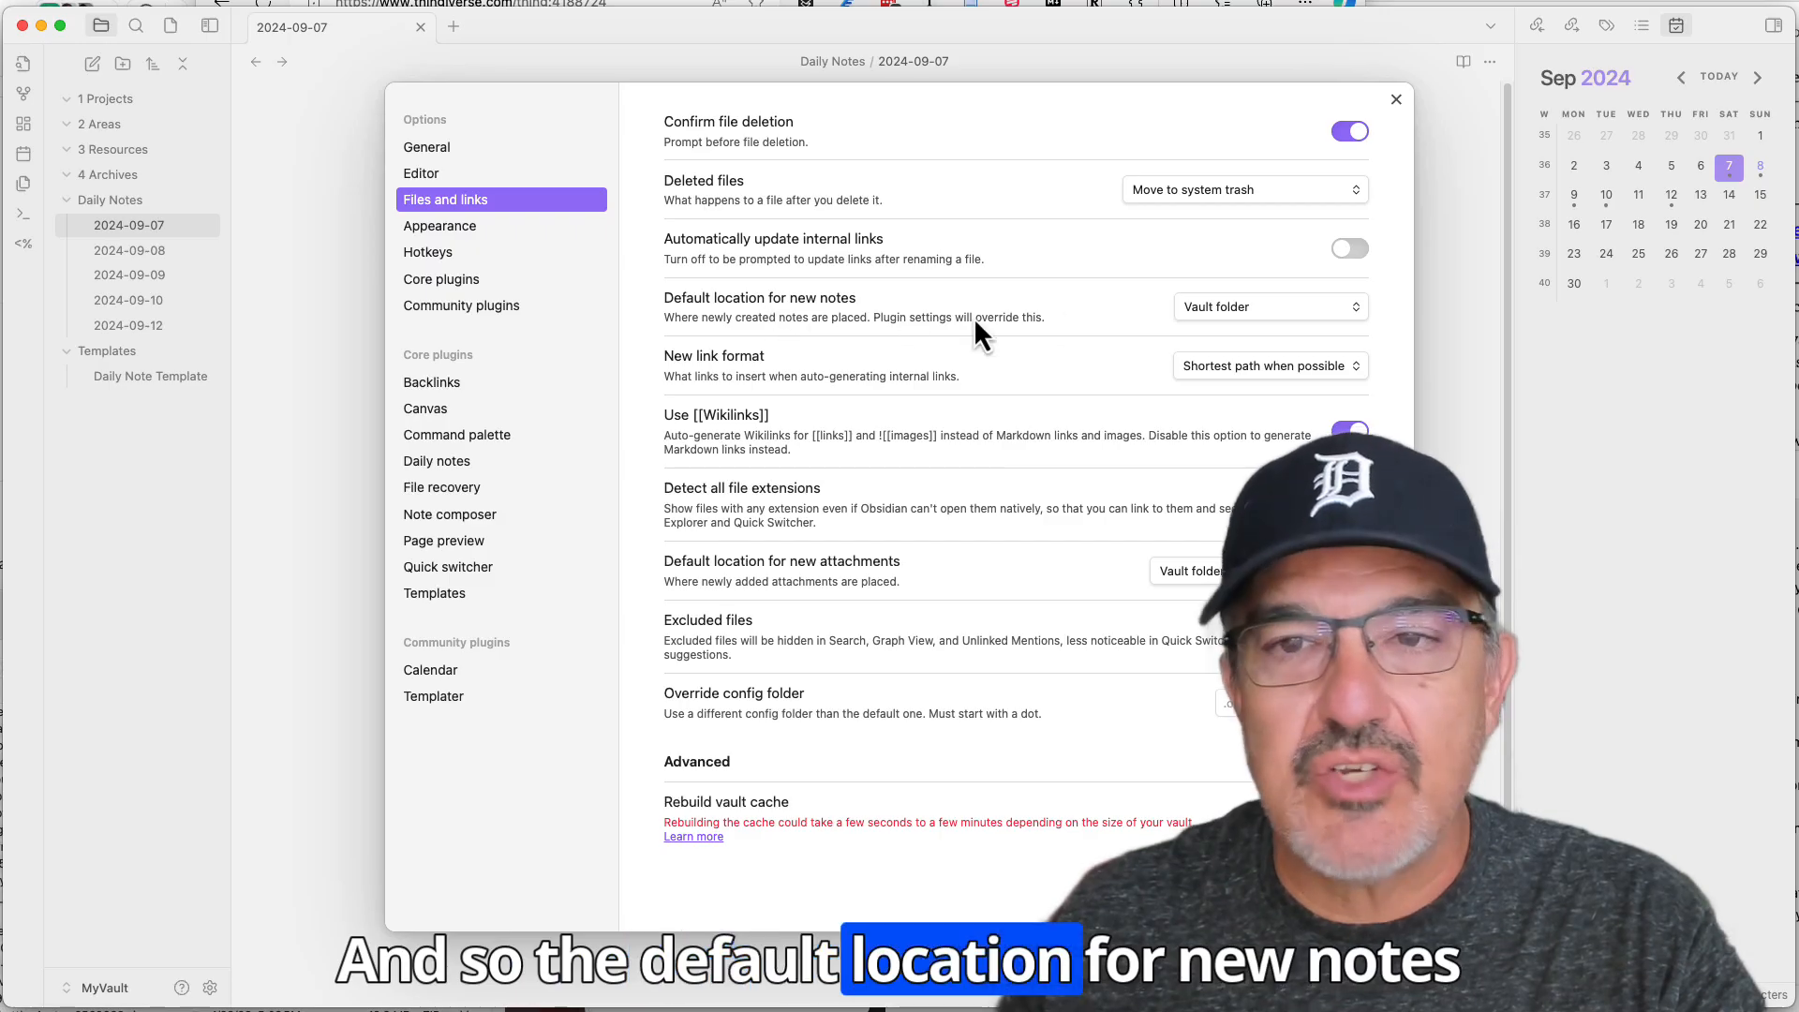
click(1207, 310)
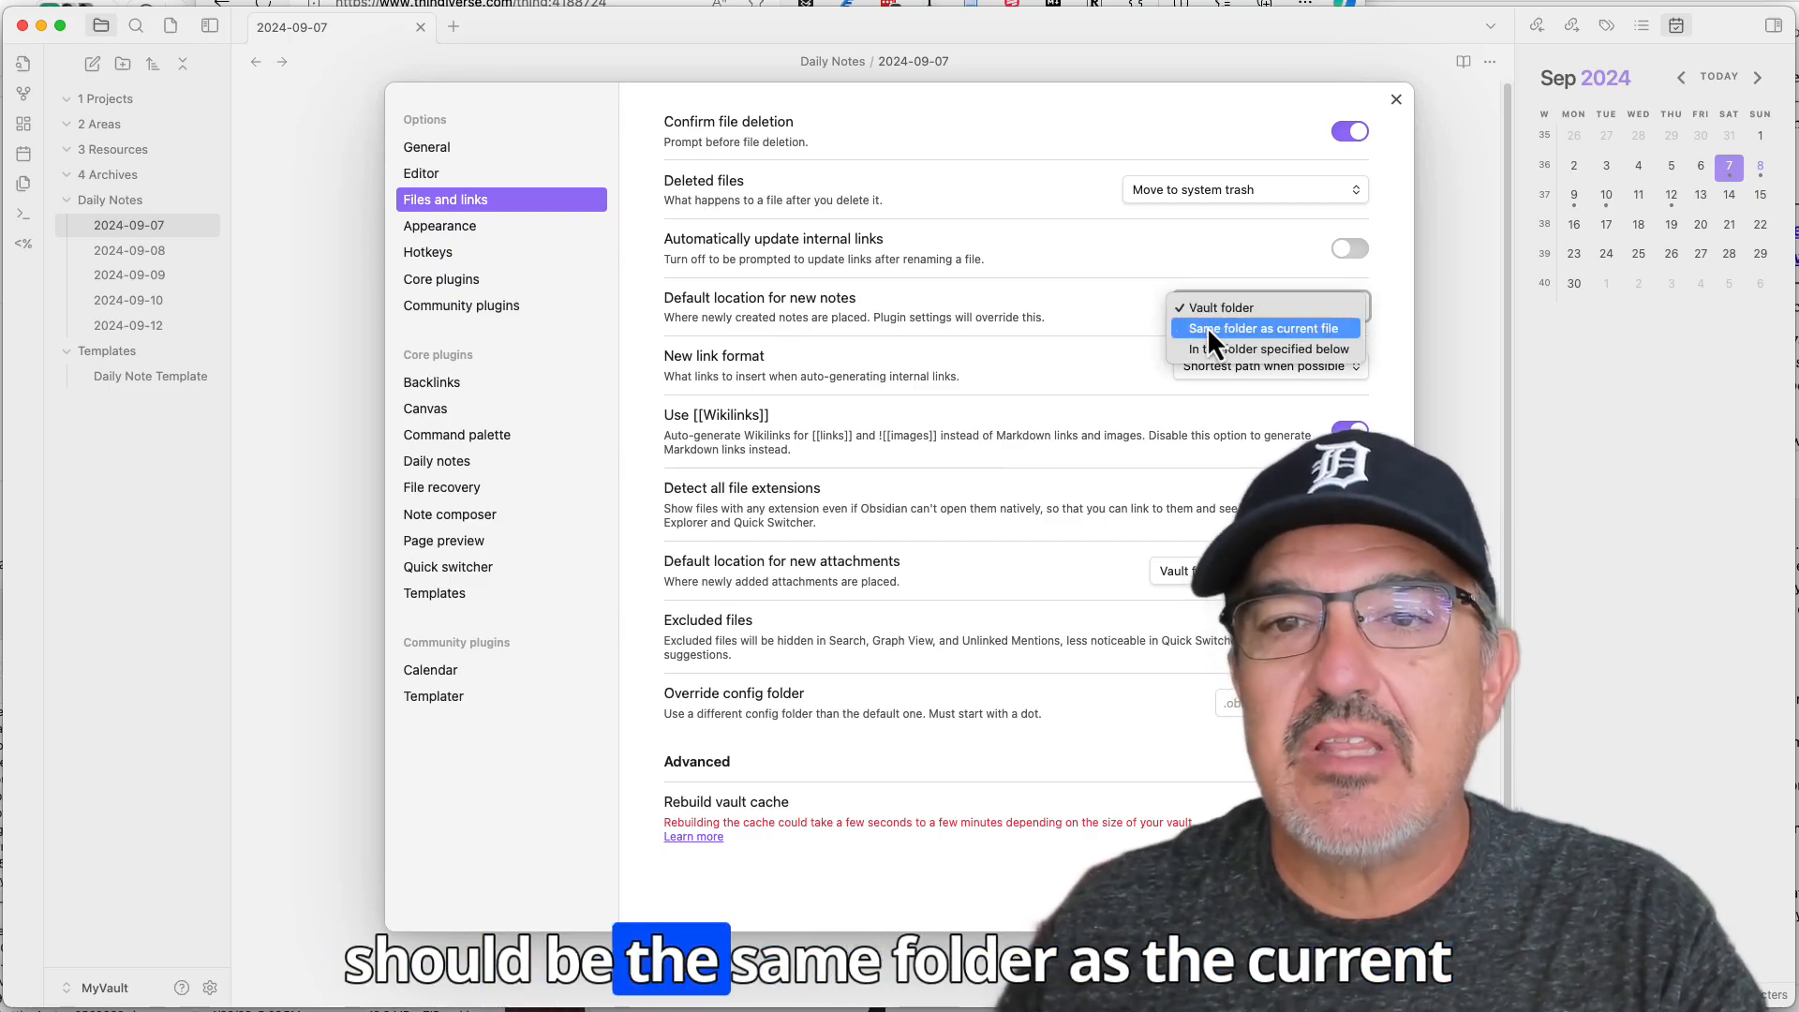
click(1207, 328)
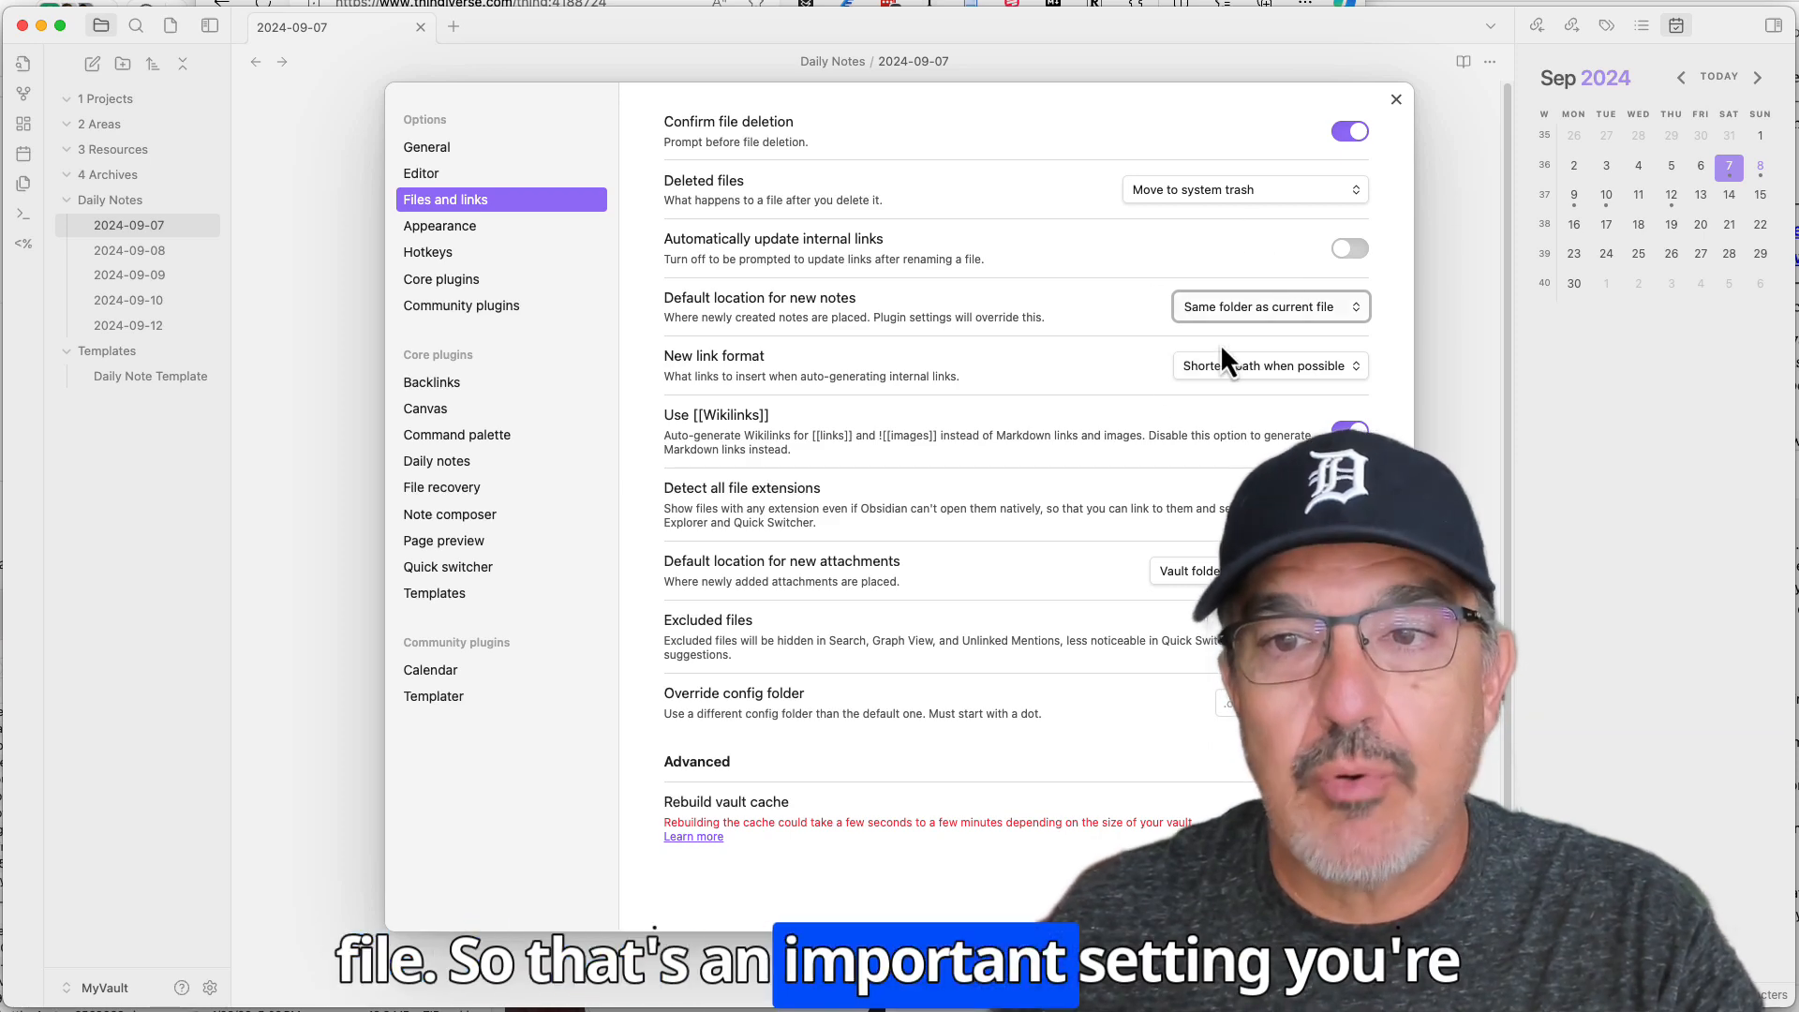
click(1396, 100)
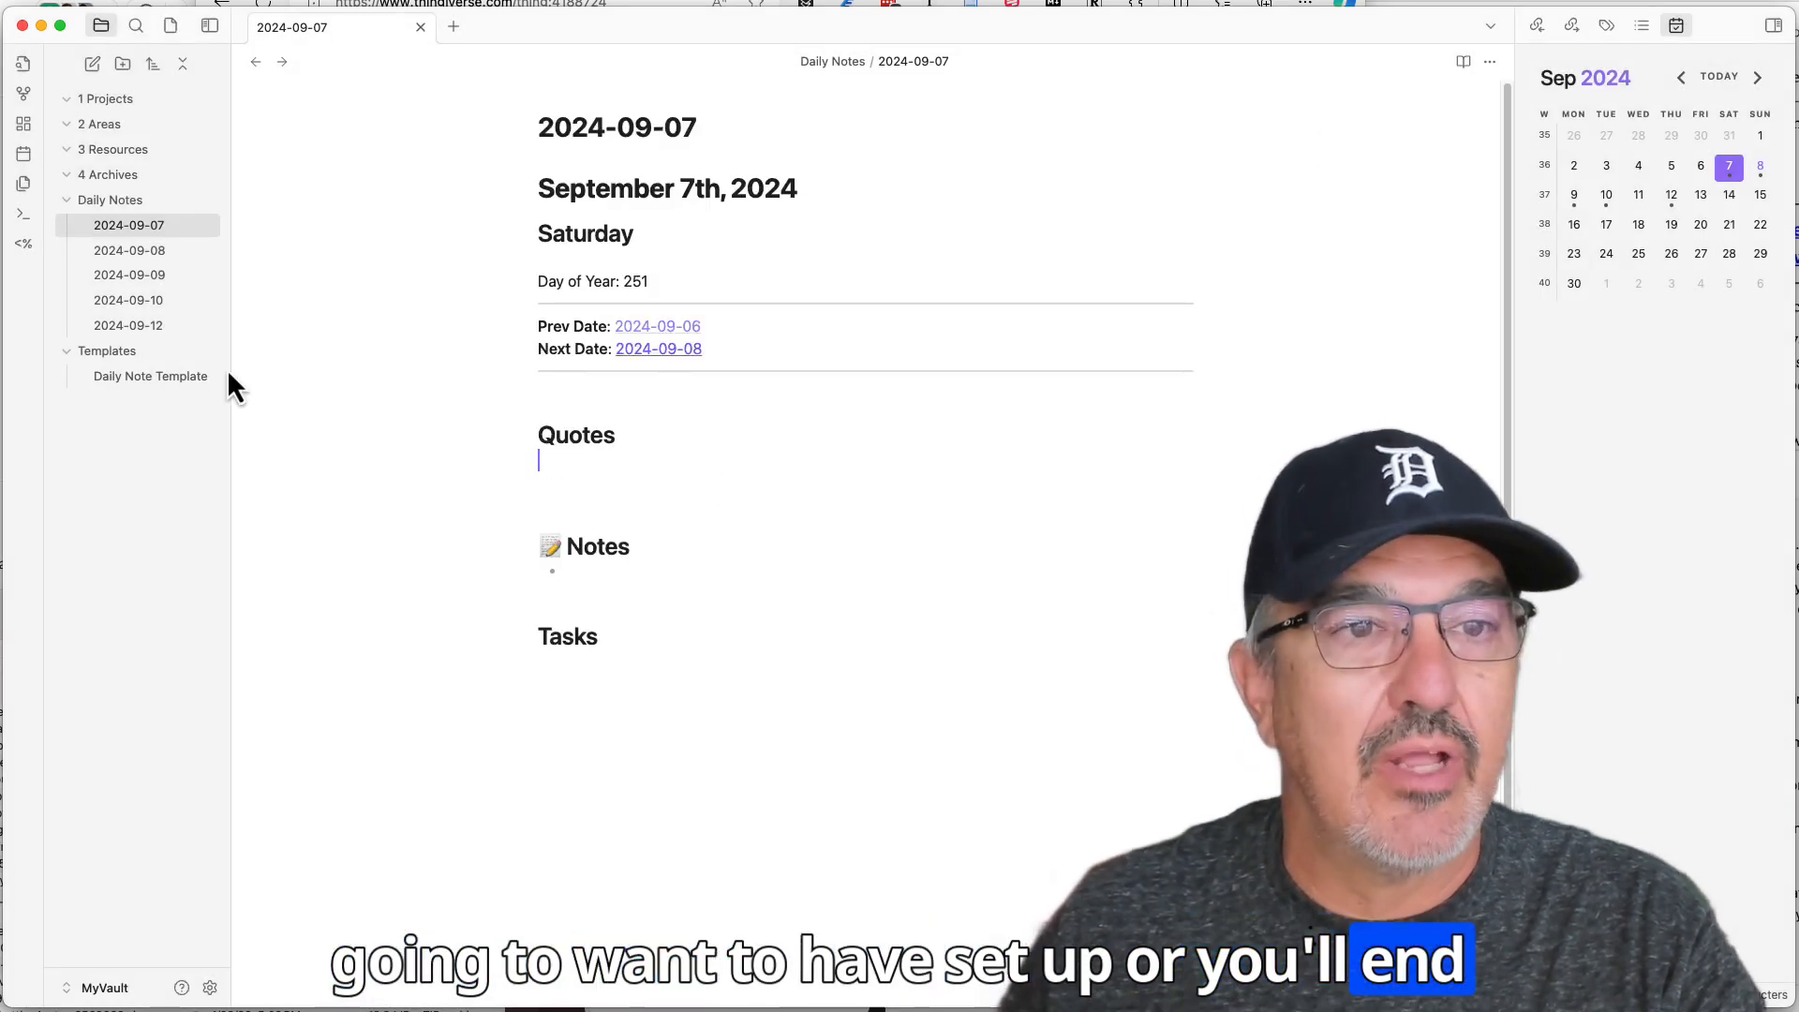
Create the 2024-09-06 note from the 2024-09-07 note's Prev Date link and insert the Daily Note Template with Templater's Open insert template modal
click(667, 334)
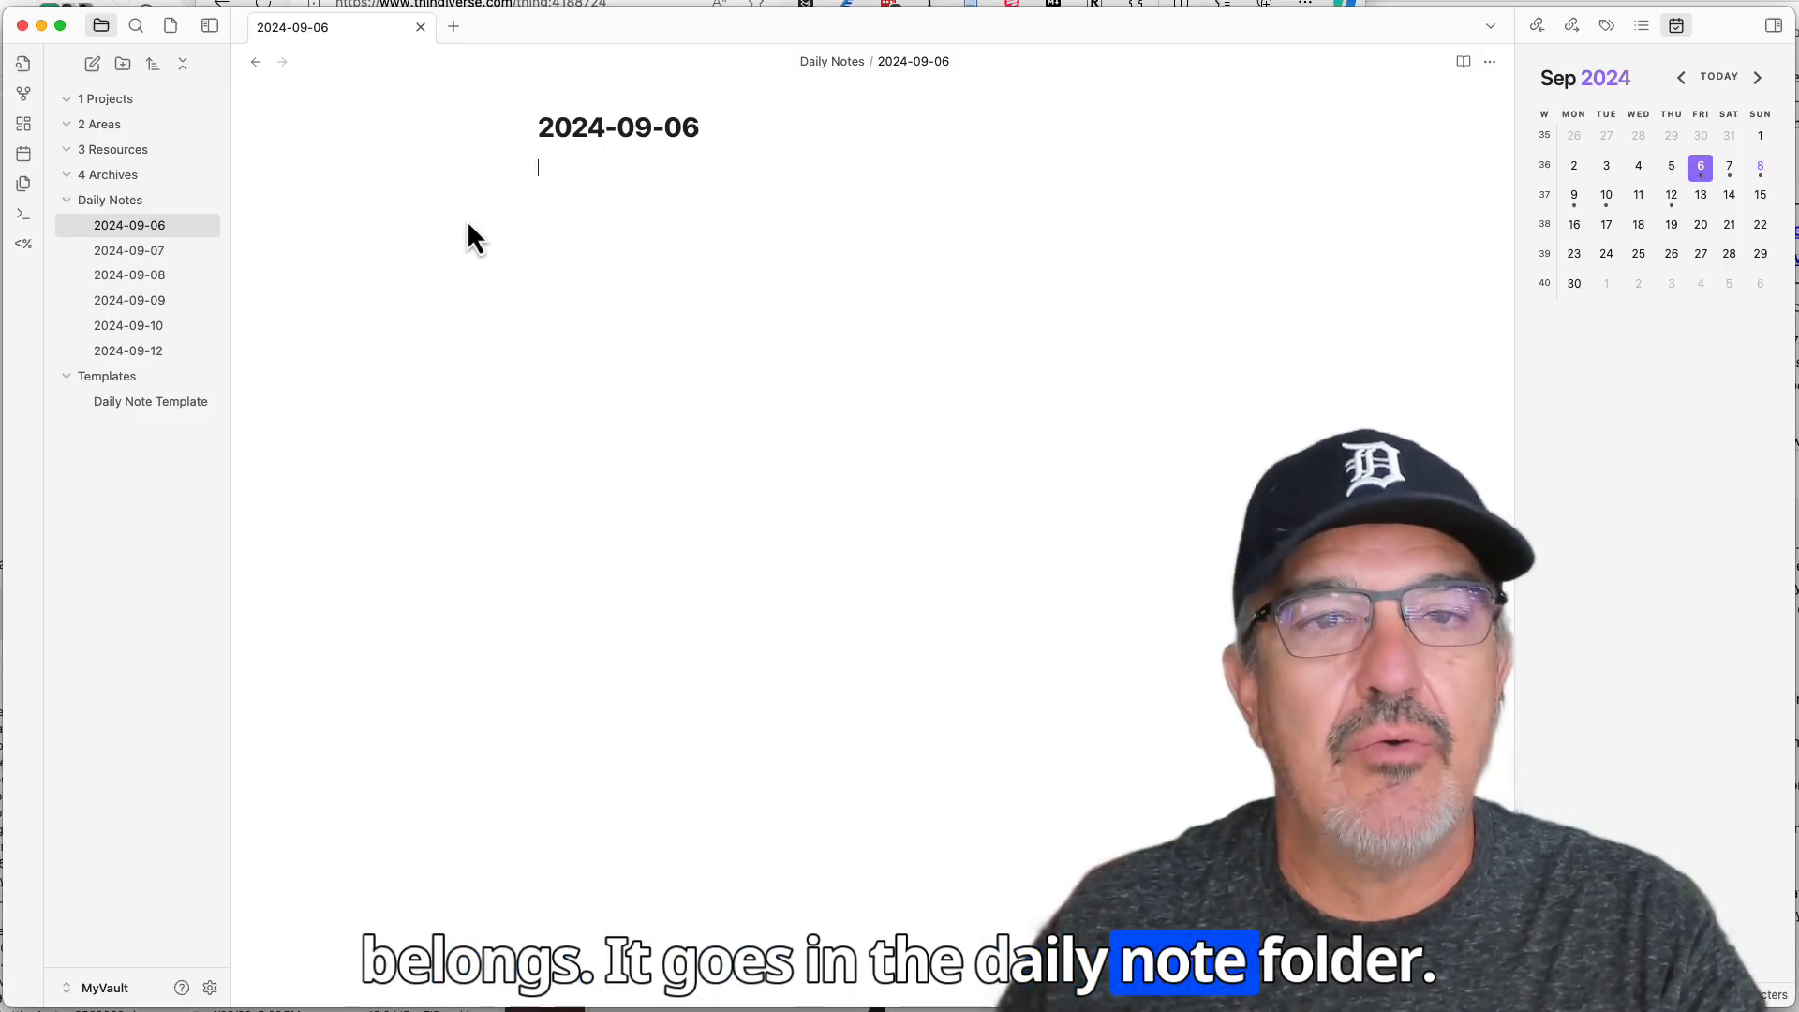
key(super+p)
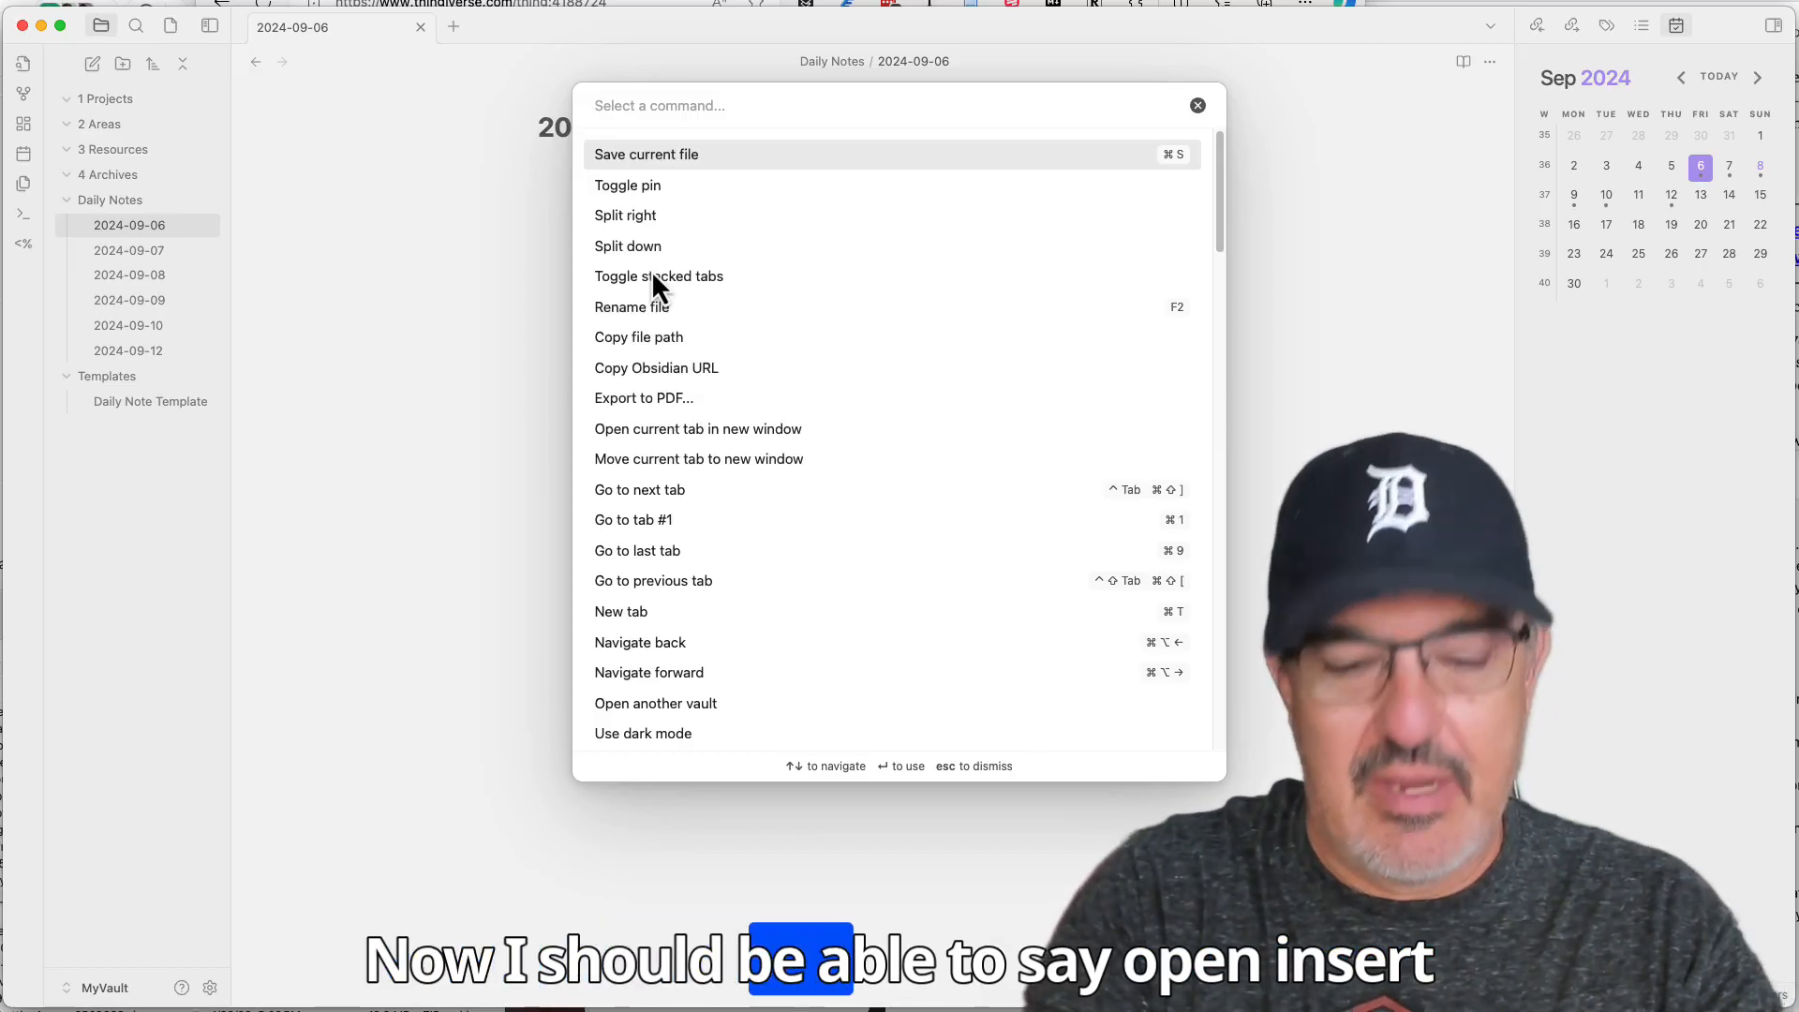
text(templ in op)
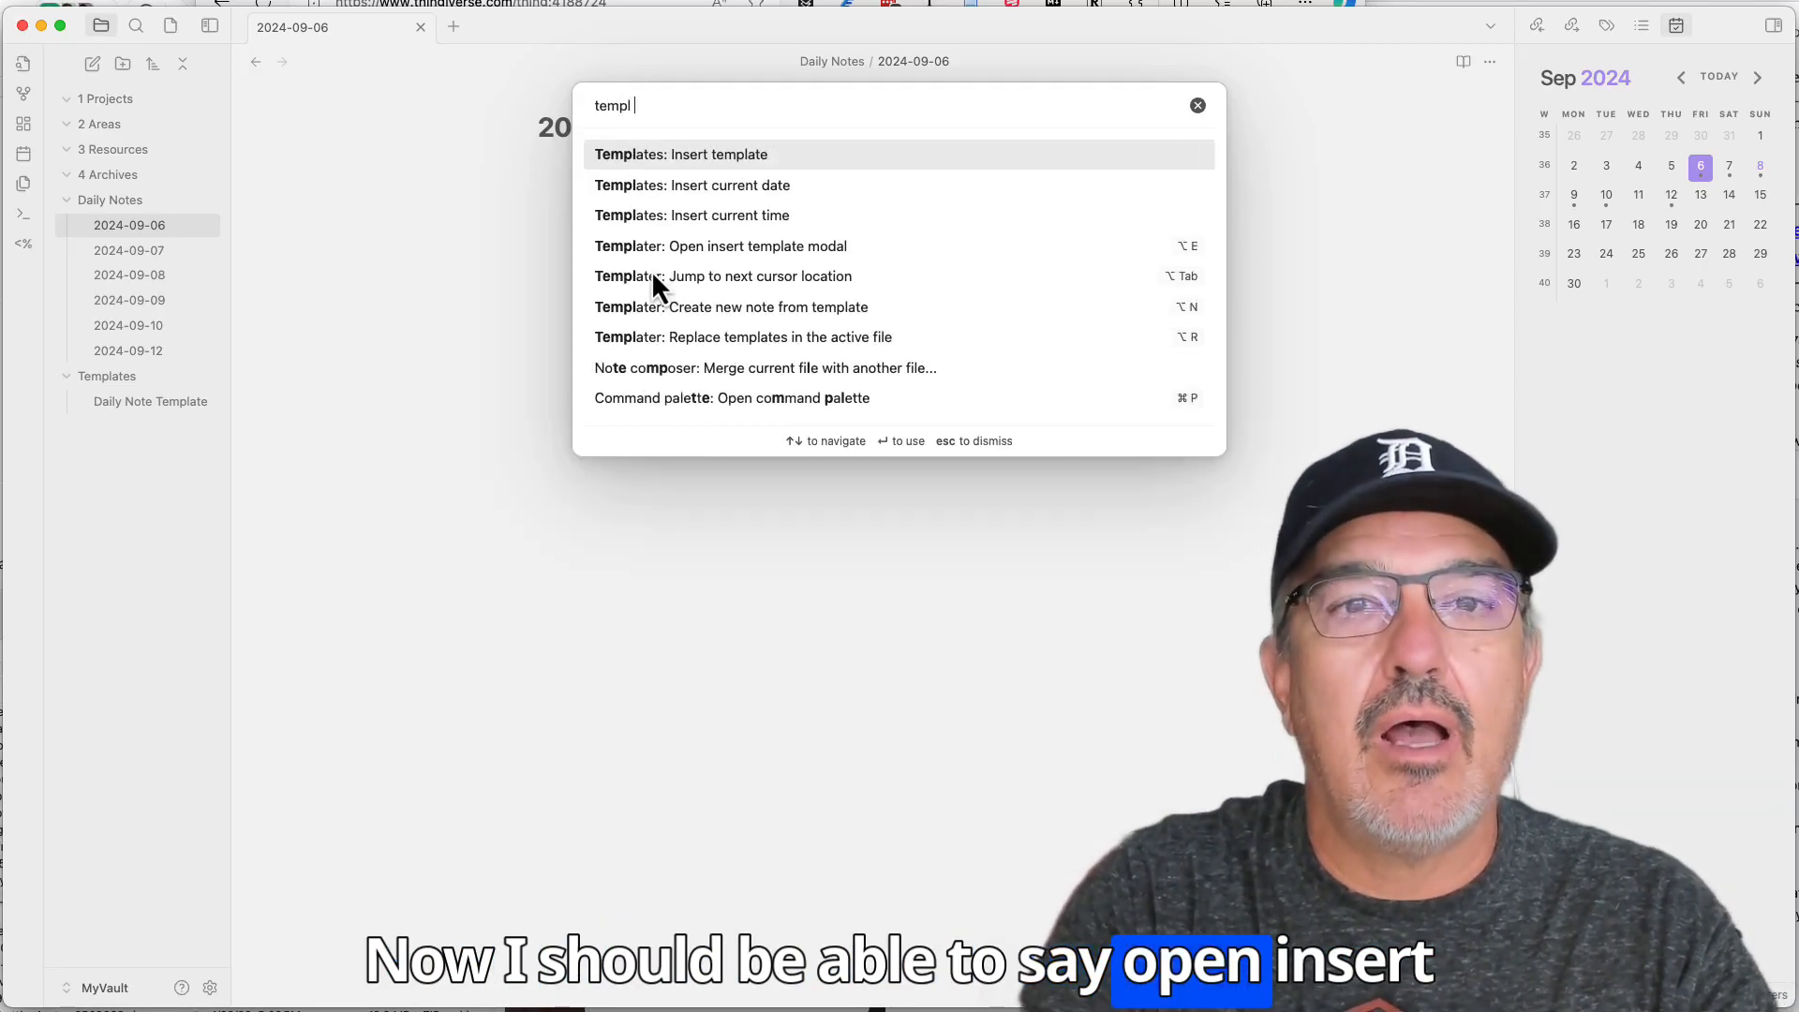
key(BackSpace)
key(BackSpace)
key(BackSpace)
key(BackSpace)
key(BackSpace)
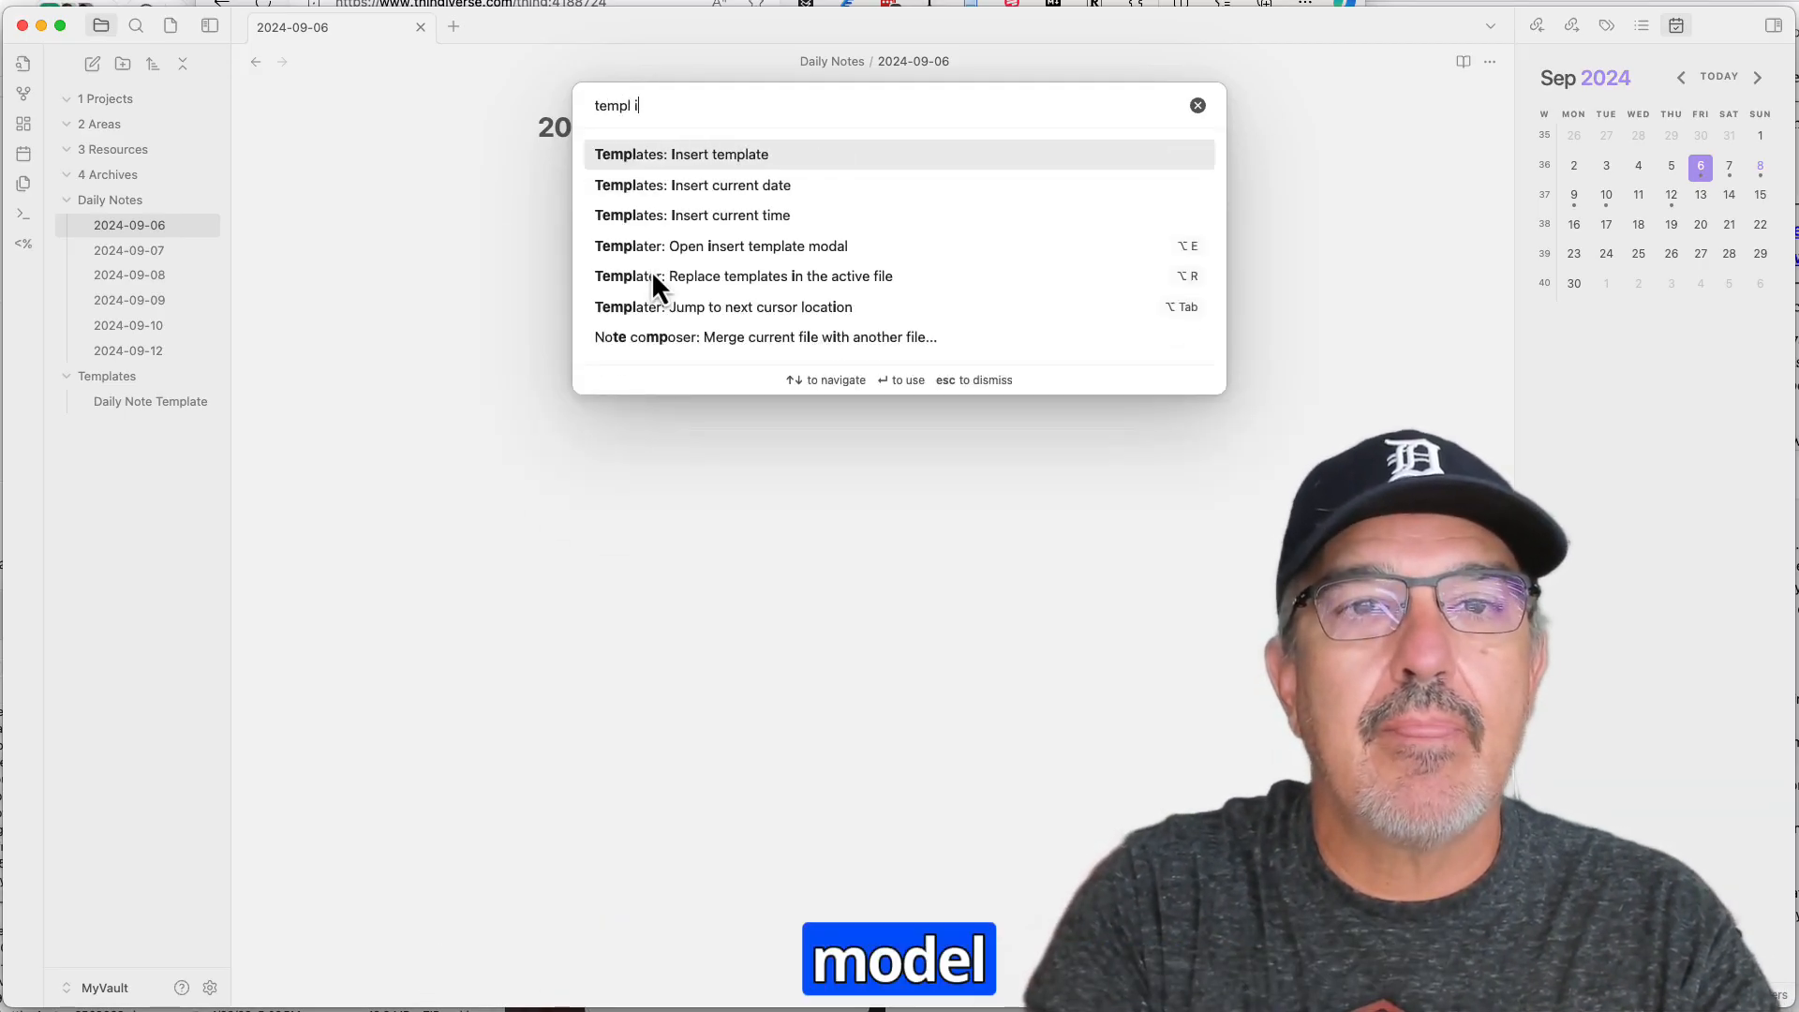
text(o)
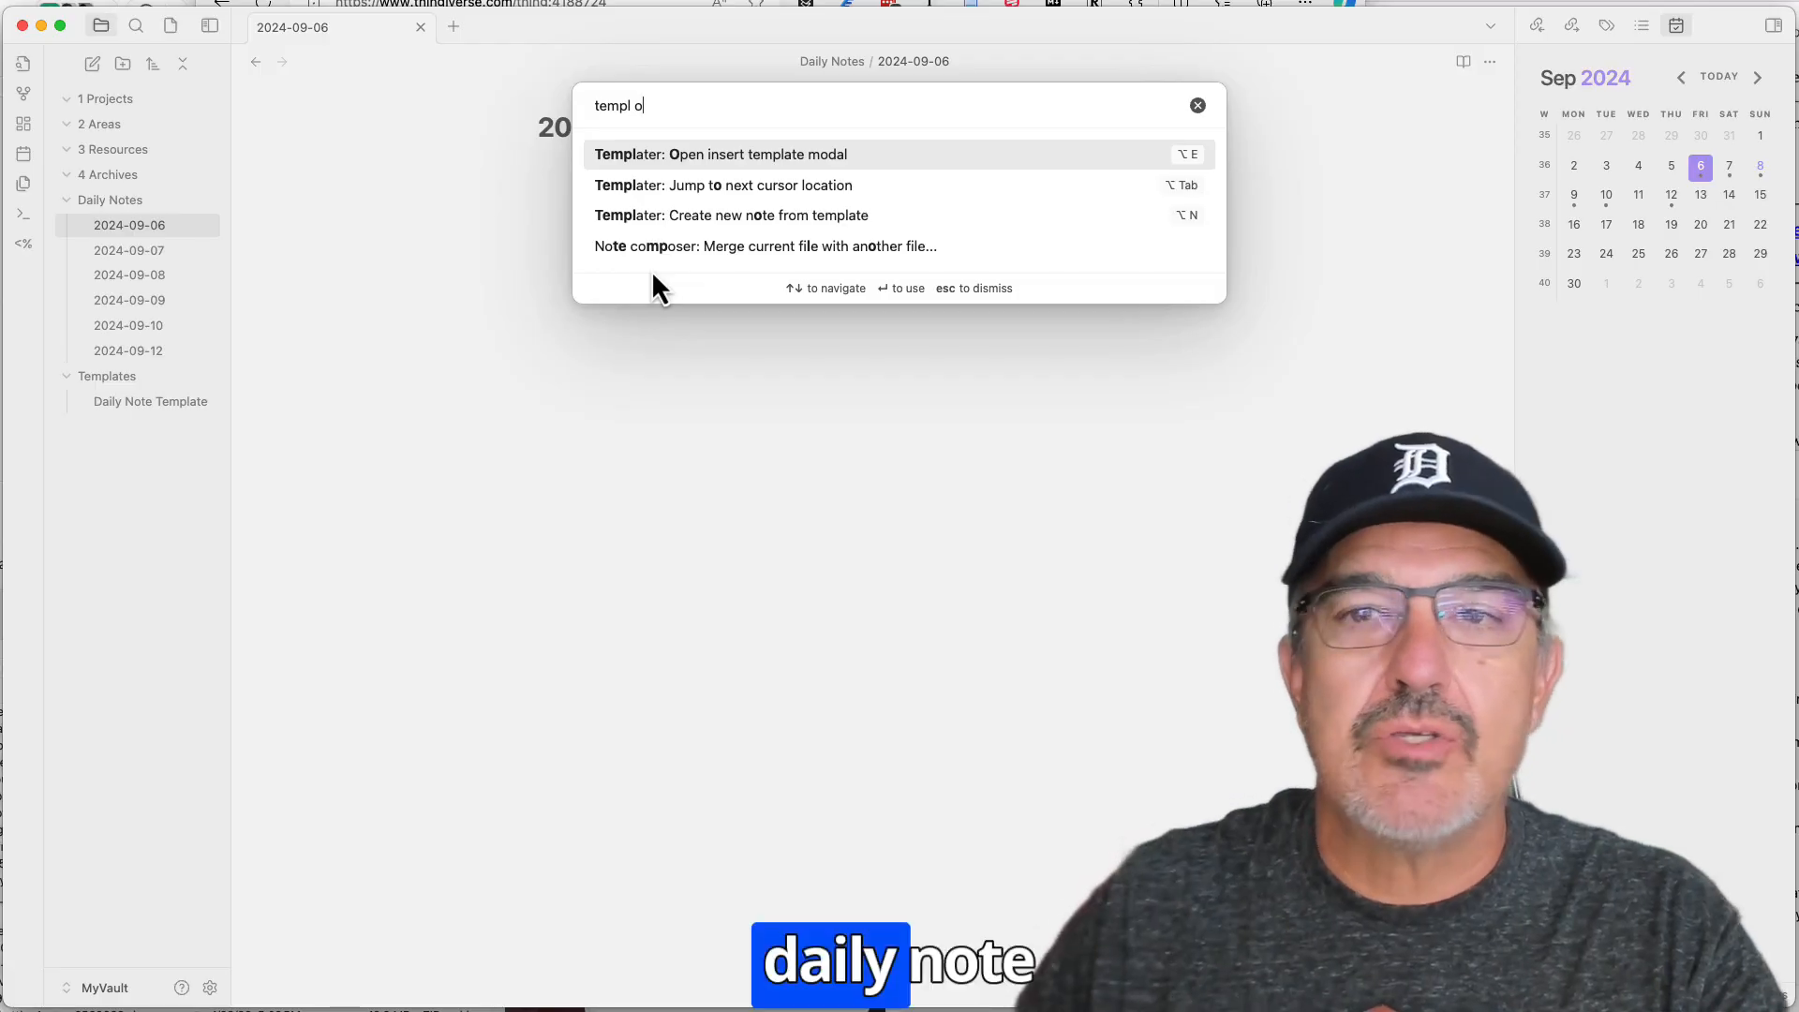
click(733, 152)
click(733, 153)
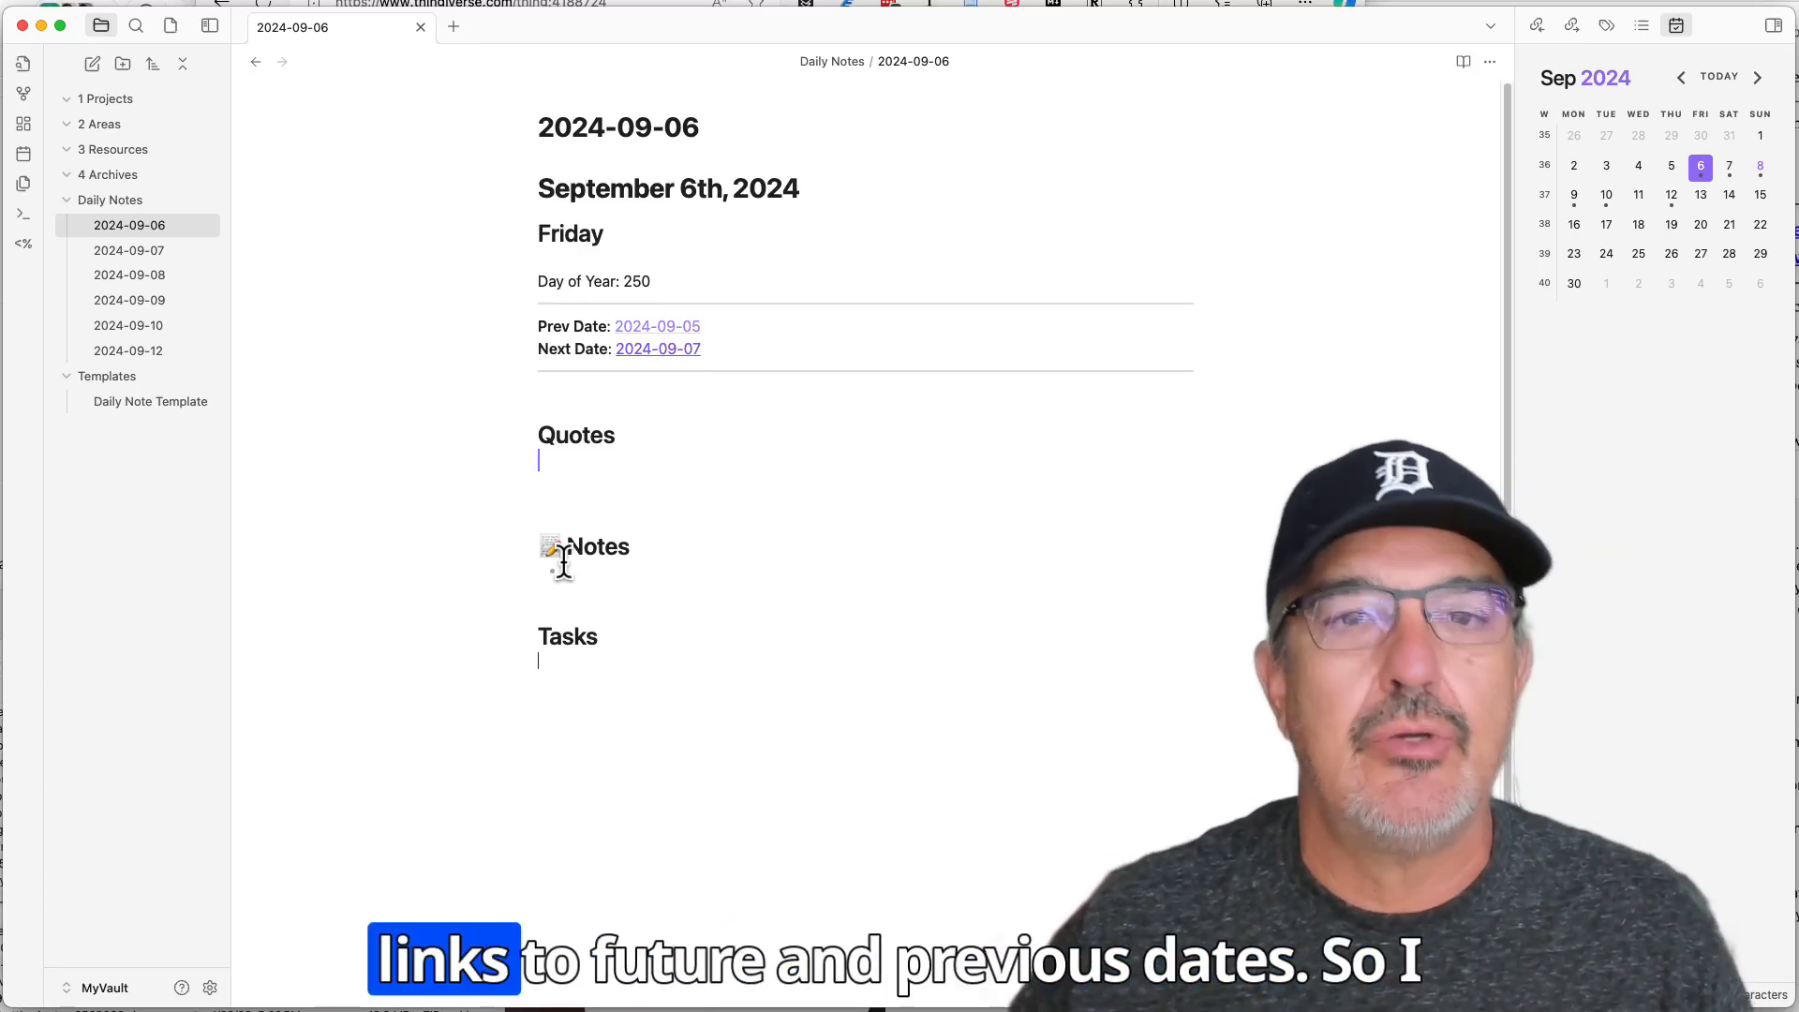
Follow the Next Date links from the 2024-09-06 note forward to 2024-09-09
click(655, 361)
click(655, 362)
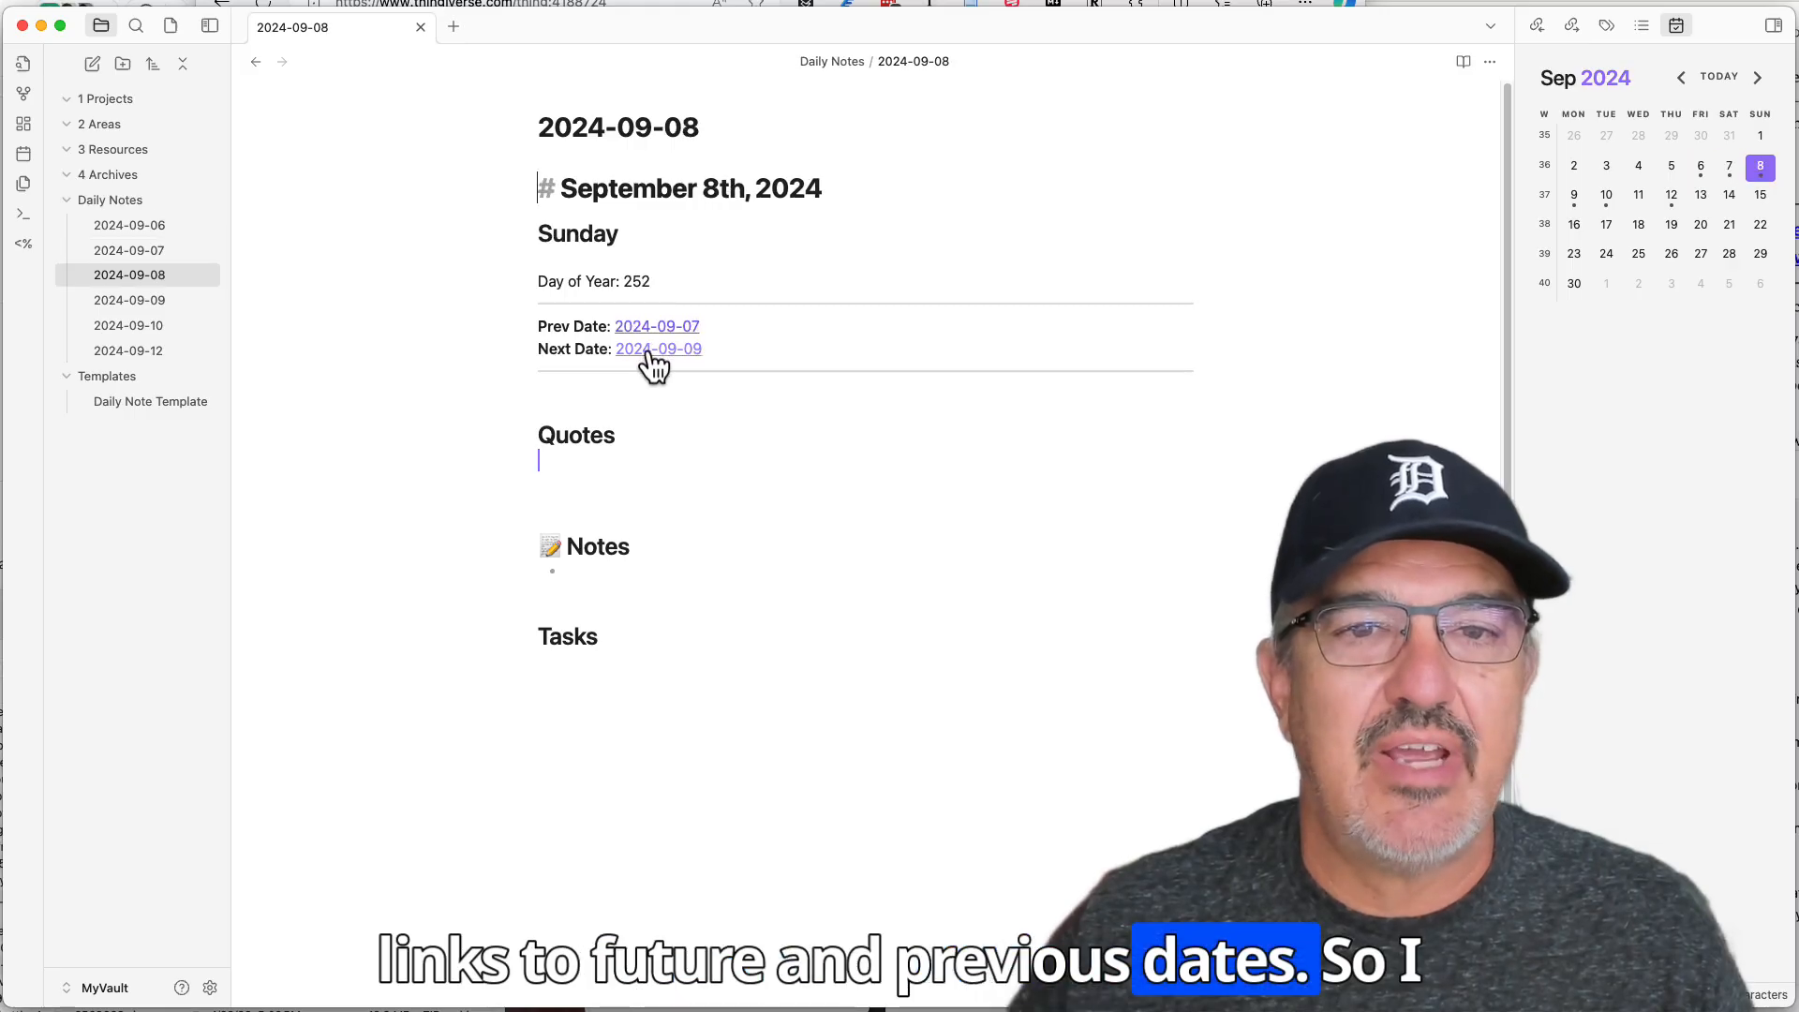
click(646, 352)
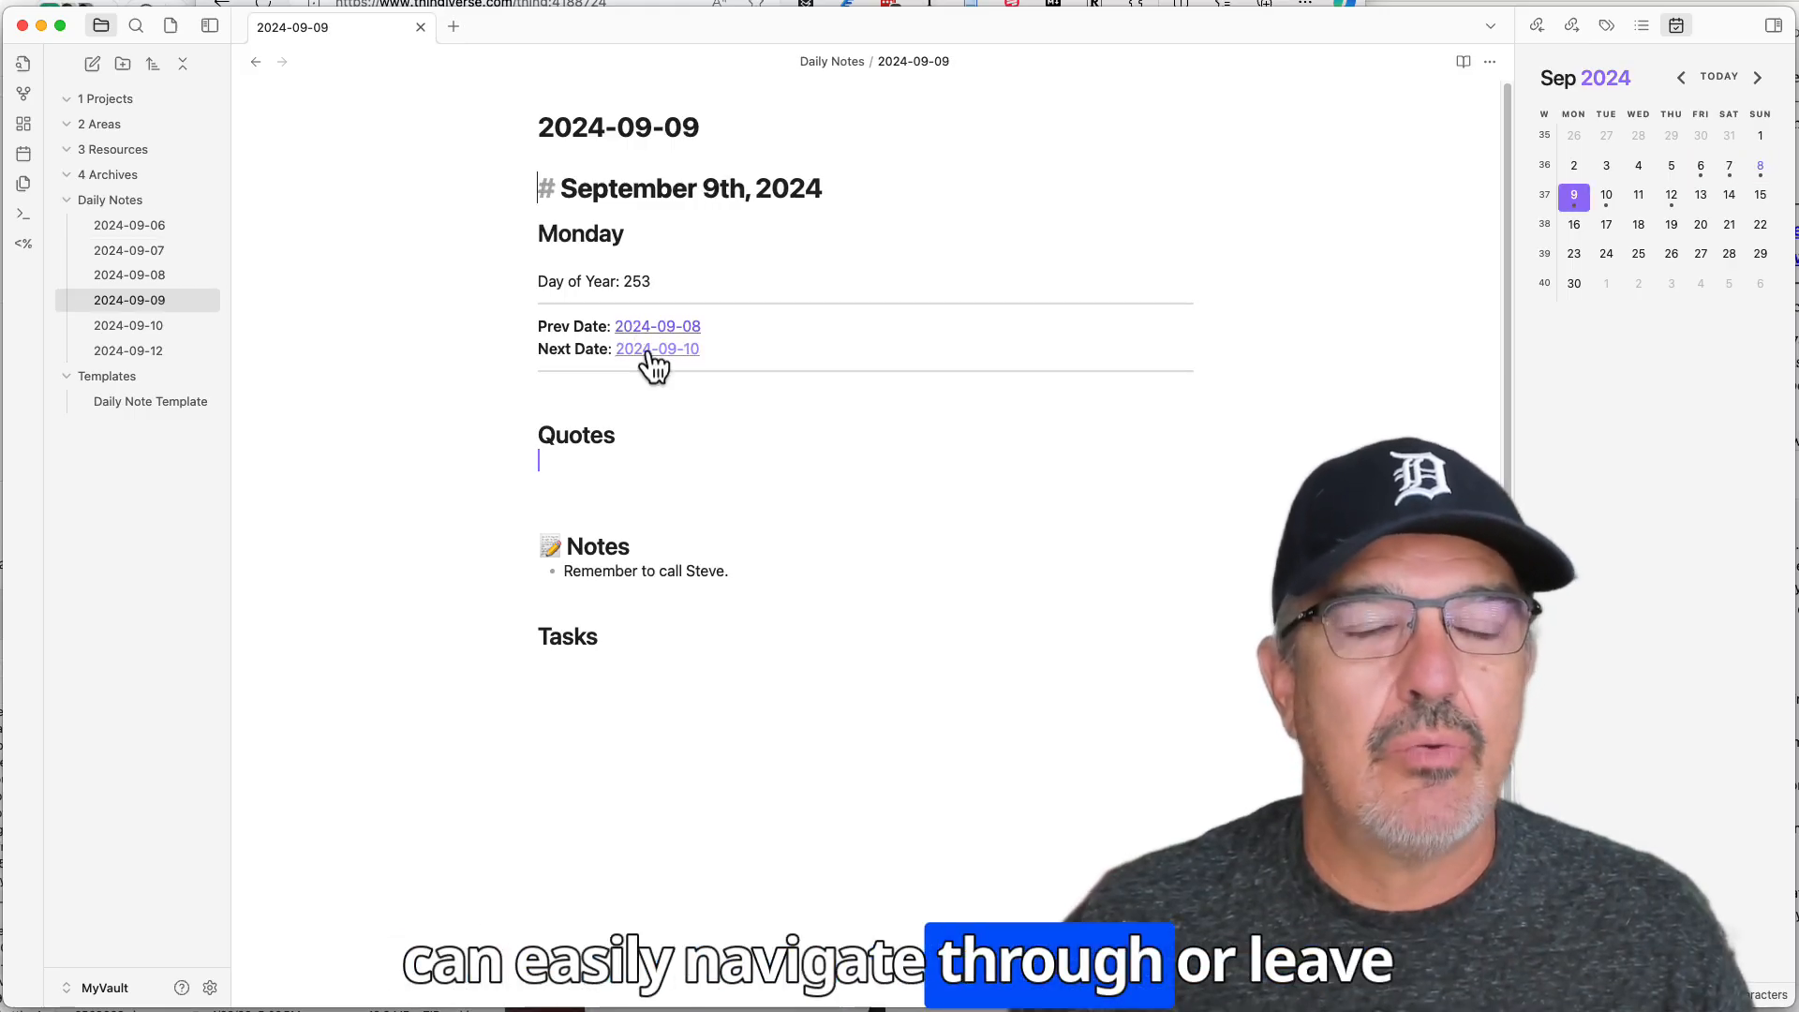